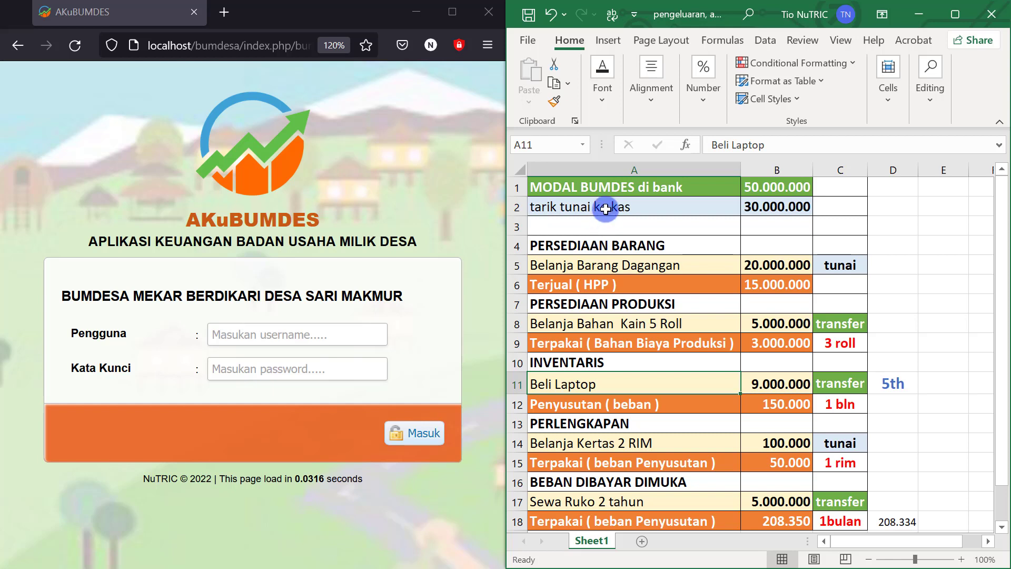
Examine the BUMDES bank capital, the cash withdrawal, and the merchandise purchase with its payment method in the expense sheet.
left_click(588, 185)
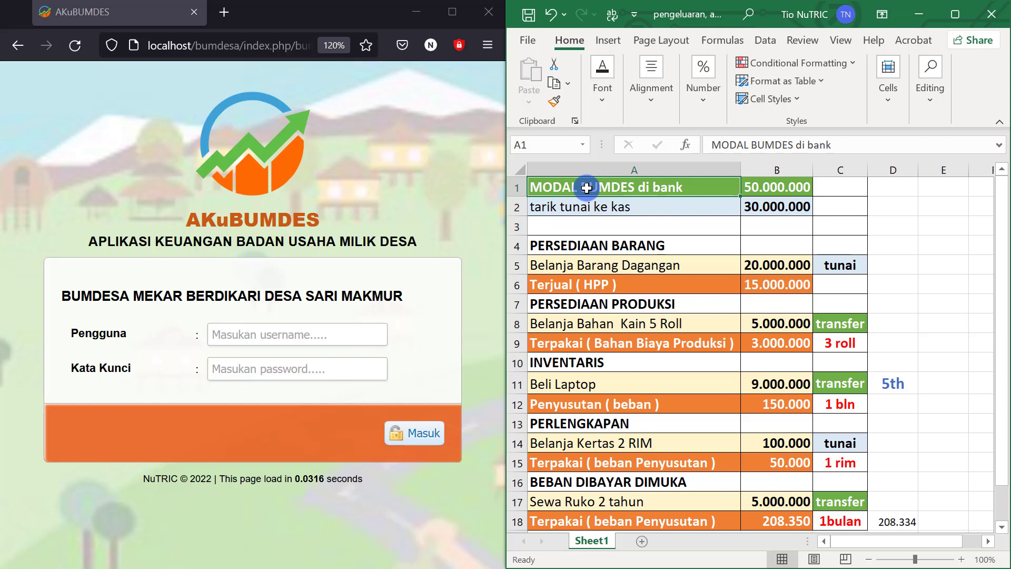
left_click(784, 186)
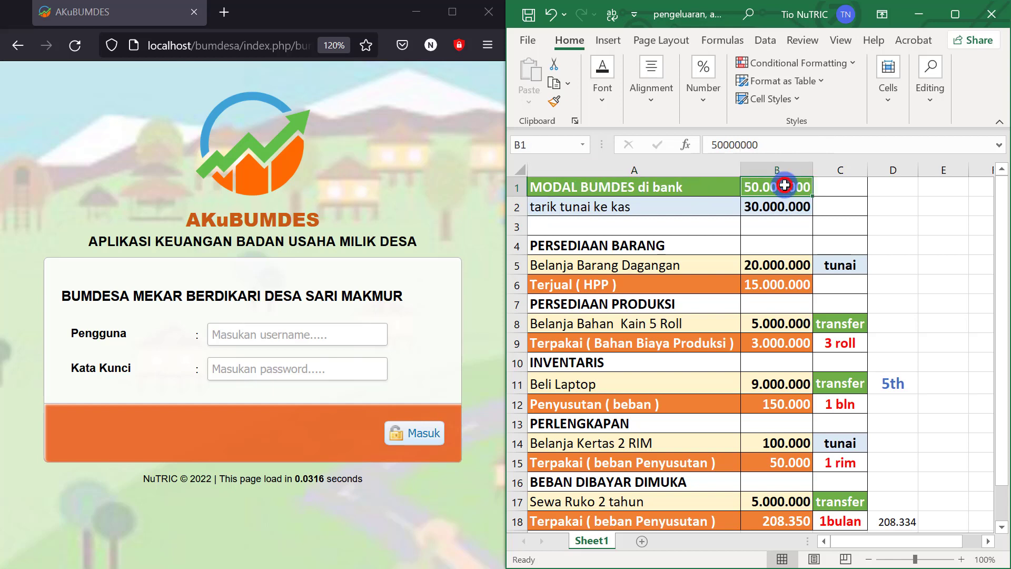
left_click(581, 209)
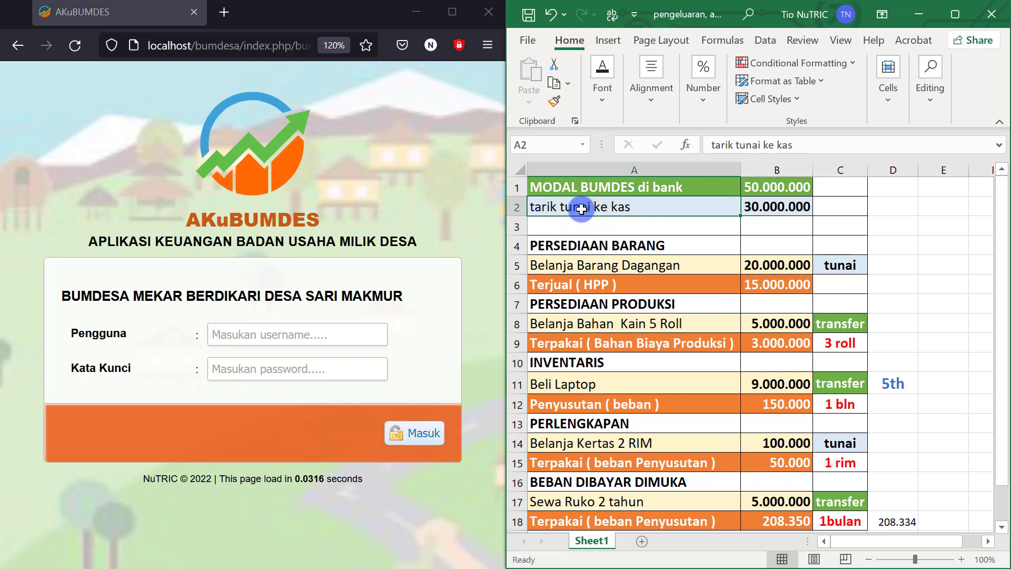
left_click(773, 206)
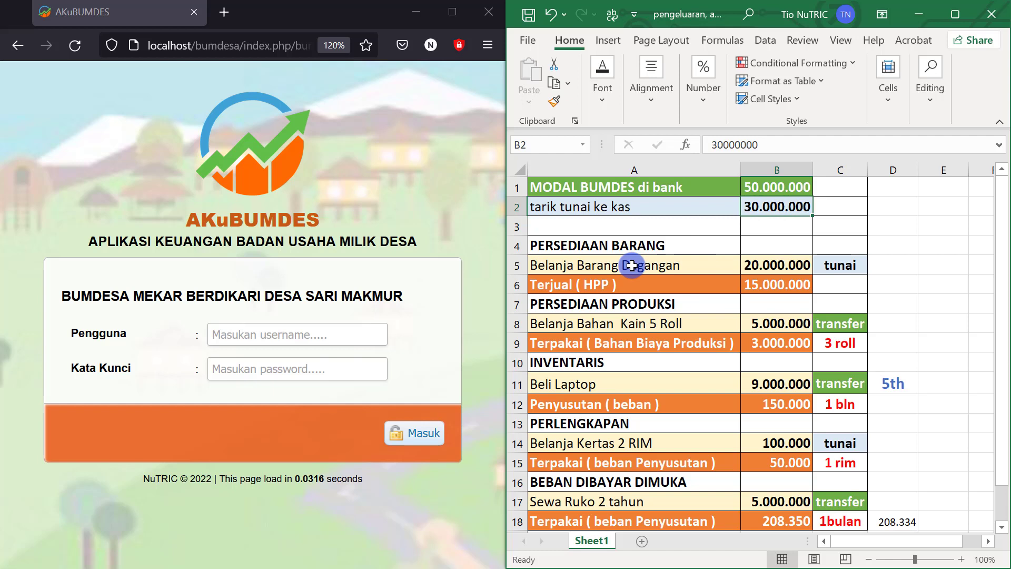
left_click(584, 265)
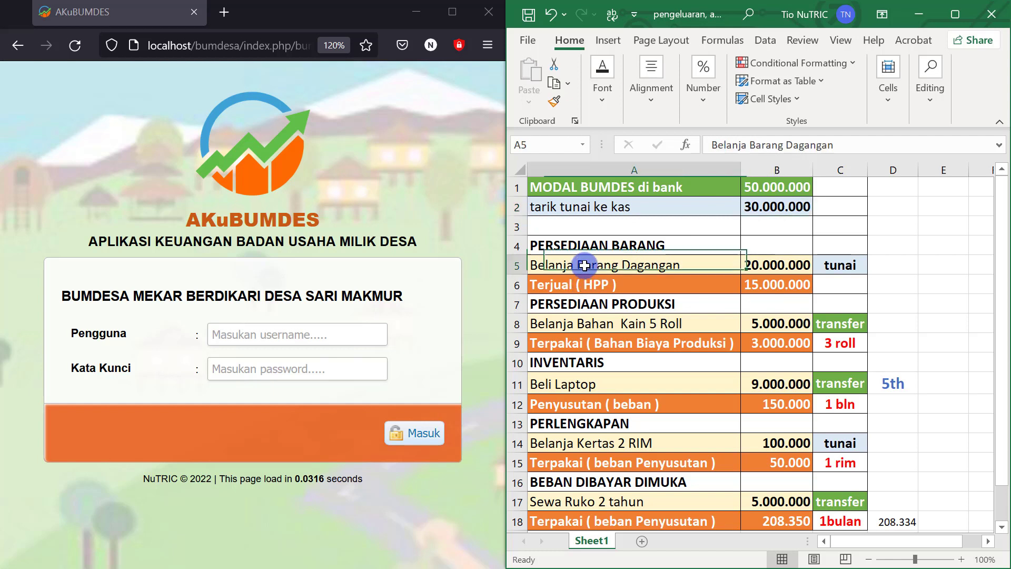
left_click(796, 267)
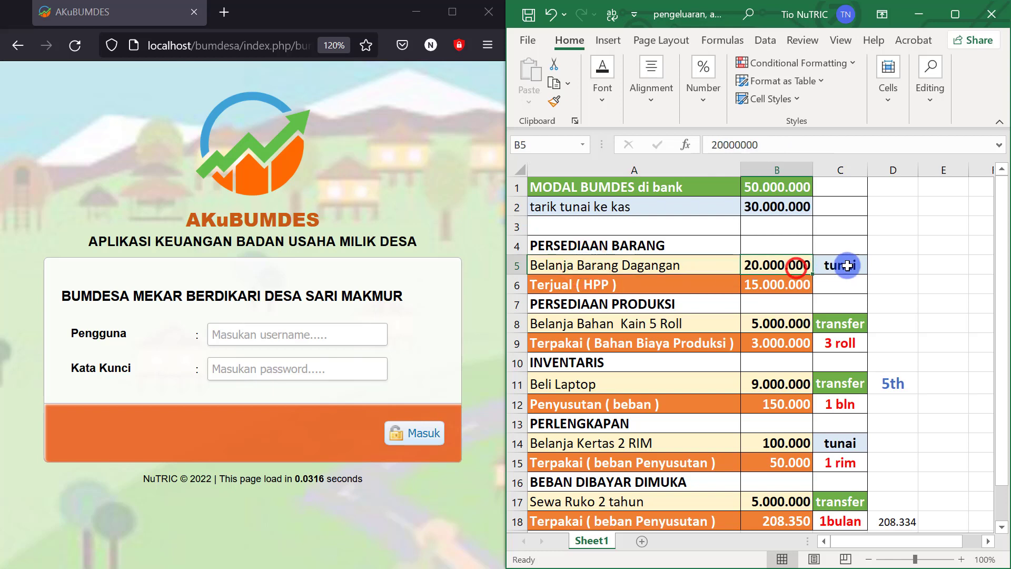
left_click(846, 266)
left_click(788, 262)
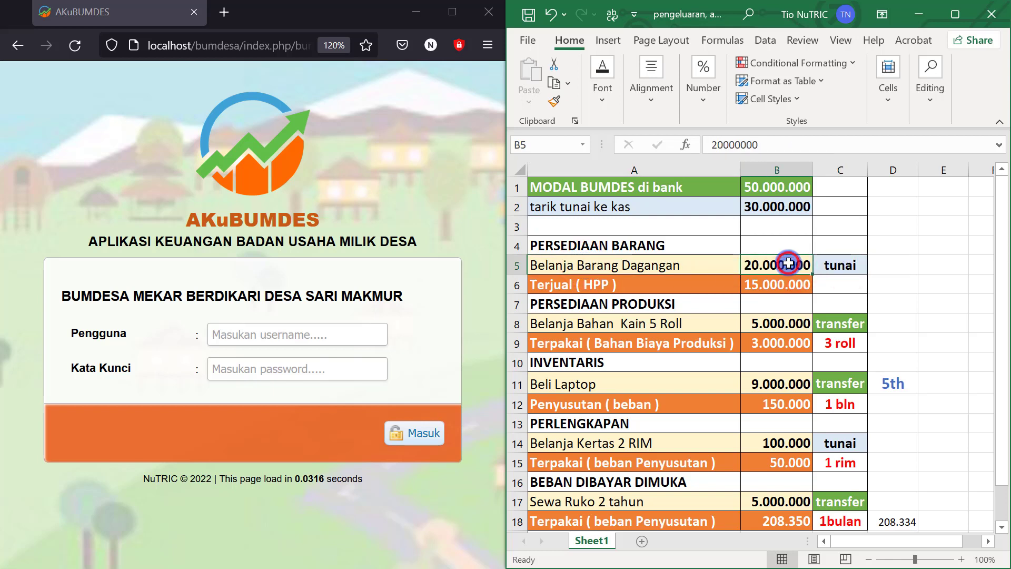
left_click(638, 244)
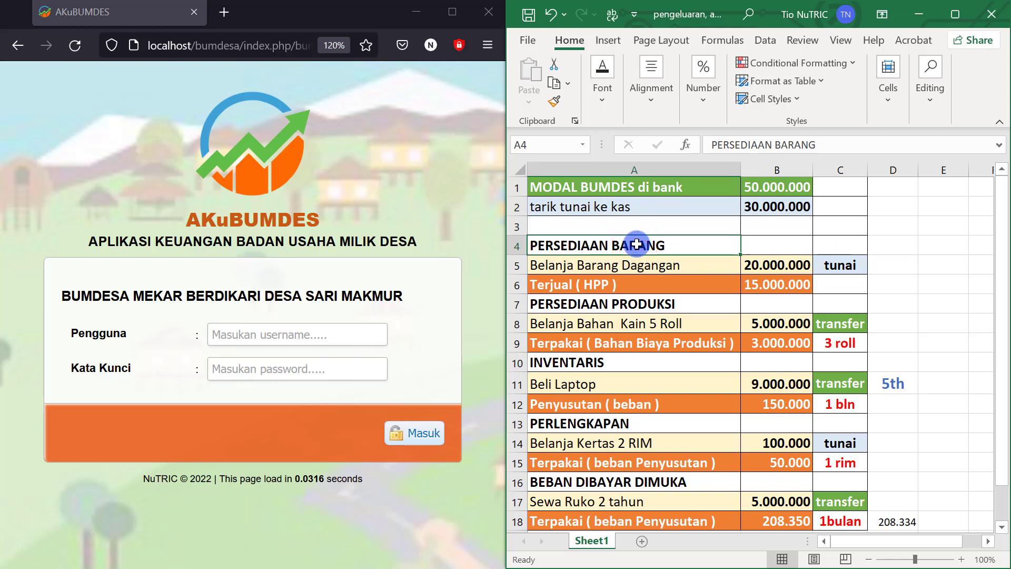
Examine the purchases of fabric, laptop, paper and the two-year shop rental, checking their categories and payment methods.
left_click(571, 306)
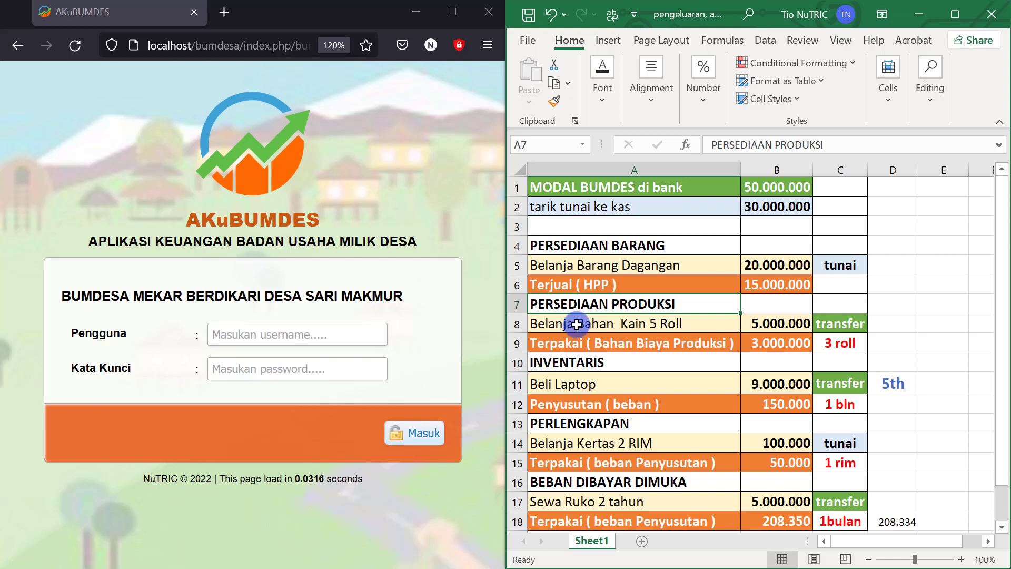
left_click(607, 327)
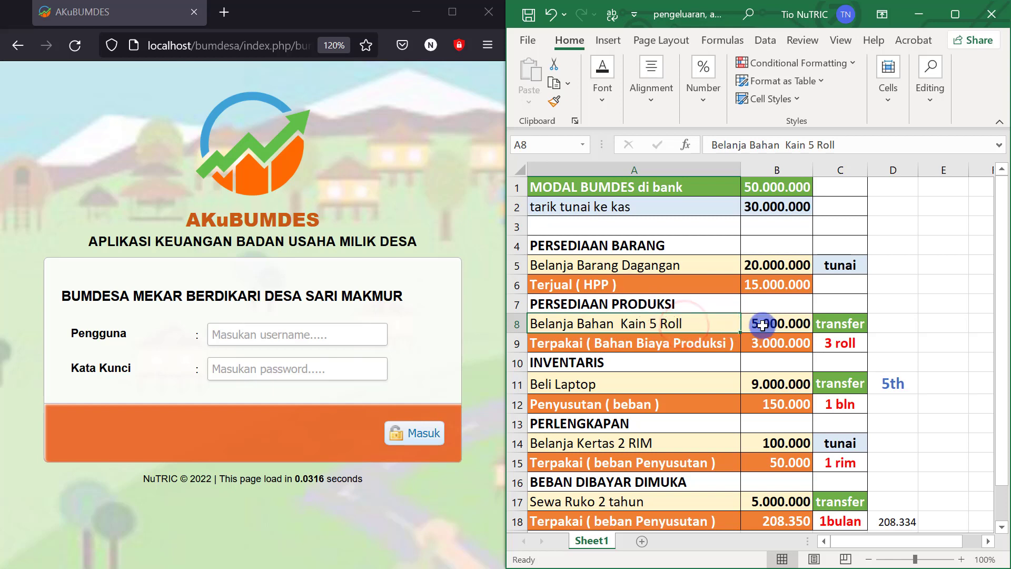
left_click(845, 323)
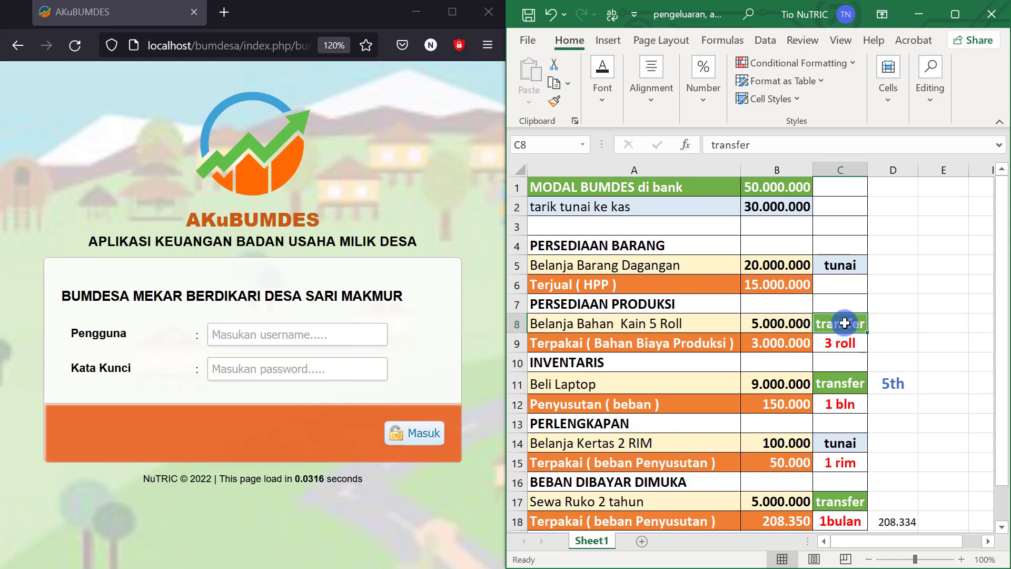
left_click(569, 385)
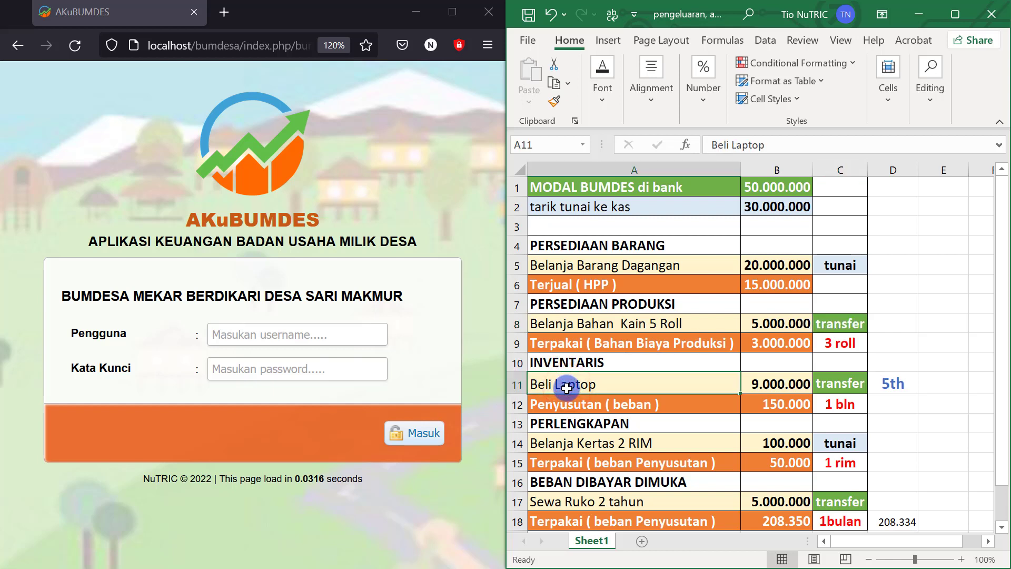
left_click(576, 363)
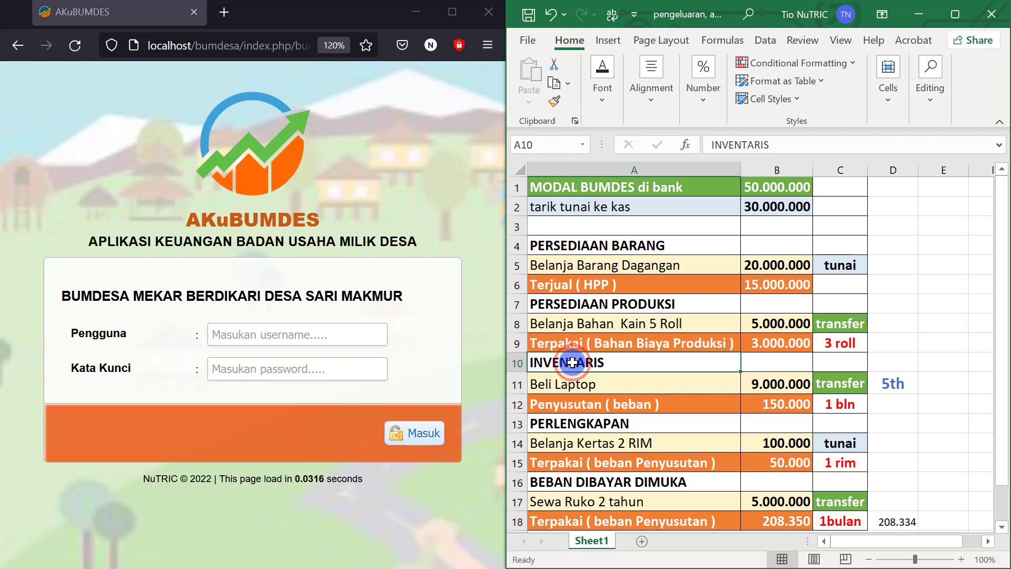
left_click(840, 386)
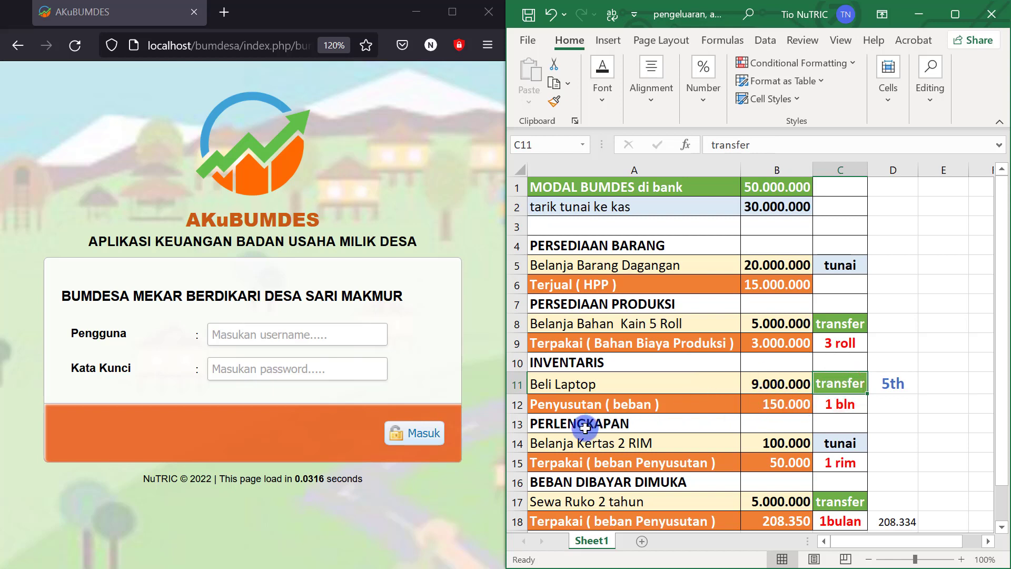
left_click(582, 445)
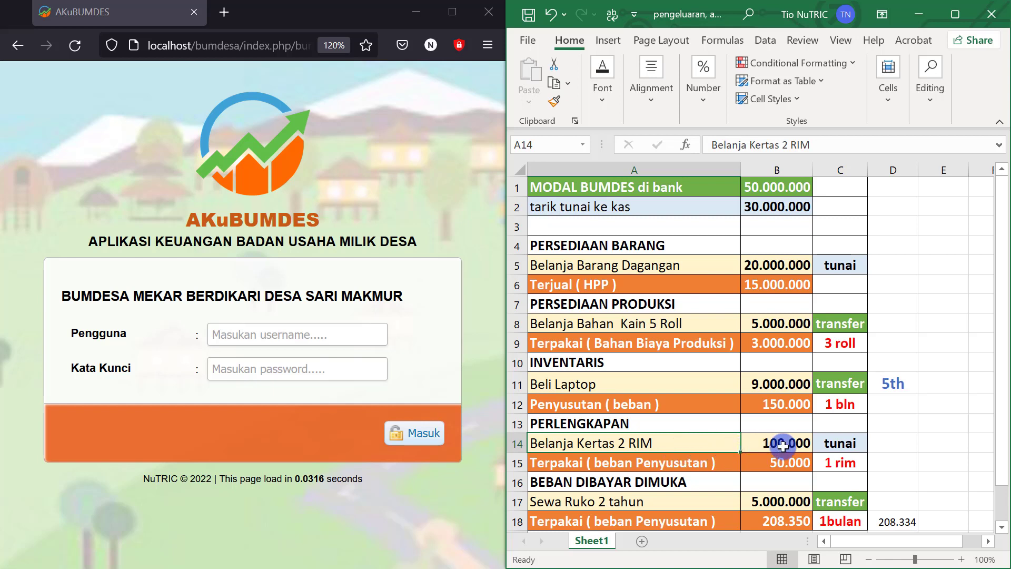
left_click(841, 443)
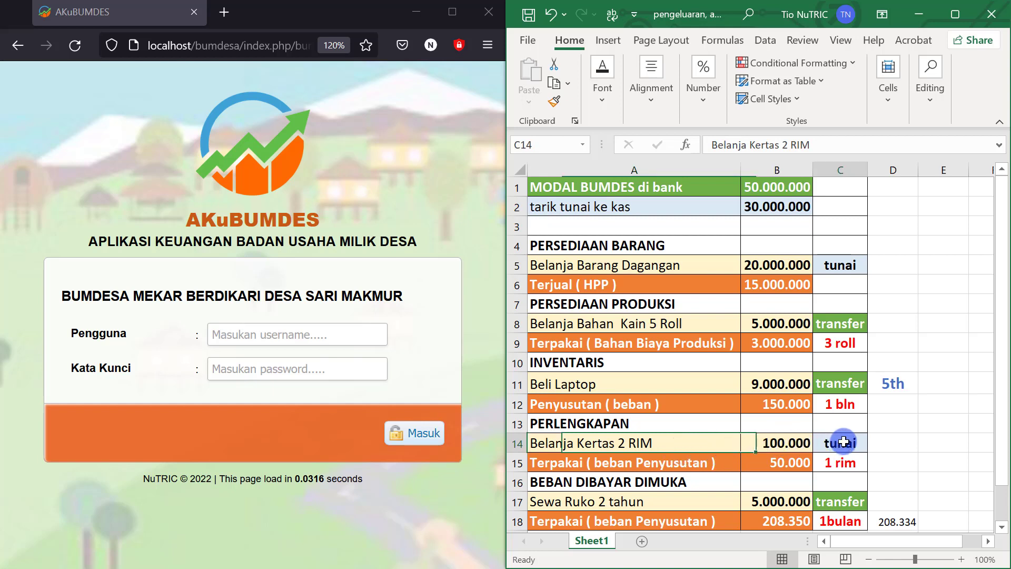
left_click(576, 504)
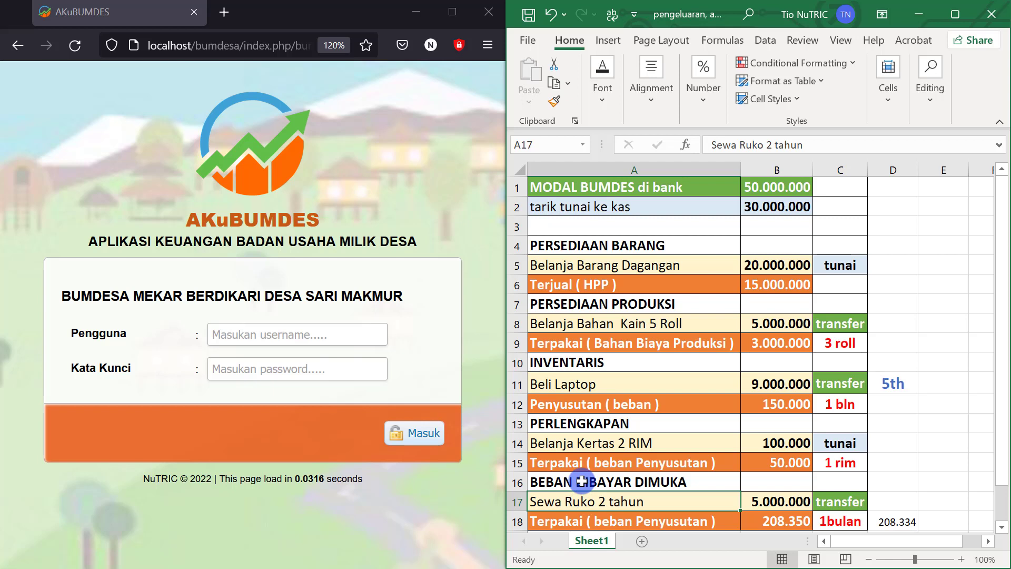
left_click(774, 500)
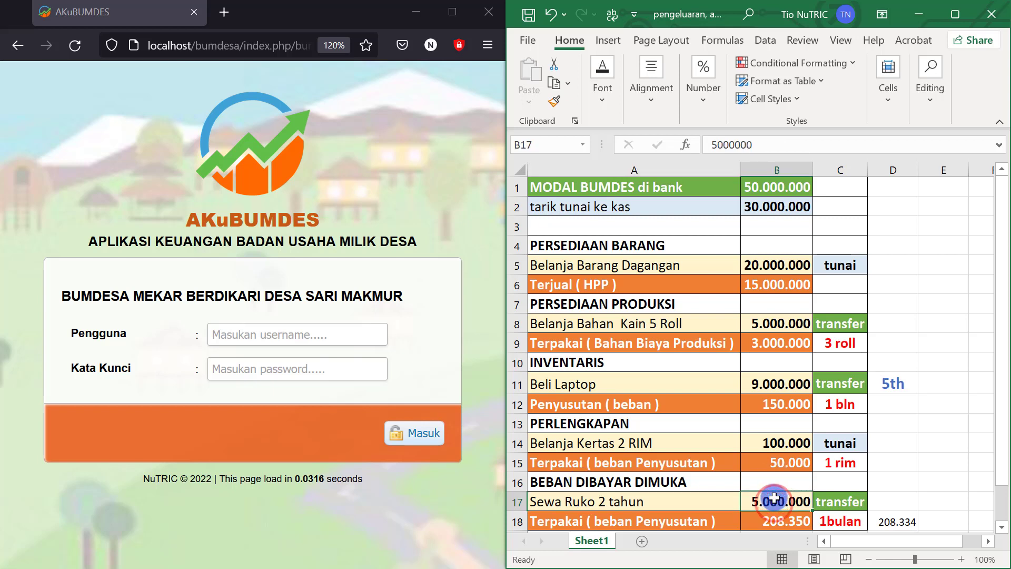
left_click(846, 502)
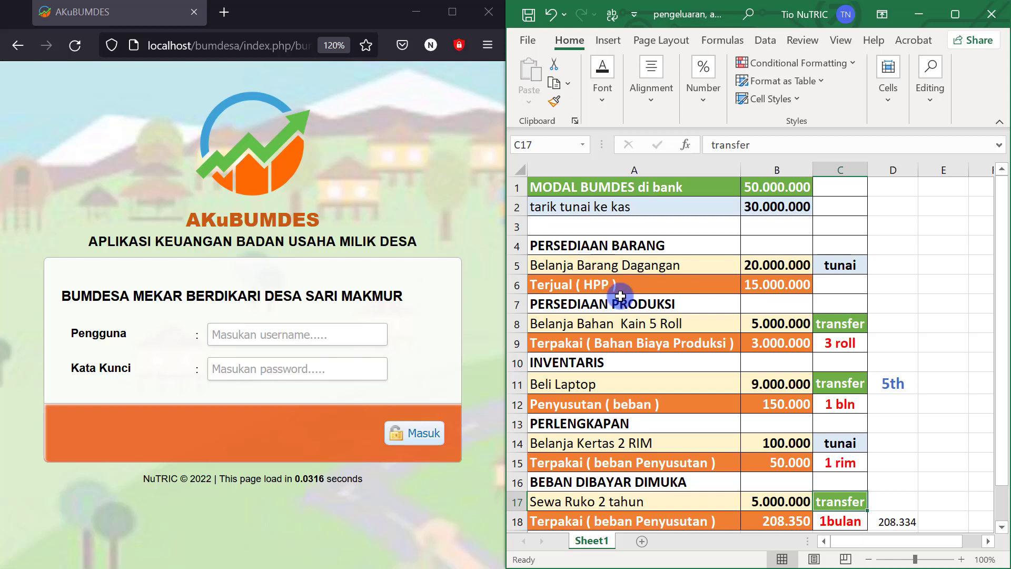
Examine the Terjual (HPP) row under PERSEDIAAN BARANG and the fabric usage row under PERSEDIAAN PRODUKSI, including their amounts.
left_click(651, 287)
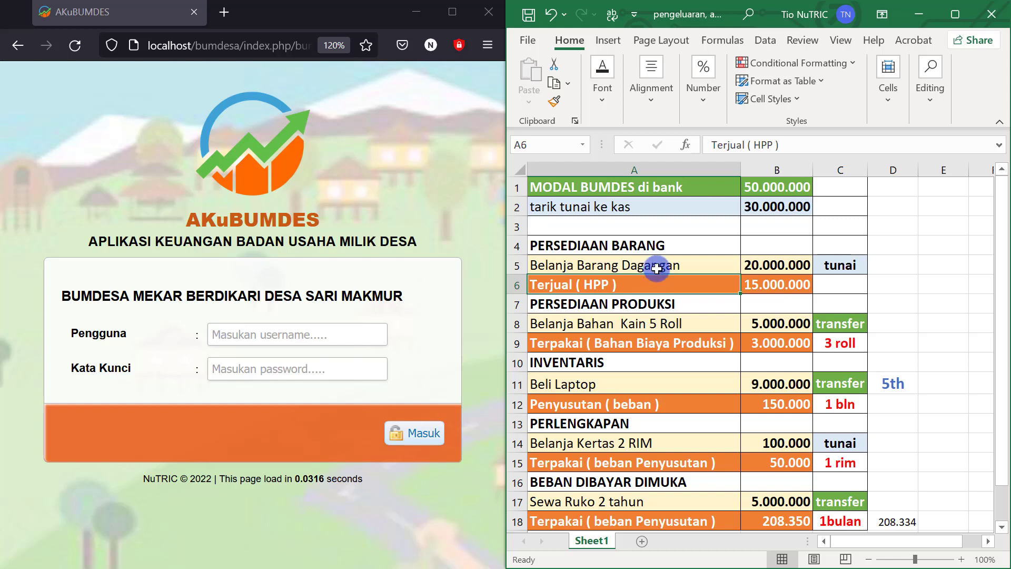
left_click(778, 293)
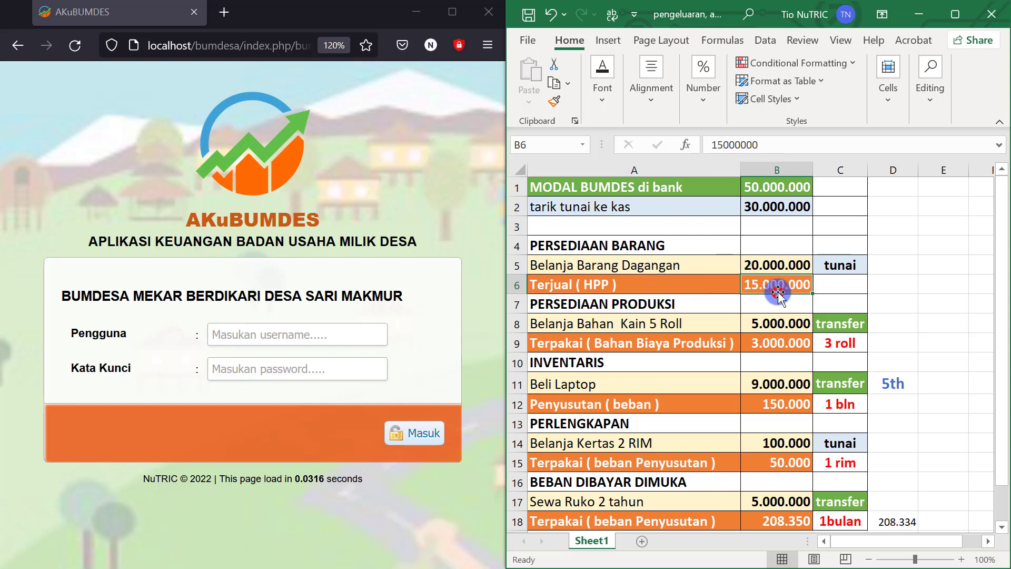
left_click(831, 284)
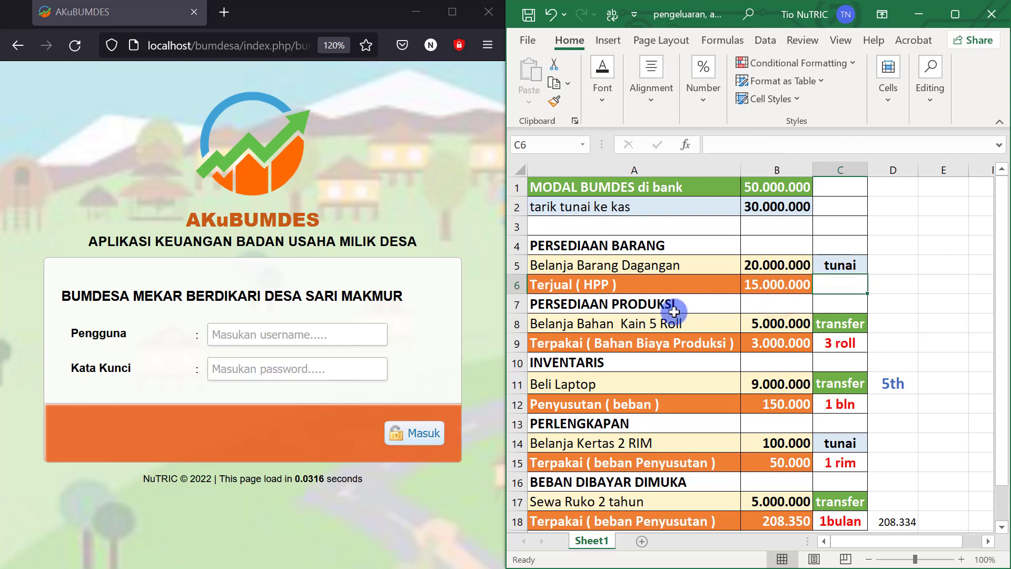
left_click(648, 327)
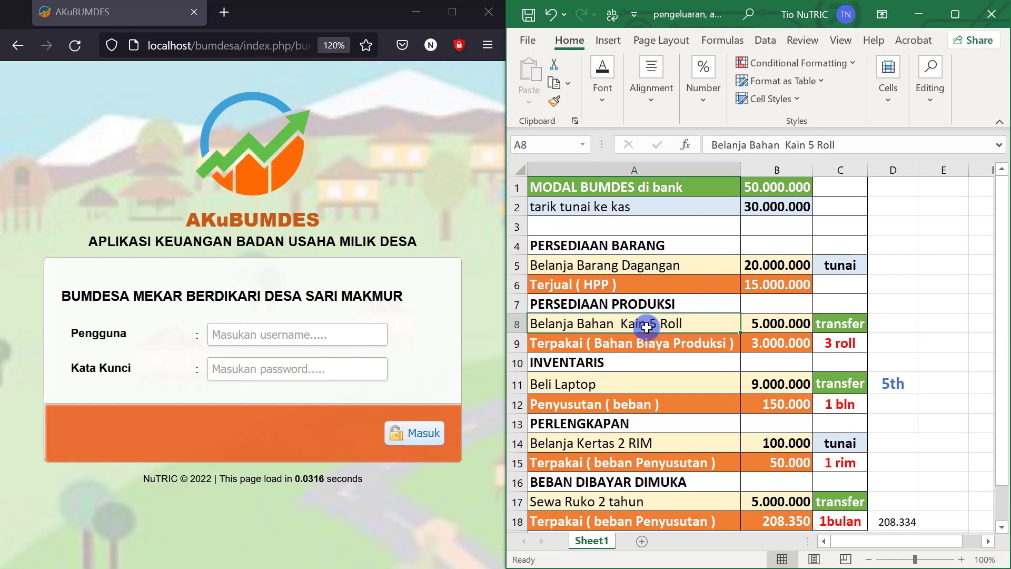
left_click(625, 344)
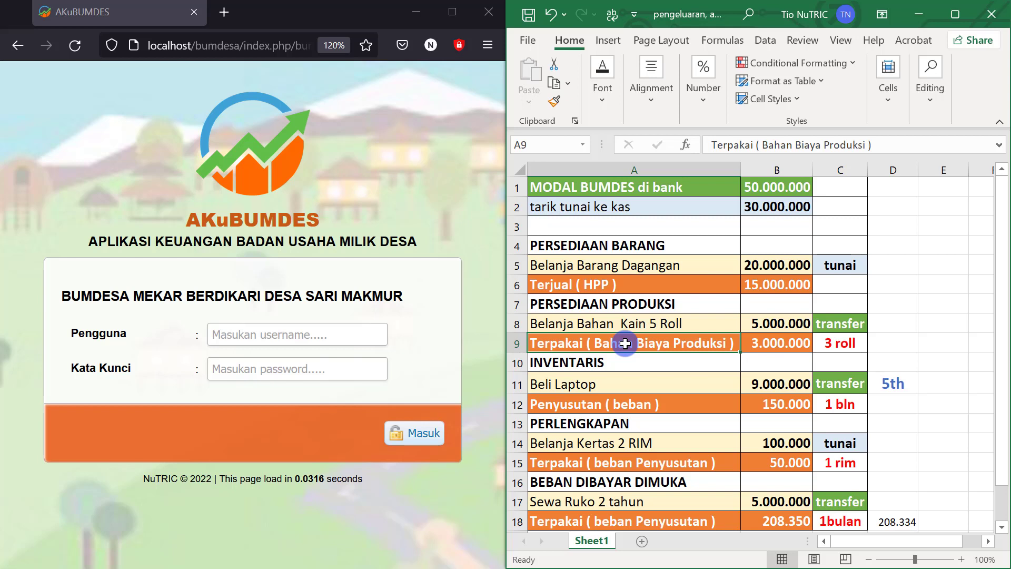
left_click(774, 343)
left_click(680, 355)
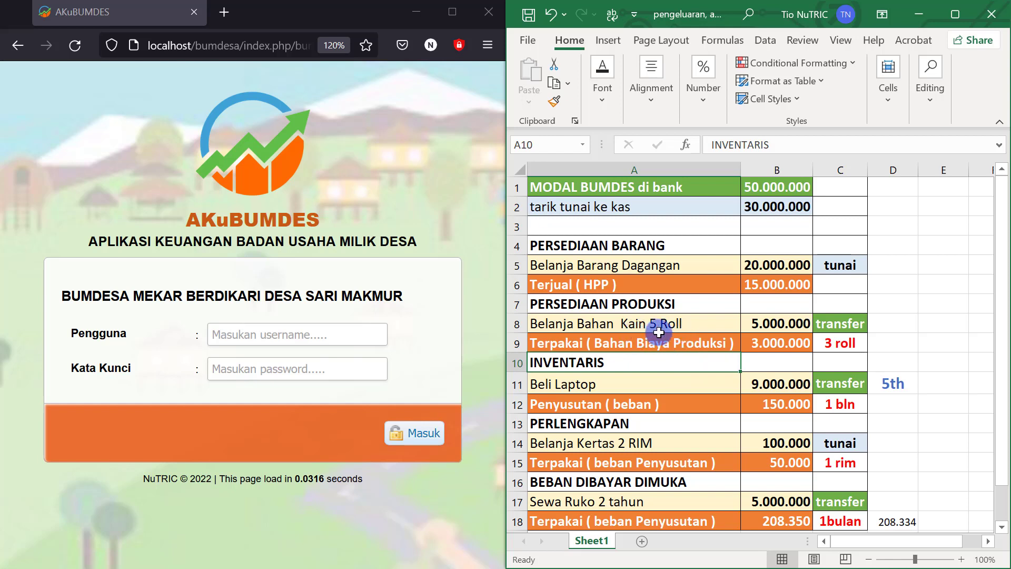
left_click(616, 326)
left_click(614, 343)
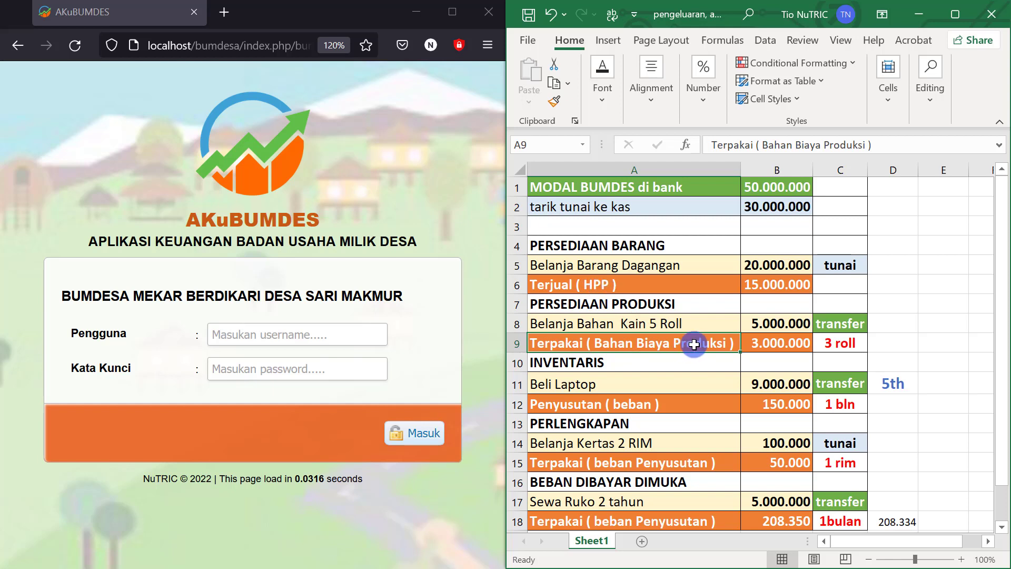
left_click(794, 343)
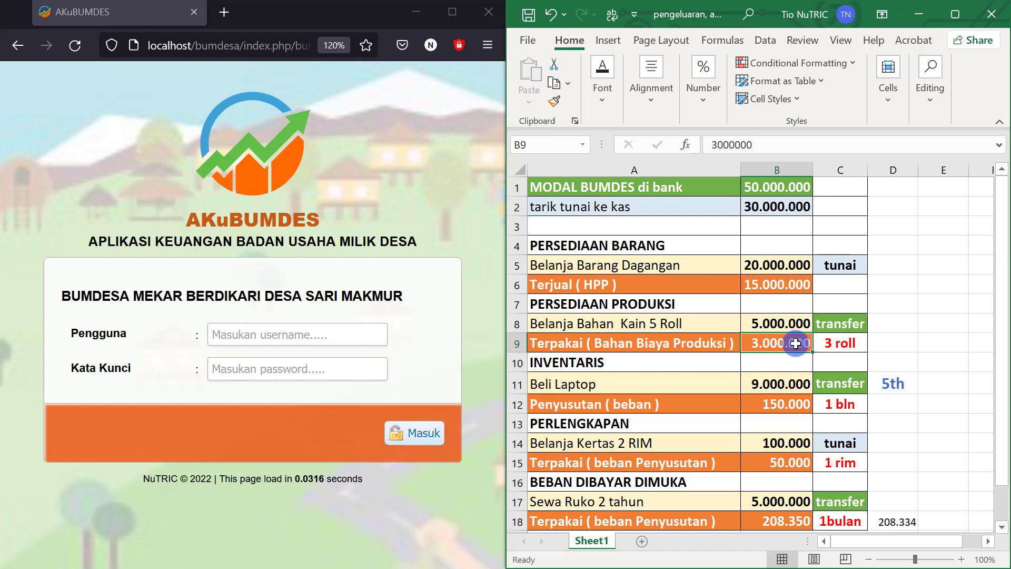
Compare the laptop's purchase price and useful life with its monthly depreciation amount in the INVENTARIS section.
left_click(585, 387)
left_click(793, 383)
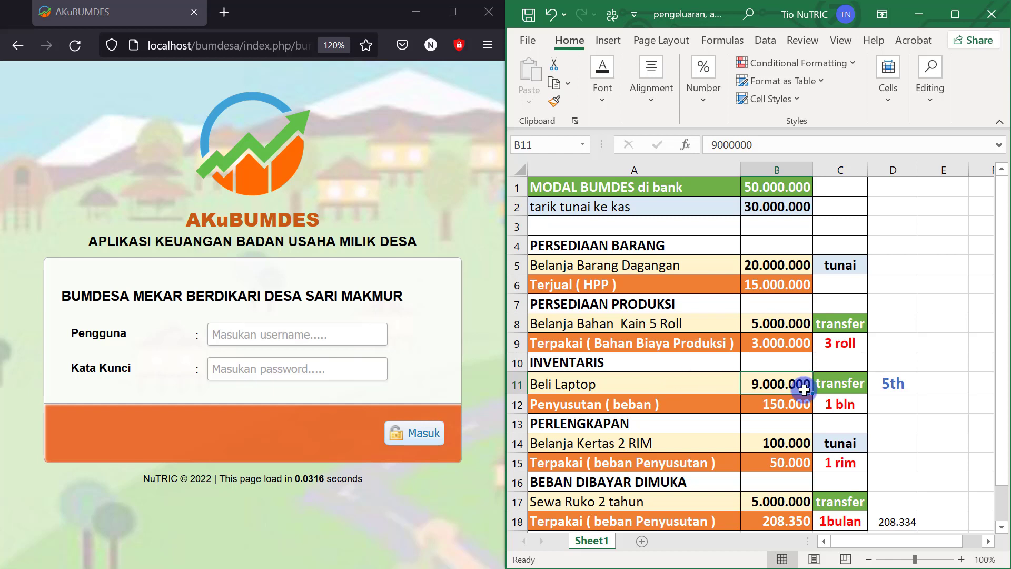
left_click(784, 383)
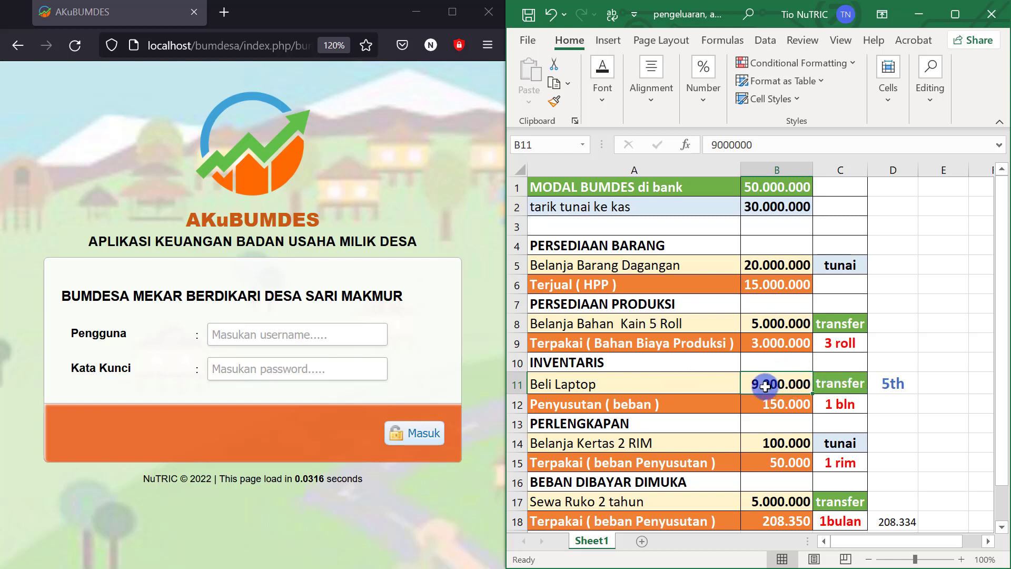
left_click(767, 385)
left_click(899, 386)
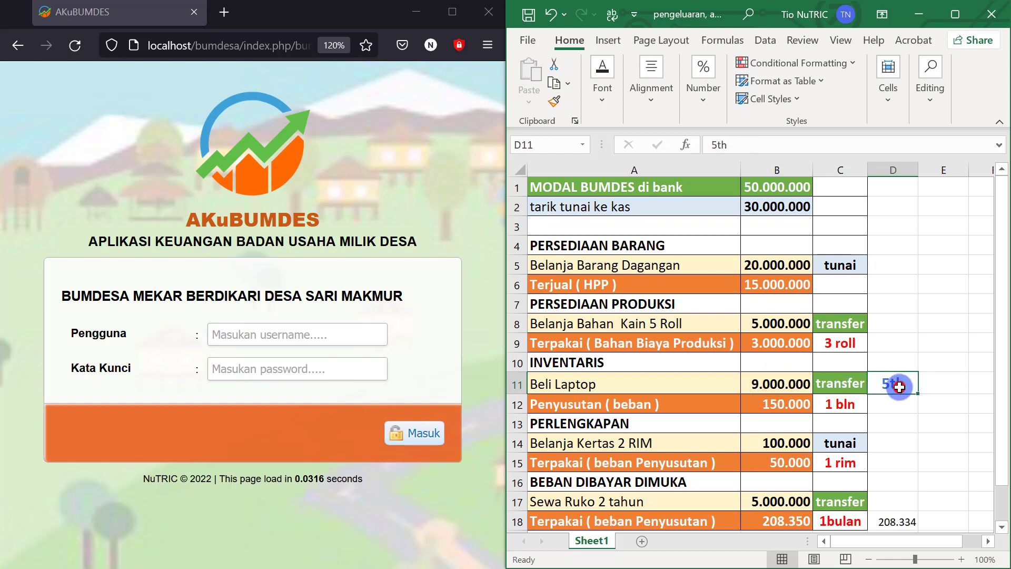
left_click(781, 413)
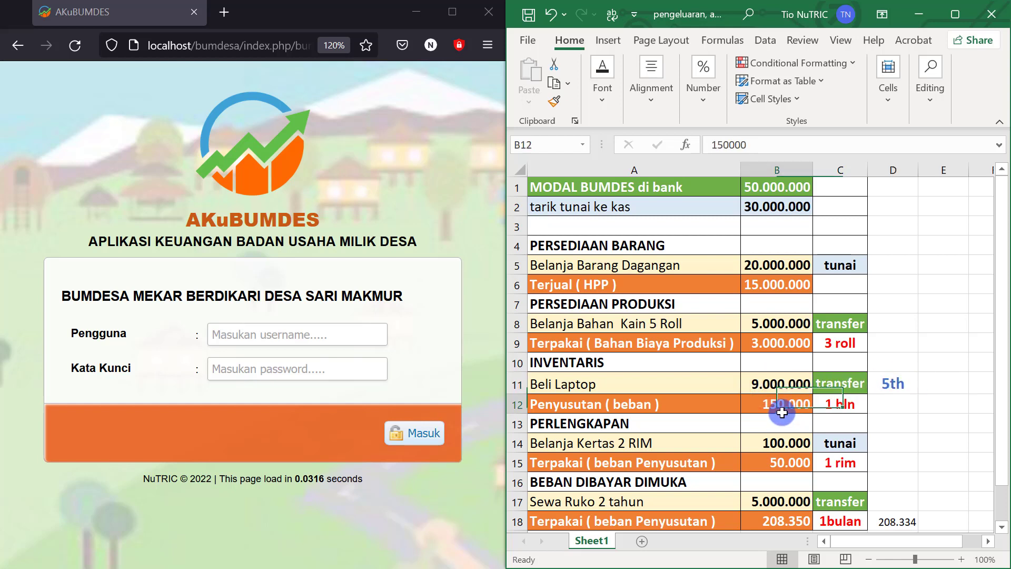
left_click(779, 386)
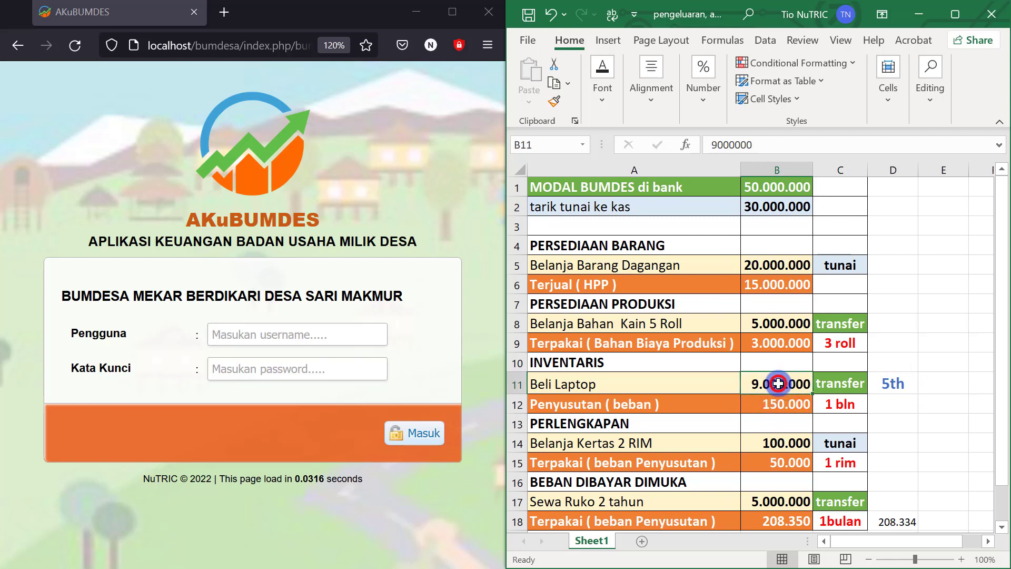
left_click(886, 391)
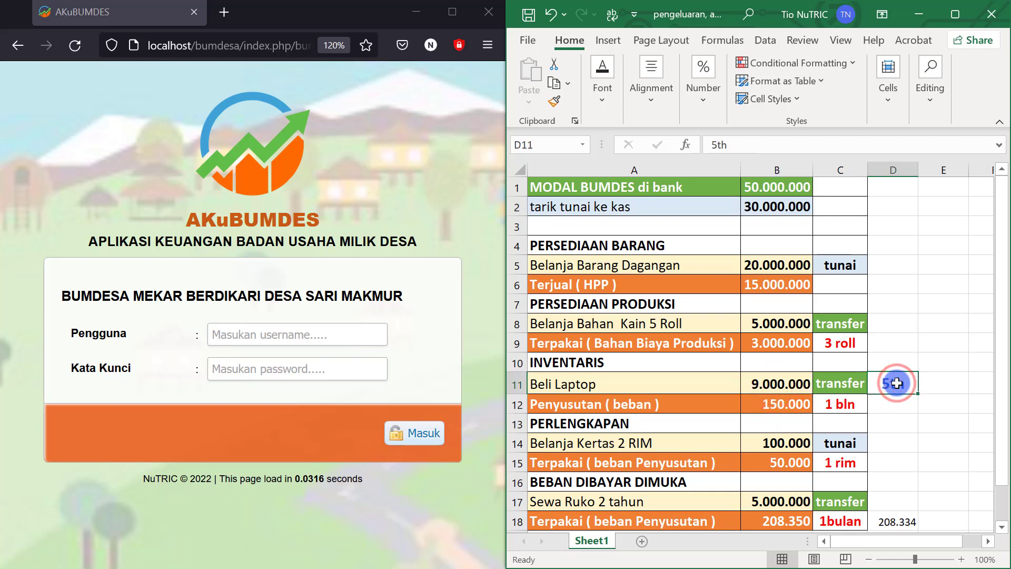
left_click(782, 411)
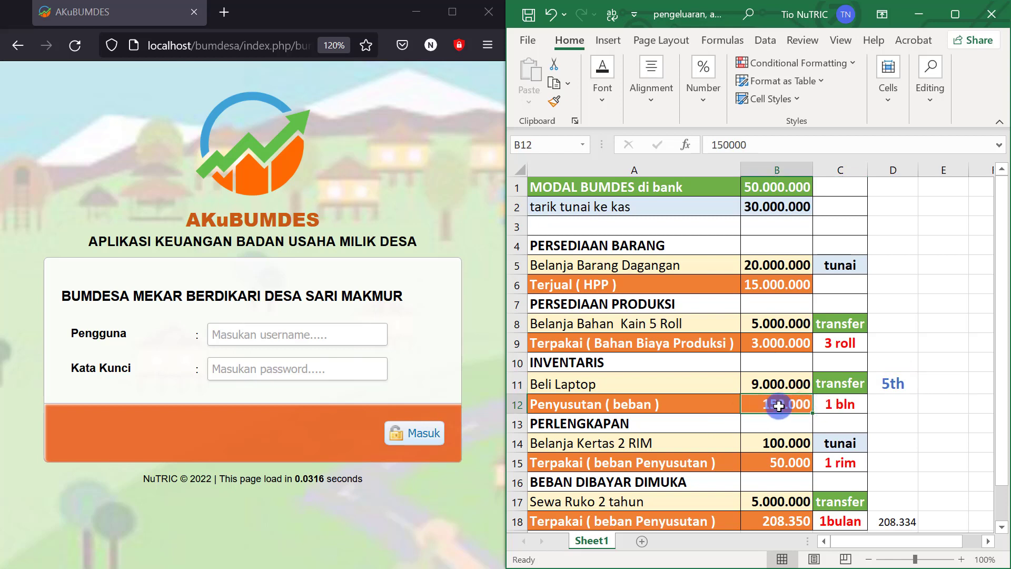
left_click(670, 411)
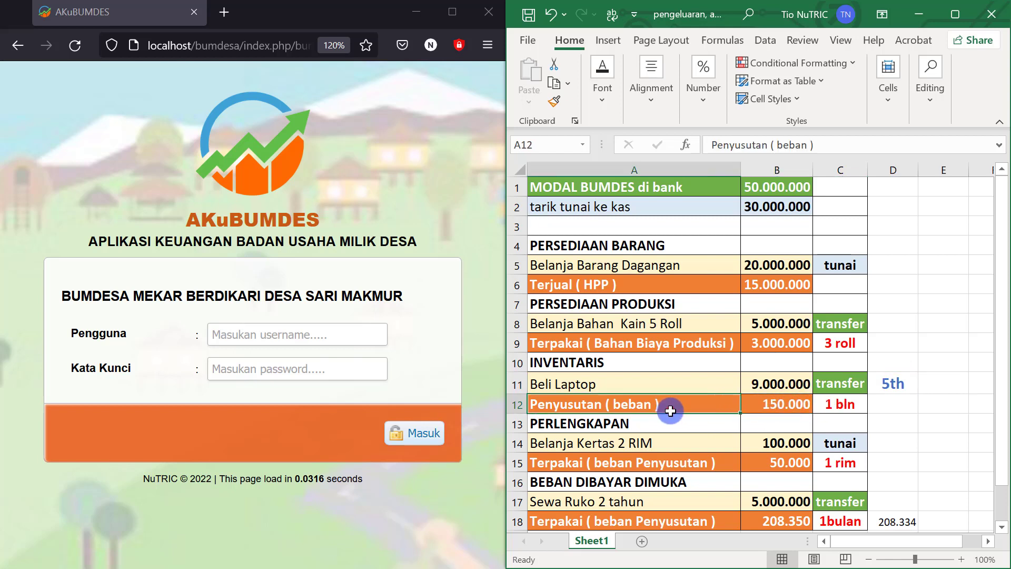
Examine the paper usage row under PERLENGKAPAN and its expense amount against the paper purchase.
left_click(641, 468)
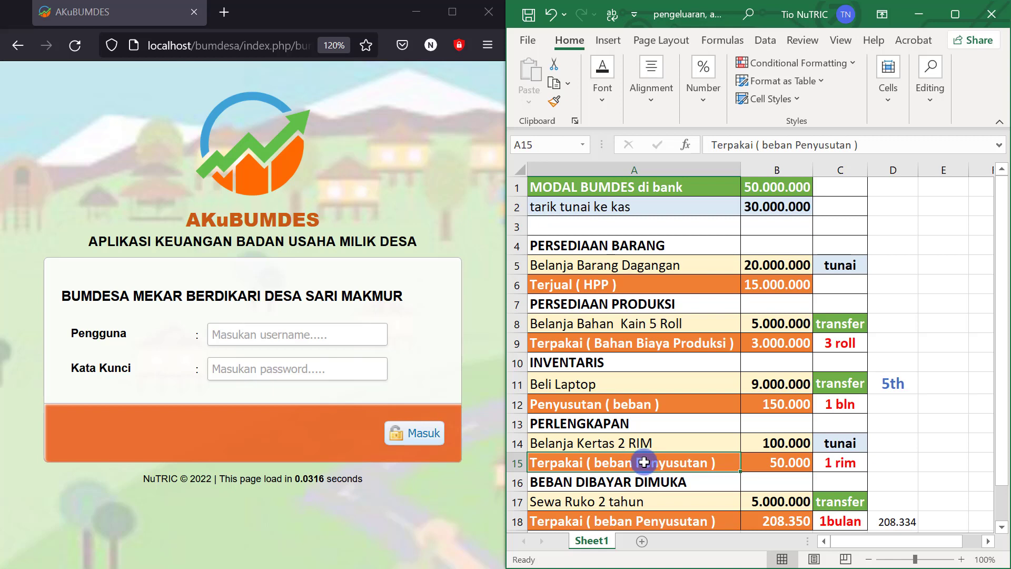
left_click(790, 463)
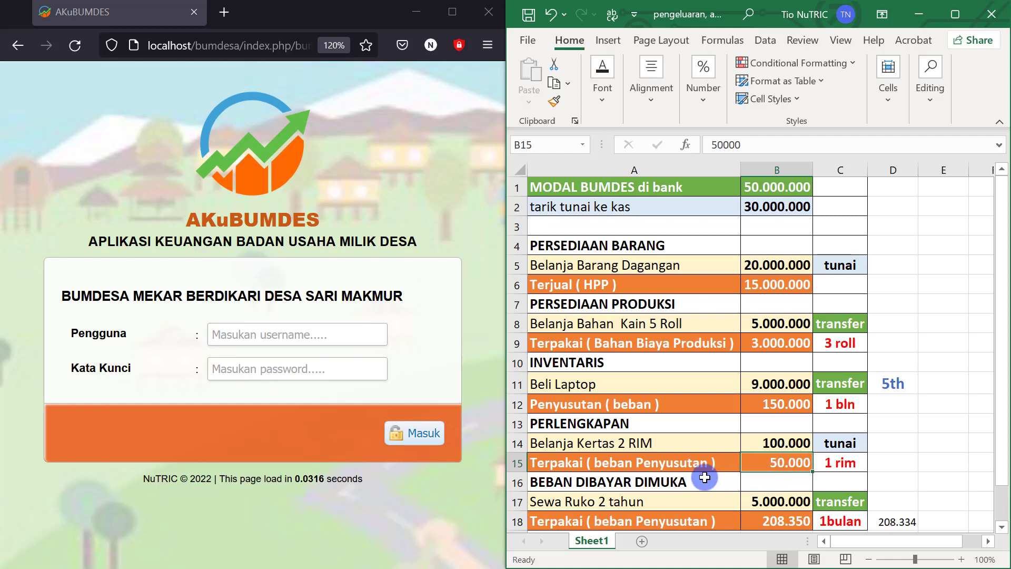
scroll(706, 476, "down", 1)
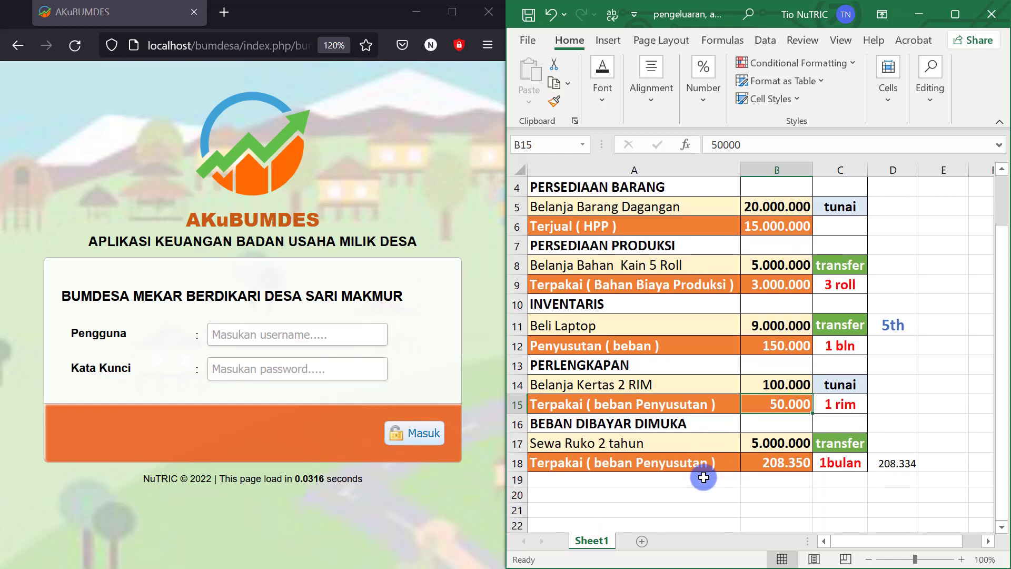
scroll(704, 477, "up", 1)
Compare the two-year shop rental under BEBAN DIBAYAR DIMUKA with its one-month usage expense and the figure beside it.
left_click(615, 503)
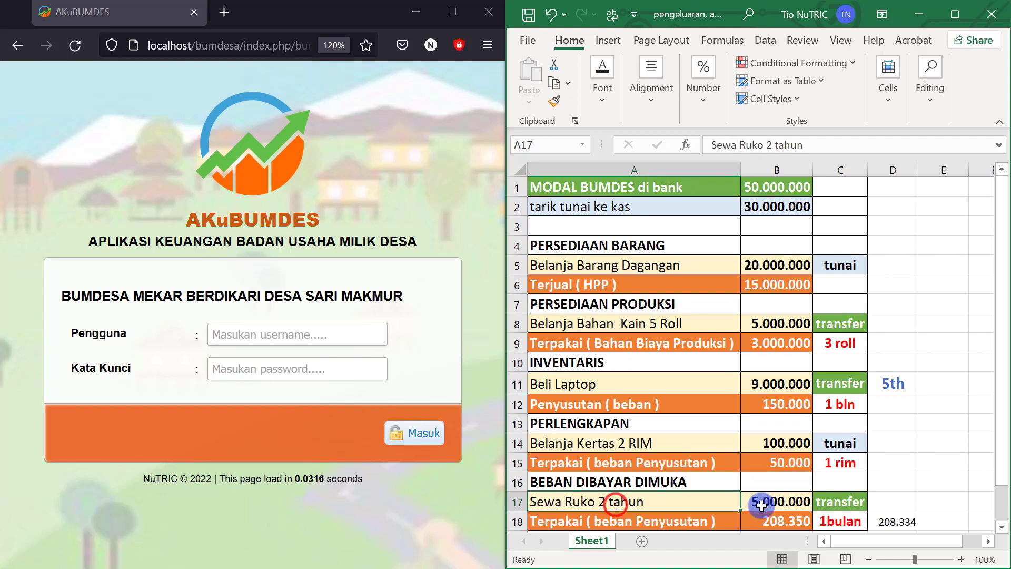
left_click(769, 503)
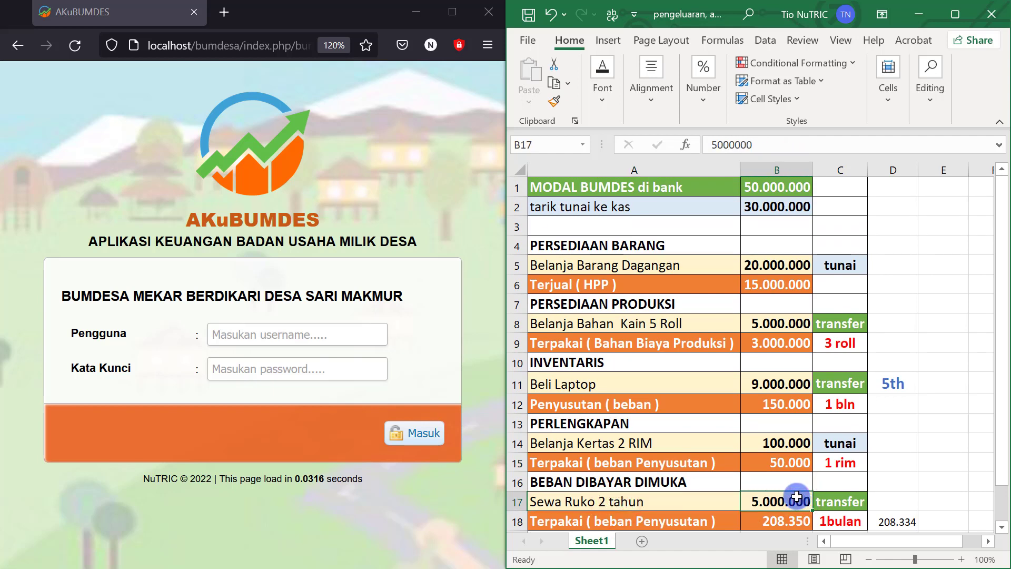
left_click(655, 481)
left_click(782, 504)
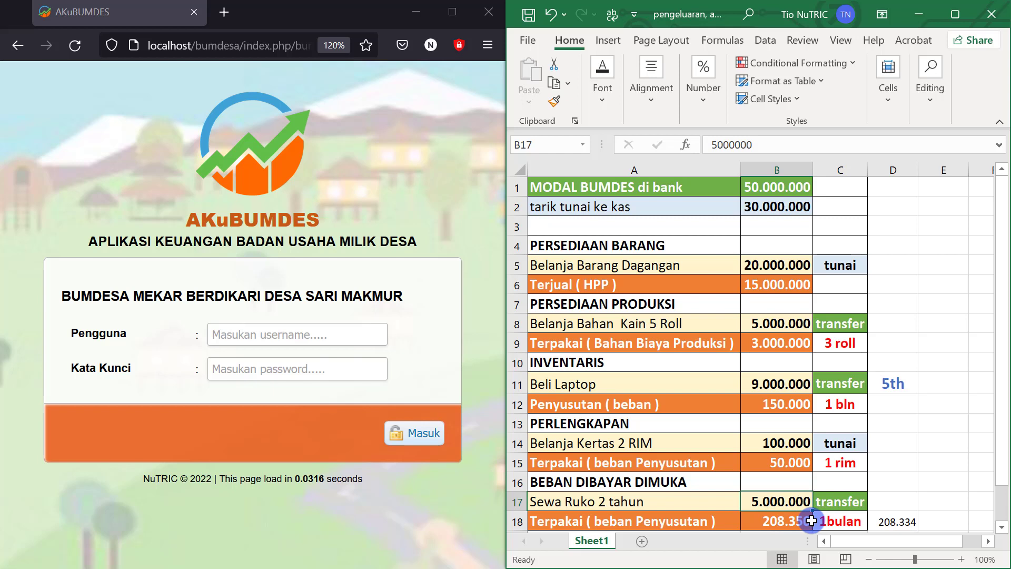
left_click(894, 523)
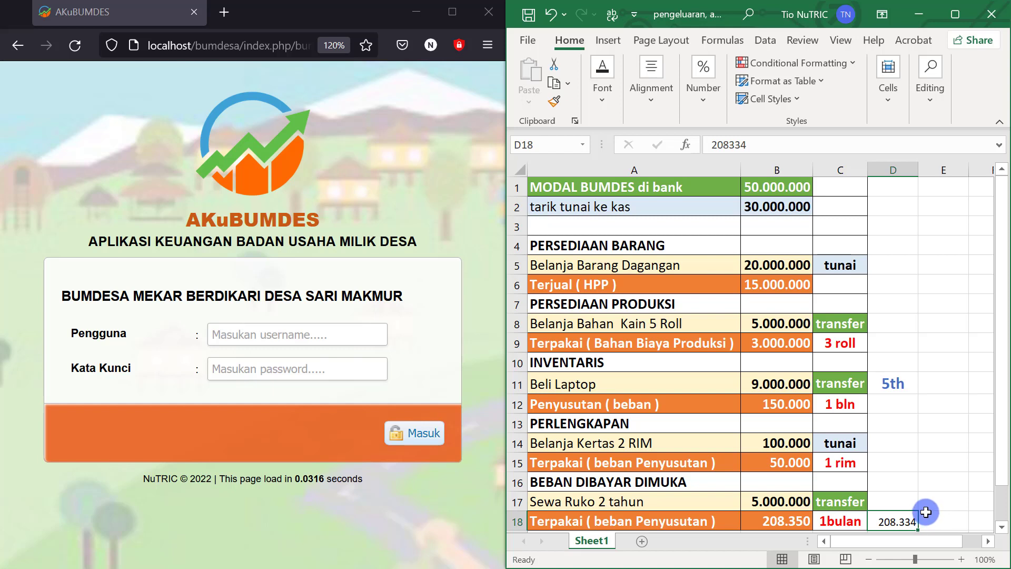
left_click(785, 523)
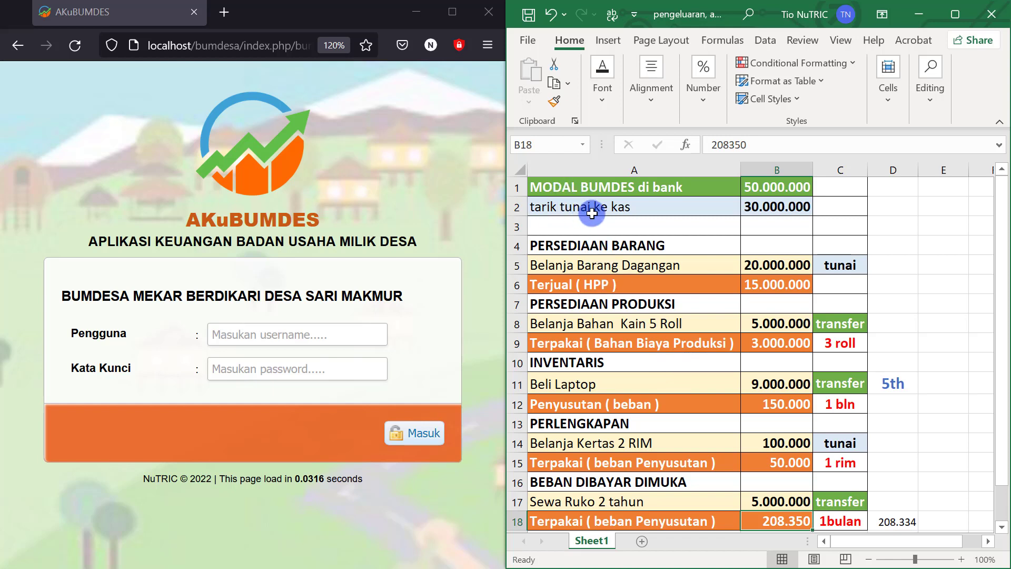
Review the BUMDES bank capital row, its amount, and the cash withdrawal row at the start of the sheet.
left_click(572, 188)
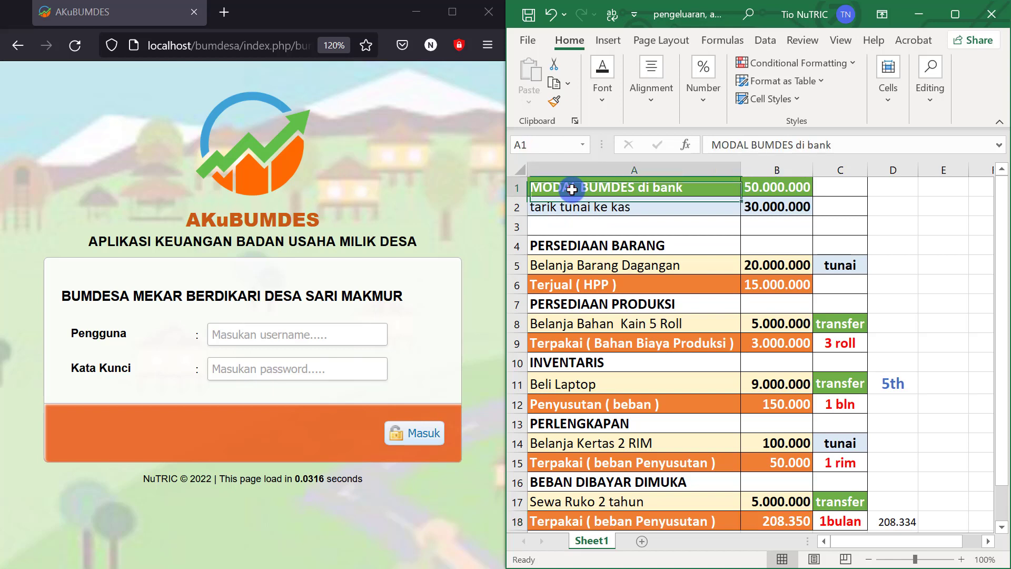
left_click(577, 210)
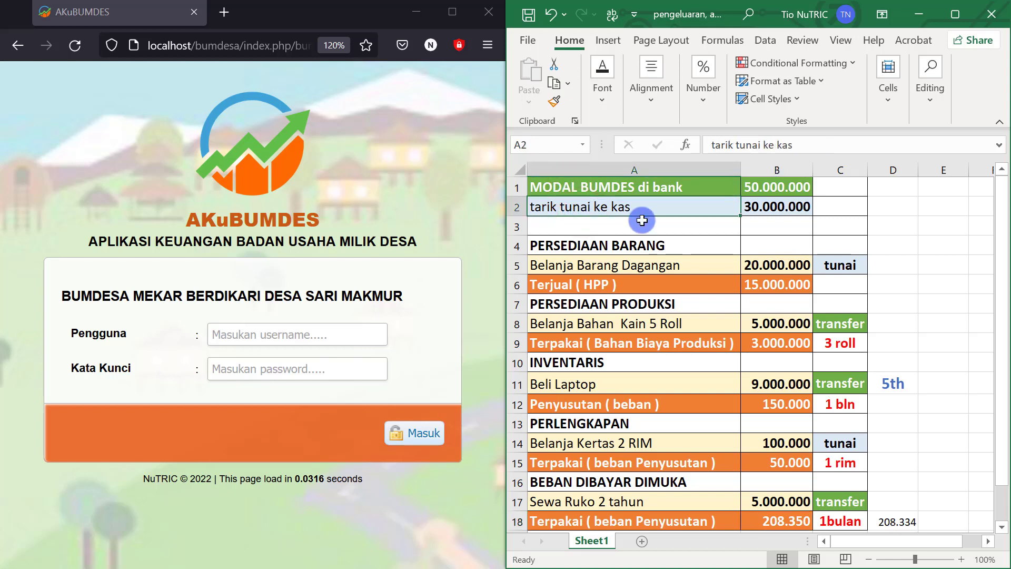
left_click(775, 188)
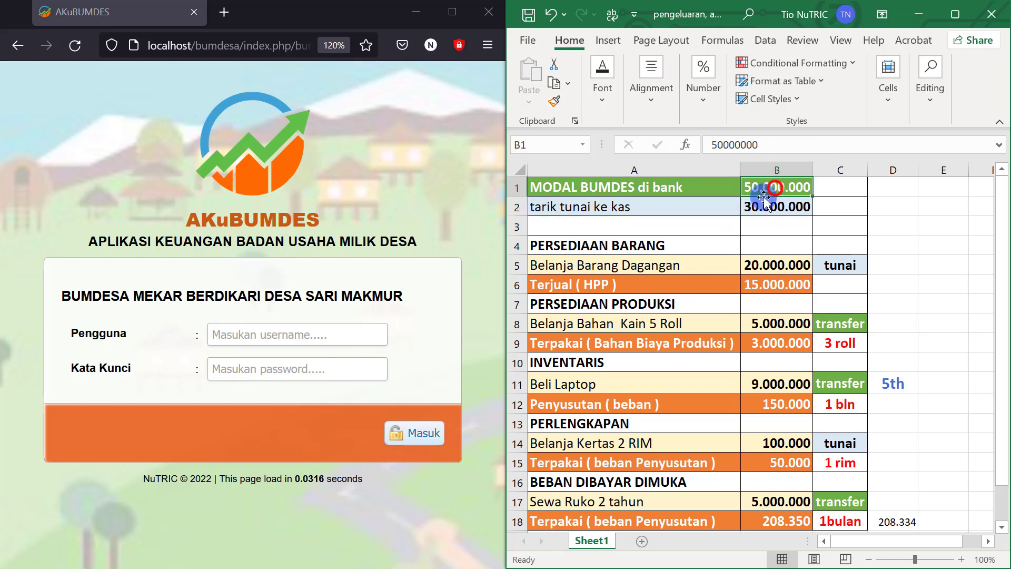
Switch to AKuBUMDES in the browser, maximize it, and log in with the saved dagang username and account password.
left_click(454, 11)
left_click(481, 343)
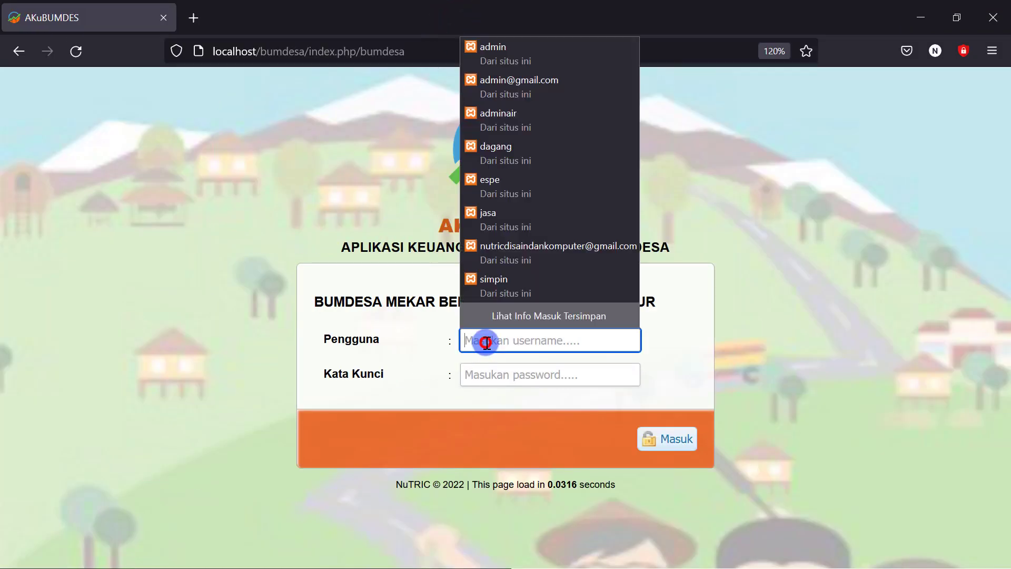
left_click(506, 150)
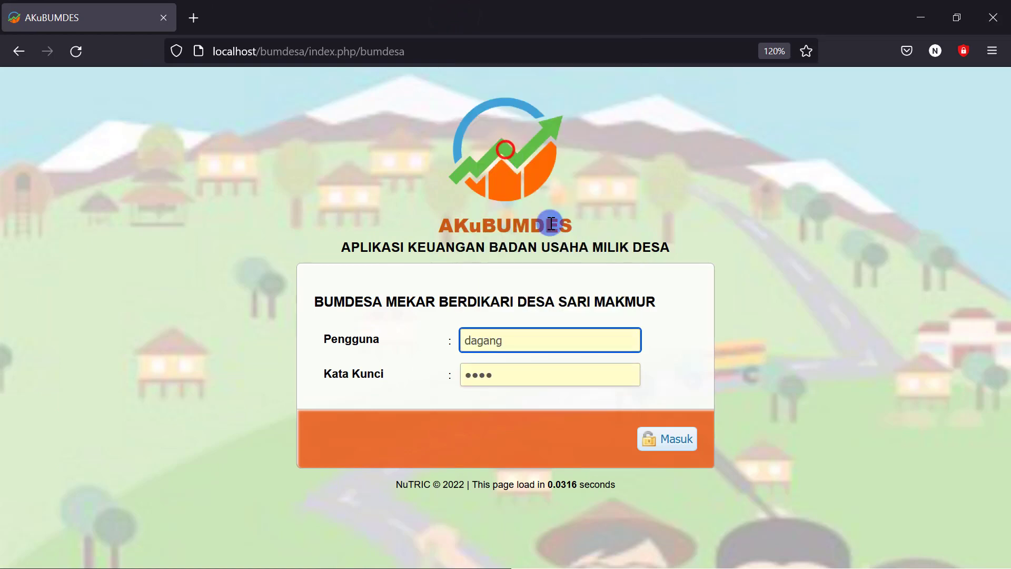
left_click(676, 445)
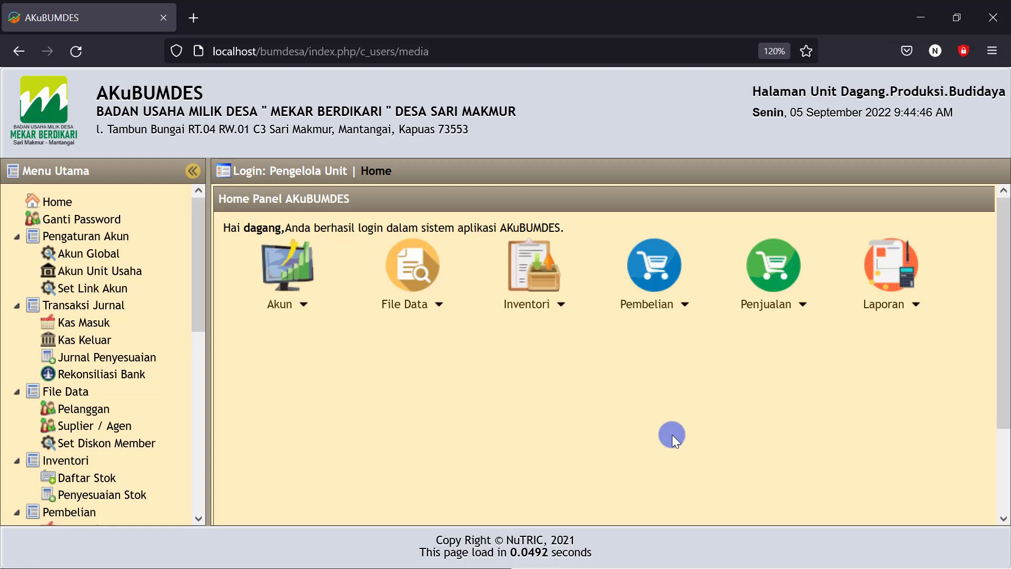
Create a Kas Masuk entry dated 05-09-2022 with debit account 112101, Kas di Rekening Bank.
left_click(74, 328)
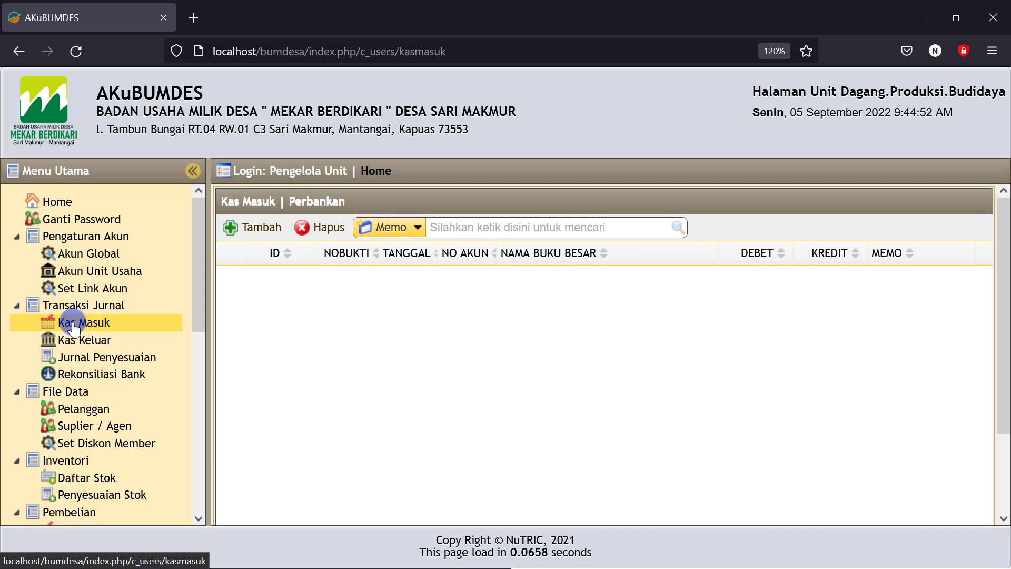
left_click(248, 231)
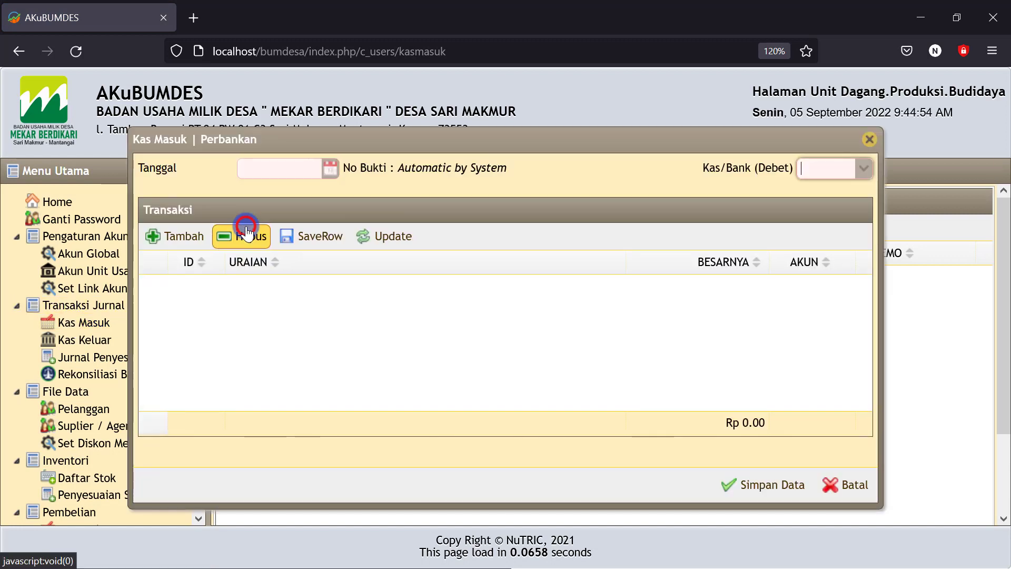
left_click(330, 168)
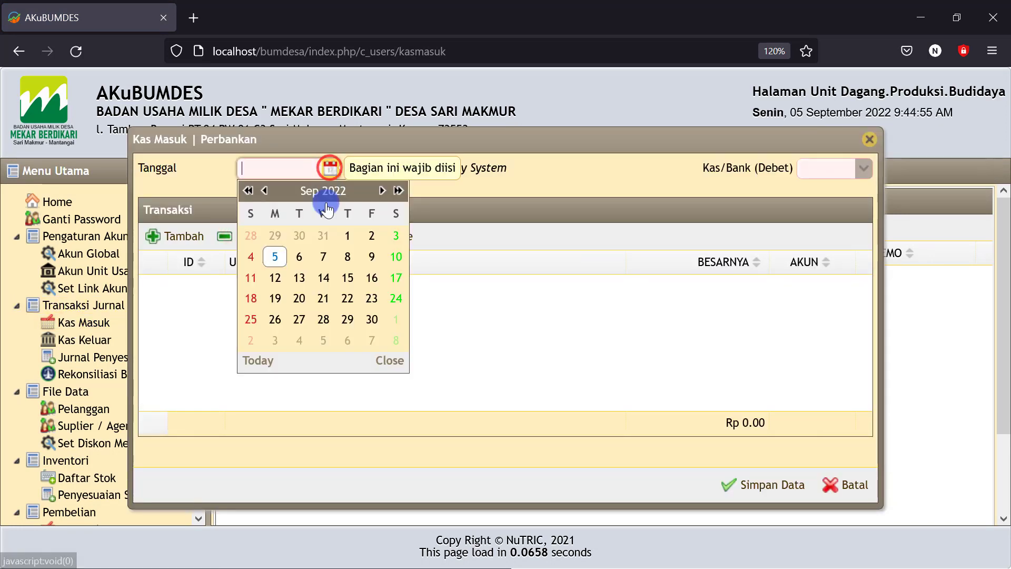
left_click(275, 257)
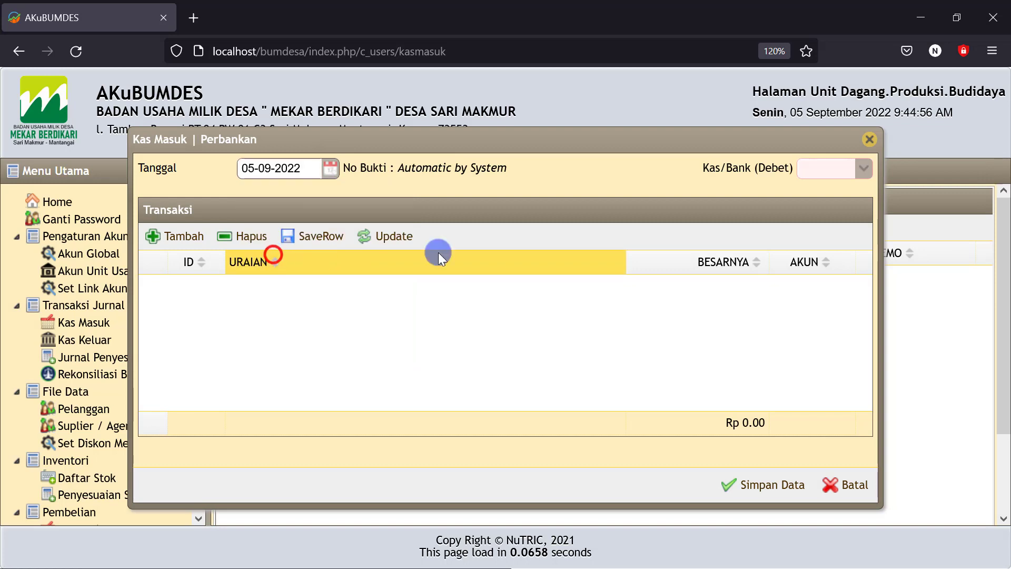
left_click(864, 169)
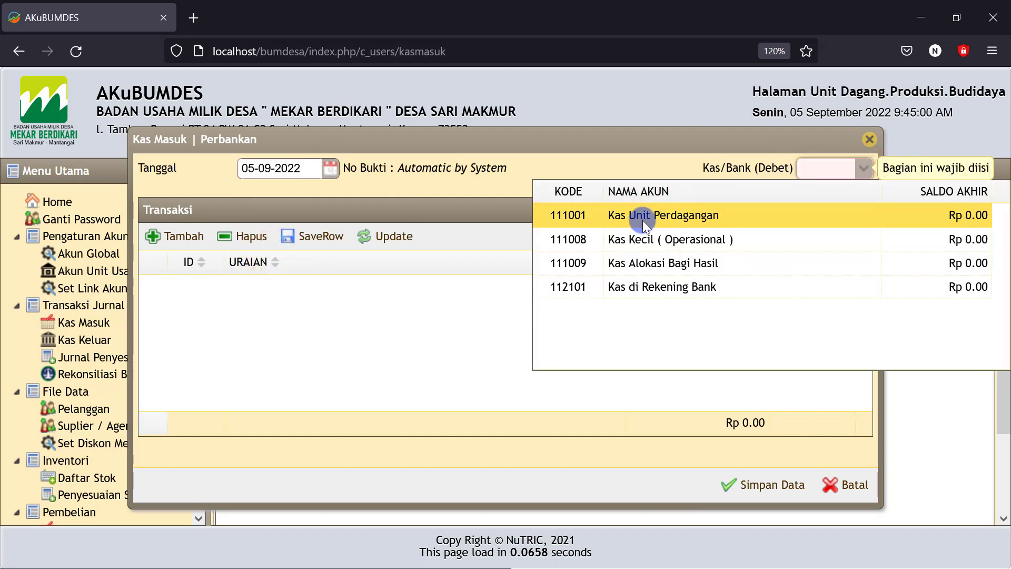
left_click(662, 290)
Start a transaction line for the Modal BUMDes account with the description "Penyertaan modal desa".
left_click(174, 237)
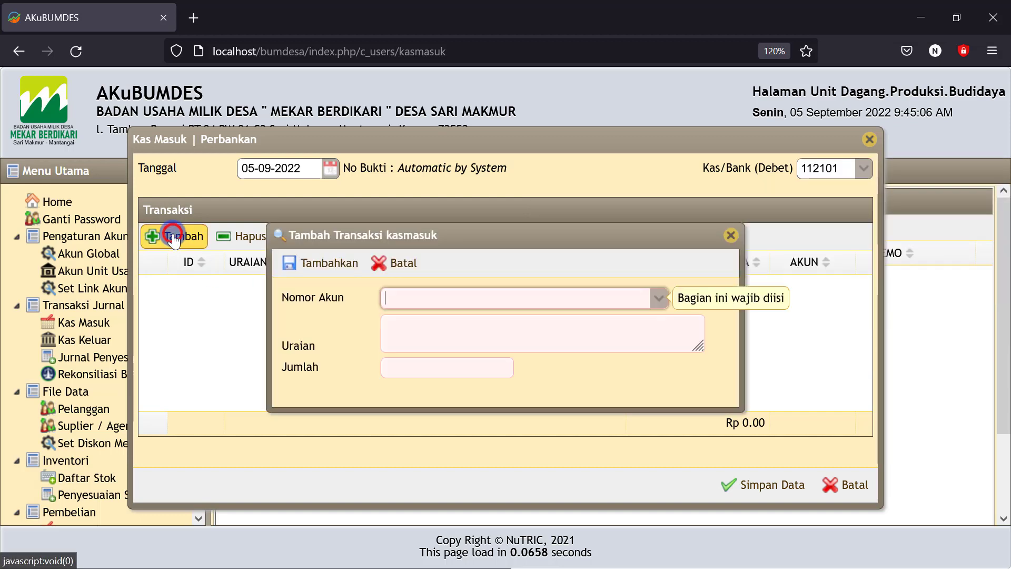
left_click(402, 298)
type("m")
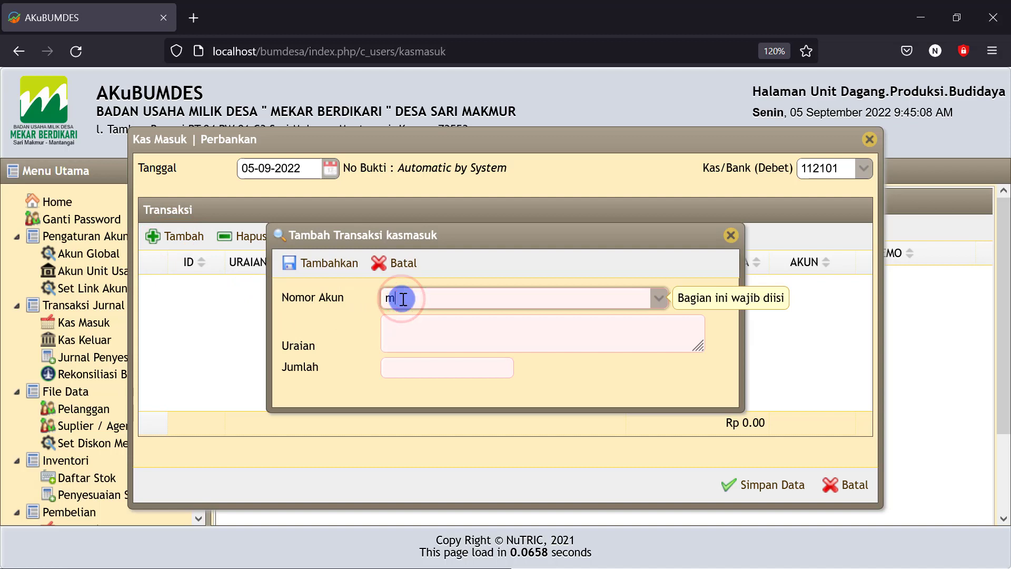
type("odal")
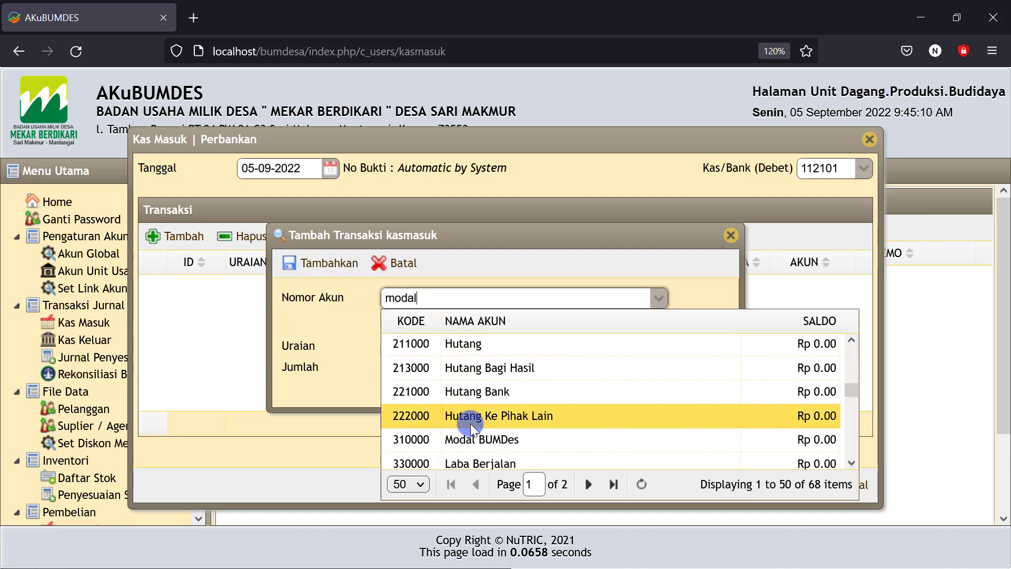
left_click(485, 440)
left_click(398, 336)
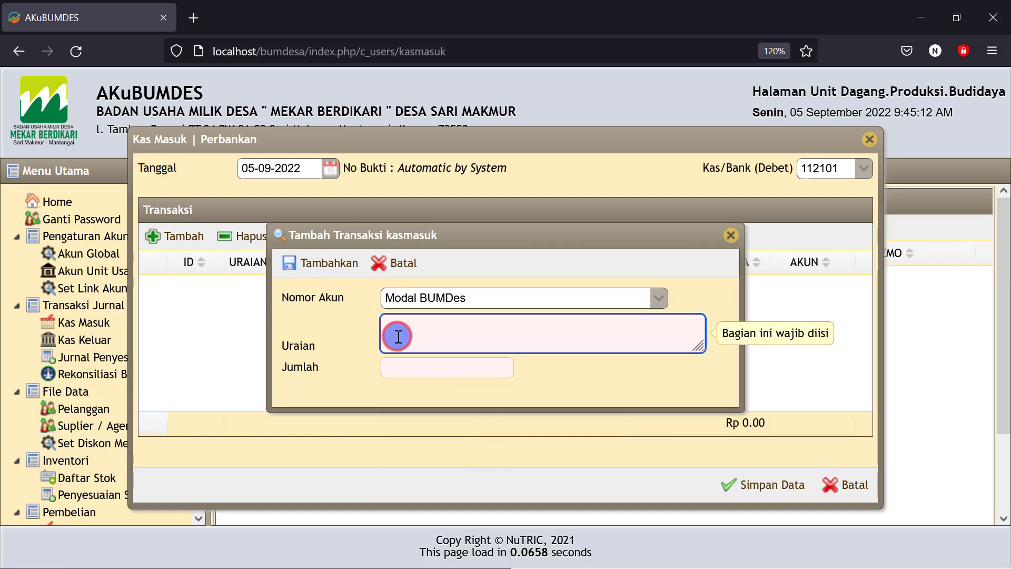
type("Penyertaan modal de")
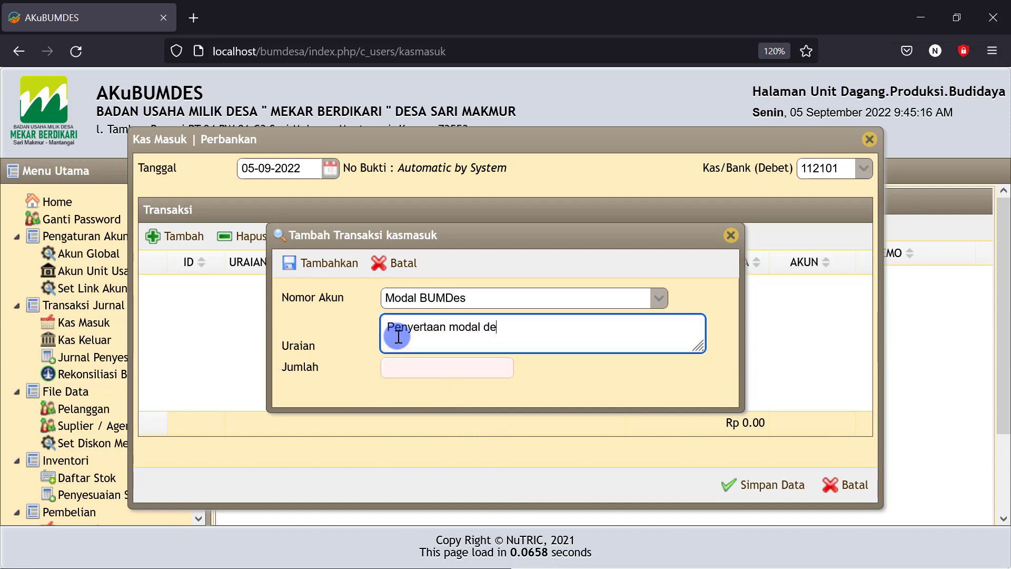
type("sa")
Set the line's amount to Rp 50.000.000, add it to the entry, and save the Kas Masuk data.
left_click(402, 373)
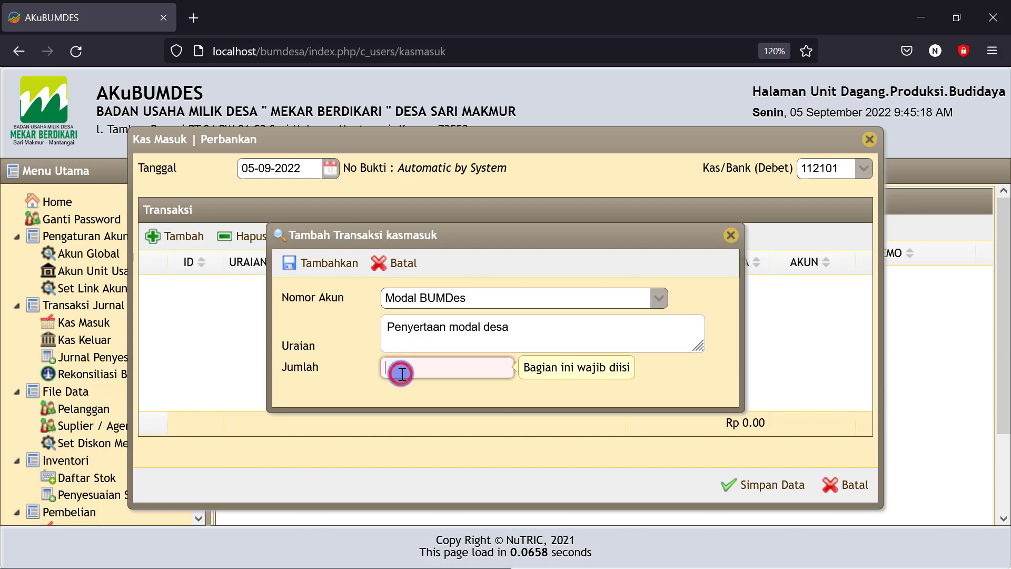
type("50.")
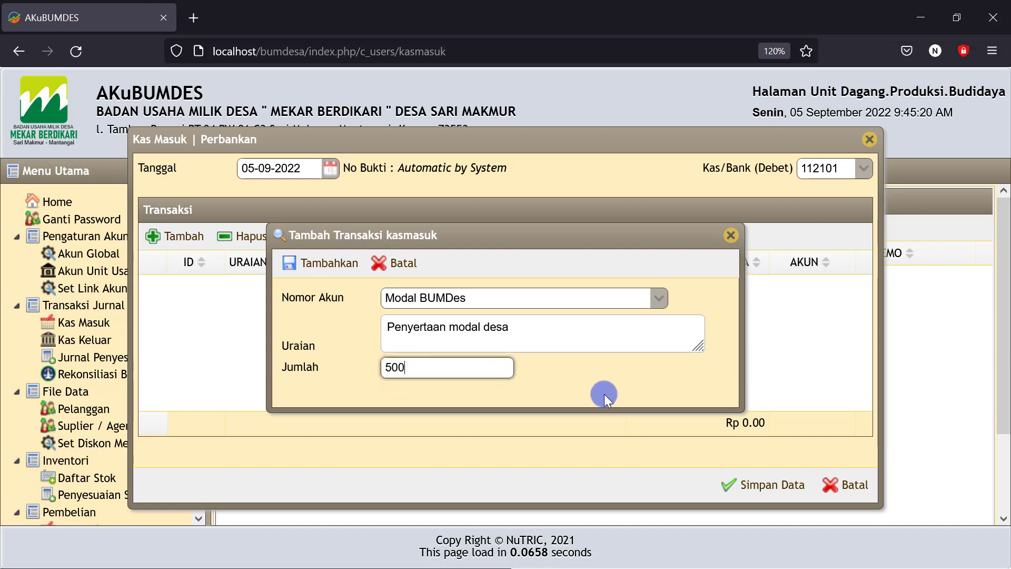
type("000.000")
left_click(602, 390)
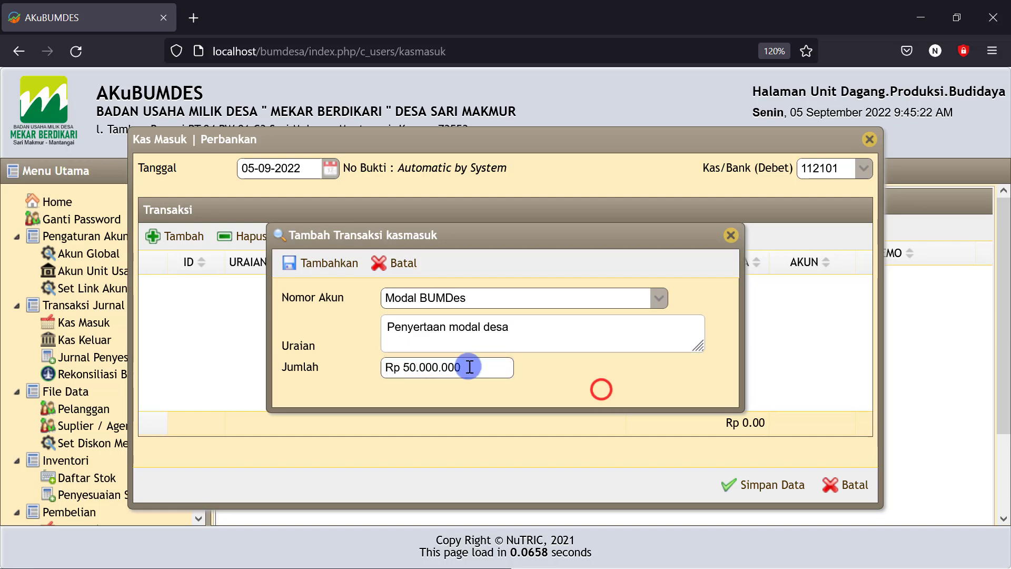
left_click(329, 266)
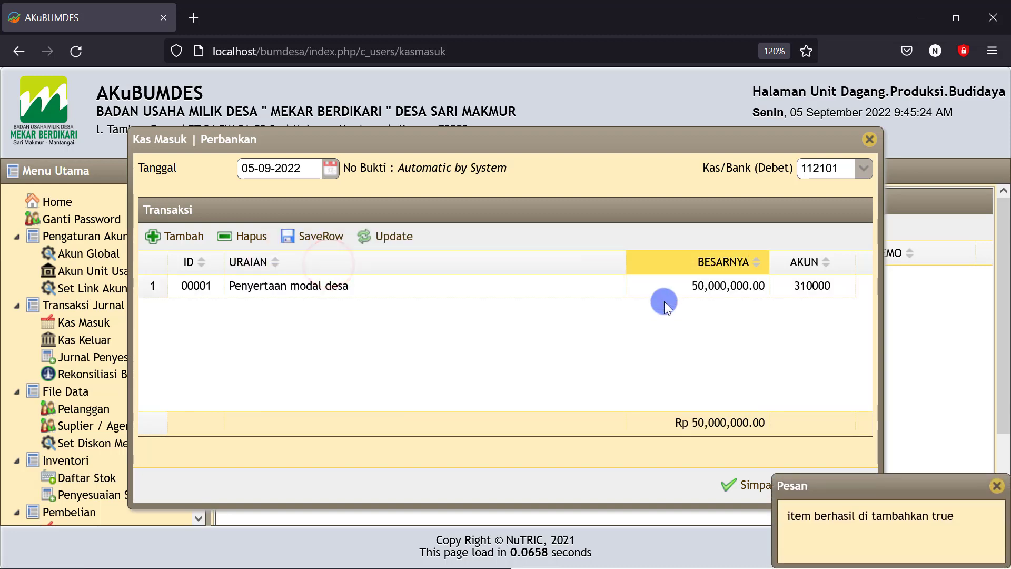
left_click(736, 492)
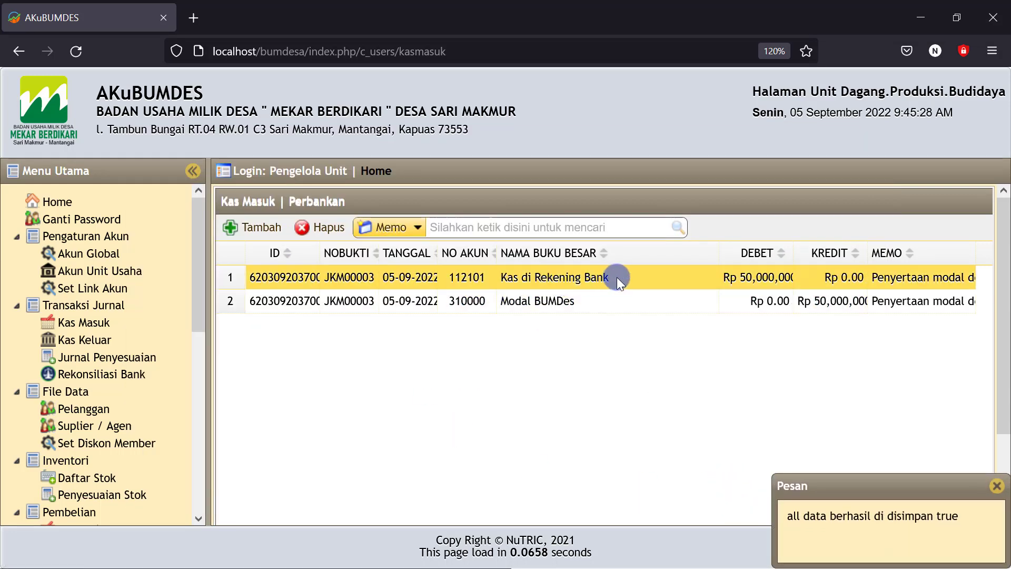
Check the saved journal rows for Kas di Rekening Bank and Modal BUMDes, including the debit and credit amounts.
left_click_drag(624, 276, 499, 274)
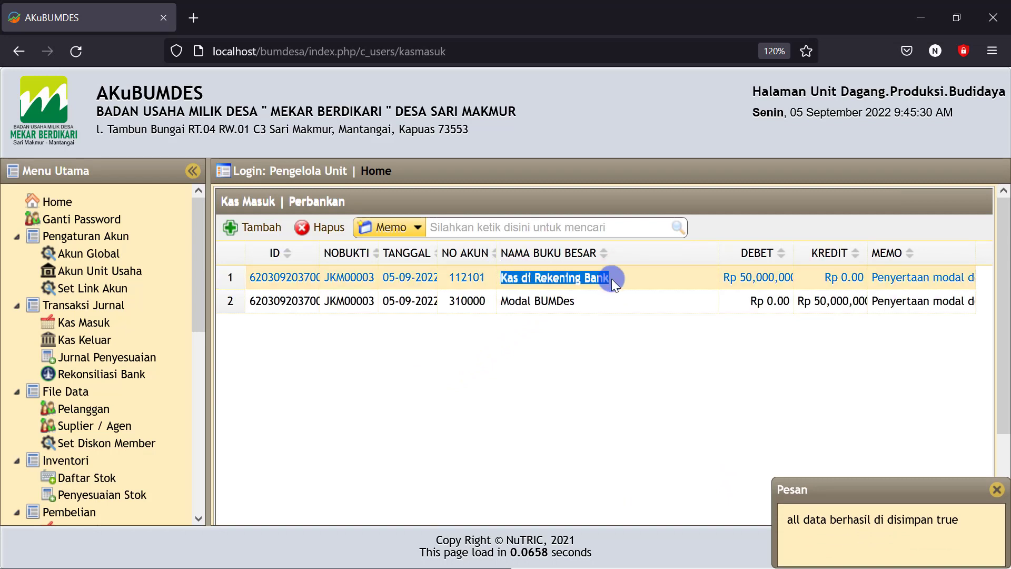
left_click_drag(798, 280, 706, 283)
left_click_drag(595, 302, 499, 301)
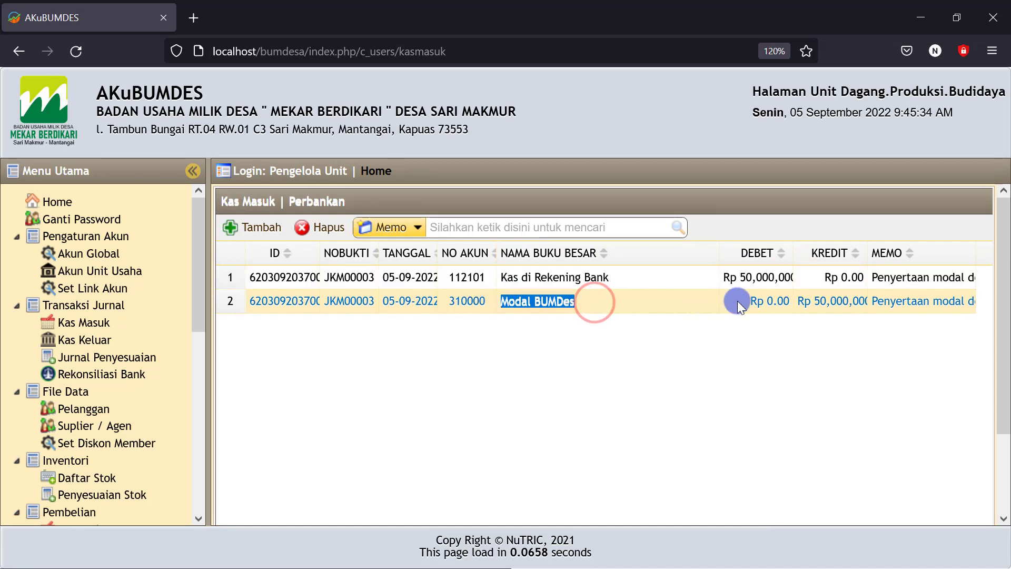
double_click(818, 304)
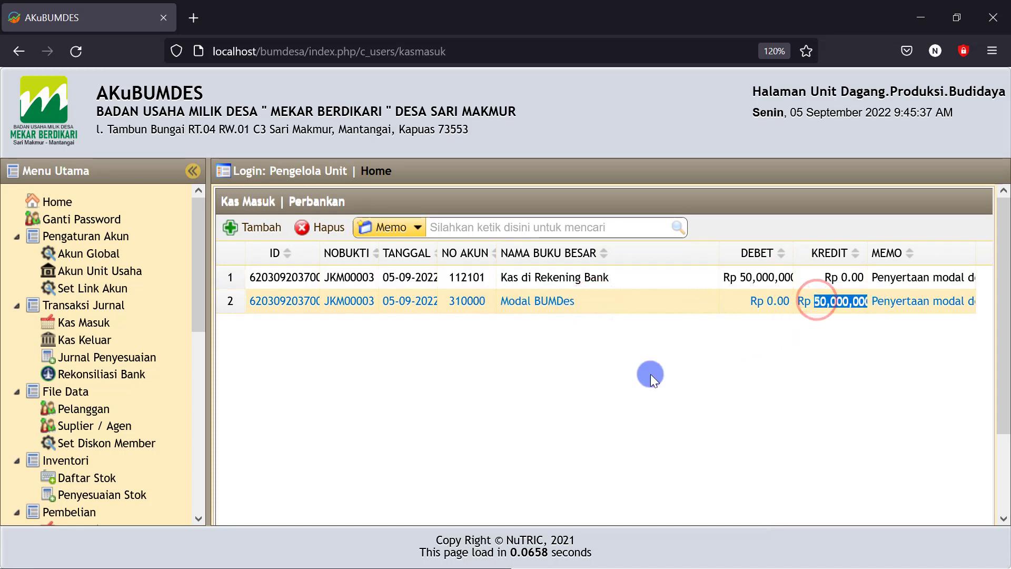
left_click(513, 401)
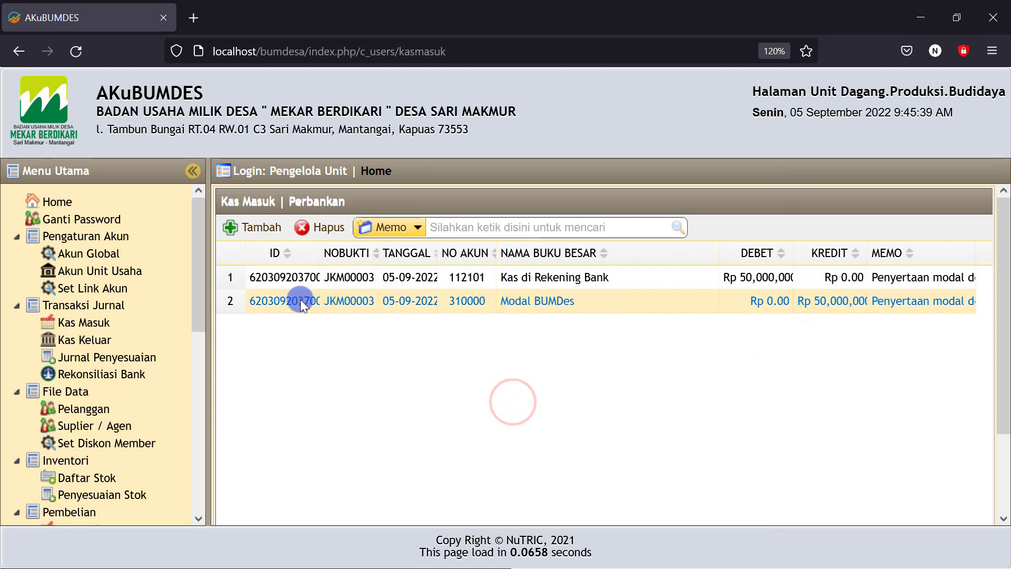
Display the Neraca report for 05-09-2022.
left_click_drag(191, 308, 198, 499)
left_click(84, 480)
left_click(84, 480)
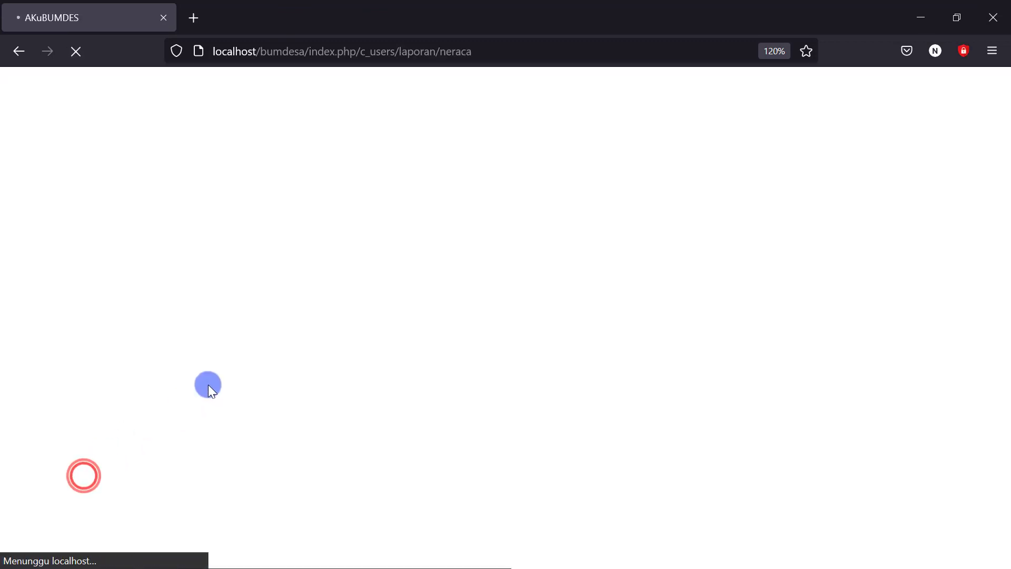
left_click(432, 243)
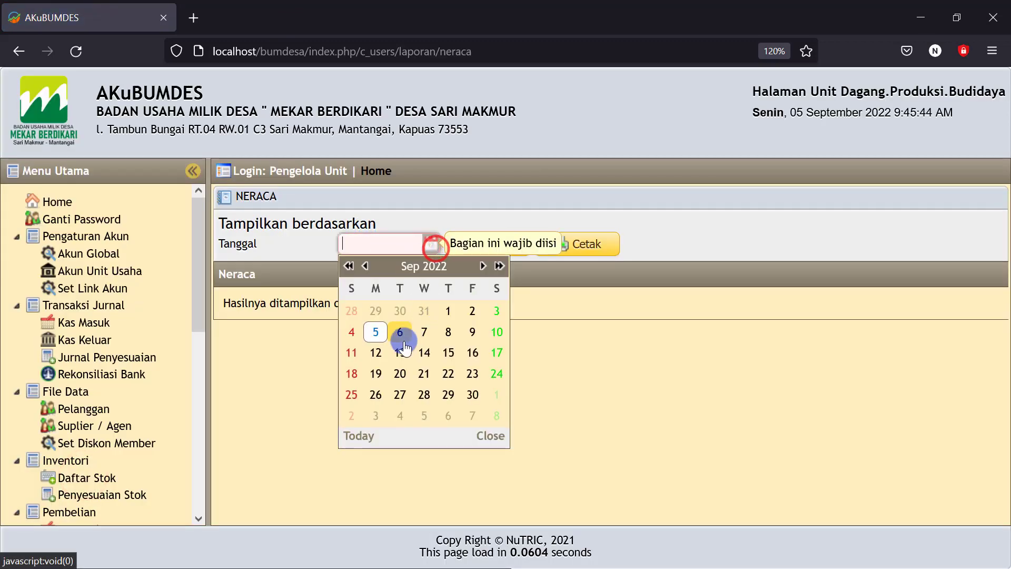
left_click(372, 334)
left_click(499, 257)
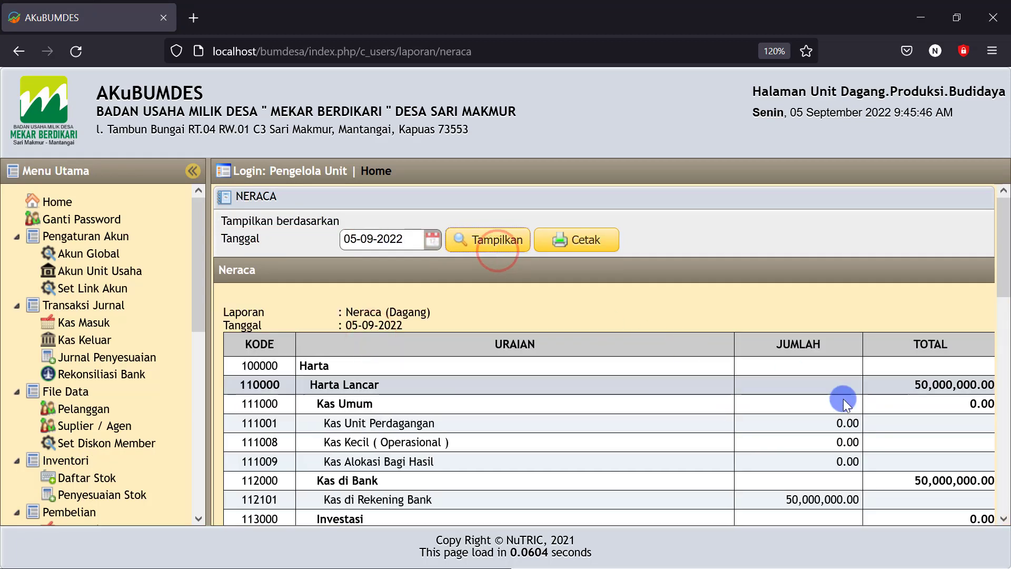
Check the Kas di Rekening Bank and Modal BUMDes amounts in the Neraca report.
scroll(772, 429, "down", 3)
double_click(772, 418)
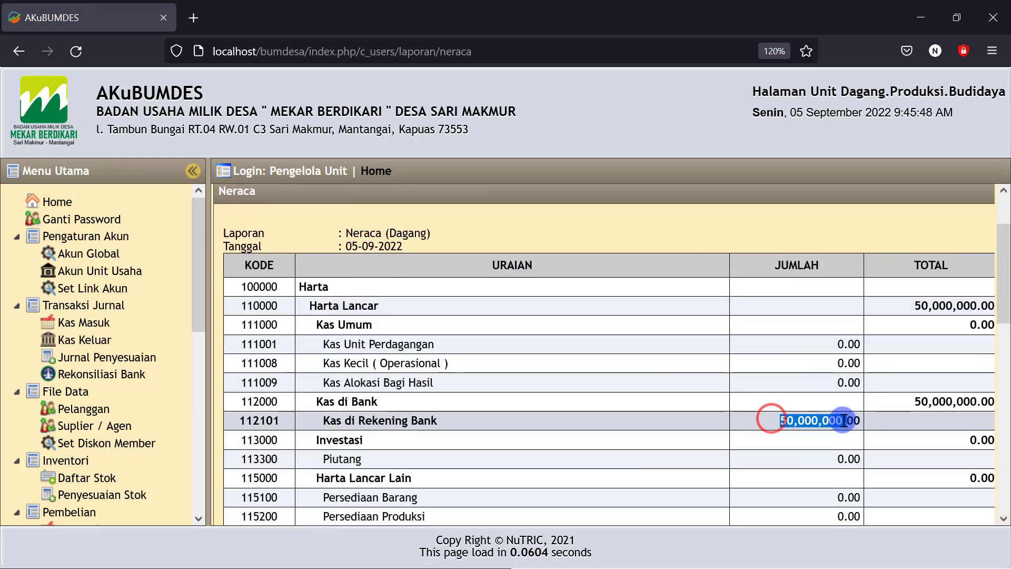
scroll(823, 408, "down", 10)
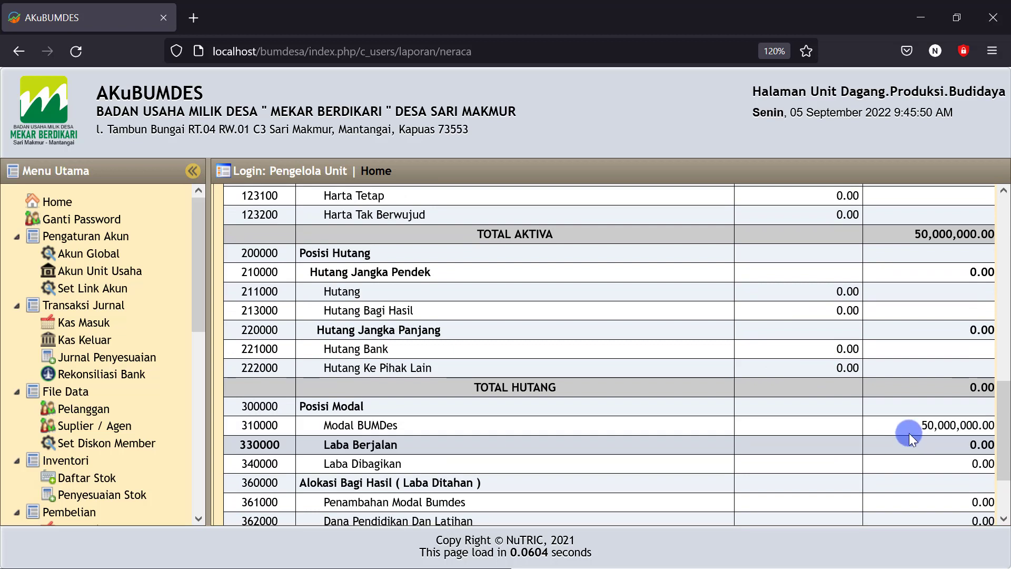
left_click_drag(909, 423, 971, 427)
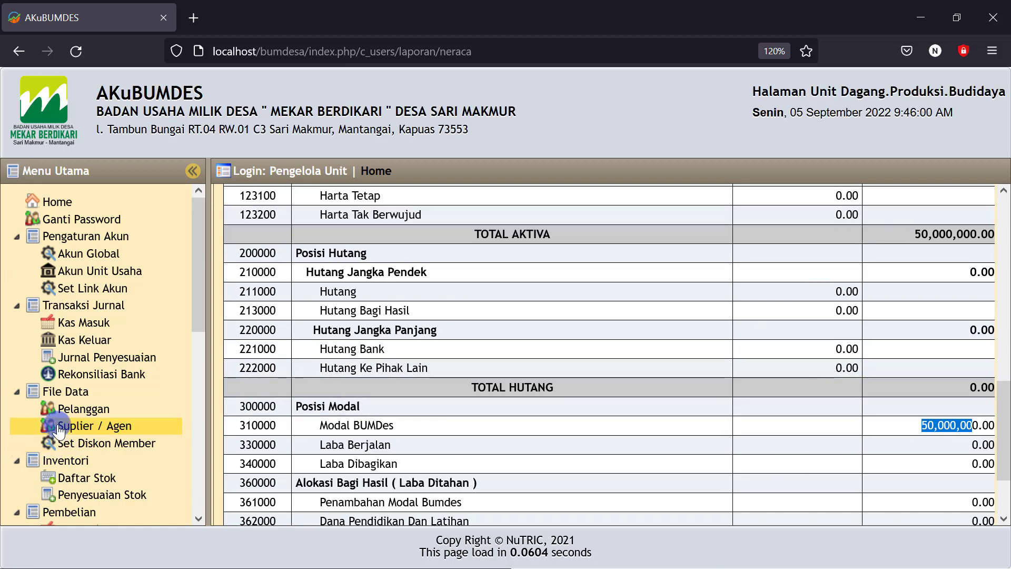
Create a Kas Keluar entry dated 05-09-2022 with credit account 112101, Kas di Rekening Bank.
left_click(80, 342)
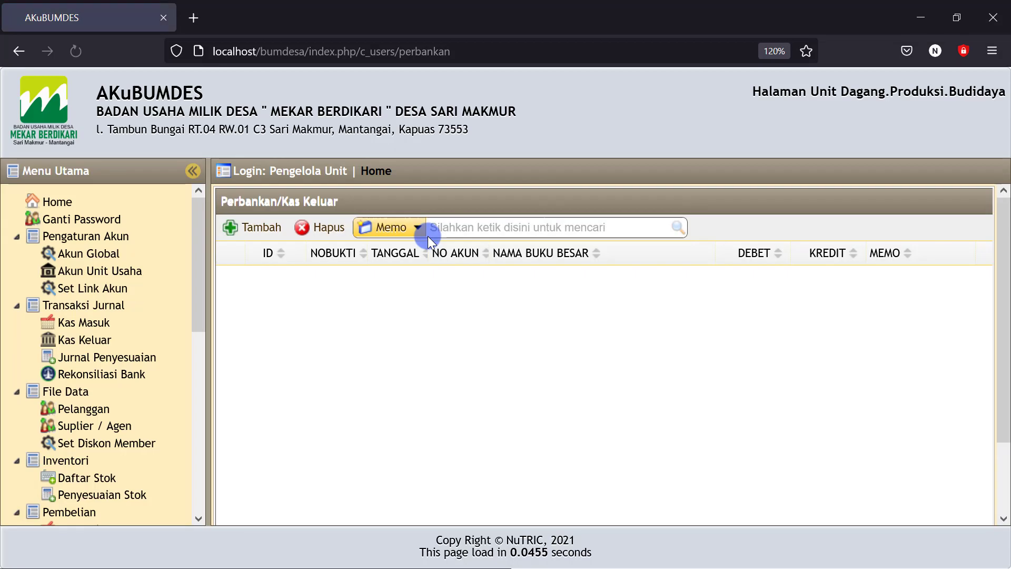
left_click(253, 228)
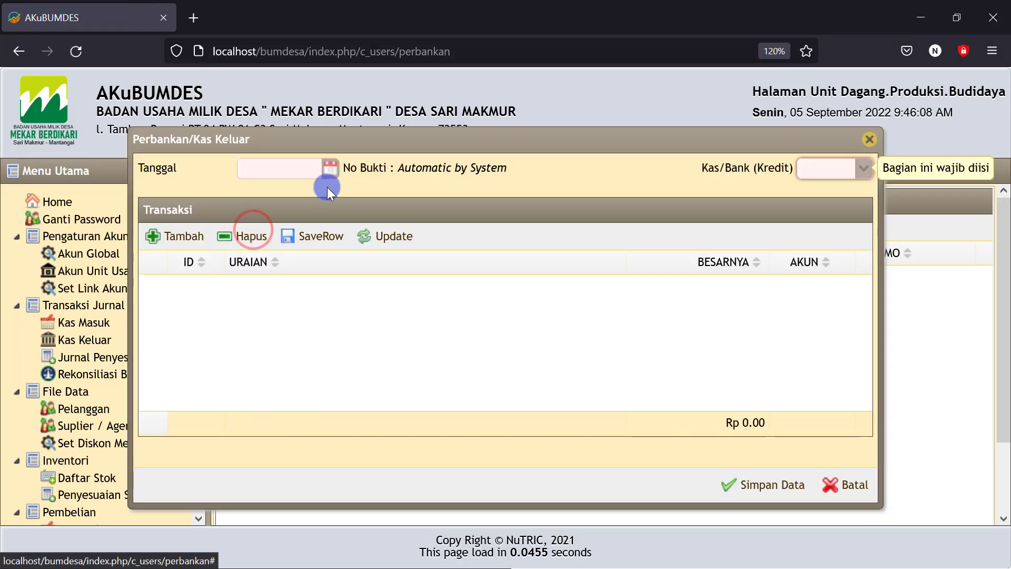
left_click(330, 168)
left_click(279, 264)
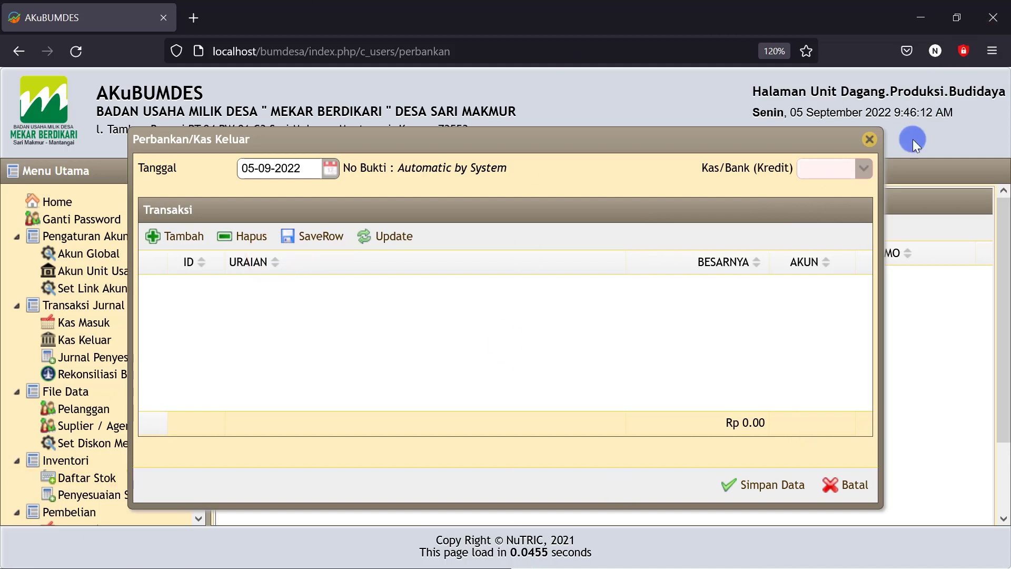
left_click(865, 169)
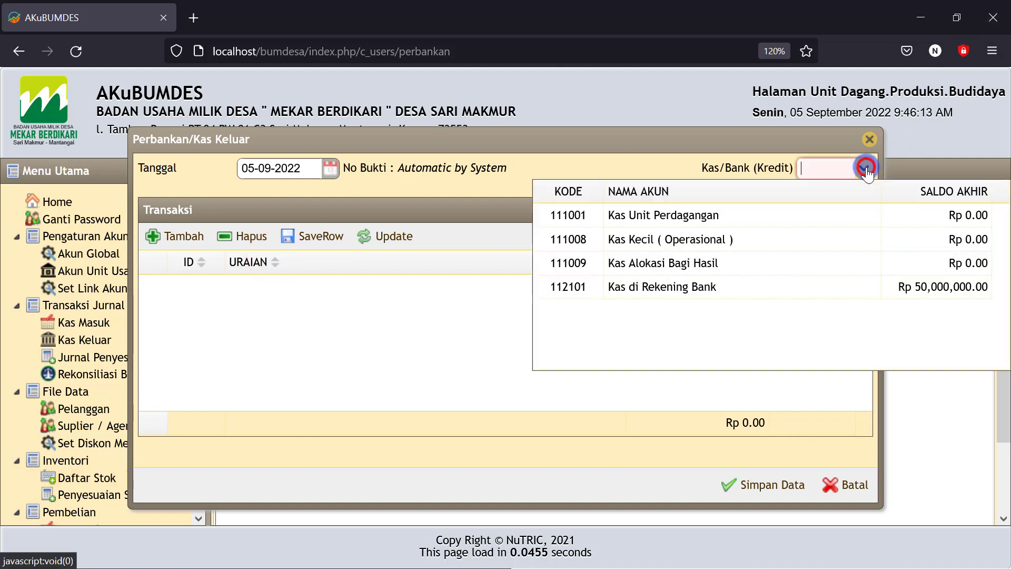
left_click(638, 290)
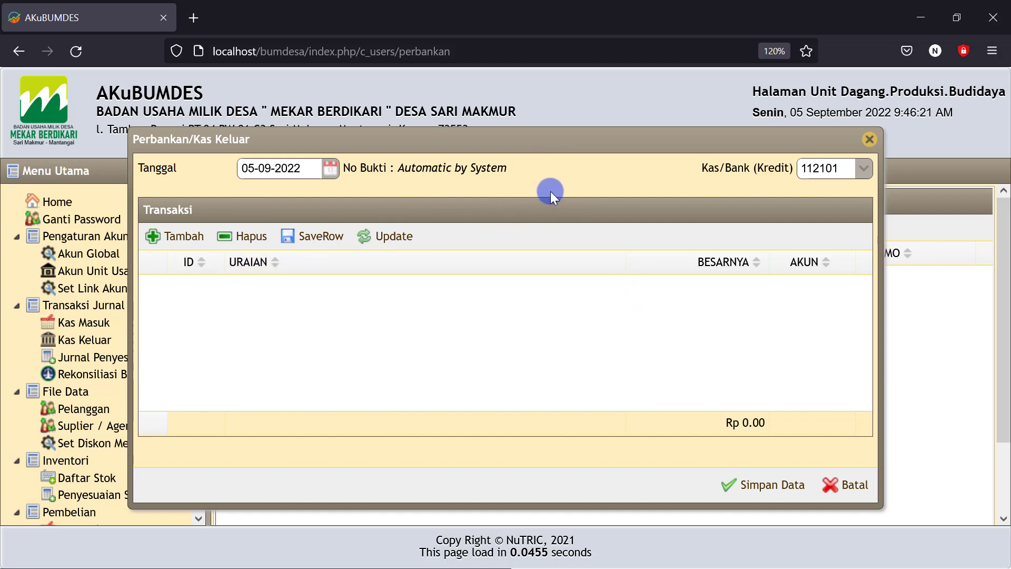
Start a transaction line for the Kas Unit Perdagangan account with the description "Tarik tunai untuk modal dagang".
left_click(170, 237)
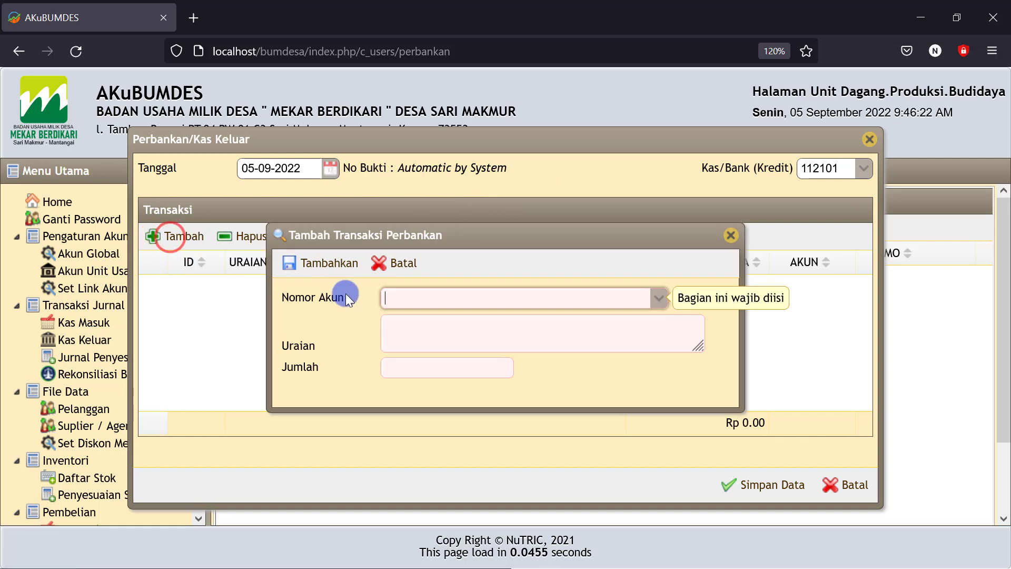
left_click(410, 299)
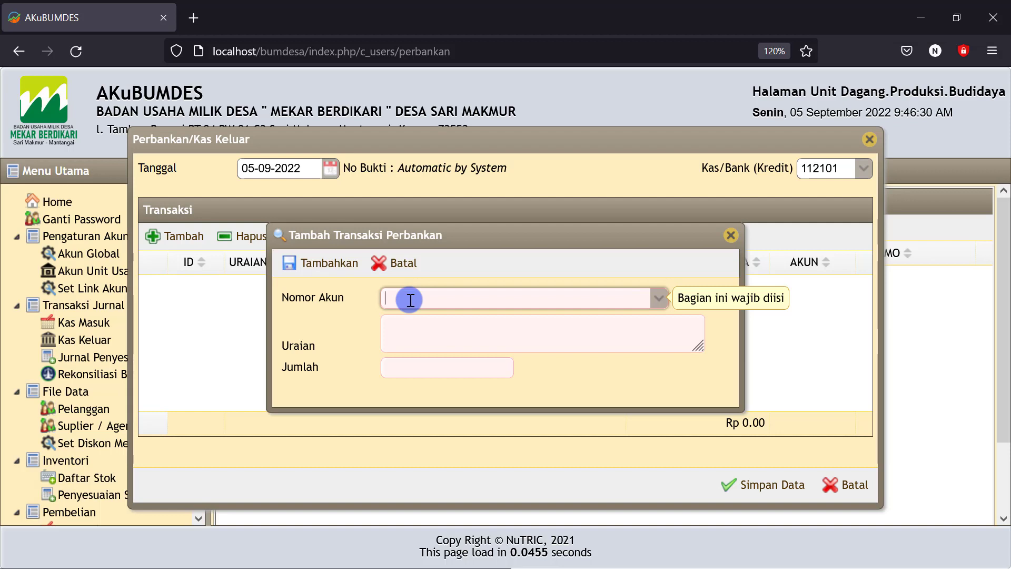
type("kas")
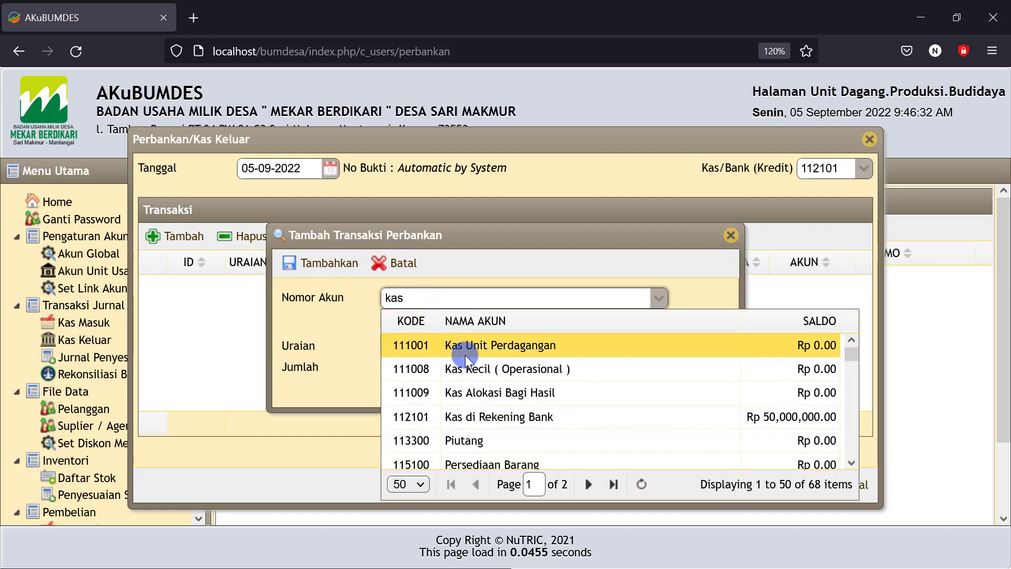
left_click(467, 349)
left_click(411, 333)
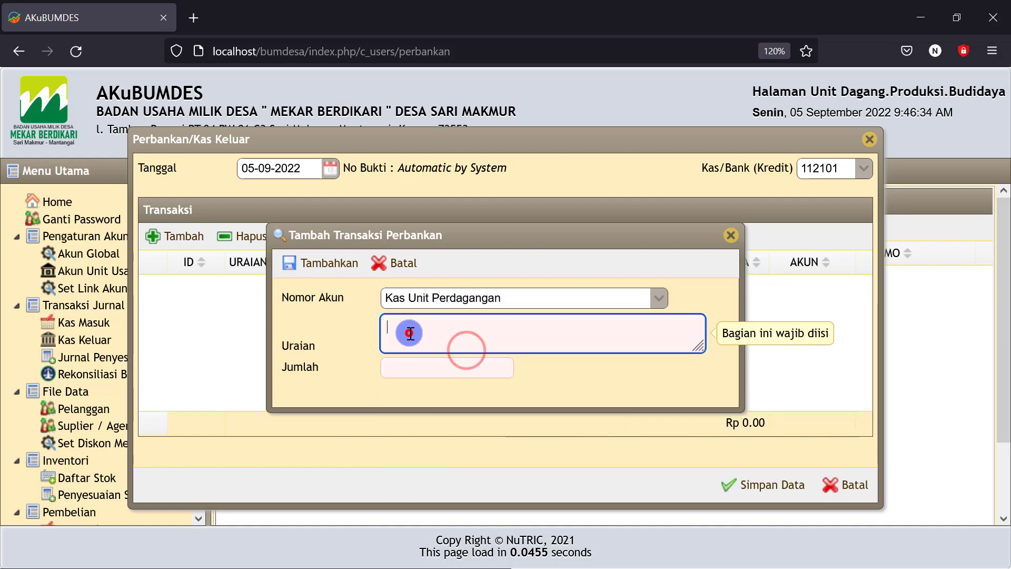
type("Tarik tunai untuk modal dagang")
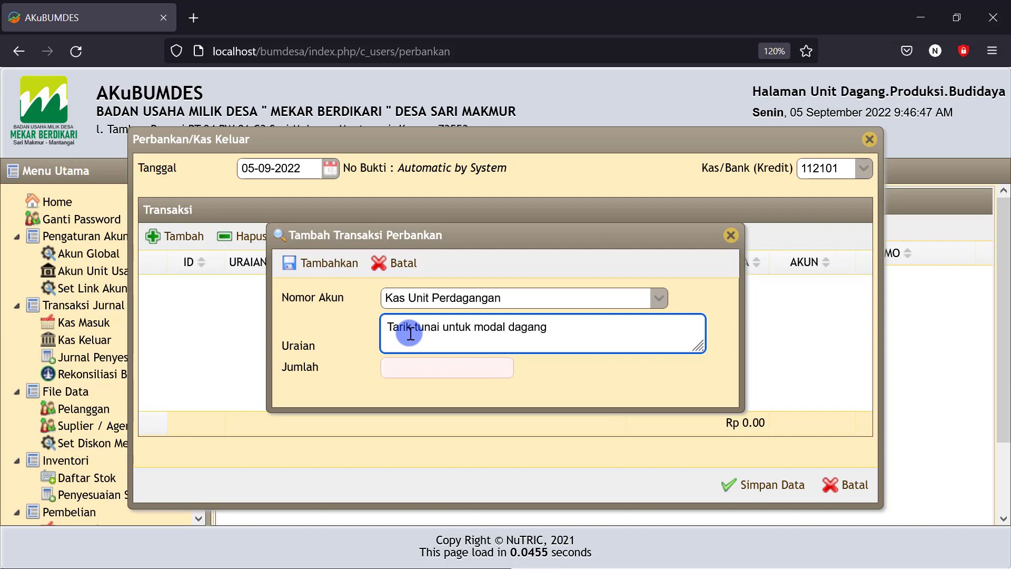
Add the cash withdrawal line with an amount of Rp 30.000.000 and save the Kas Keluar data.
left_click(389, 368)
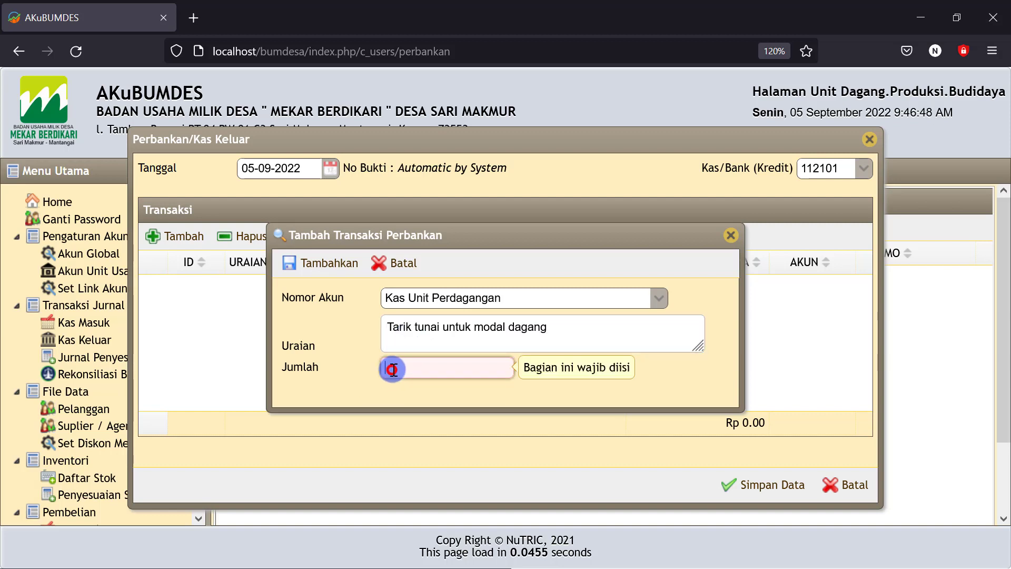
type("30")
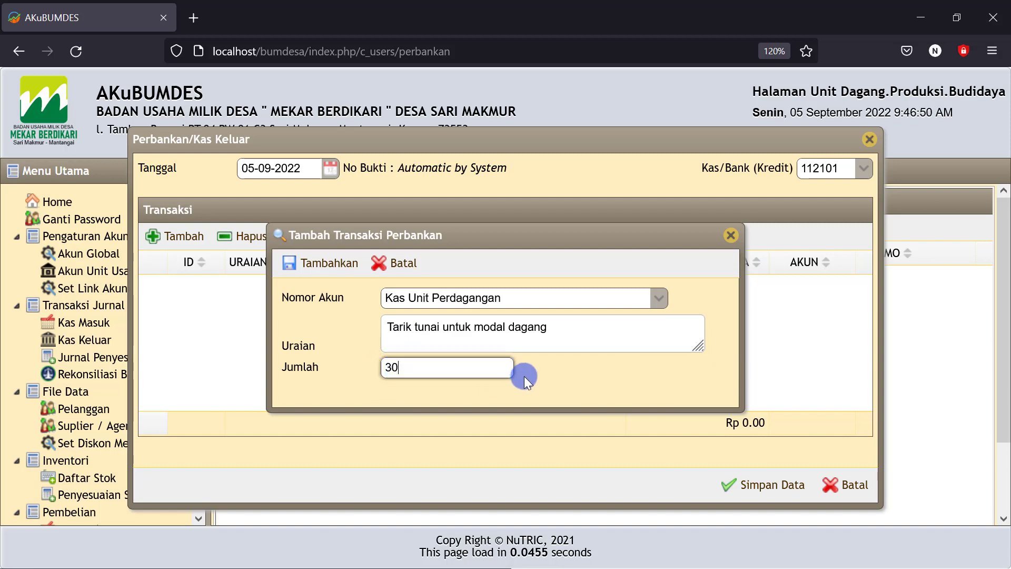
type(".000.00000")
left_click(574, 373)
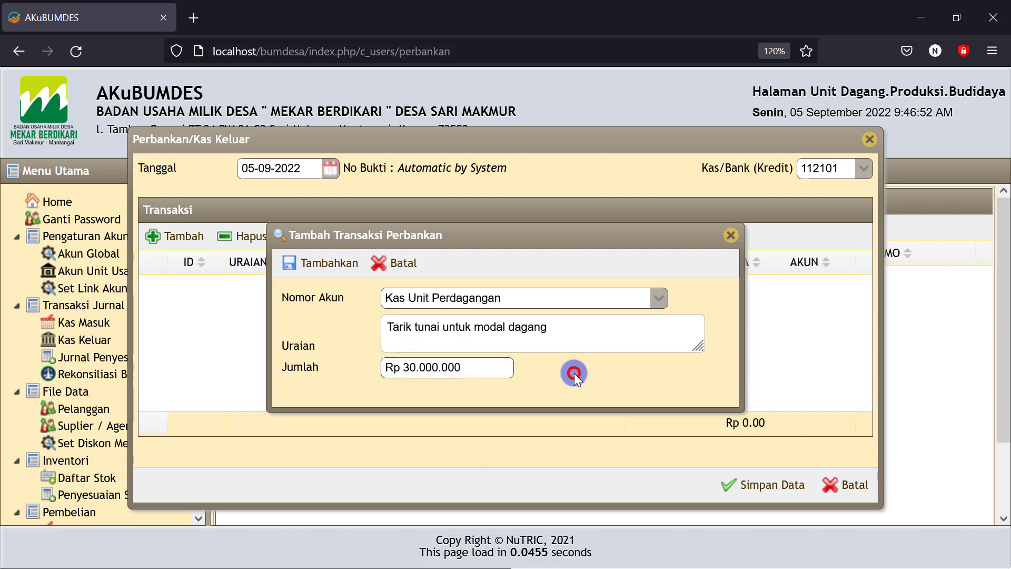
left_click(327, 263)
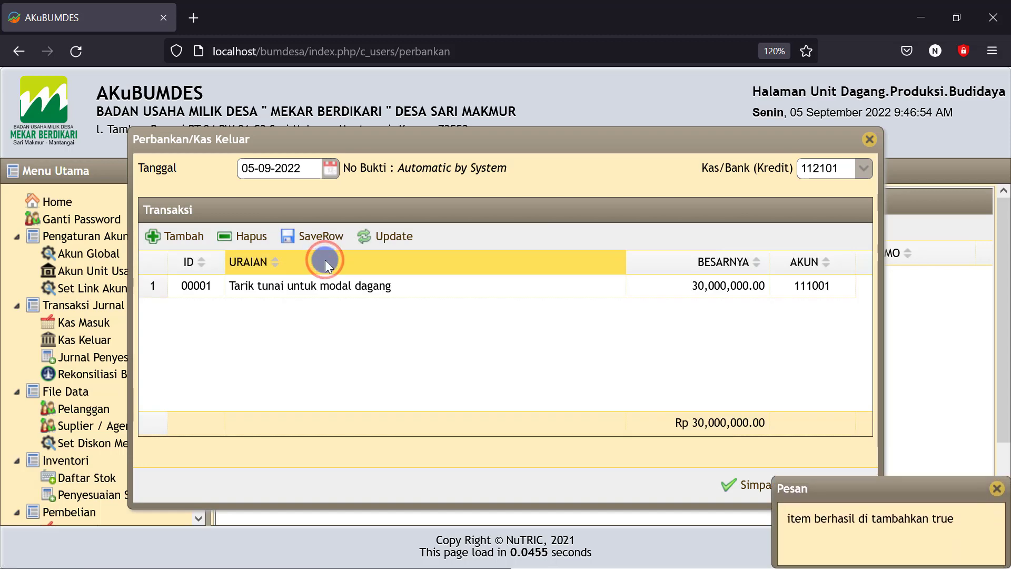
left_click(740, 487)
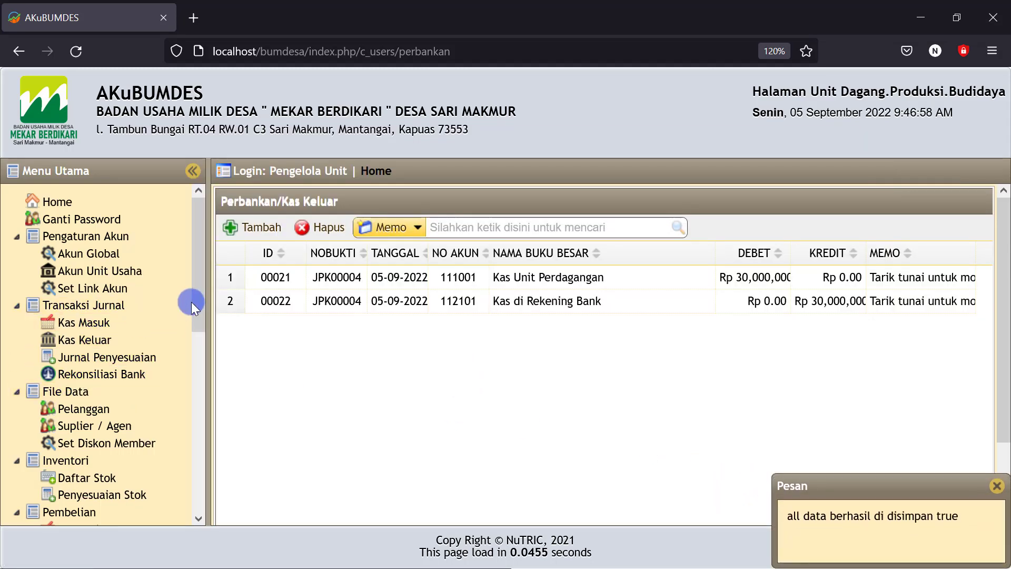
Display the Neraca report for 05-09-2022 again to include the cash withdrawal.
left_click_drag(200, 301, 185, 481)
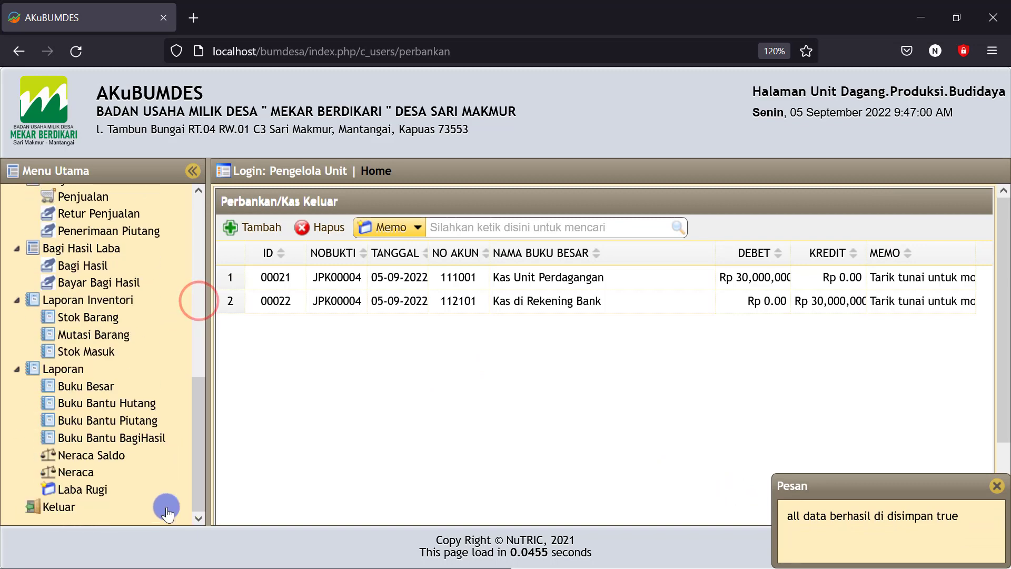
left_click(76, 472)
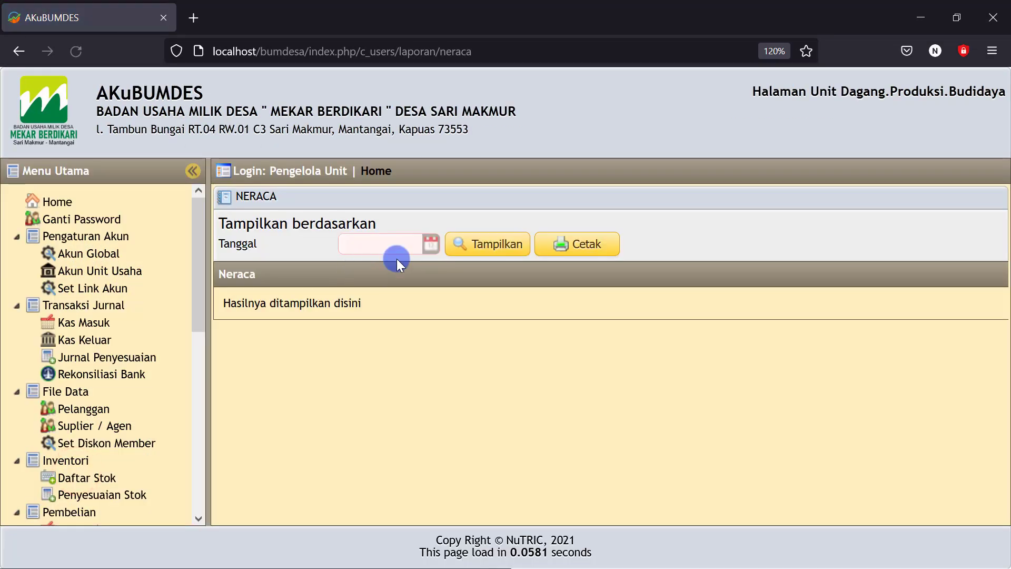
left_click(432, 243)
left_click(377, 329)
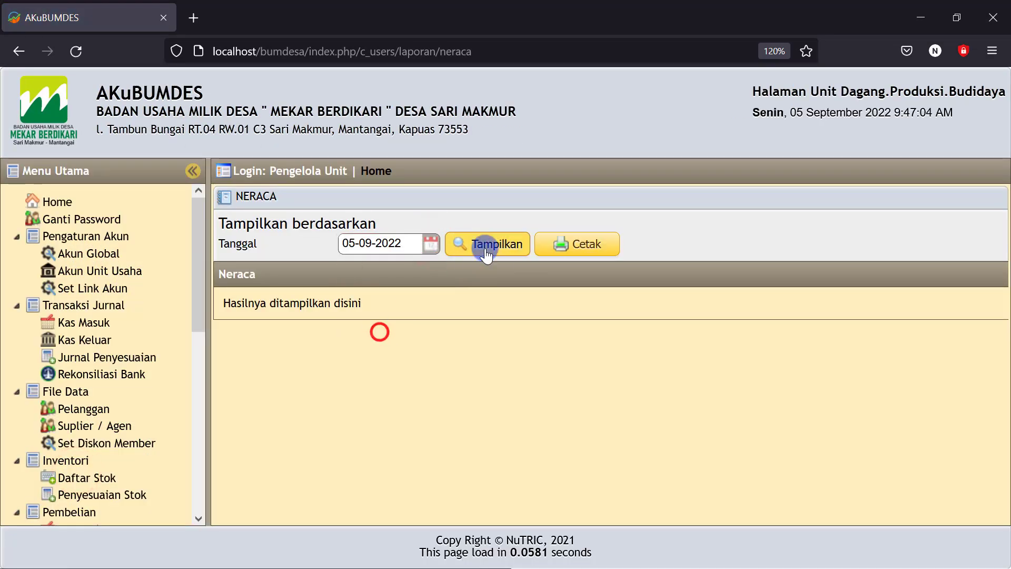
left_click(489, 245)
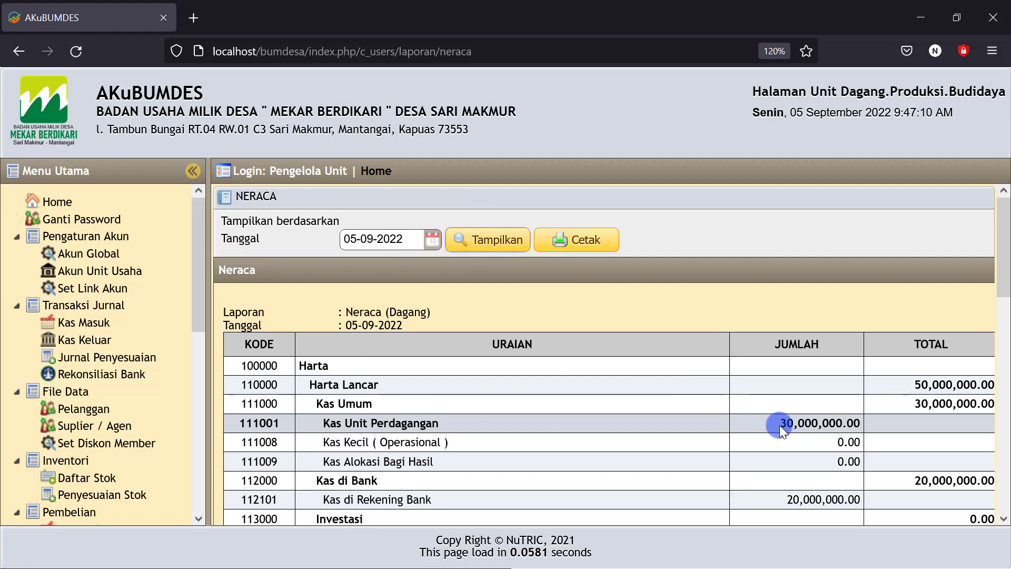
Compare the Kas Unit Perdagangan and Kas di Rekening Bank amounts with the Harta Lancar and Kas Umum totals.
left_click_drag(779, 424, 842, 424)
scroll(780, 456, "down", 3)
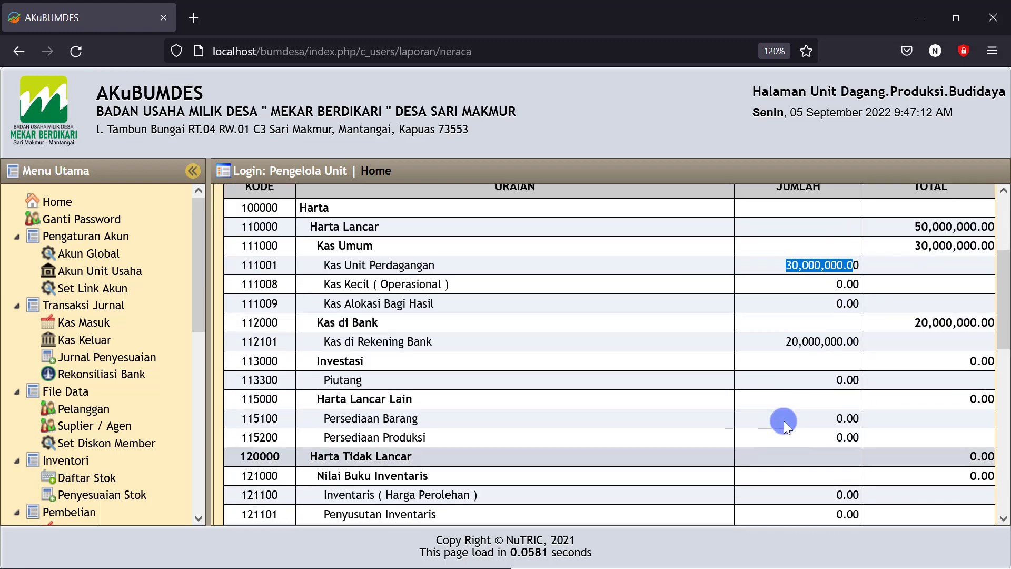
left_click_drag(776, 340, 853, 342)
scroll(869, 353, "up", 2)
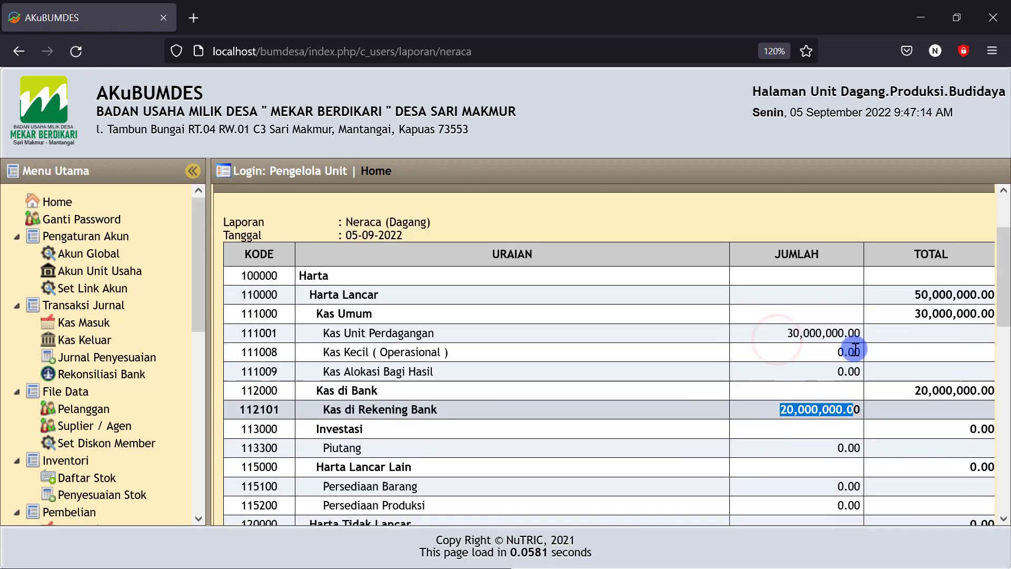
left_click_drag(939, 305, 905, 314)
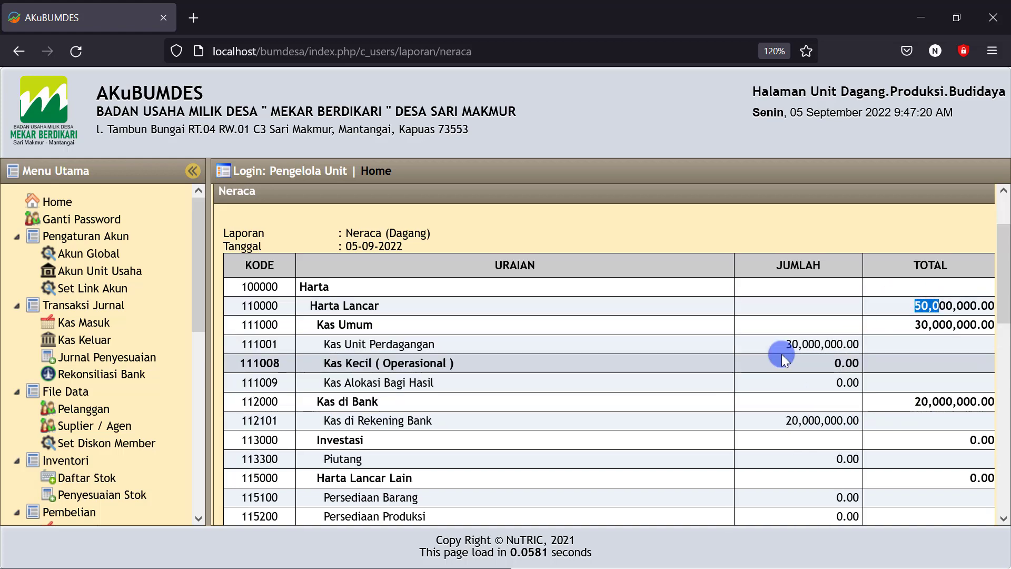
left_click_drag(924, 323, 956, 325)
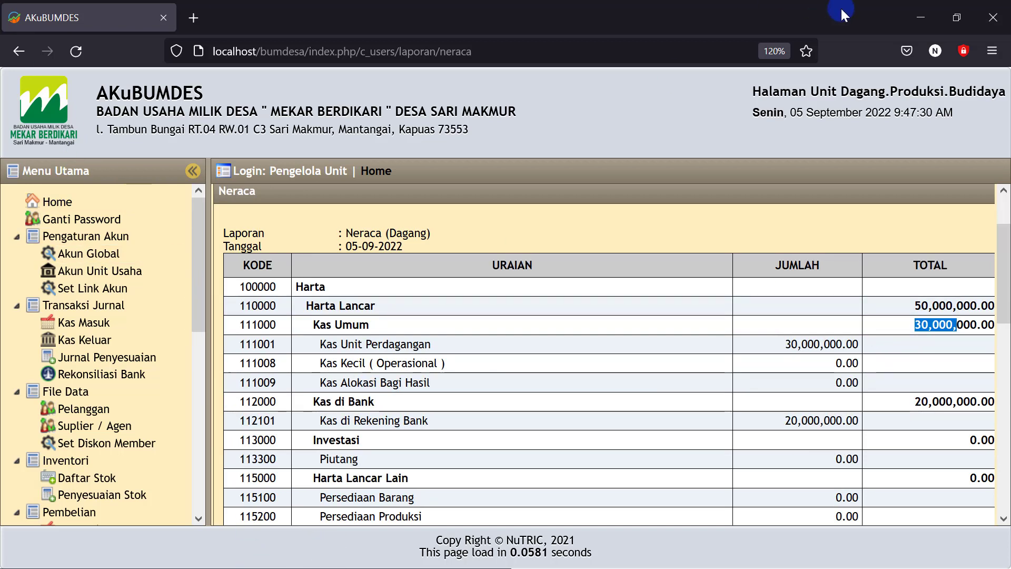
Switch to the Excel spreadsheet to read the next transaction, and return to AKuBUMDES in Firefox.
left_click(921, 17)
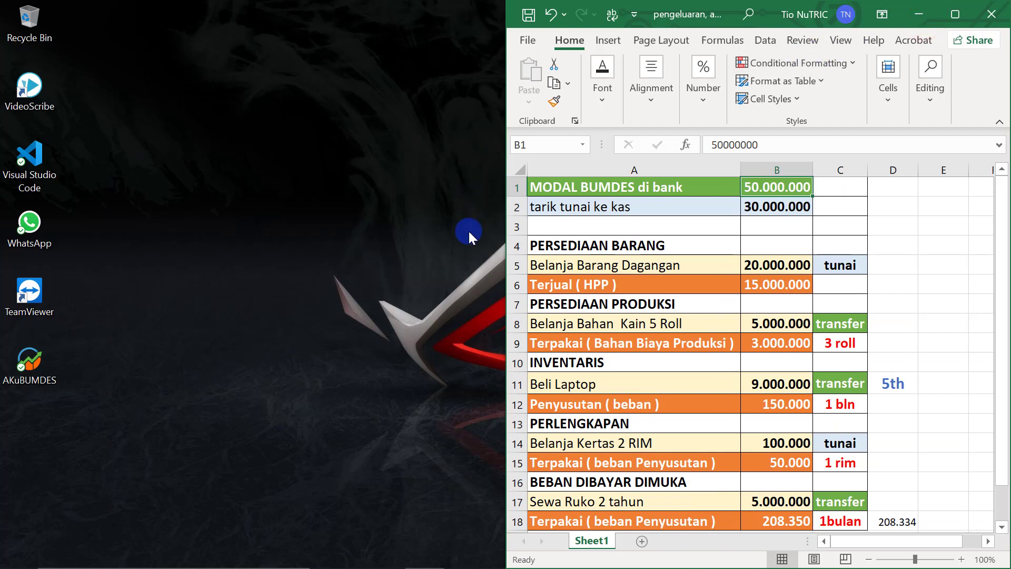
mouse_move(425, 566)
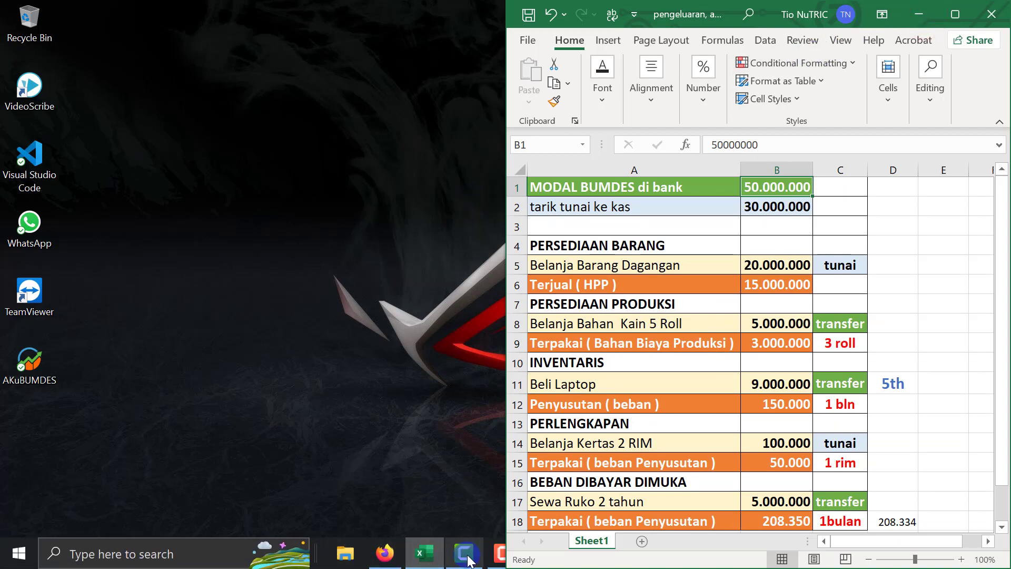
left_click(383, 562)
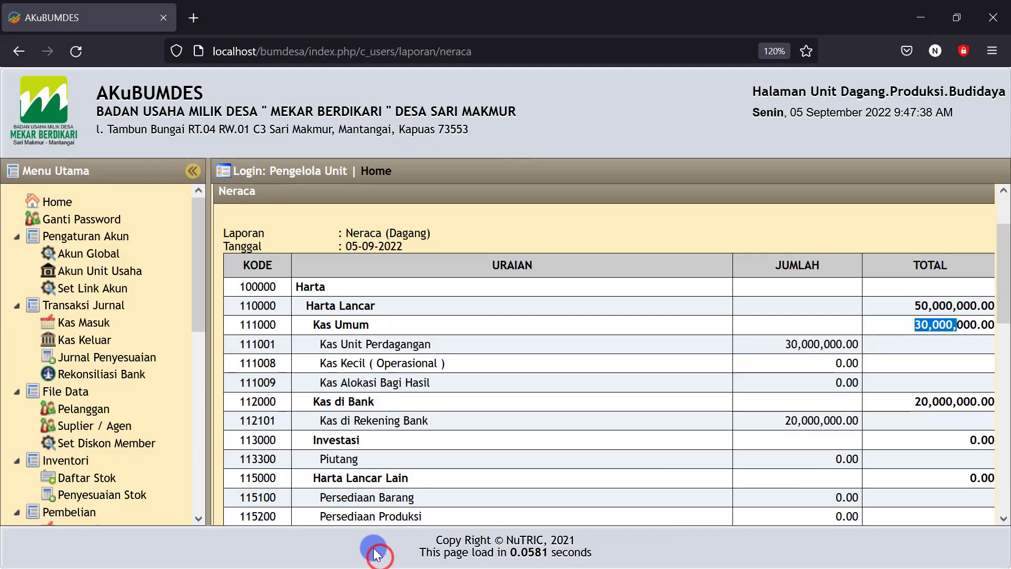
Start a new Kas Keluar entry dated 05-09-2022 with Kas Unit Perdagangan (111001) as the credit account.
left_click(74, 341)
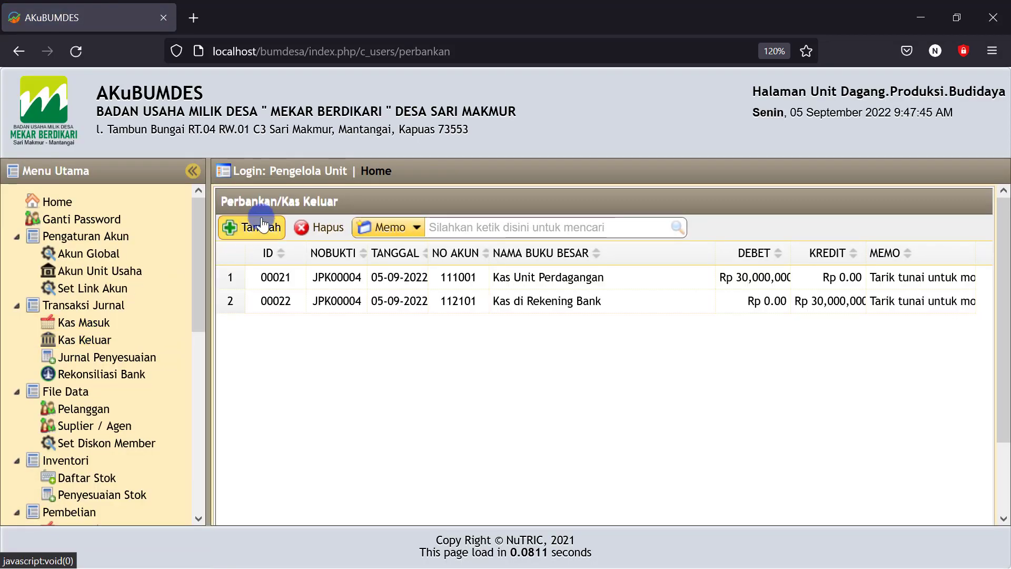
left_click(257, 225)
left_click(331, 169)
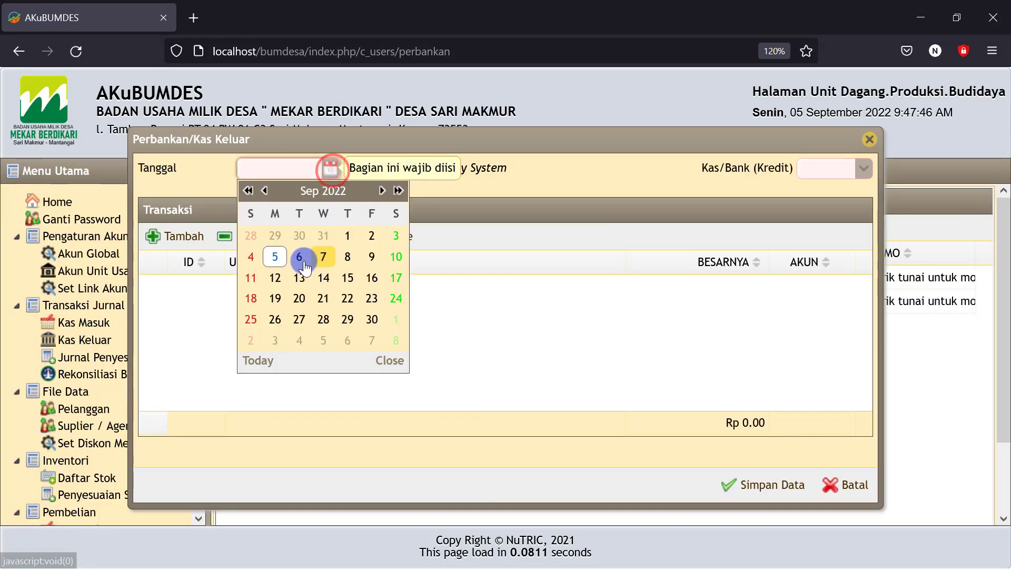
left_click(275, 256)
left_click(863, 168)
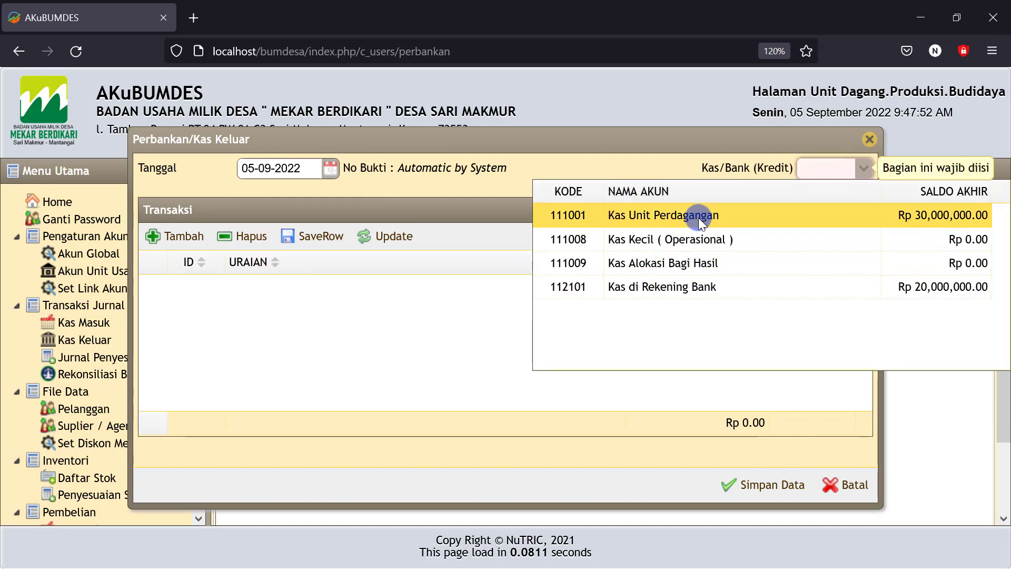
left_click(660, 214)
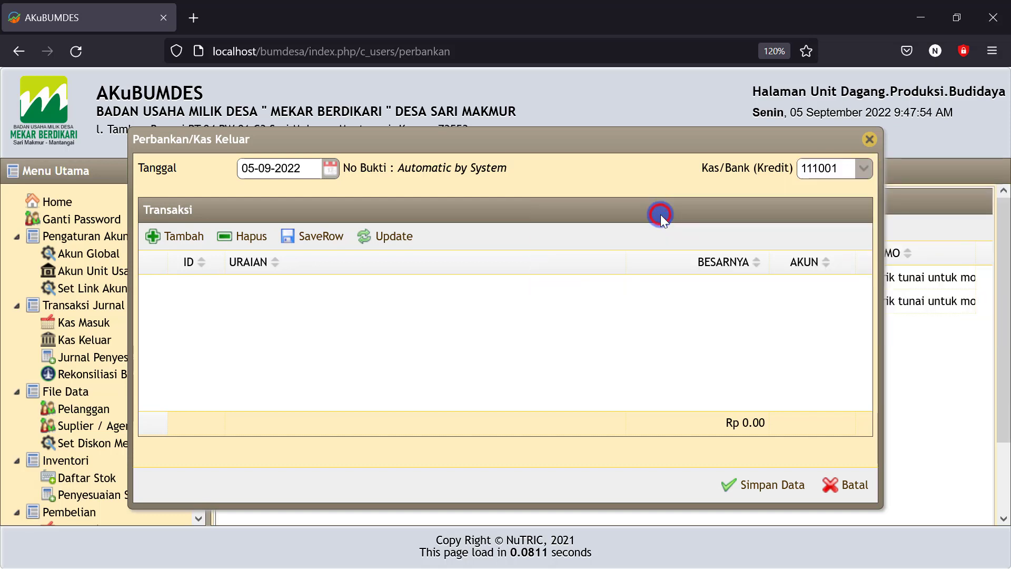
Start a transaction line on the Persediaan Barang account with the description "belanja stock barang".
left_click(180, 239)
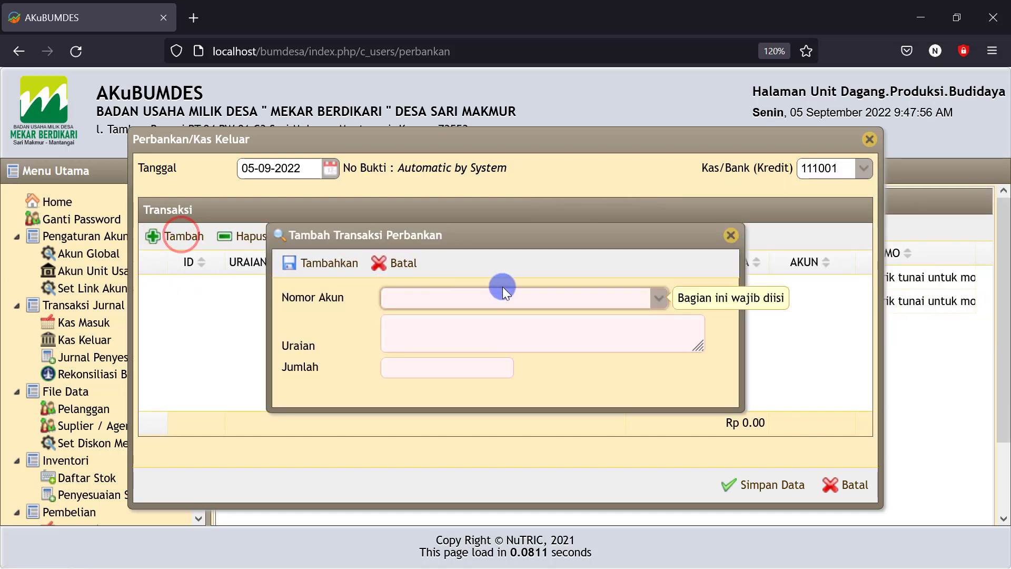
left_click(653, 300)
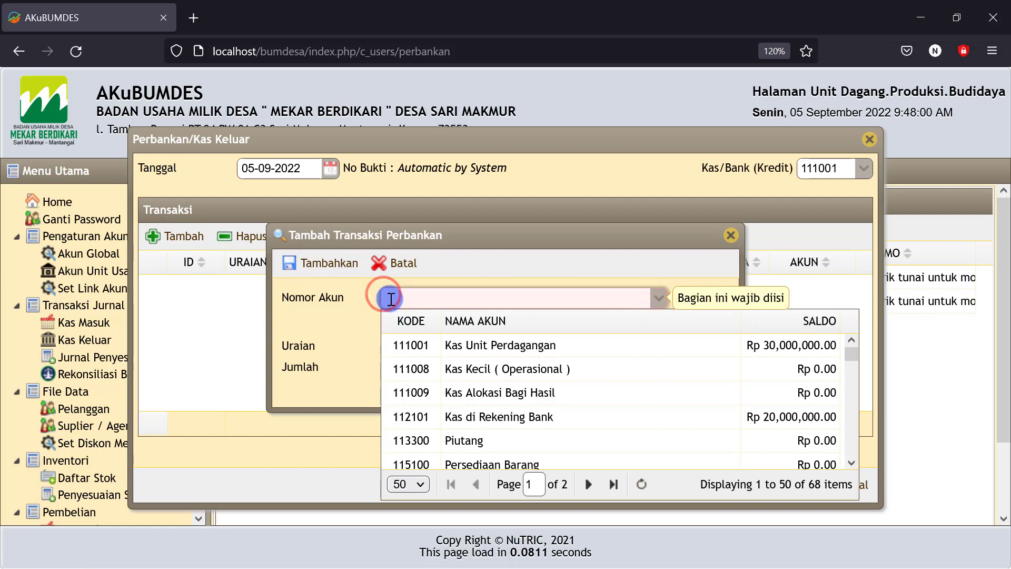
type("perse")
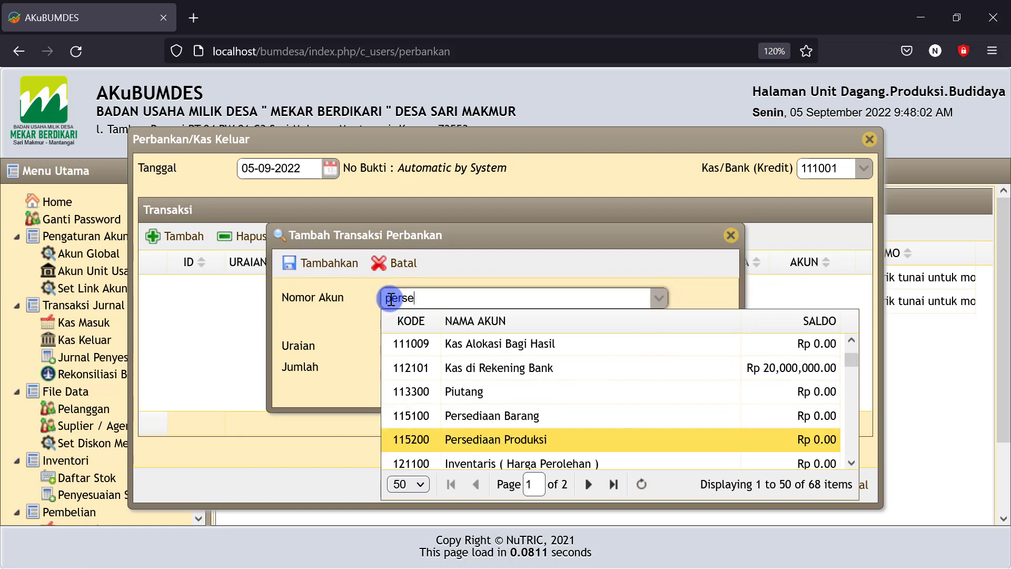
left_click(482, 416)
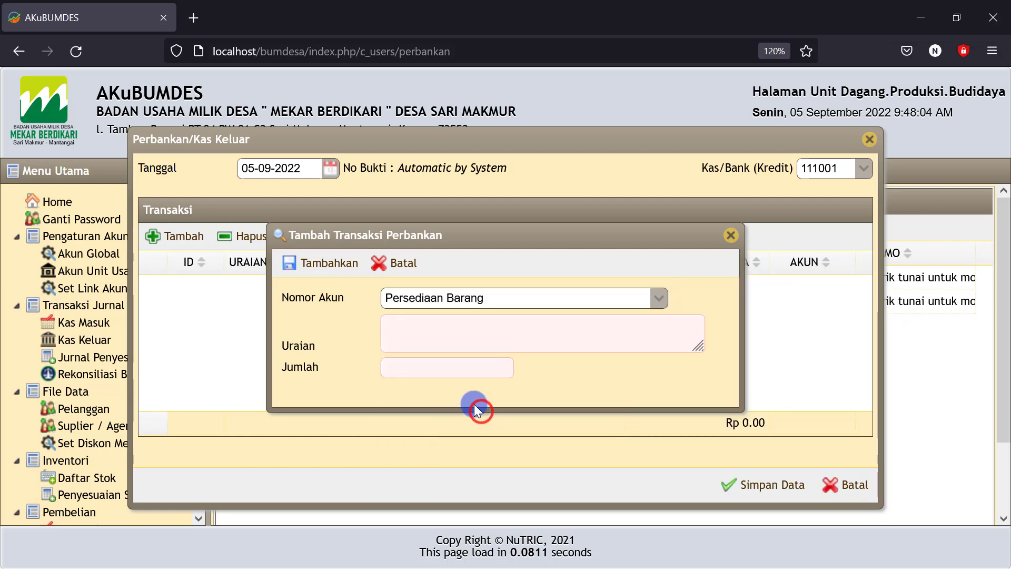
left_click(402, 324)
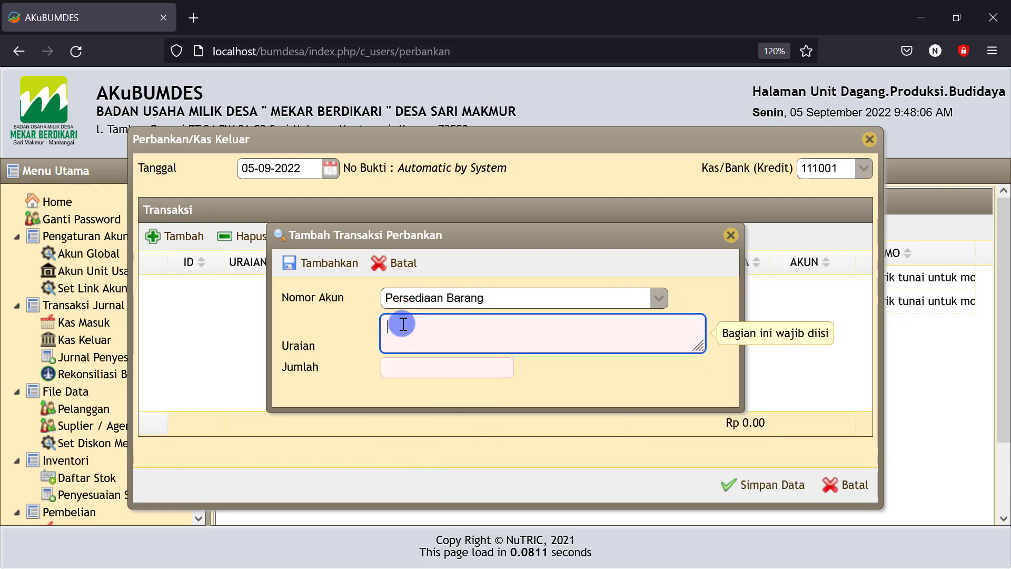
type("bebanja stock barang")
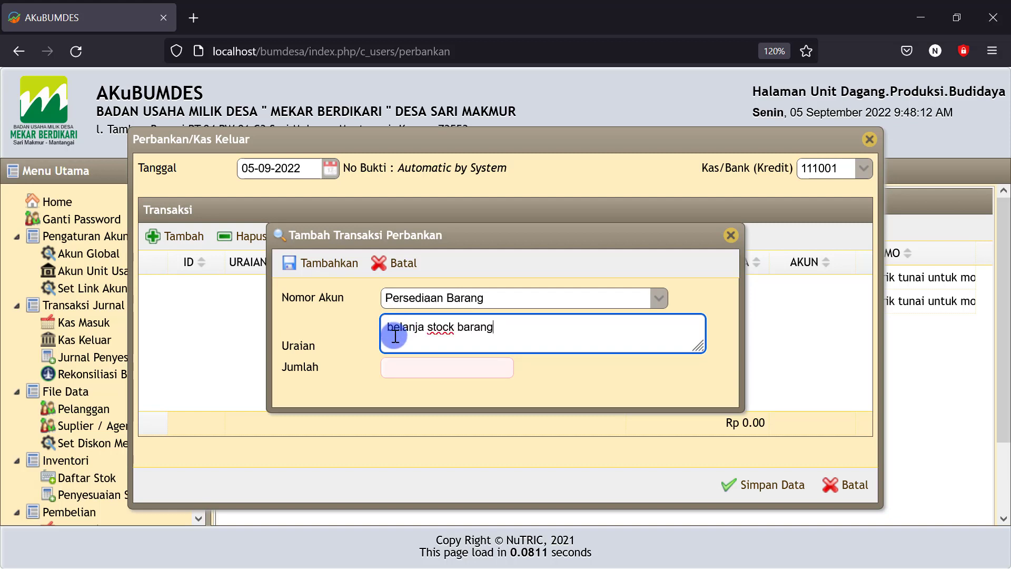
Add the stock purchase line with an amount of Rp 20.000.000 and save the Kas Keluar data.
left_click(403, 368)
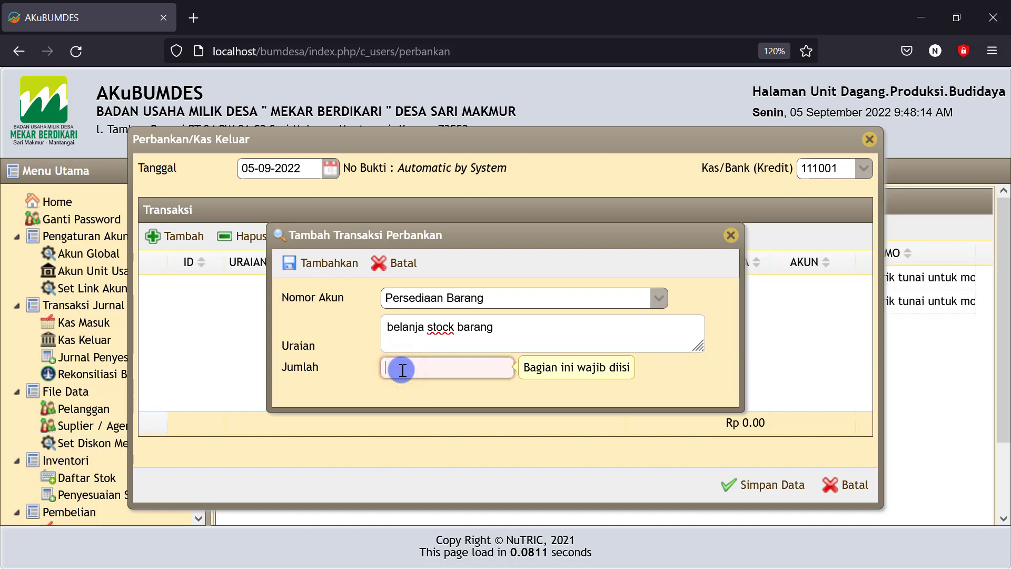
type("2.0")
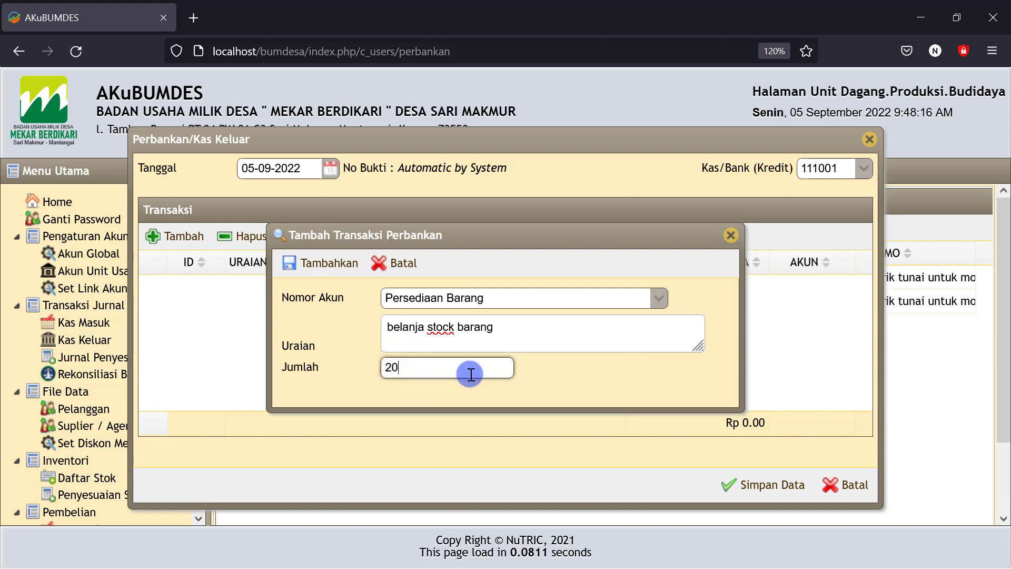
type("00.000")
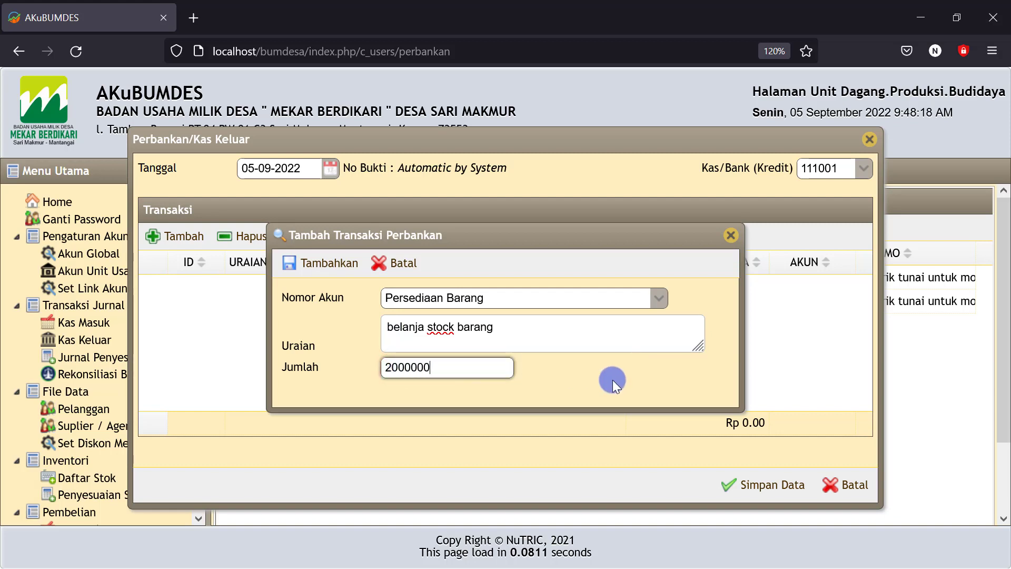
left_click(600, 372)
left_click(484, 366)
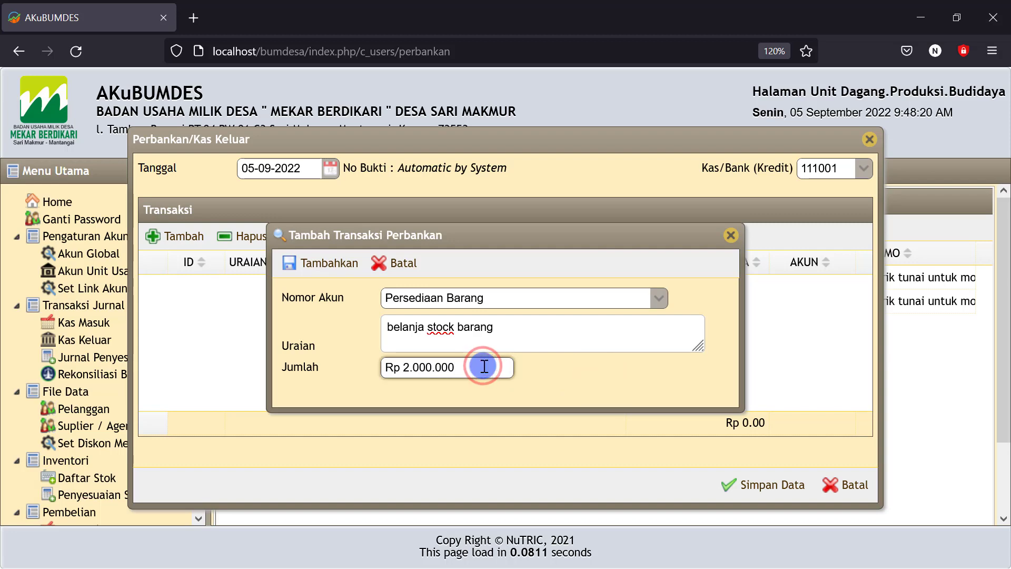
type("0")
left_click(587, 394)
left_click(316, 263)
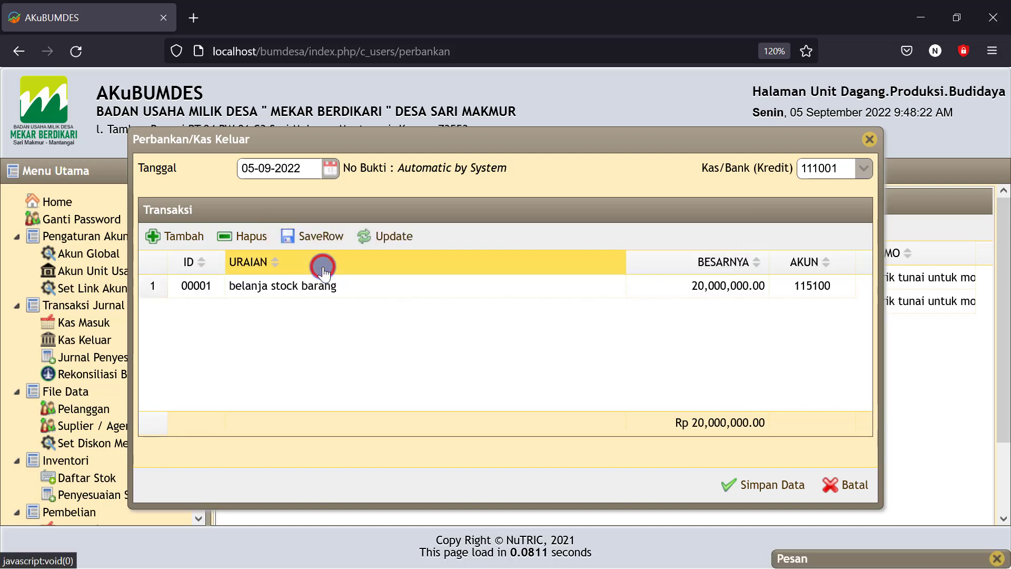
left_click(717, 480)
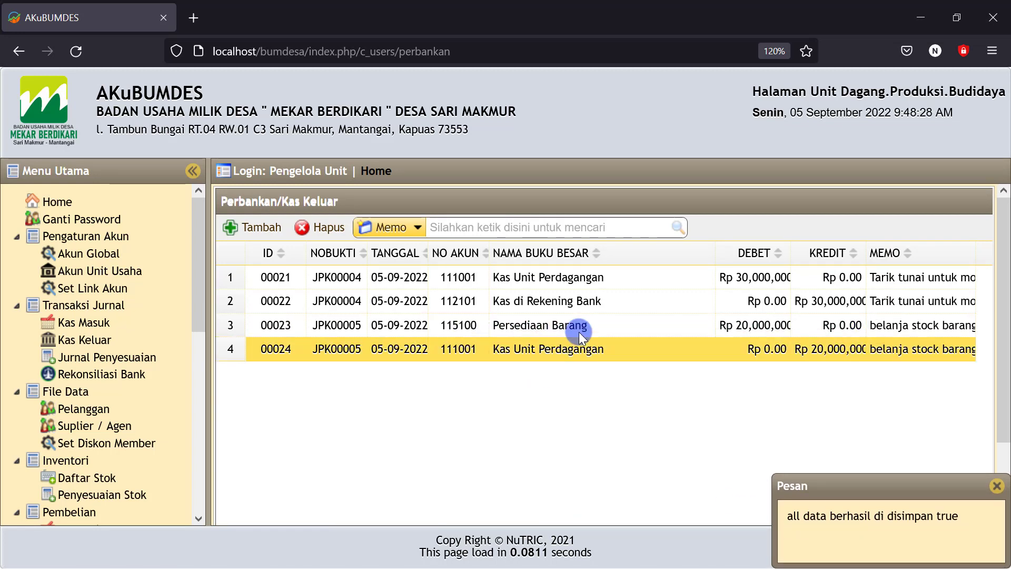
Check the Persediaan Barang and Kas Unit Perdagangan rows of the saved stock purchase in the Kas Keluar list.
left_click_drag(594, 326, 491, 331)
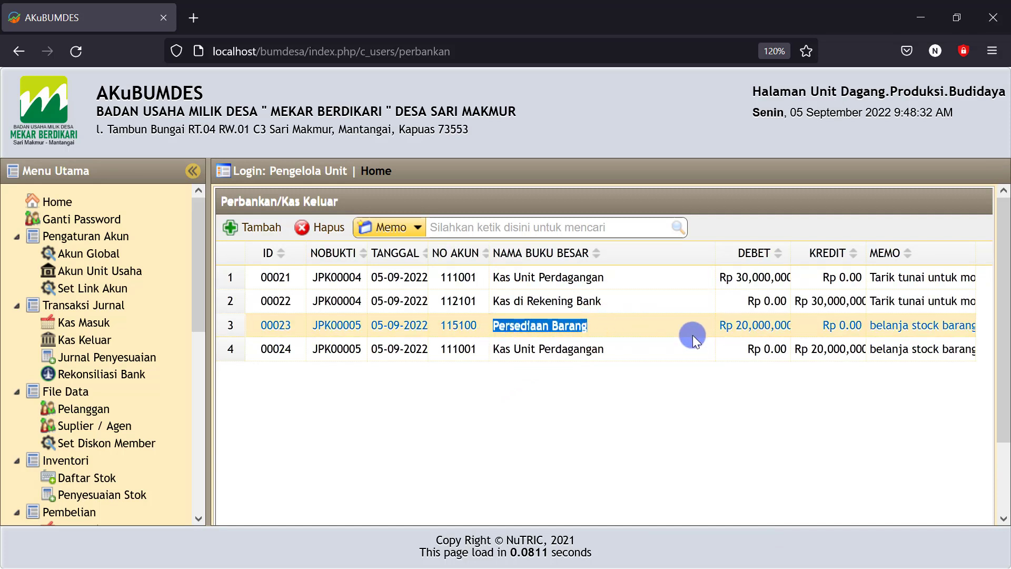
left_click(621, 349)
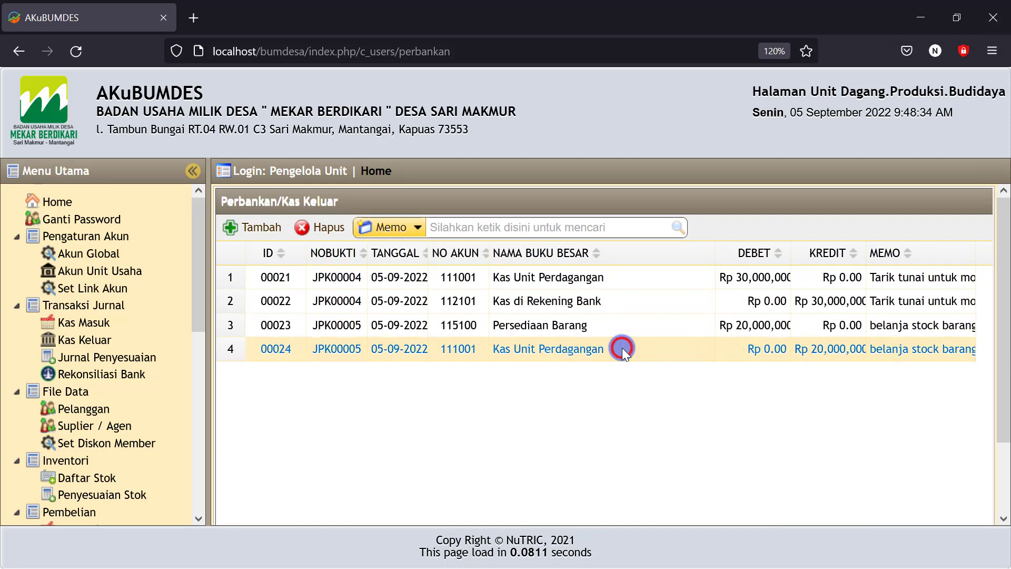
left_click_drag(630, 352, 487, 362)
Display the Neraca report for 05-09-2022 to include the stock purchase.
left_click_drag(199, 315, 176, 504)
left_click(72, 474)
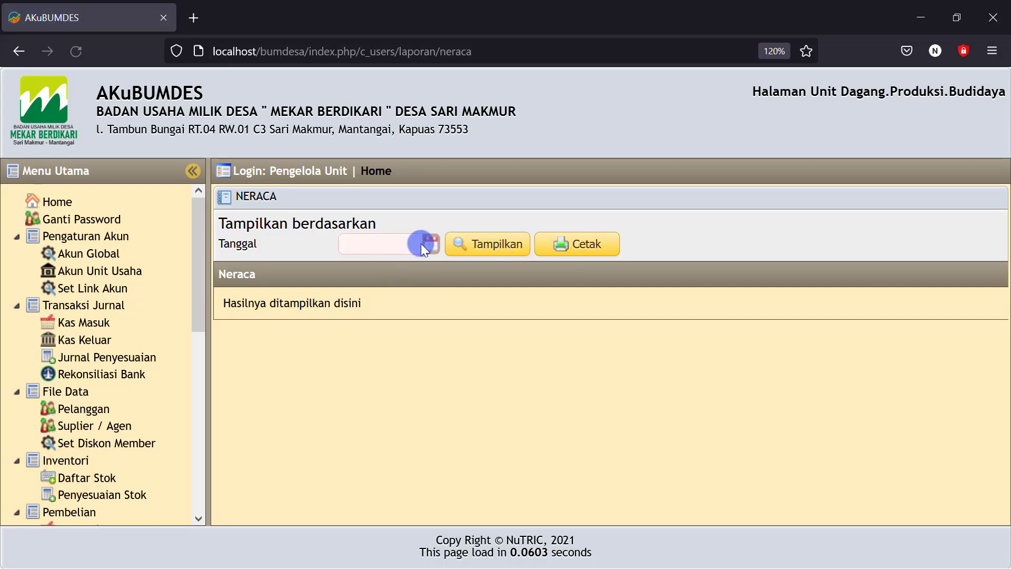
left_click(424, 243)
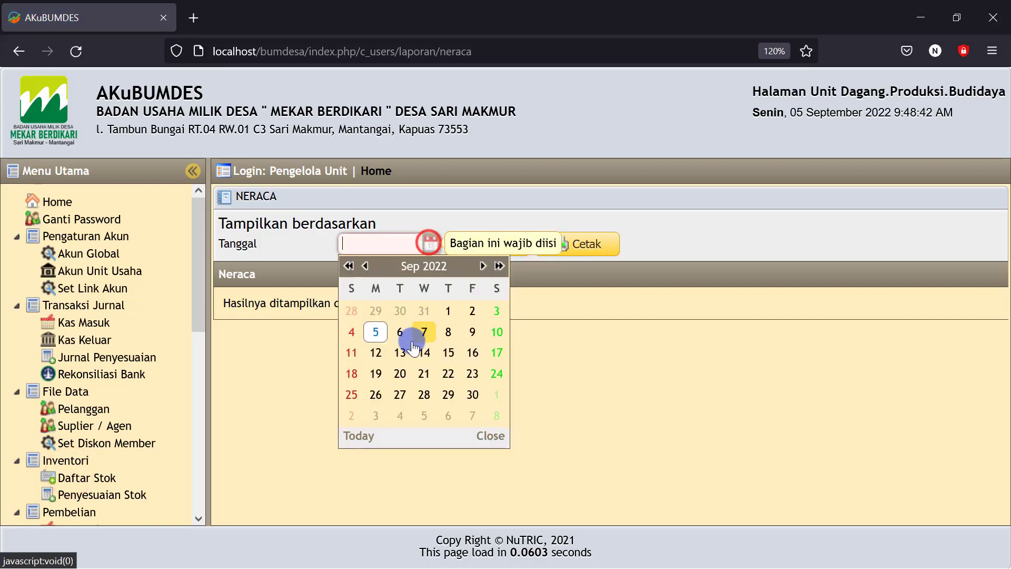
left_click(373, 330)
left_click(497, 245)
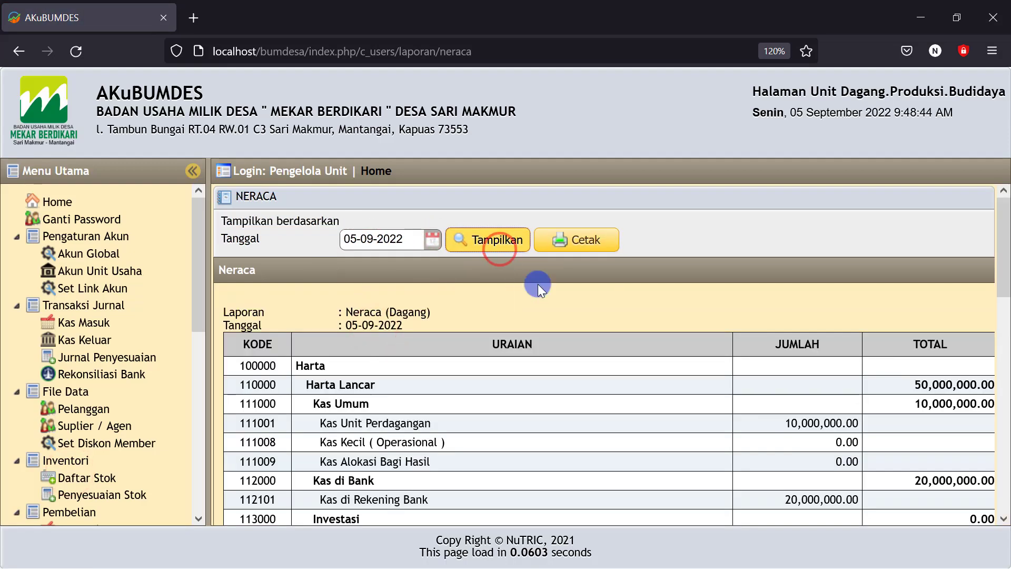
Examine the Kas Unit Perdagangan and Persediaan Barang amounts in the balance sheet.
double_click(786, 423)
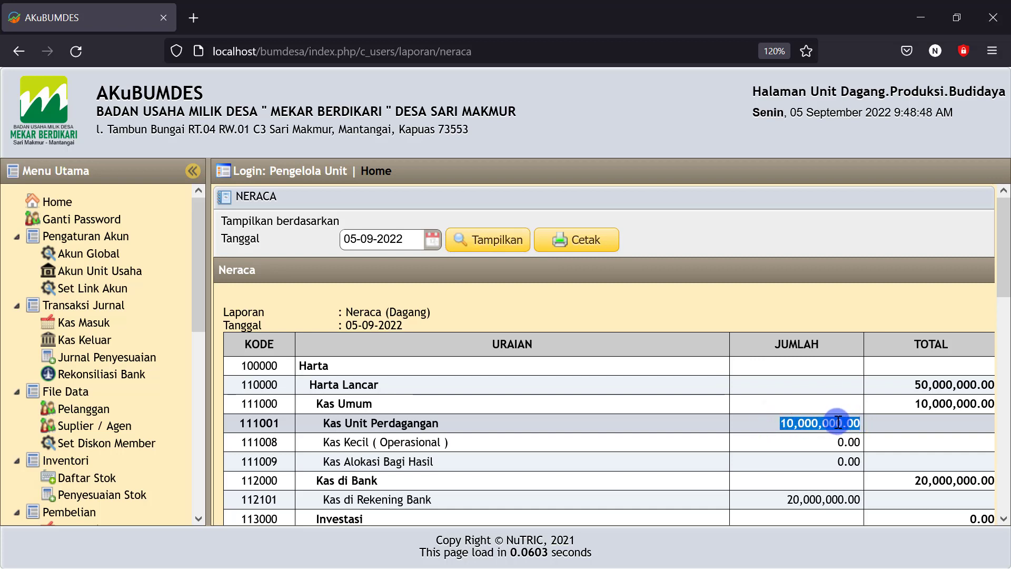
scroll(838, 423, "down", 3)
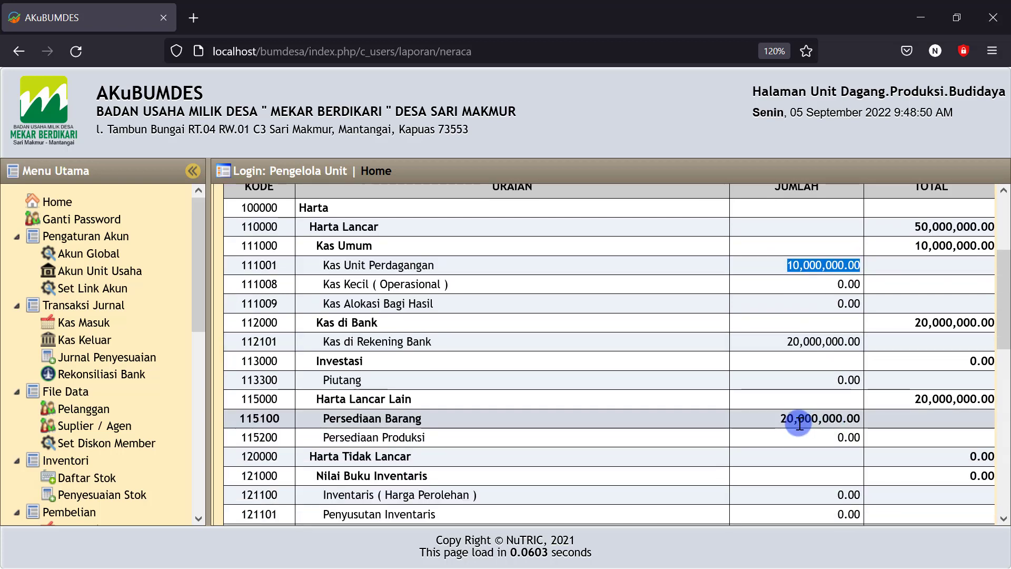
double_click(785, 420)
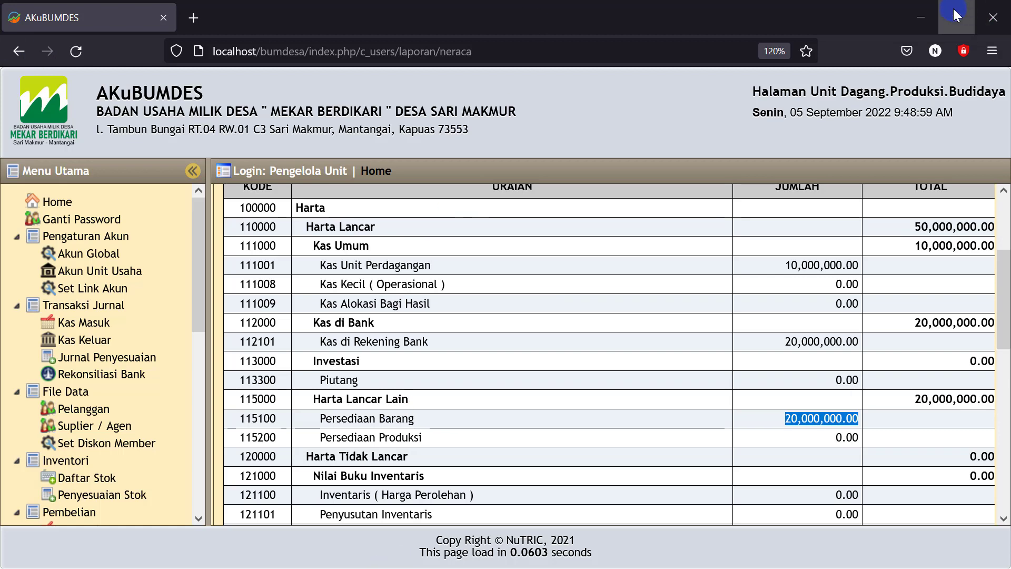
Read the fabric purchase in the Excel spreadsheet, and start a Kas Keluar entry in AKuBUMDES dated 05-09-2022, credited to Kas di Rekening Bank (112101).
left_click(921, 15)
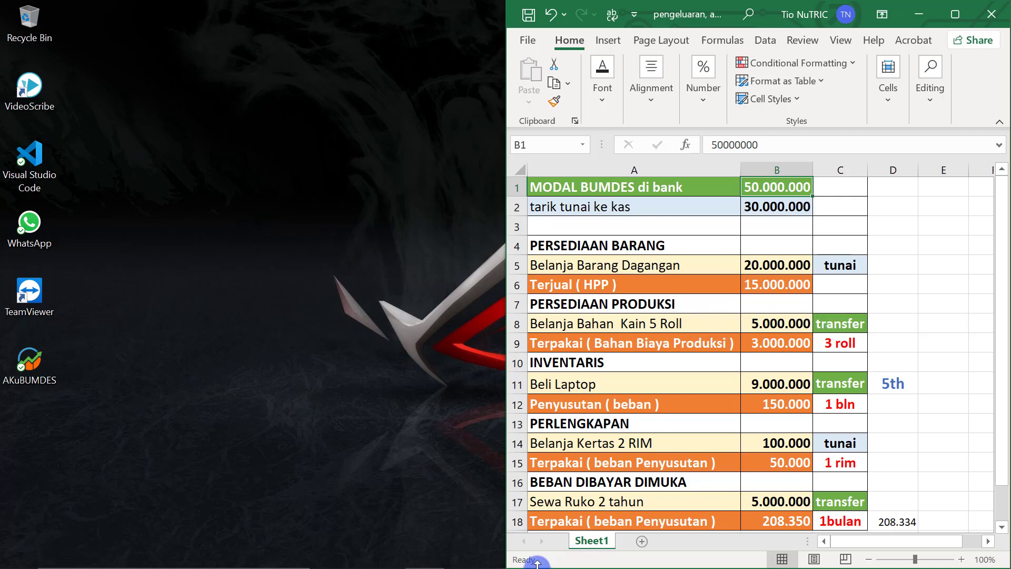
left_click(380, 559)
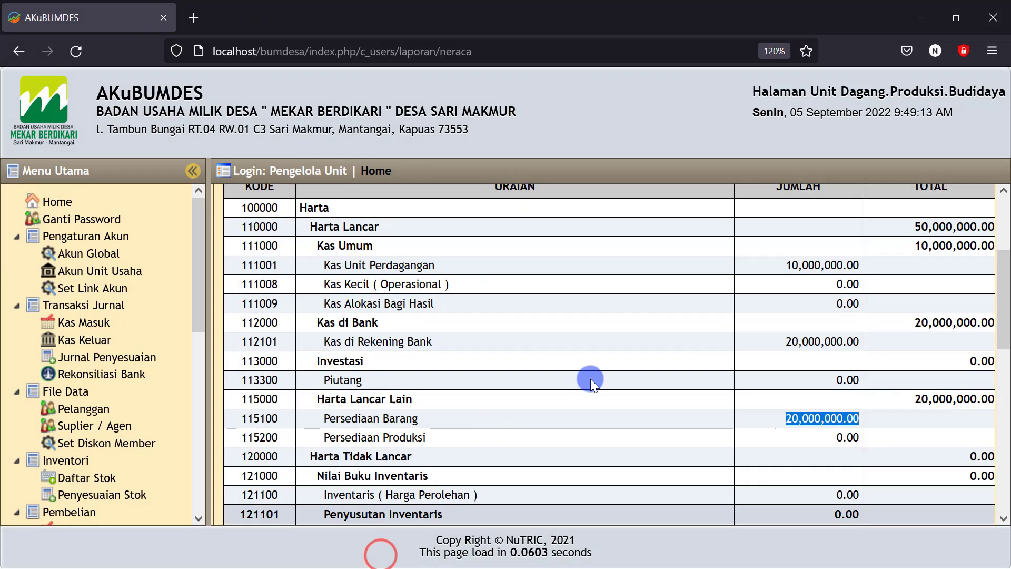
left_click(78, 339)
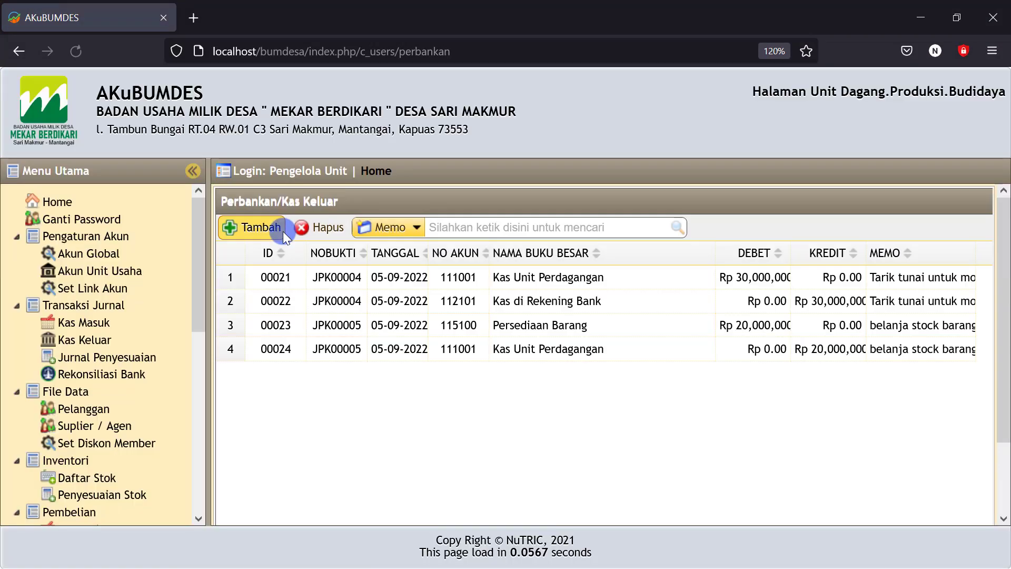
left_click(268, 232)
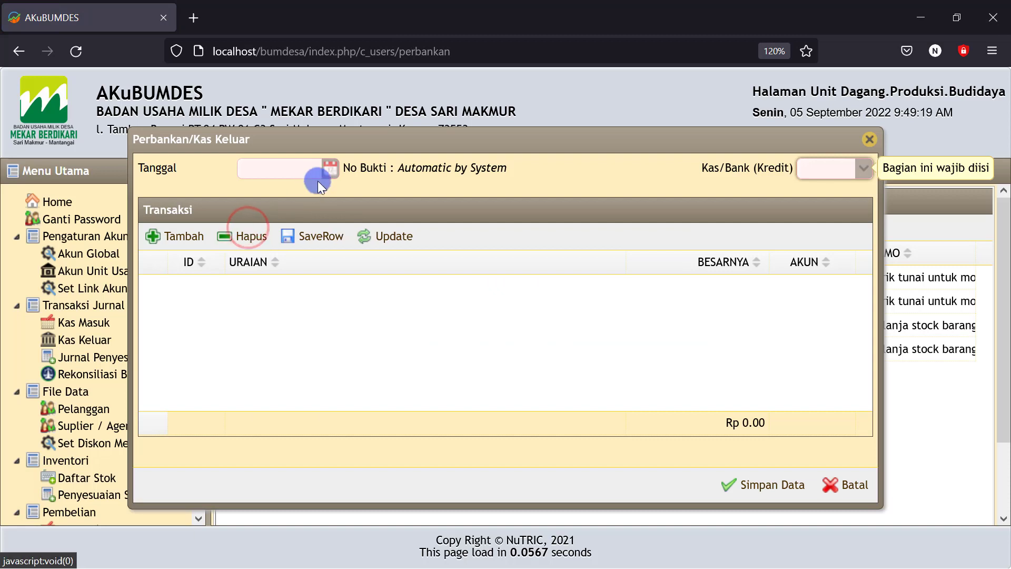
left_click(335, 168)
left_click(271, 255)
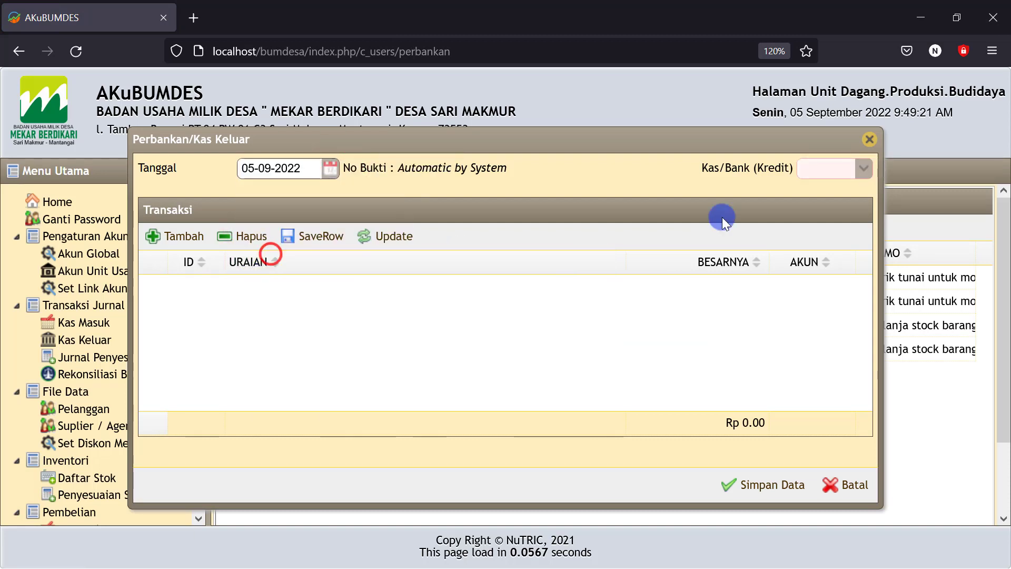
left_click(850, 170)
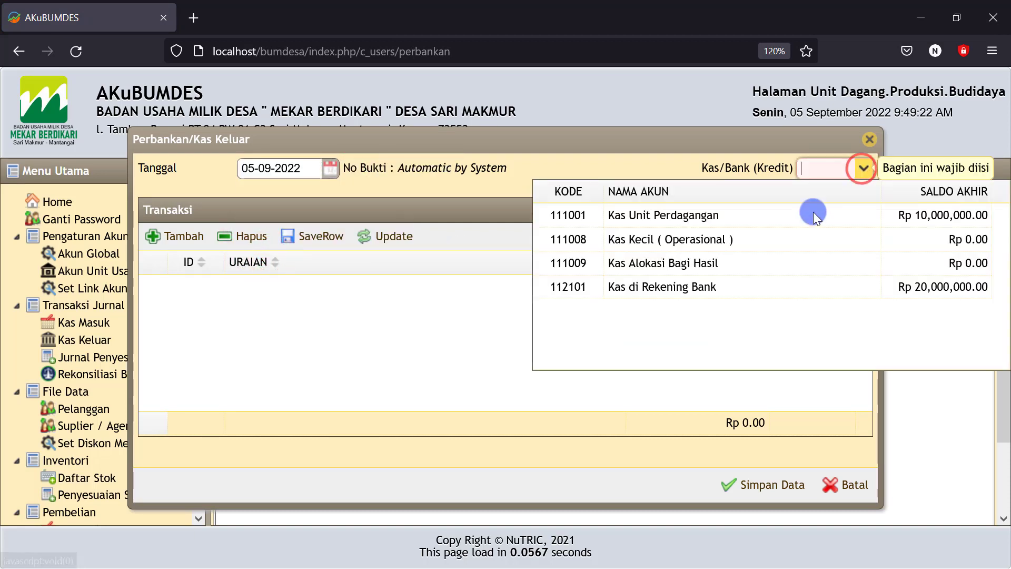
left_click(696, 283)
Start a transaction line on the Persediaan Produksi account with the description "beli kain 5 roll @ 1.000.000".
left_click(174, 236)
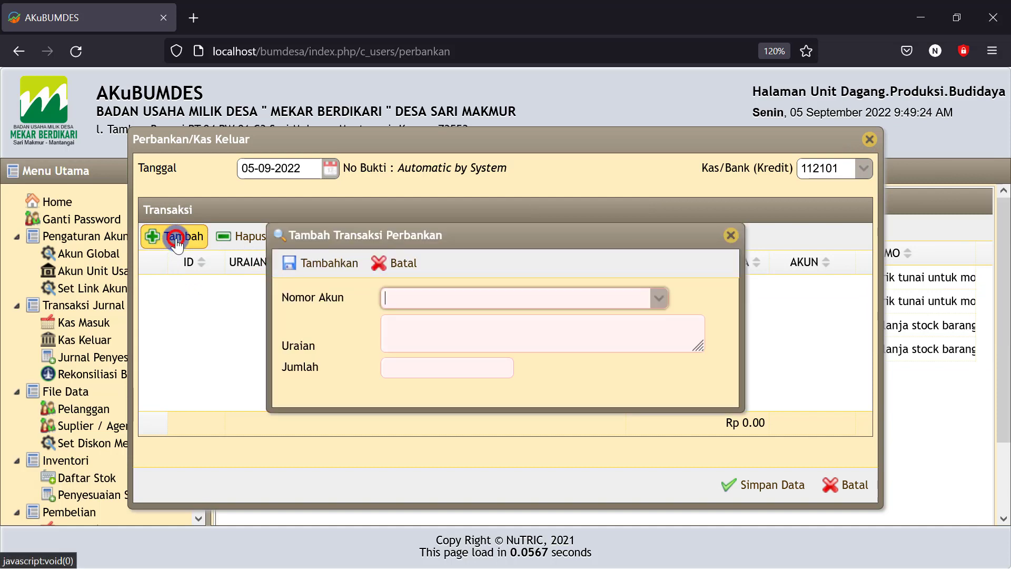
left_click(407, 298)
type("per")
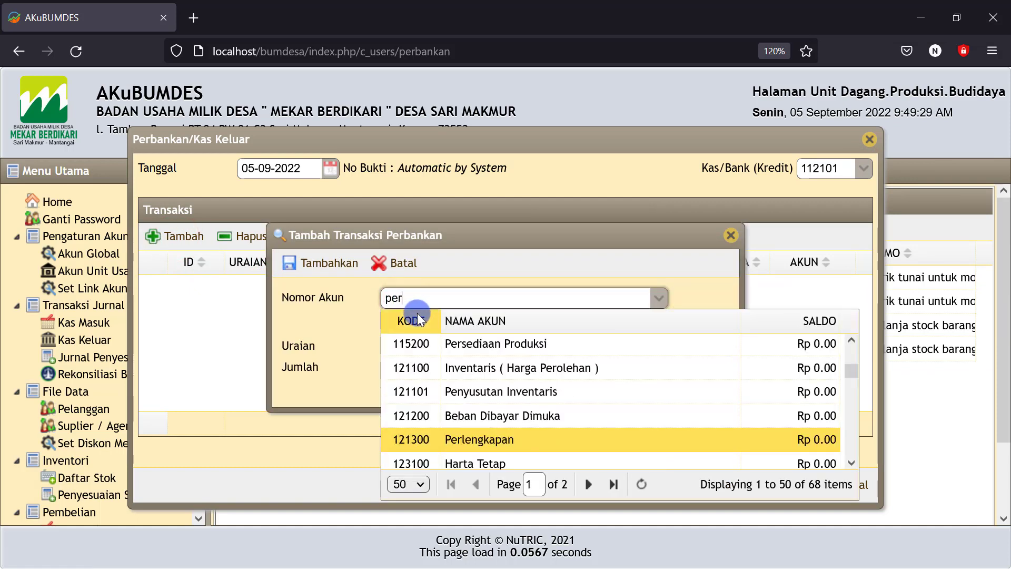
type("se")
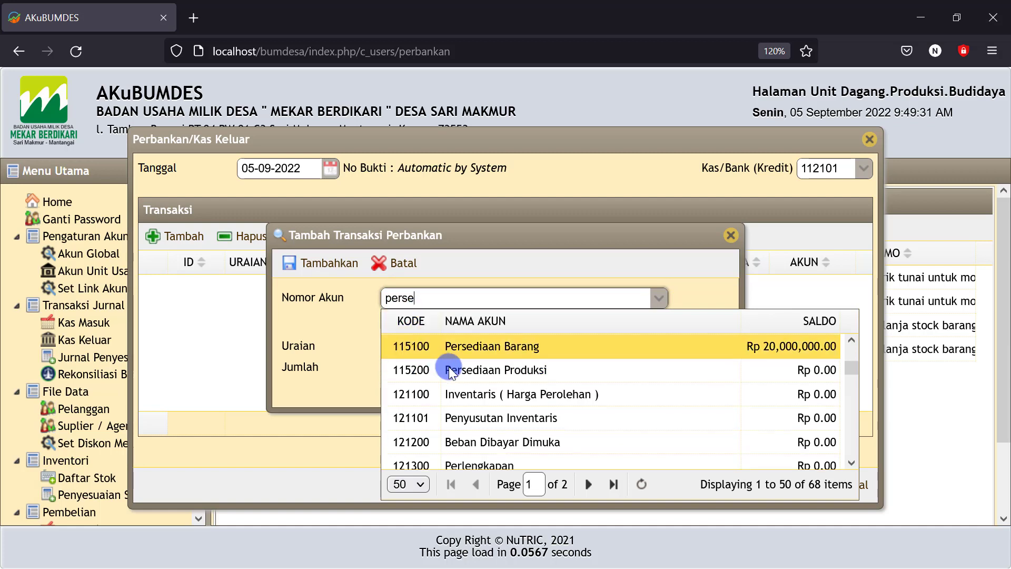
left_click(462, 373)
left_click(407, 340)
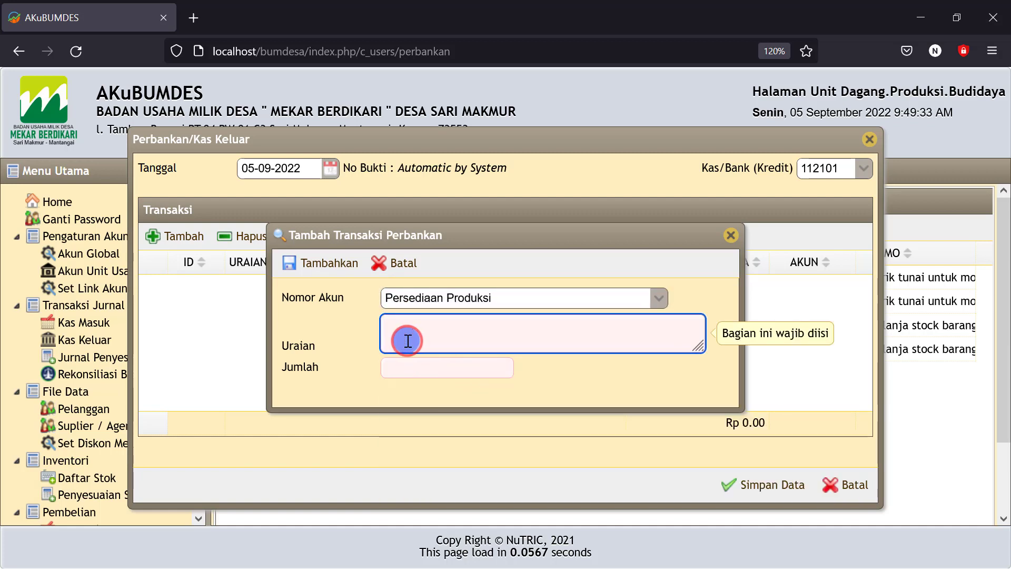
type("beli kain 5 roll @ 1.000.000")
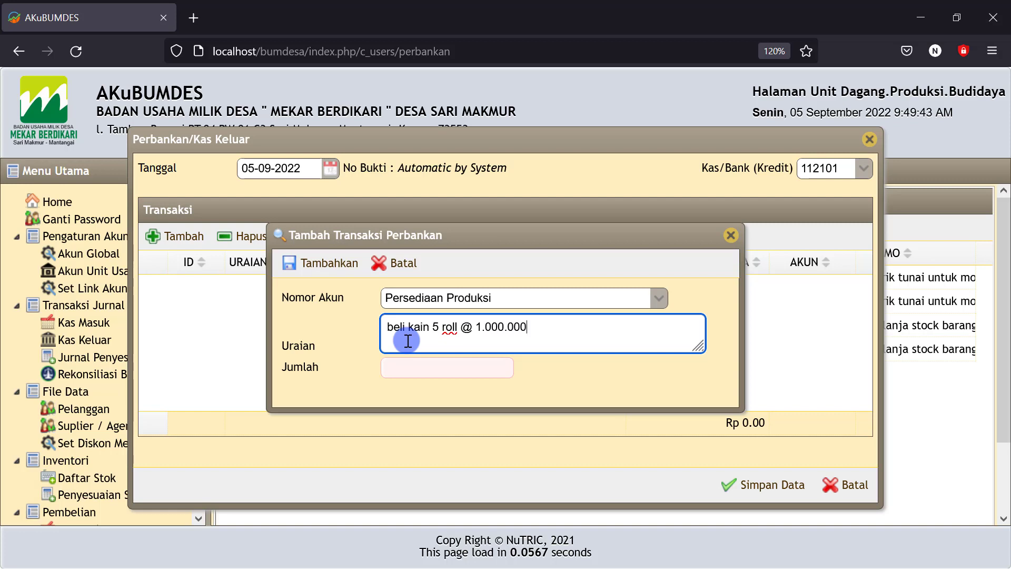
Set the fabric line's amount to Rp 5.000.000, add it to the transaction, and save the Kas Keluar entry.
left_click(403, 373)
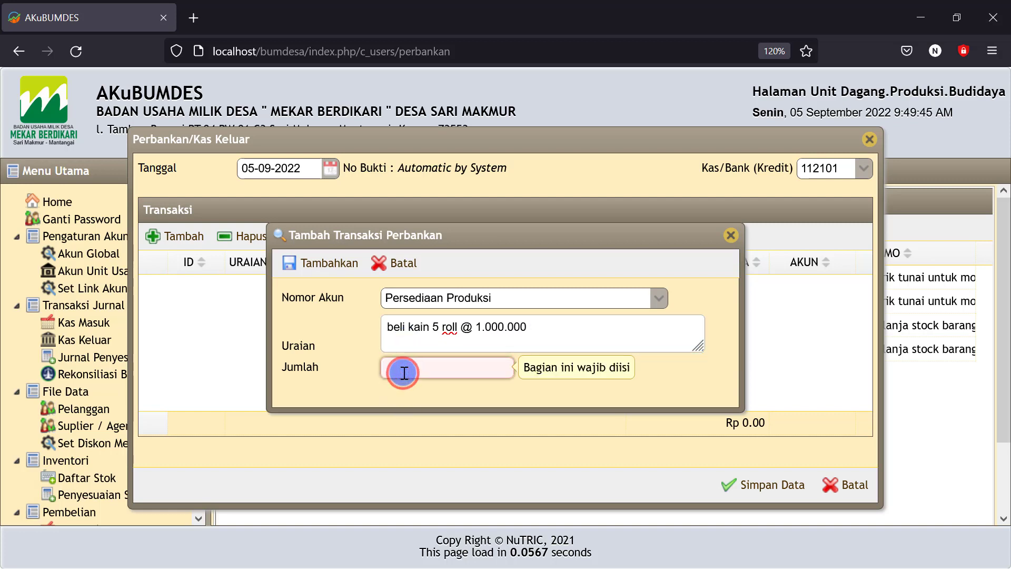
type("5000")
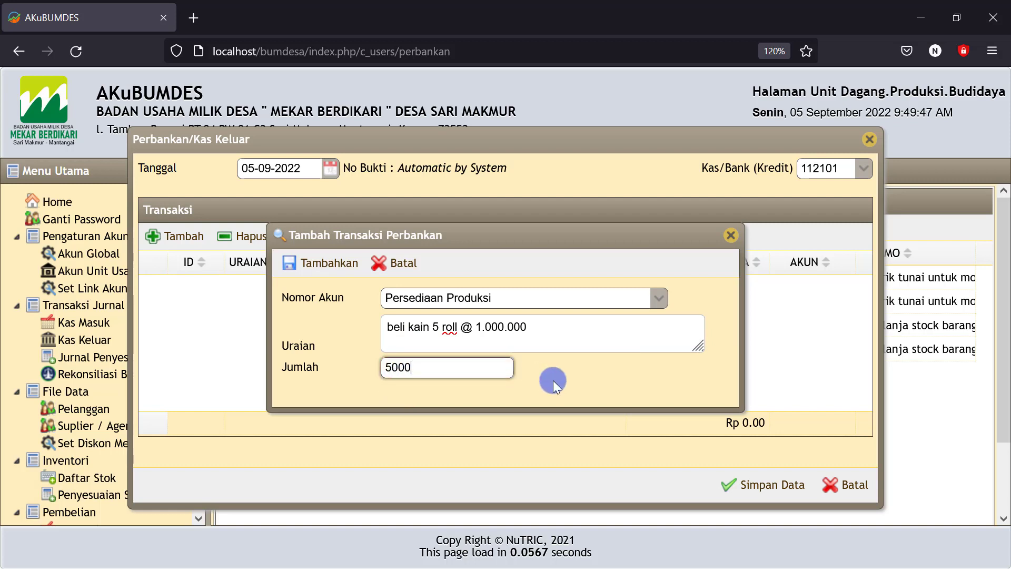
type("000")
left_click(564, 377)
left_click(328, 263)
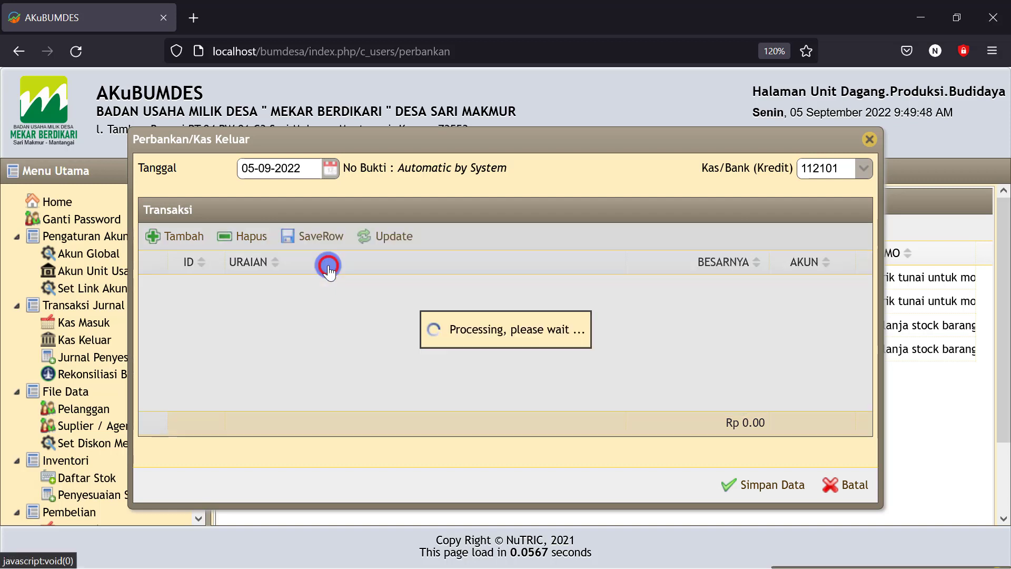
left_click(742, 489)
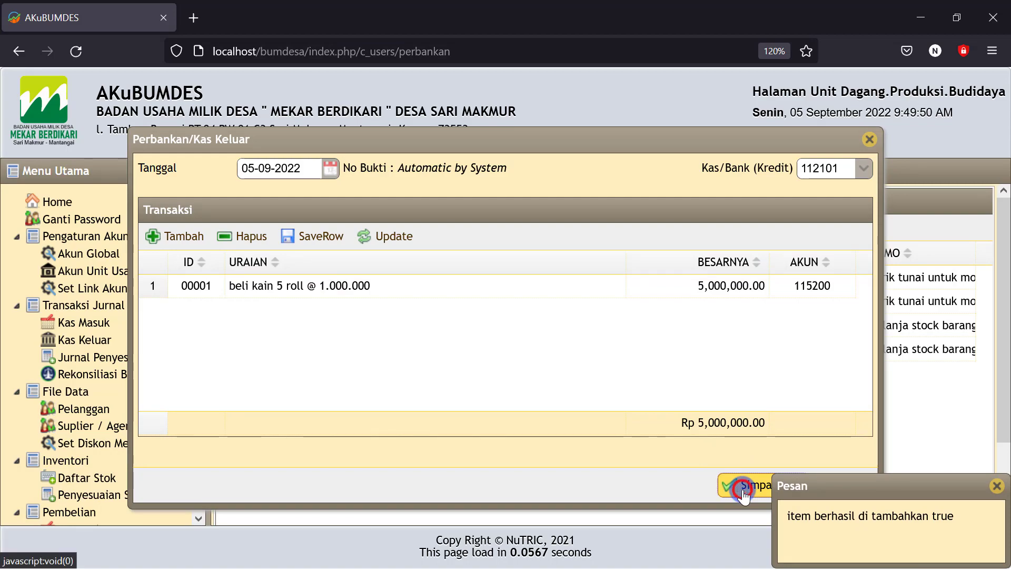
Switch to the Excel spreadsheet and read the amount and payment method of the Beli Laptop purchase.
left_click(920, 18)
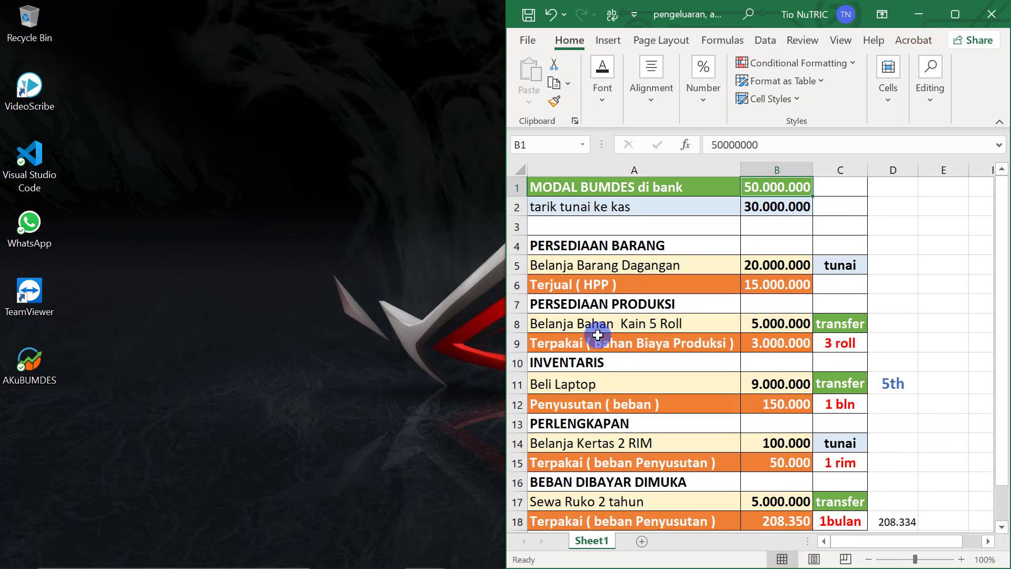
left_click(579, 324)
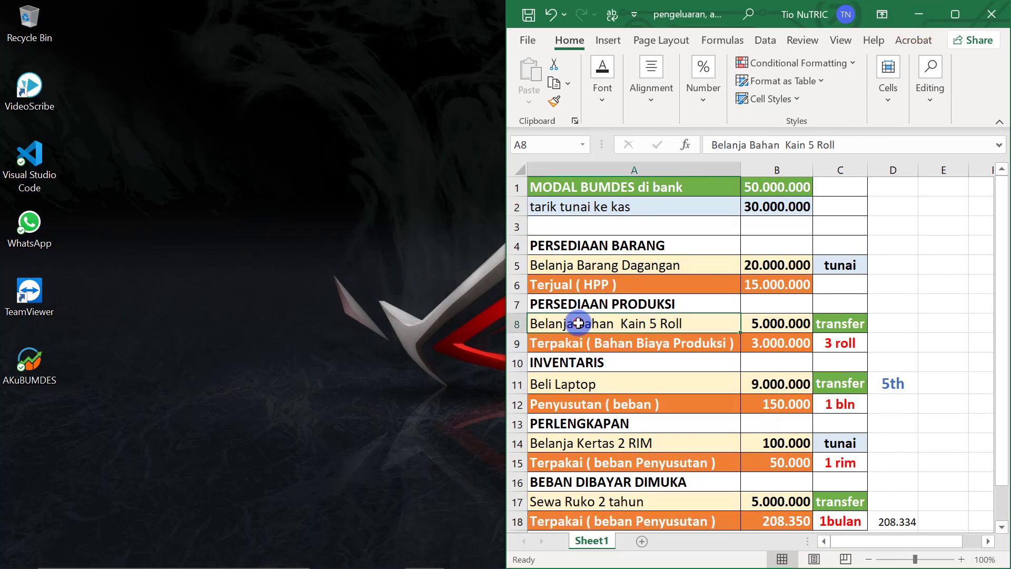
left_click(849, 318)
left_click(577, 389)
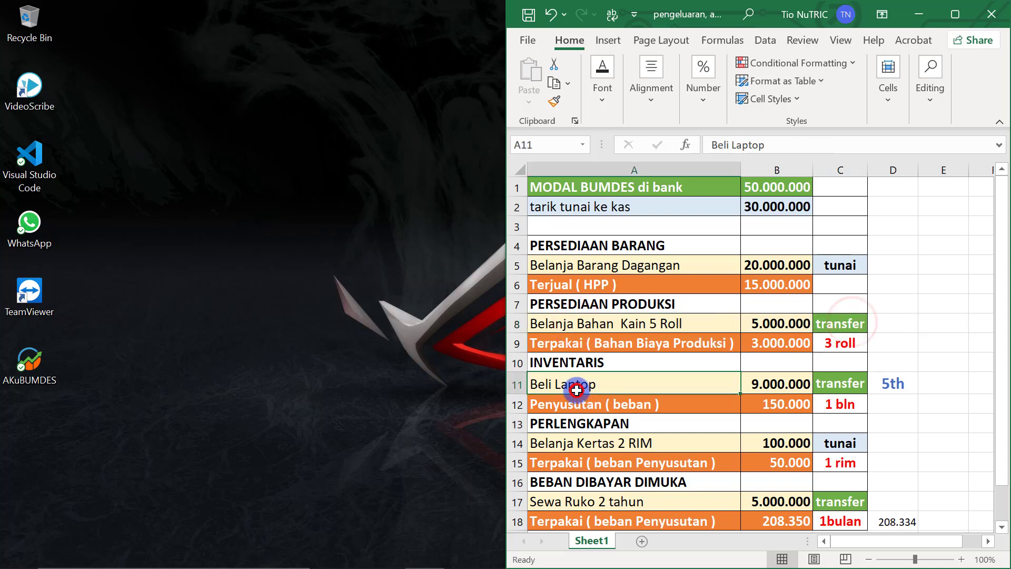
left_click(779, 384)
left_click(835, 383)
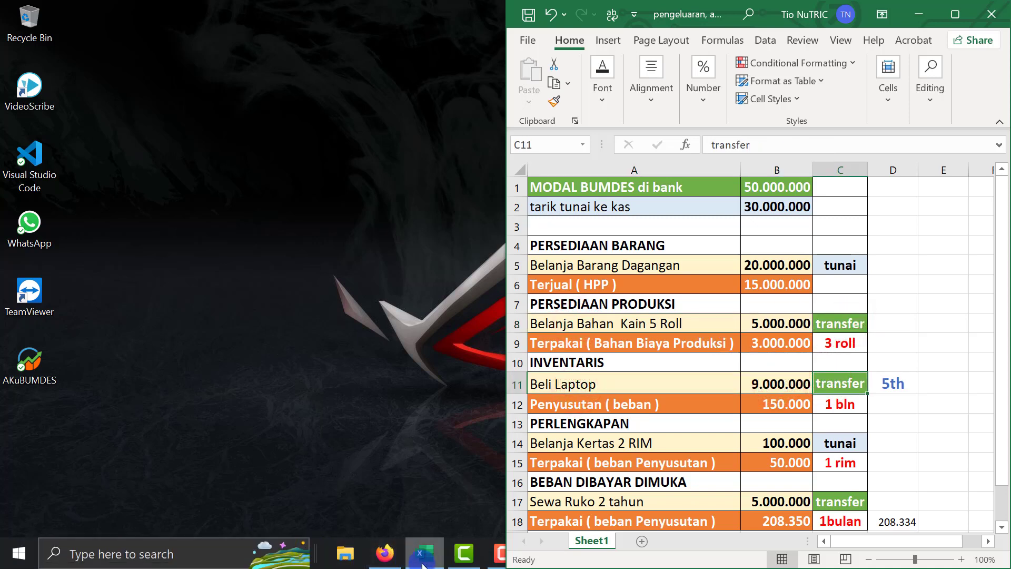
Switch to AKuBUMDES in Firefox and start a Kas Keluar entry dated 05-09-2022, credited to Kas di Rekening Bank (112101).
left_click(385, 556)
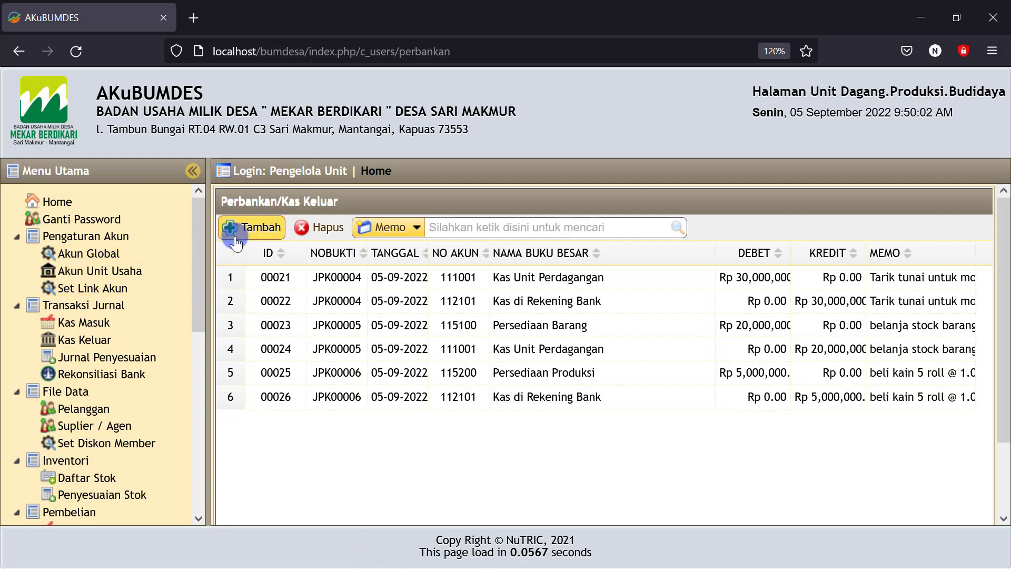
left_click(247, 227)
left_click(330, 175)
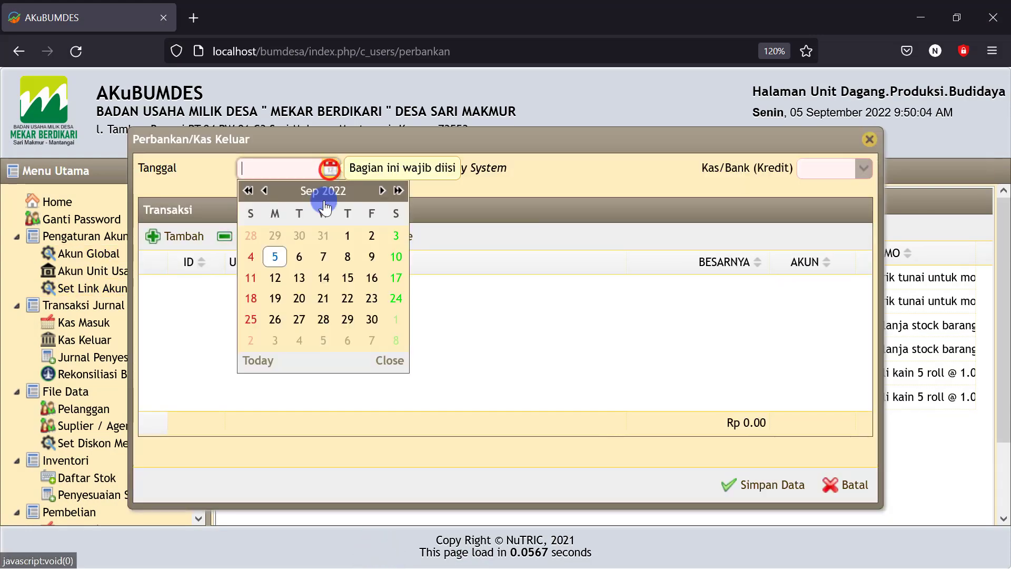
left_click(275, 252)
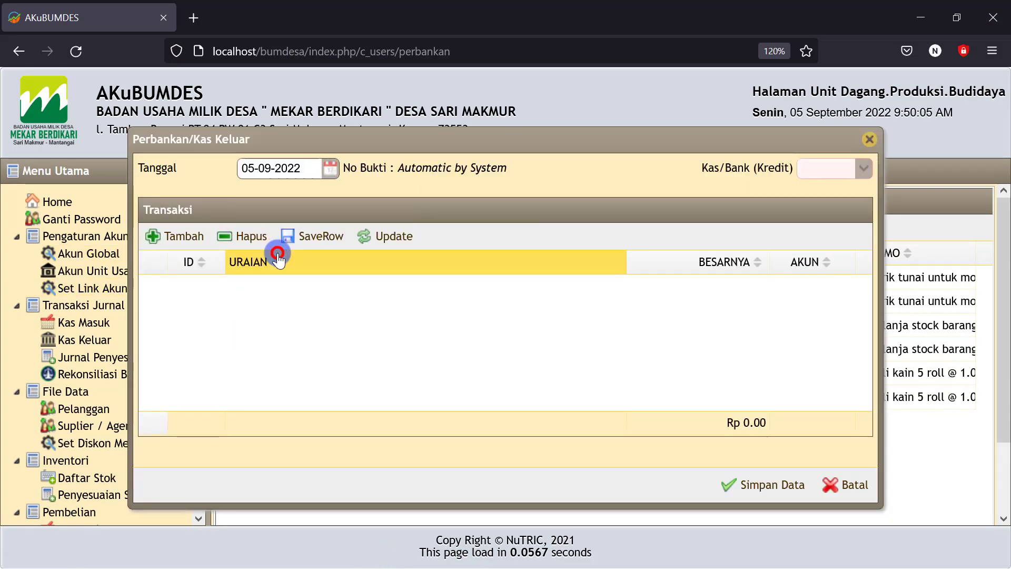
left_click(863, 168)
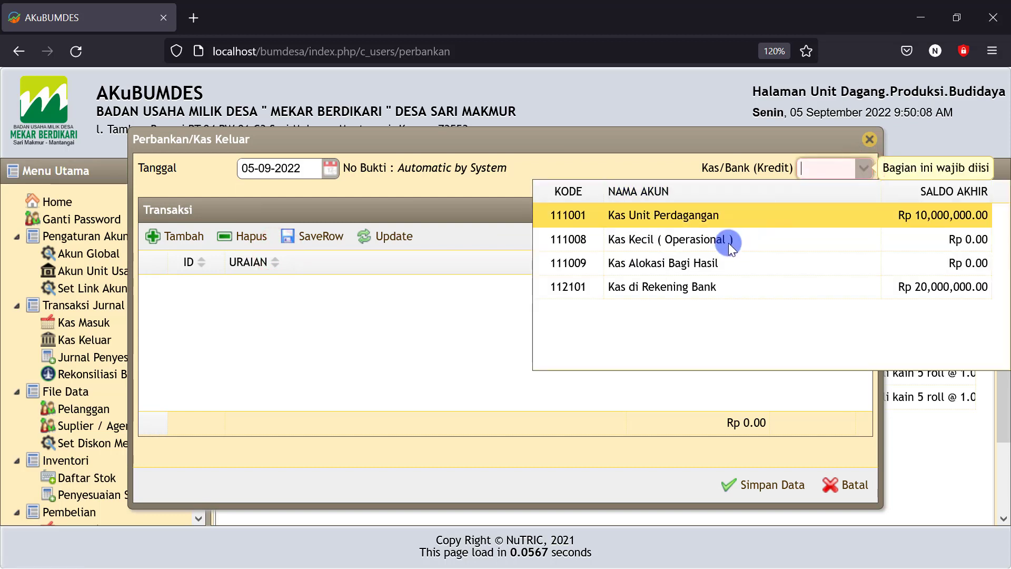
left_click(658, 289)
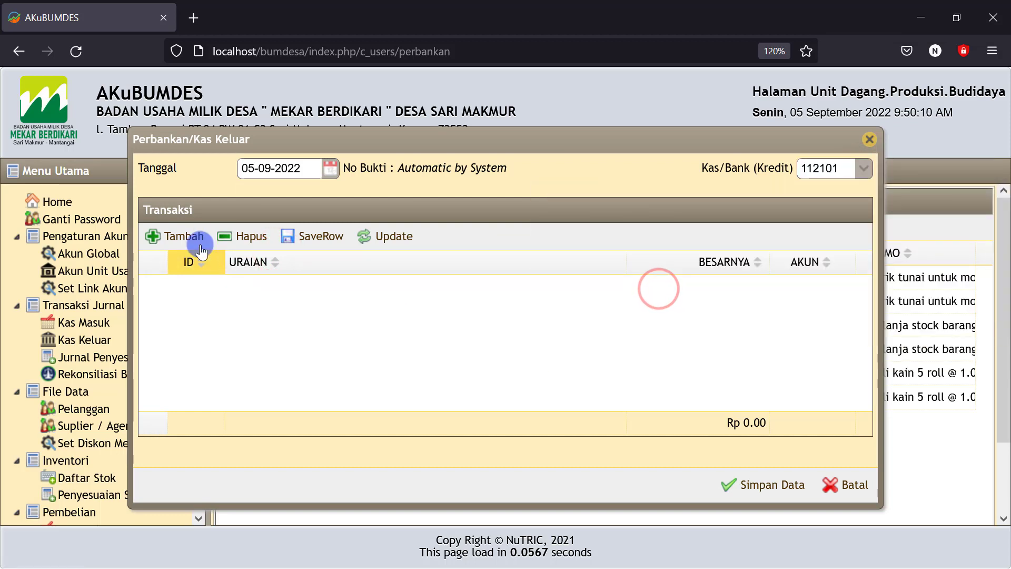
Start a transaction line on the Inventaris ( Harga Perolehan ) account with the description "beli laptop".
left_click(170, 235)
left_click(402, 303)
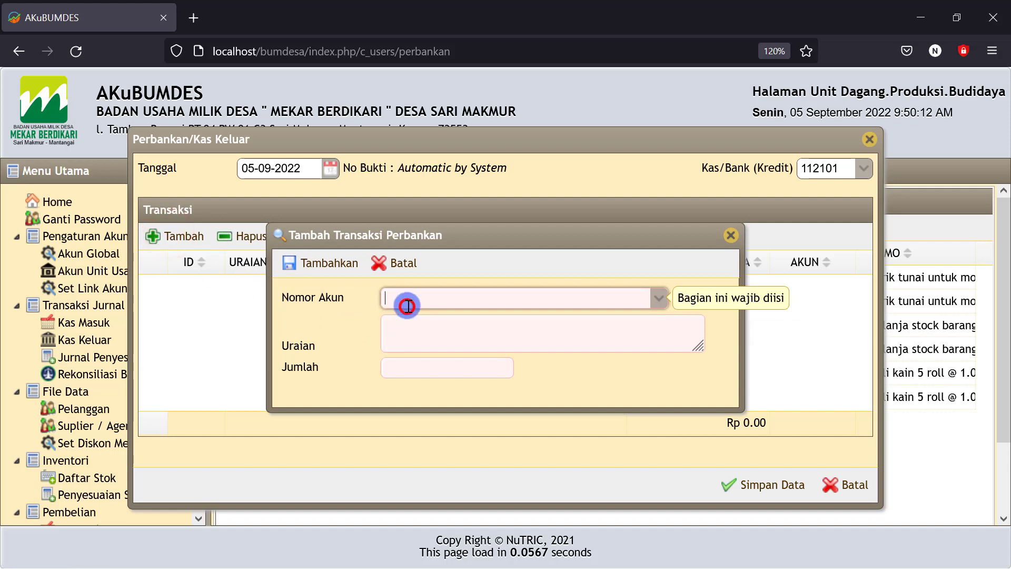
type("inv")
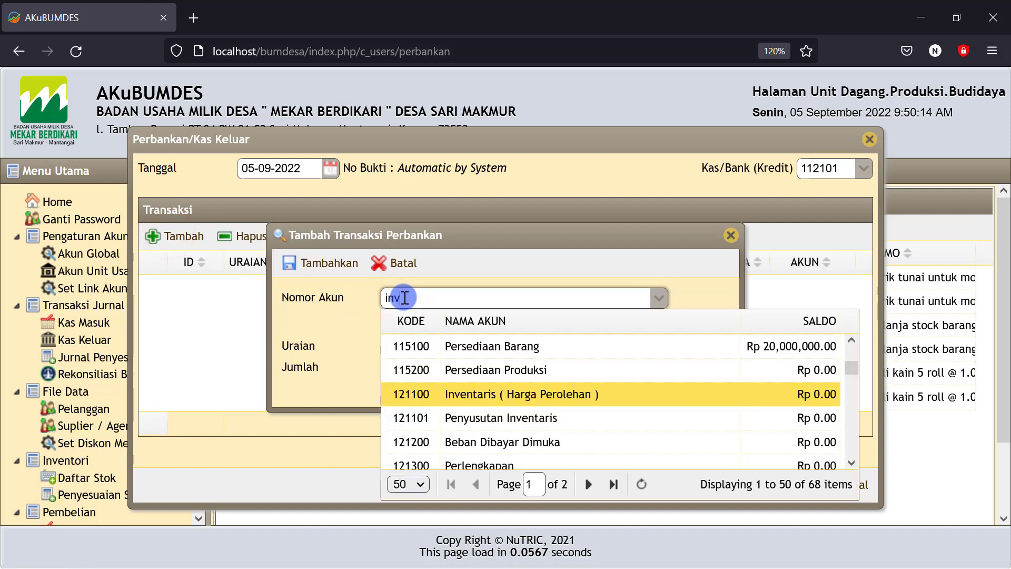
type("en")
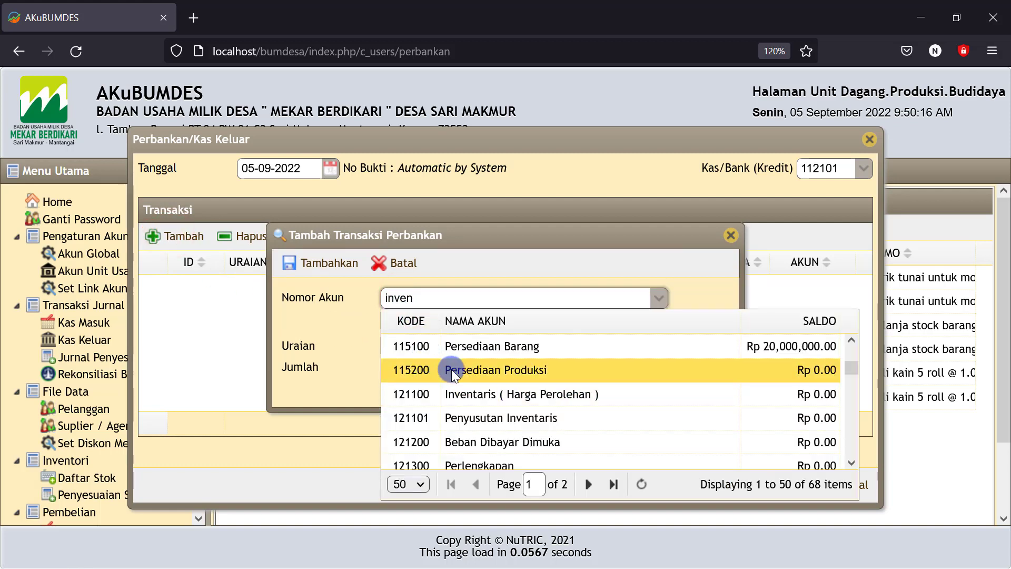
left_click(470, 394)
left_click(407, 330)
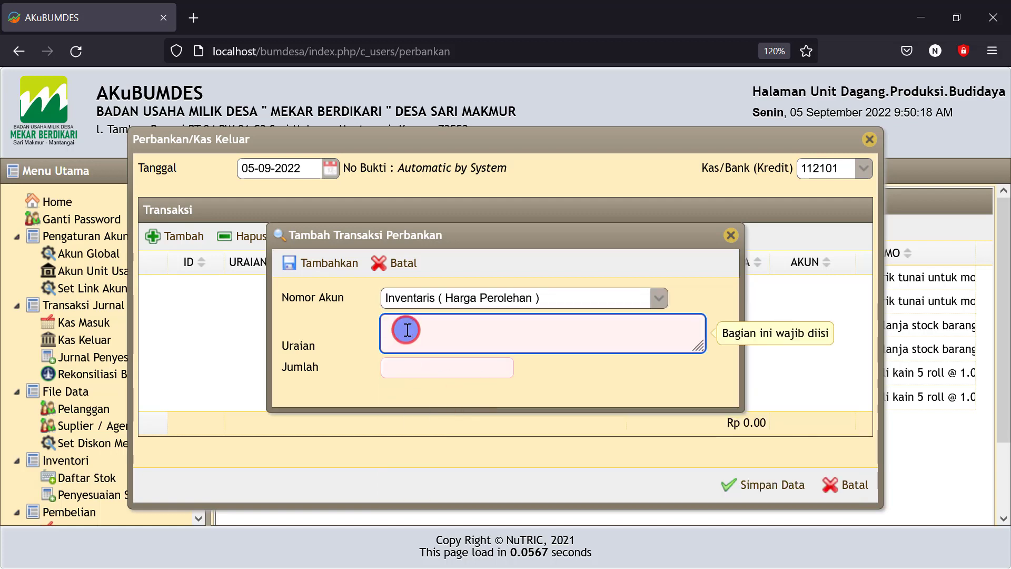
type("beli laptop")
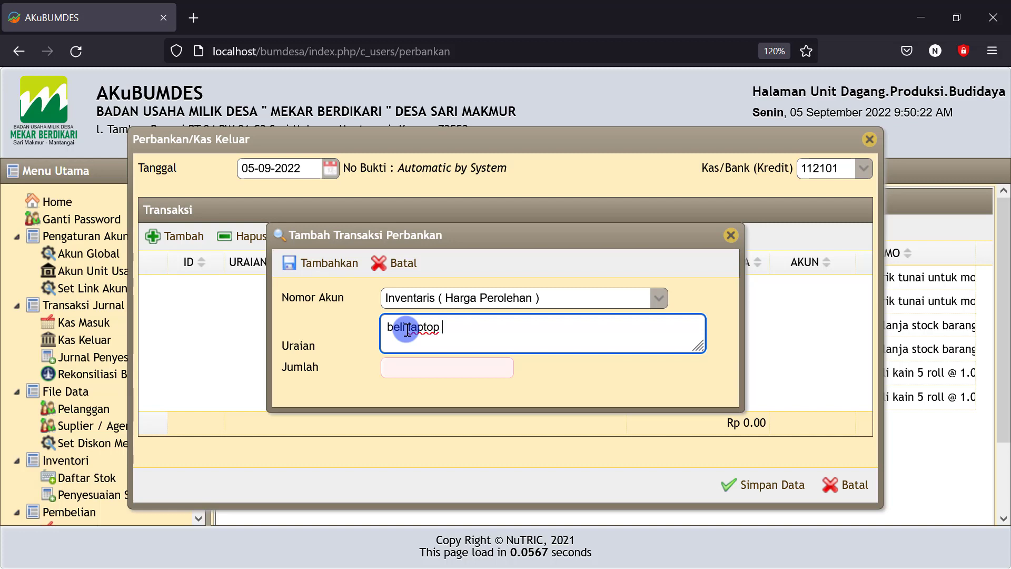
Set the laptop line's amount to Rp 9.000.000, add it to the transaction, and save the Kas Keluar entry.
left_click(406, 367)
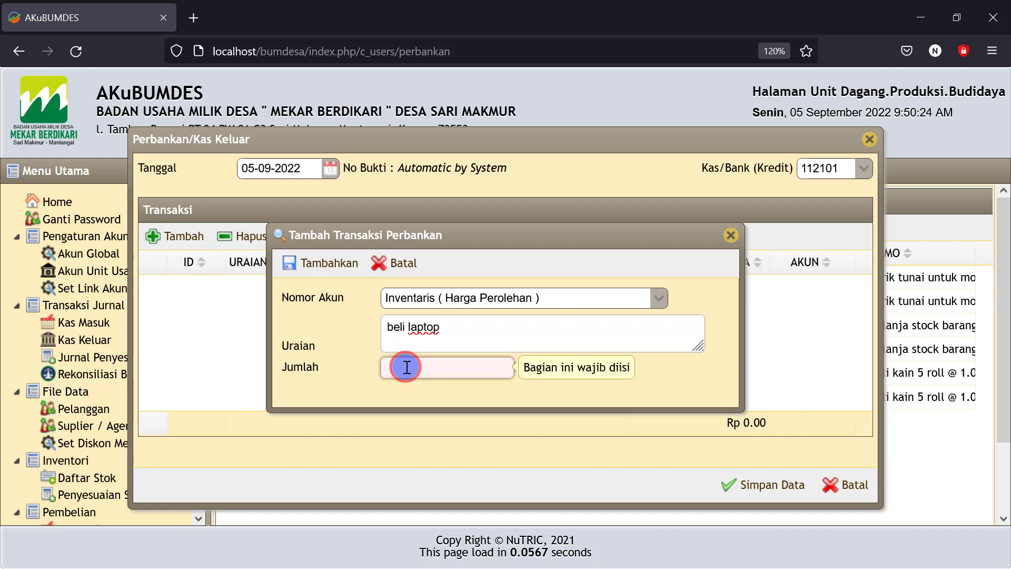
type("9.00")
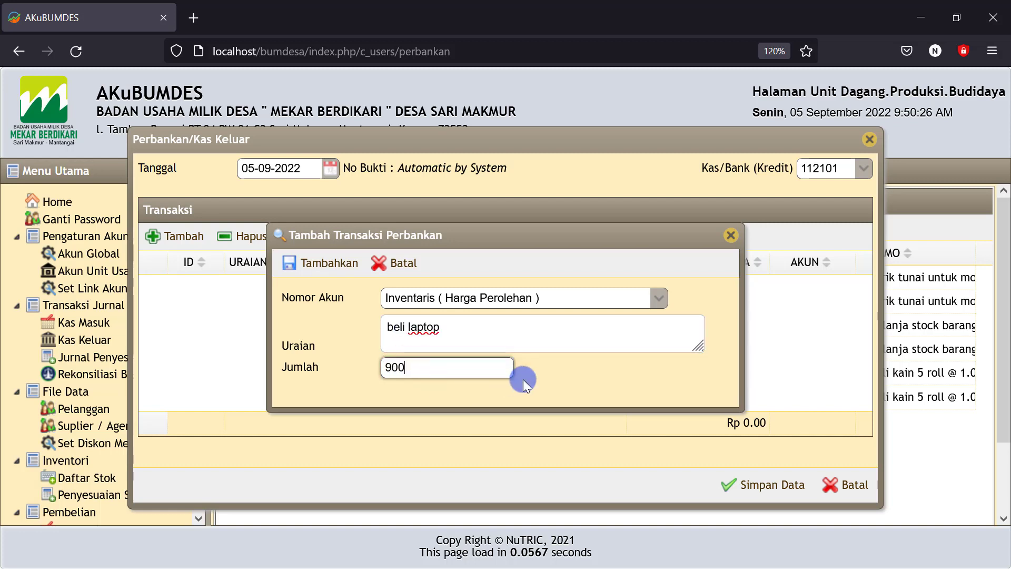
type("0.000")
left_click(559, 375)
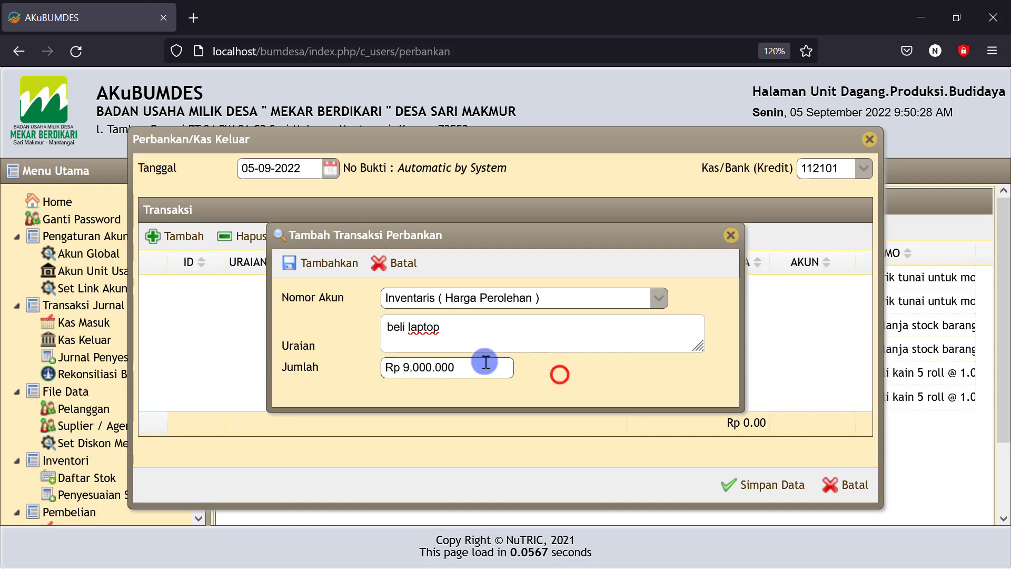
left_click(335, 273)
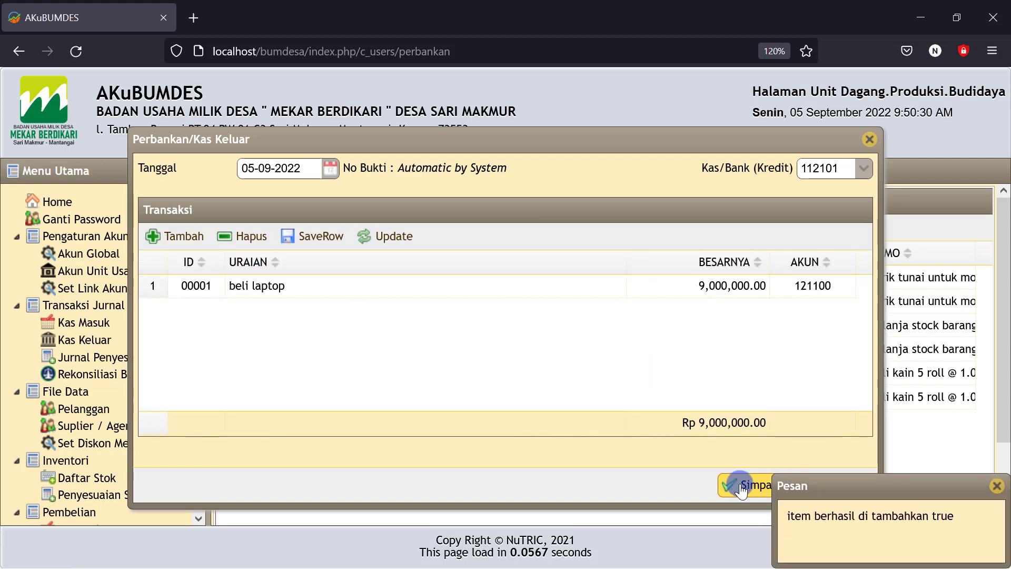
left_click(741, 486)
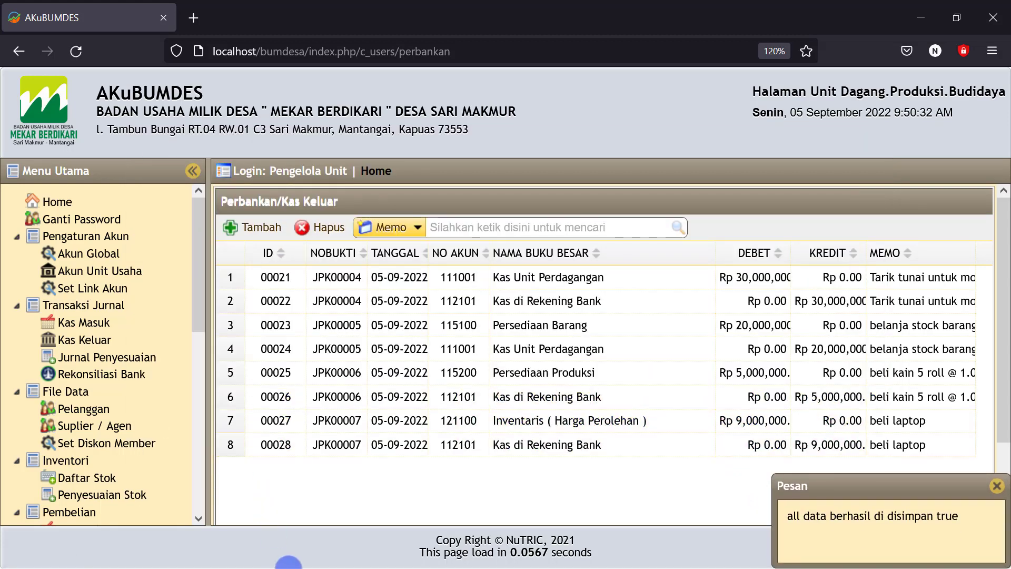
Display the Neraca report for 05-09-2022 to include the fabric and laptop purchases.
left_click_drag(198, 305, 173, 506)
left_click(83, 468)
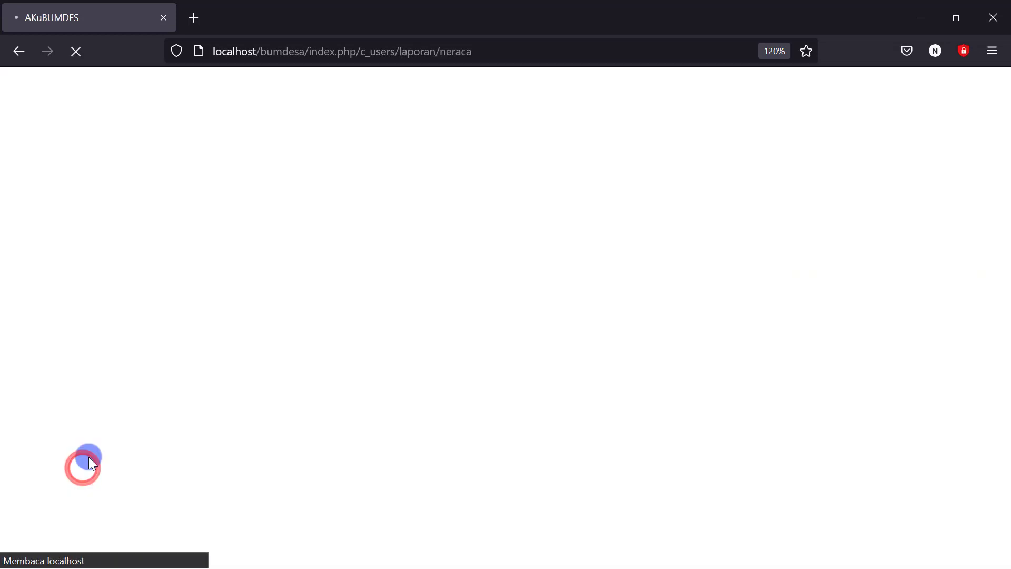
left_click(429, 244)
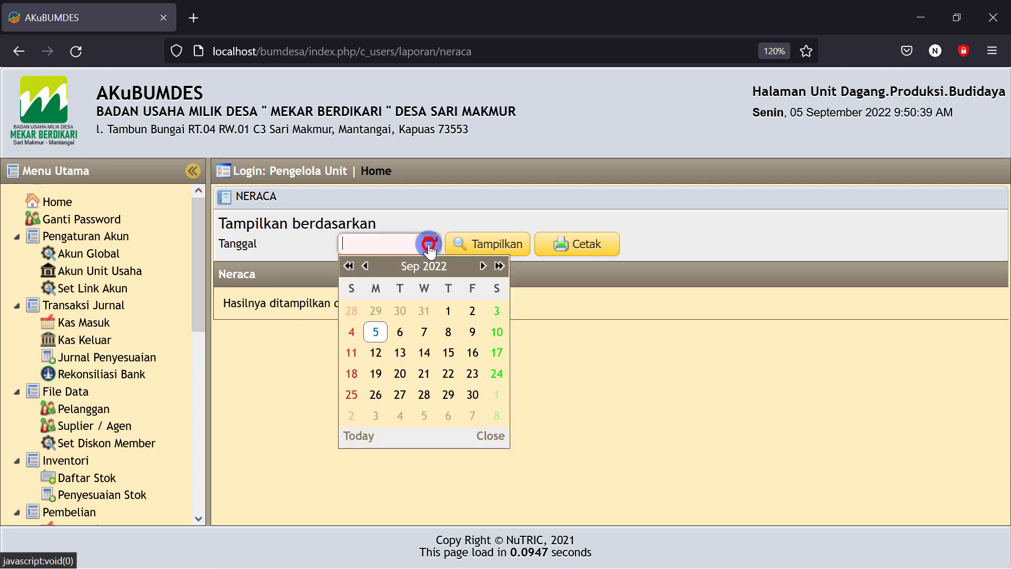
left_click(376, 331)
left_click(498, 254)
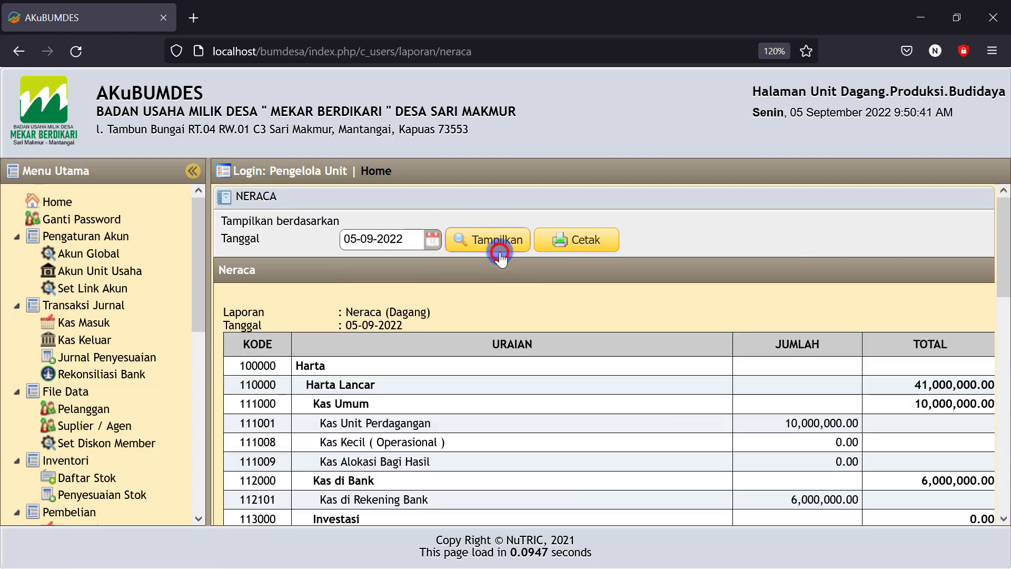
Examine the Kas Unit Perdagangan, Kas di Rekening Bank, Persediaan Produksi and Inventaris amounts in the balance sheet.
scroll(763, 353, "down", 3)
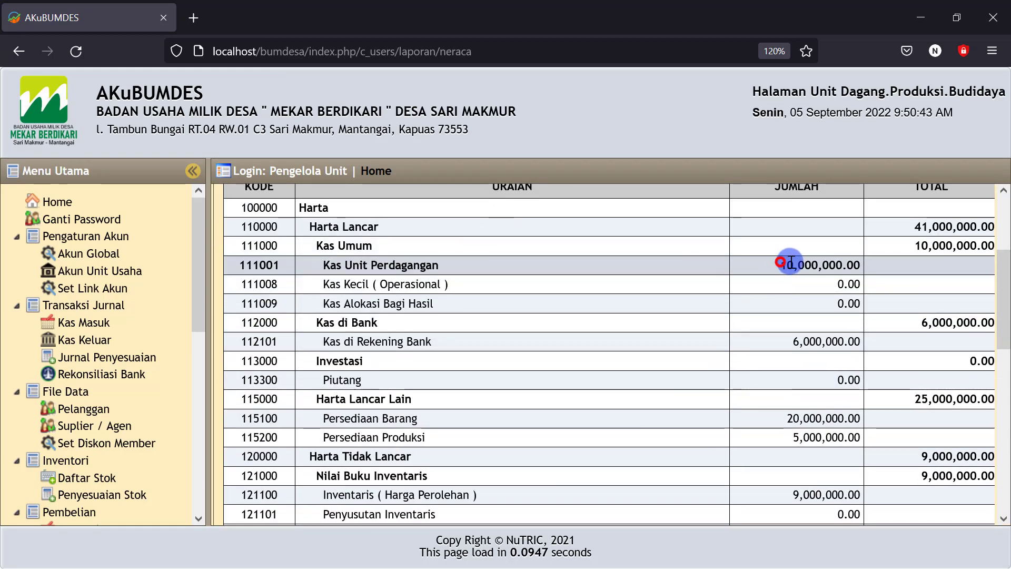
left_click_drag(784, 262, 867, 261)
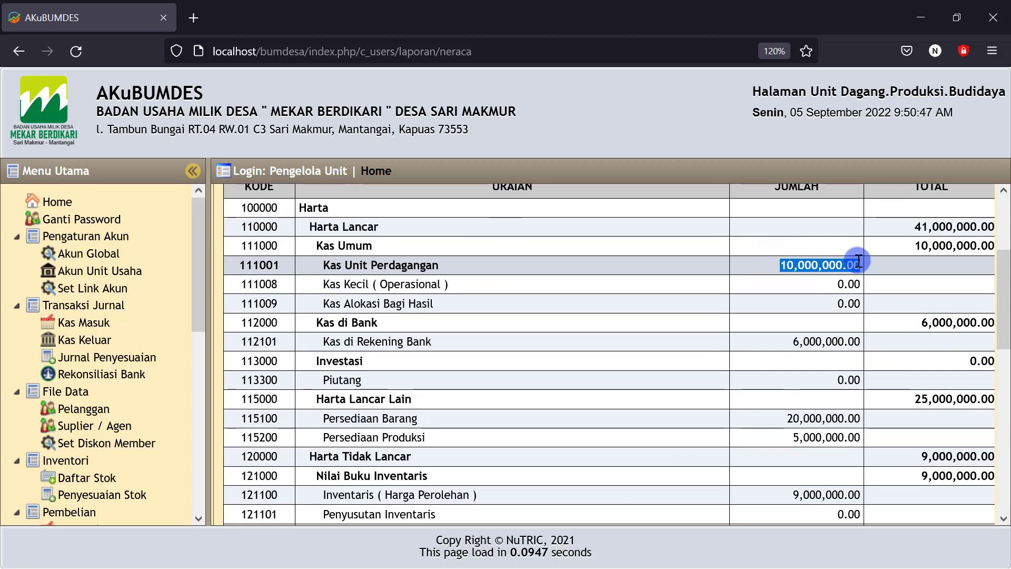
left_click_drag(785, 346, 858, 339)
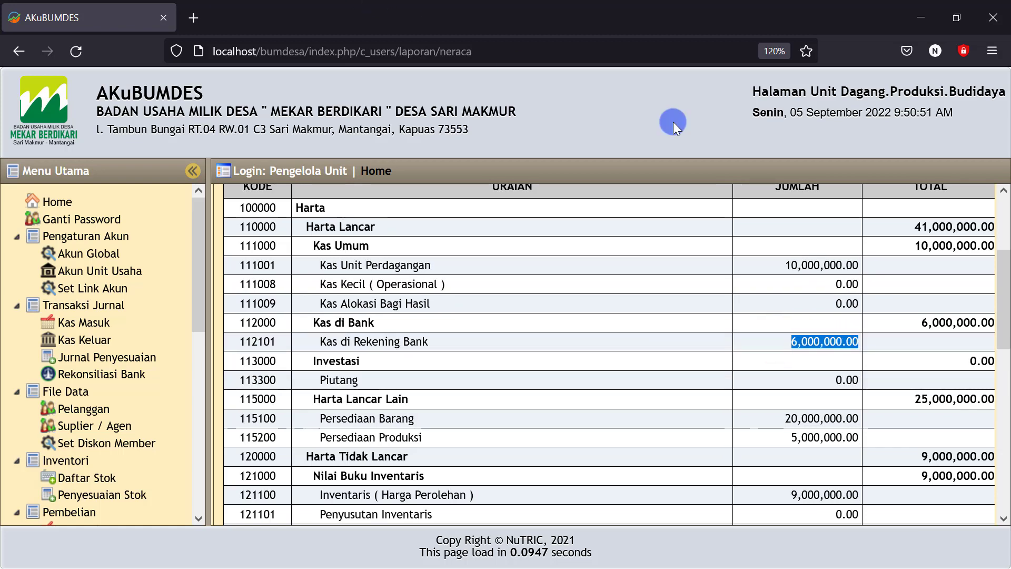
scroll(738, 387, "down", 1)
scroll(738, 387, "down", 5)
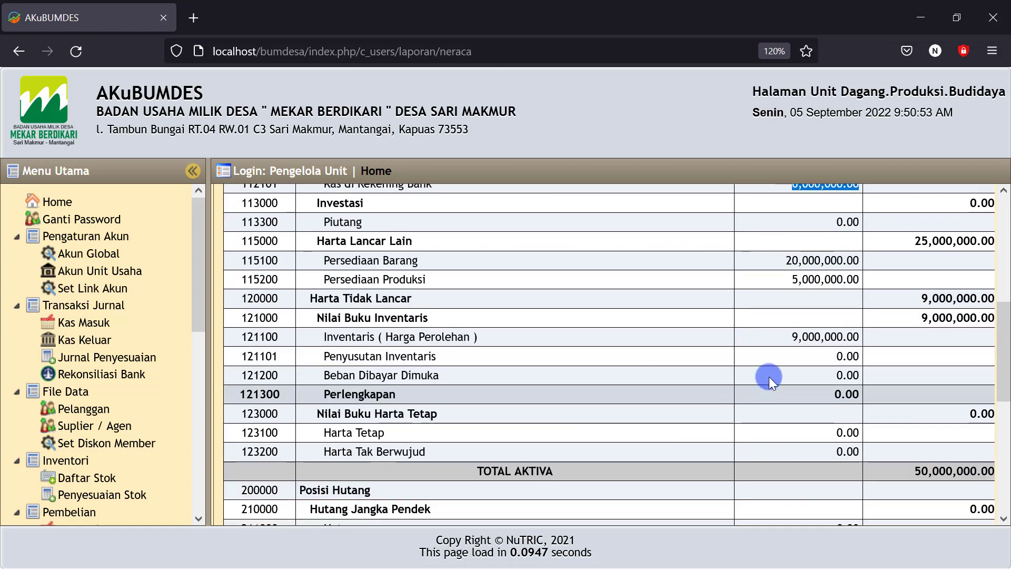
left_click_drag(777, 335, 858, 337)
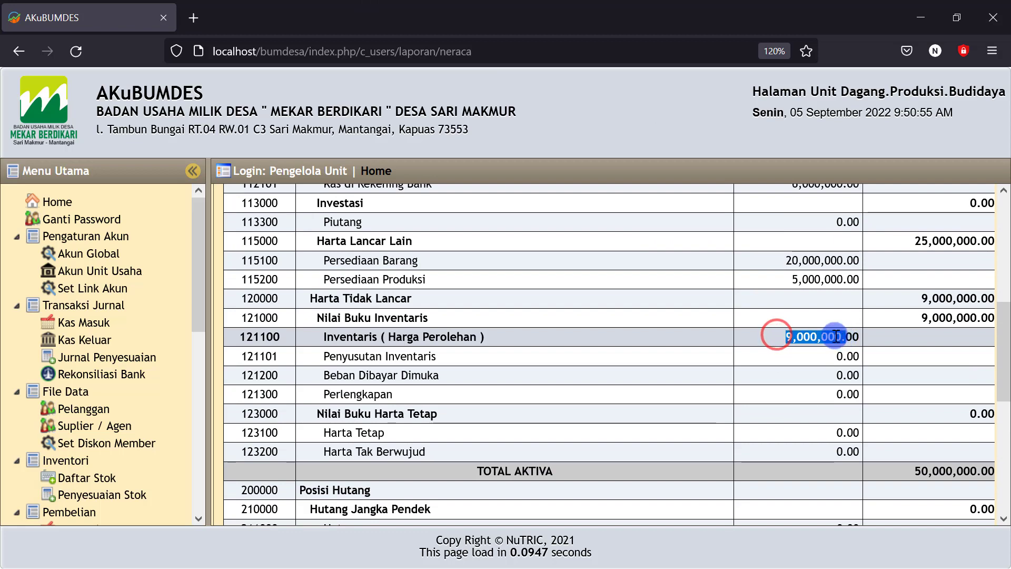
left_click_drag(778, 279, 846, 296)
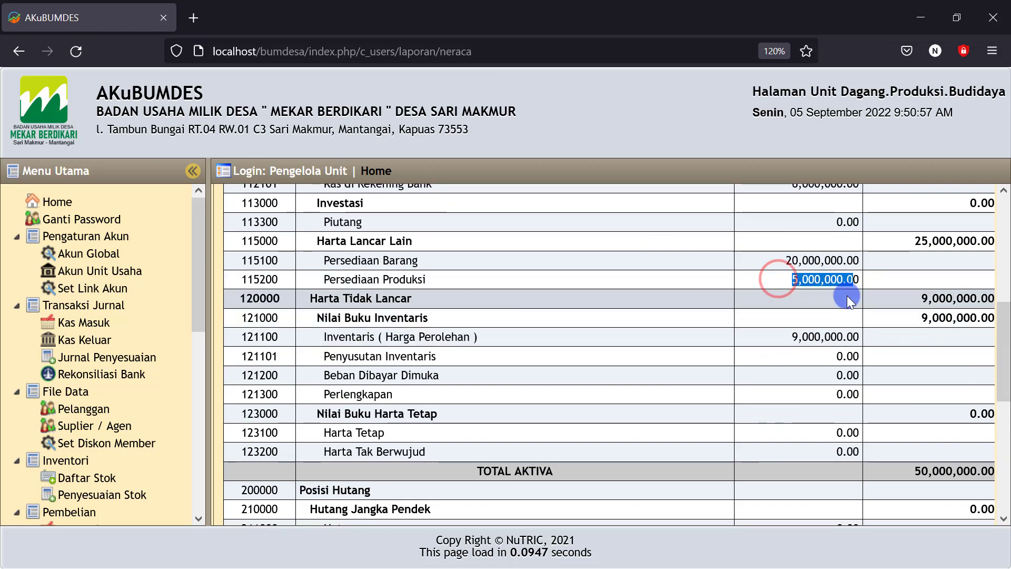
scroll(785, 406, "up", 3)
scroll(790, 379, "up", 5)
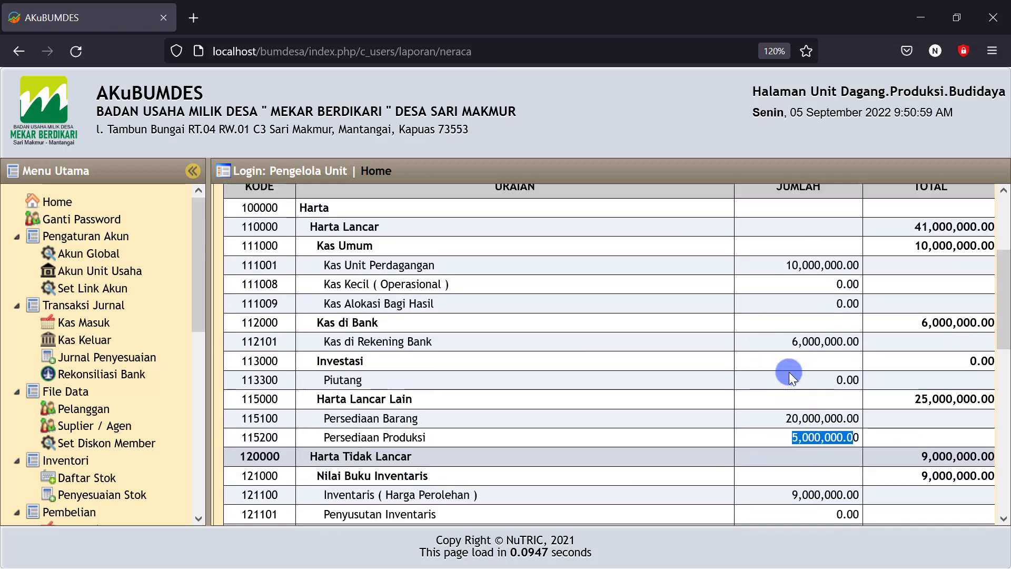
scroll(797, 414, "down", 5)
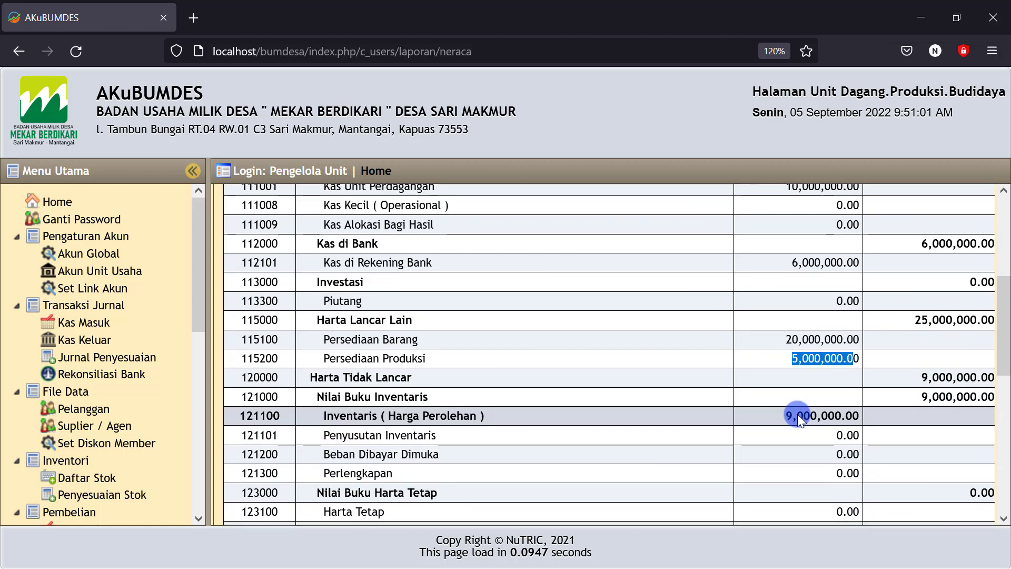
scroll(800, 377, "up", 4)
scroll(800, 375, "up", 1)
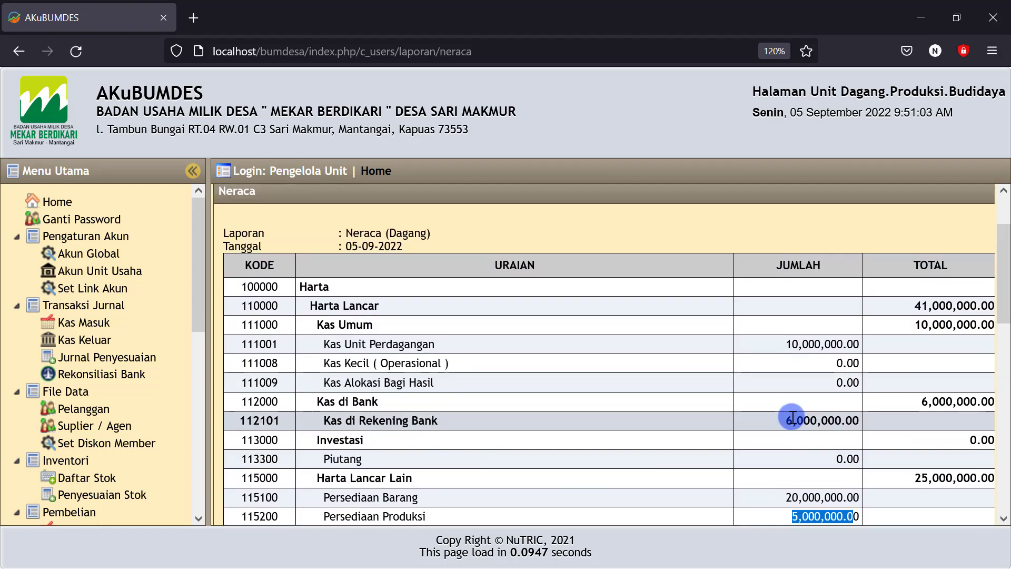
Check the Kas di Rekening Bank amount, and switch to the Excel spreadsheet to read the Belanja Kertas 2 RIM row's amount and payment method.
left_click_drag(784, 420, 843, 419)
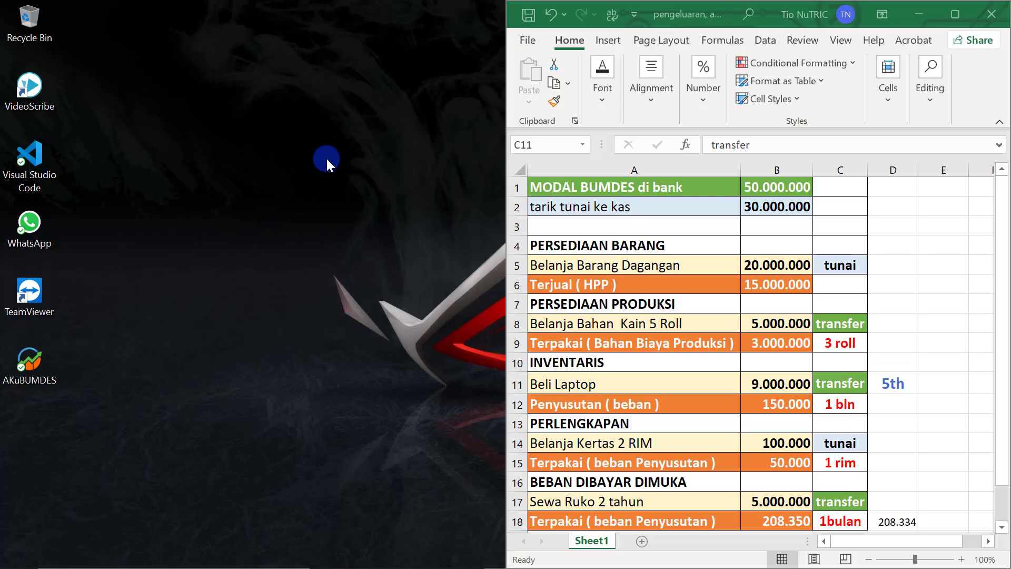
left_click(587, 443)
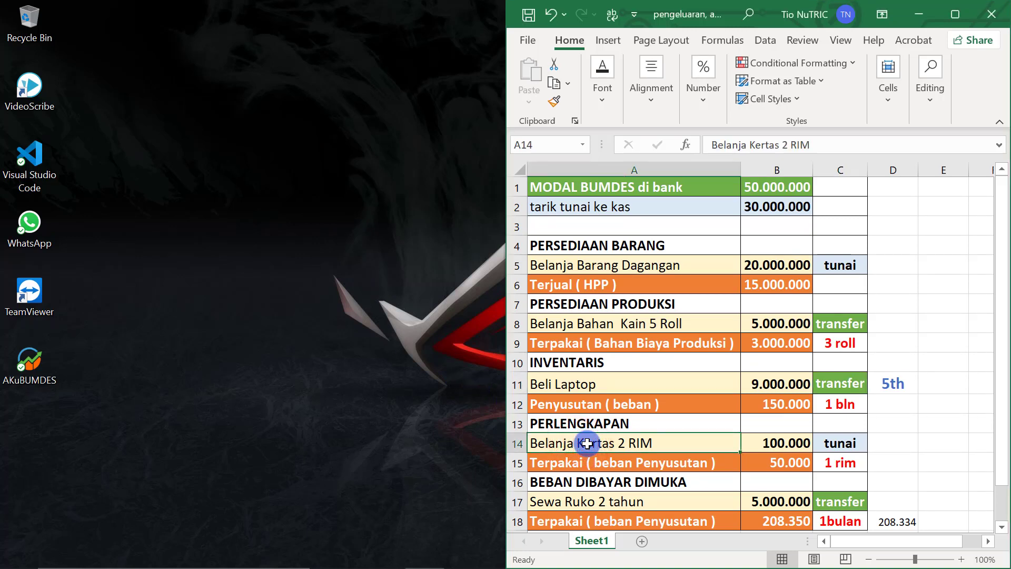
left_click(780, 446)
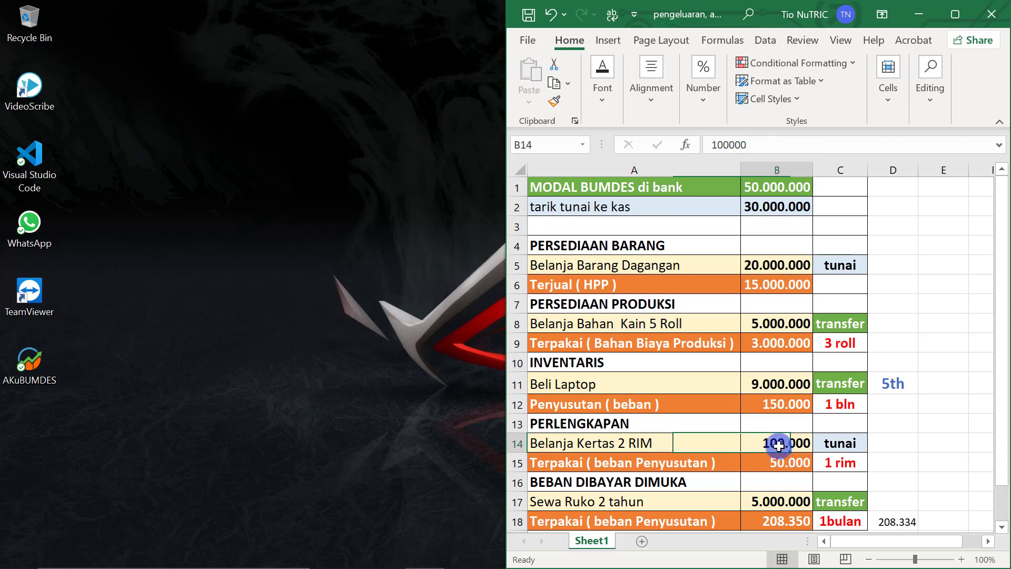
left_click(837, 447)
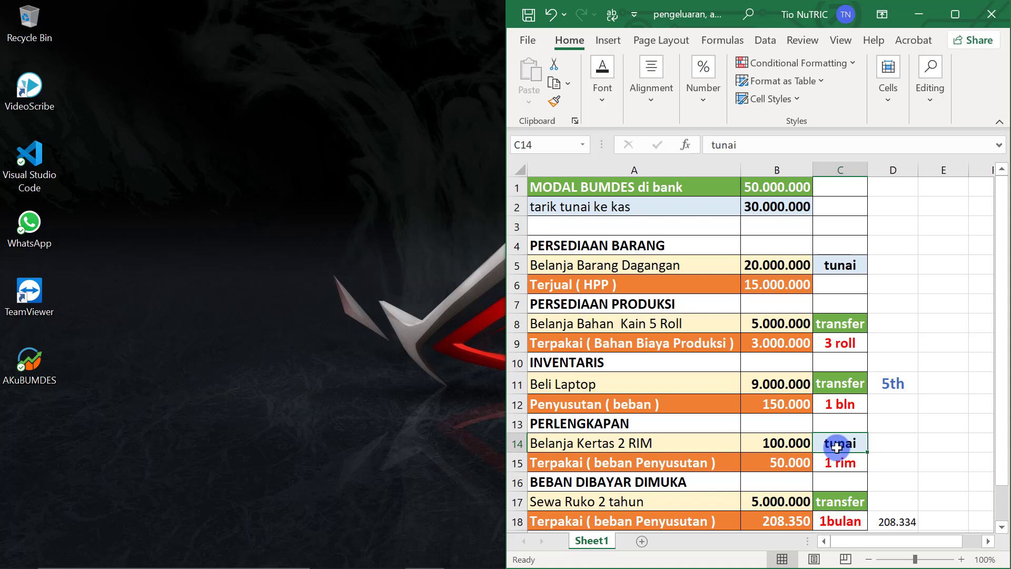
Switch back to AKuBUMDES and create a Kas Keluar entry dated 05-09-2022, credited to Kas Unit Perdagangan (111001).
mouse_move(375, 552)
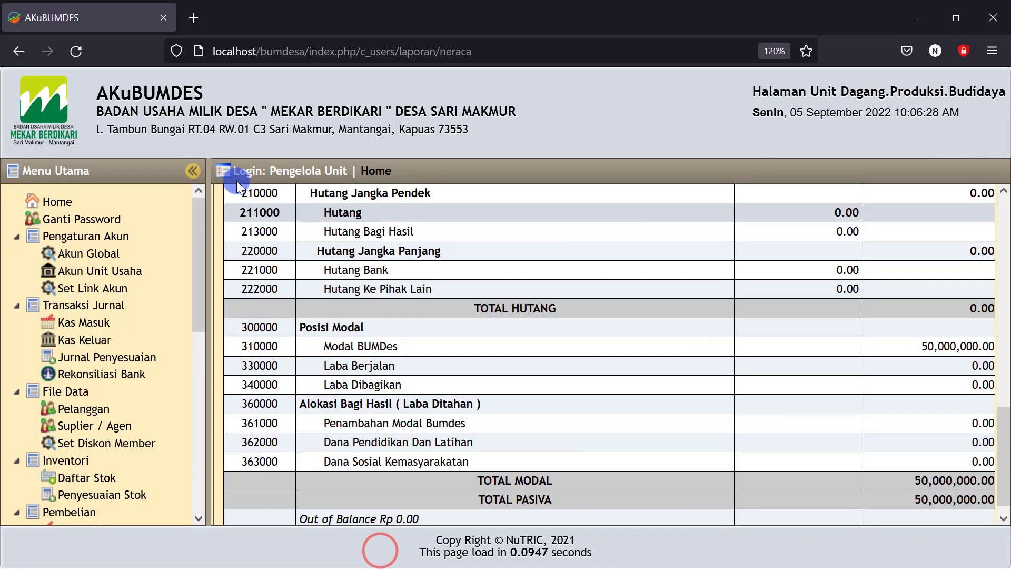
left_click(259, 83)
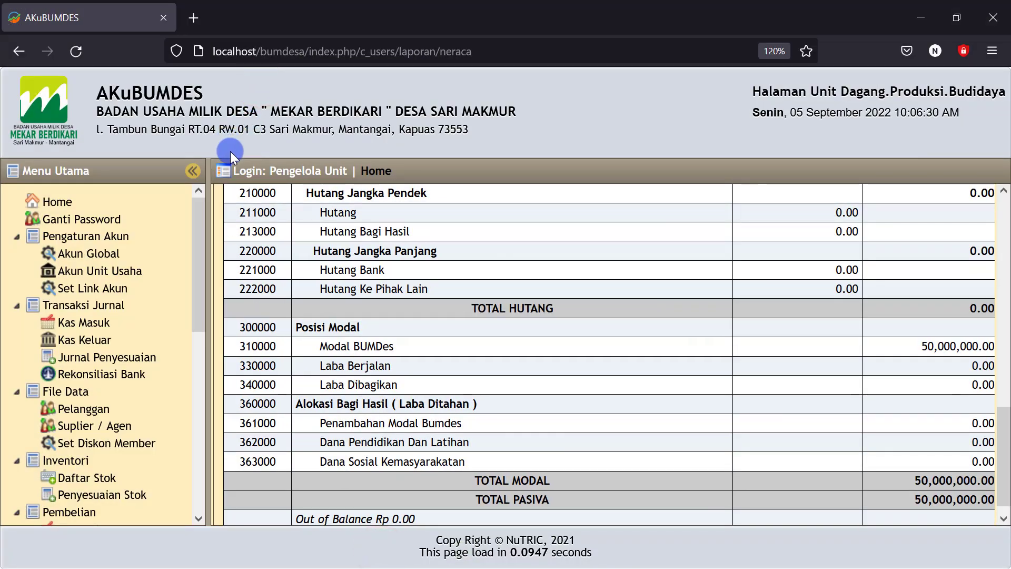
left_click(71, 341)
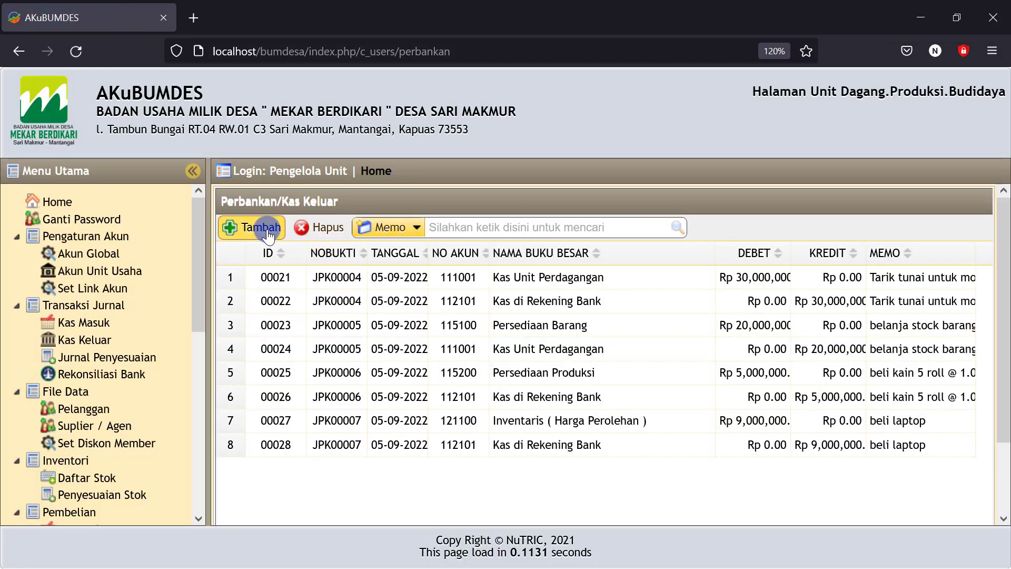
left_click(256, 223)
left_click(330, 168)
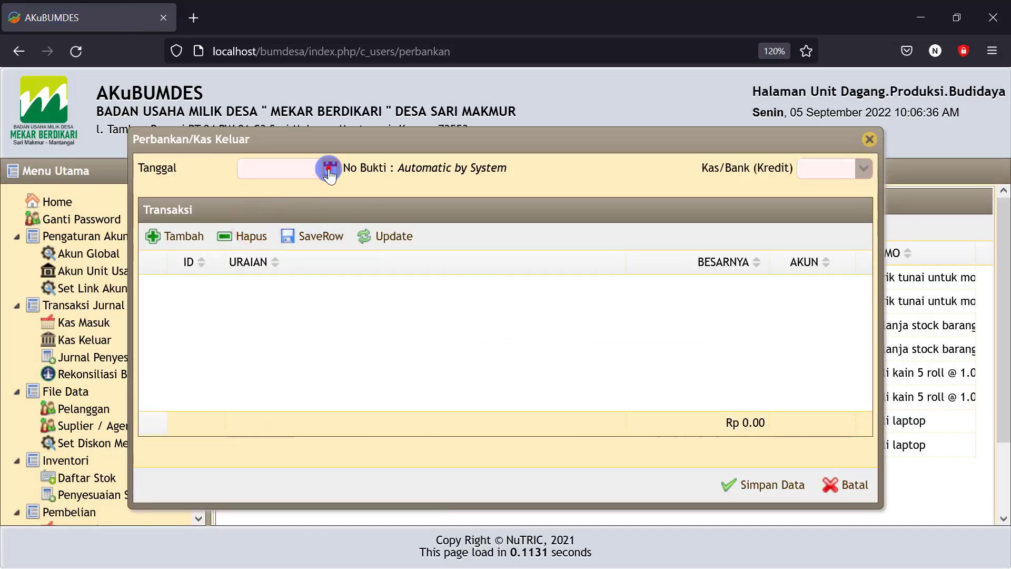
left_click(273, 253)
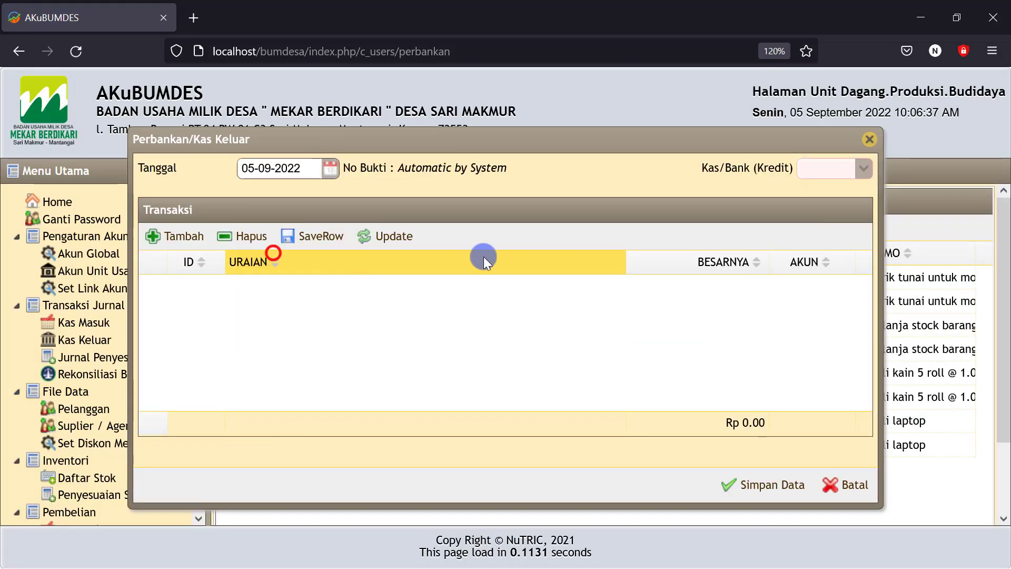
left_click(864, 169)
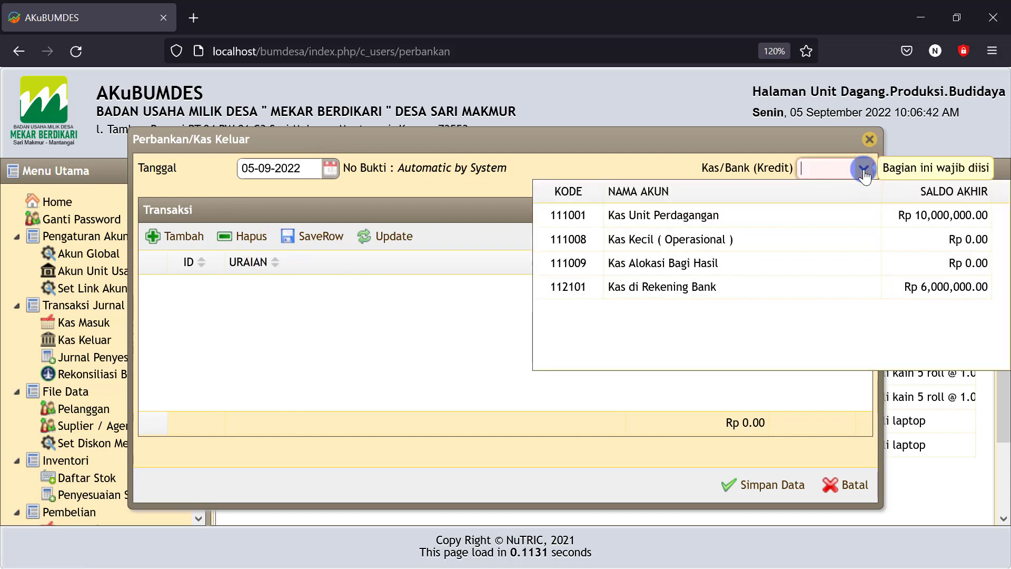
left_click(727, 210)
Start a transaction line on the Perlengkapan account with the description "Beli kertas 2 rim @ 50.000".
left_click(176, 240)
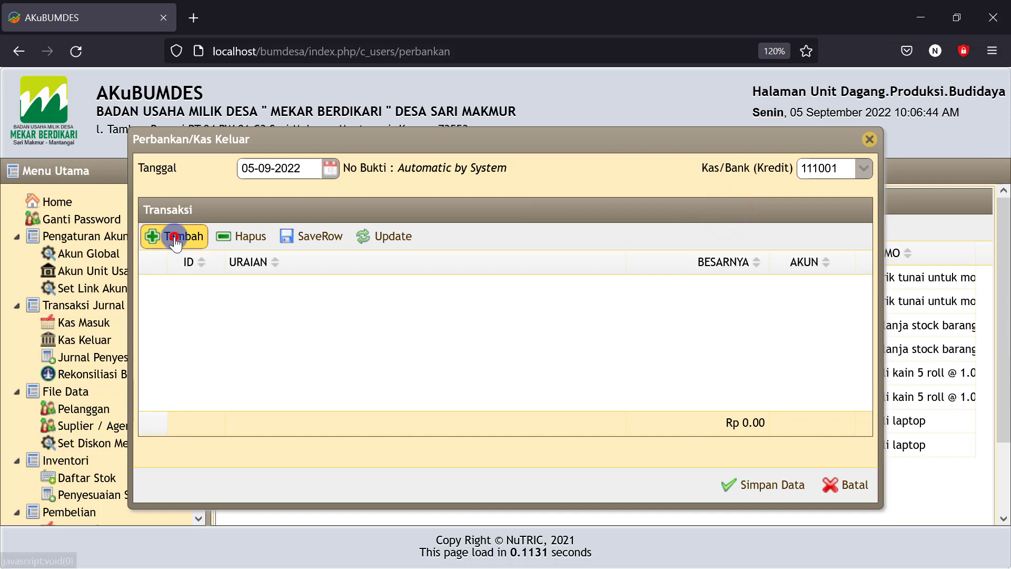
left_click(399, 301)
type("per")
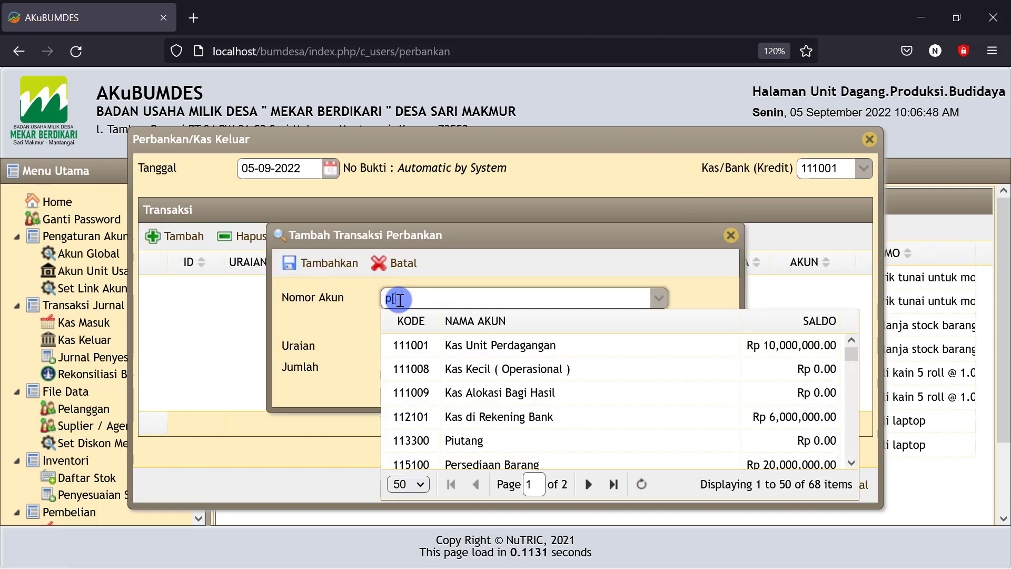
type("er")
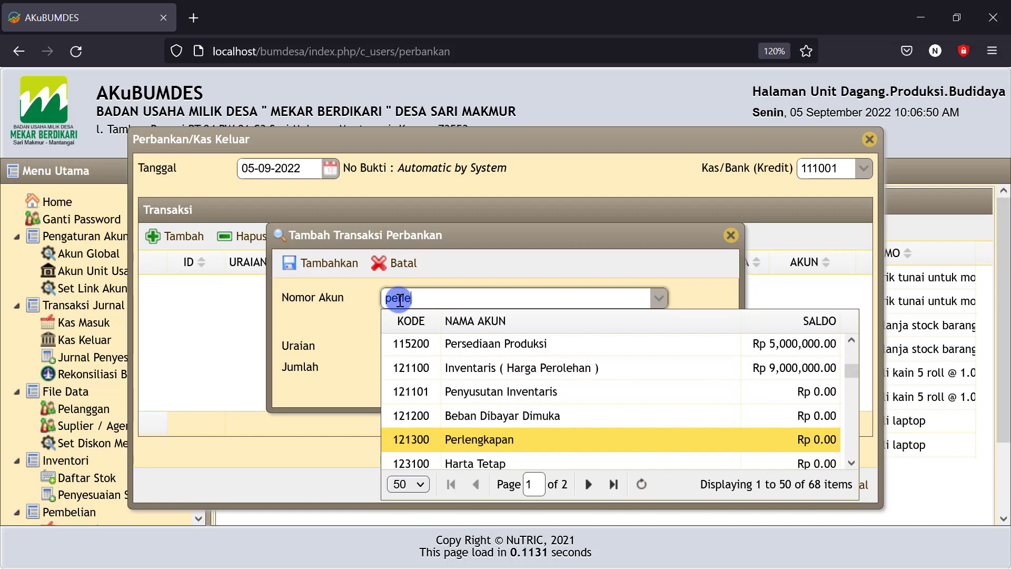
left_click(490, 441)
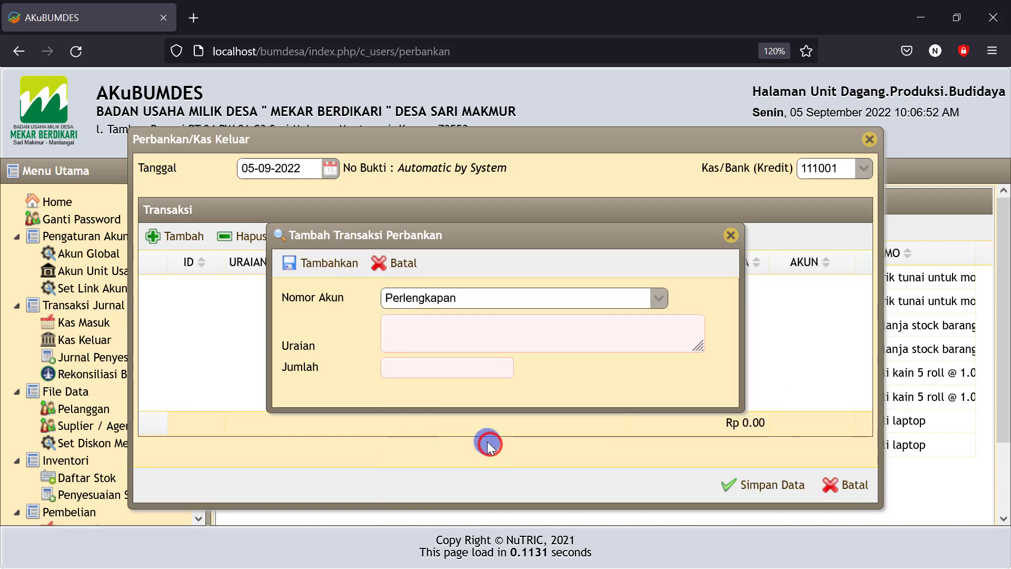
left_click(417, 333)
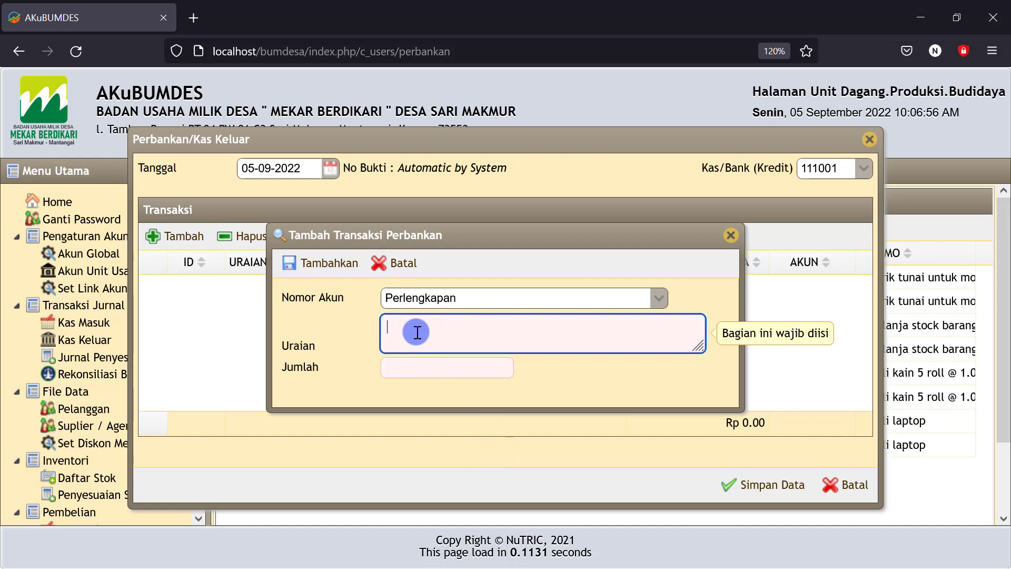
type("Beli kertas 2 rim @ 50.000")
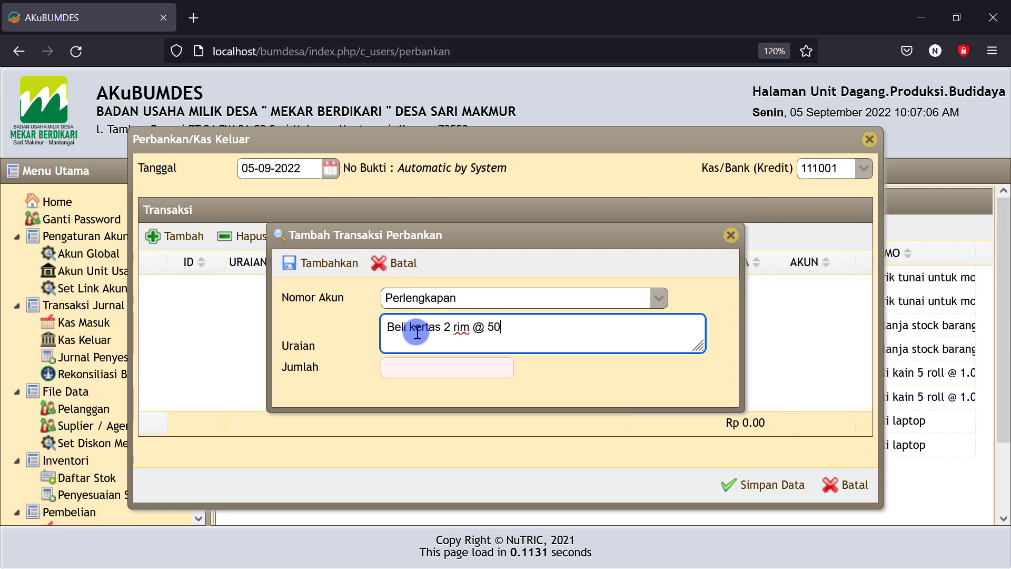
Set the paper line's amount to Rp 100.000, add it to the transaction, and save the Kas Keluar entry.
left_click(400, 364)
type("100000")
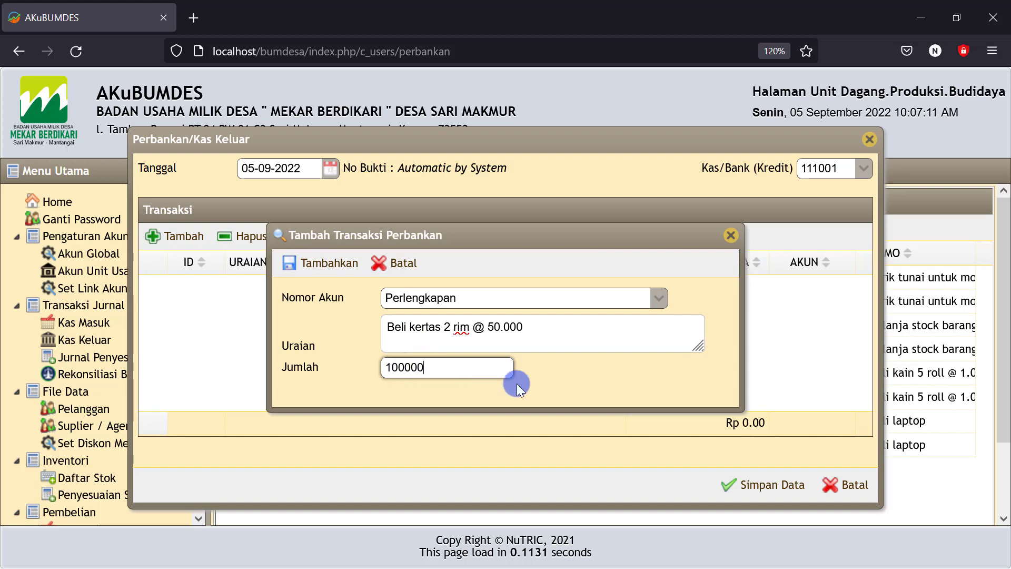
left_click(564, 394)
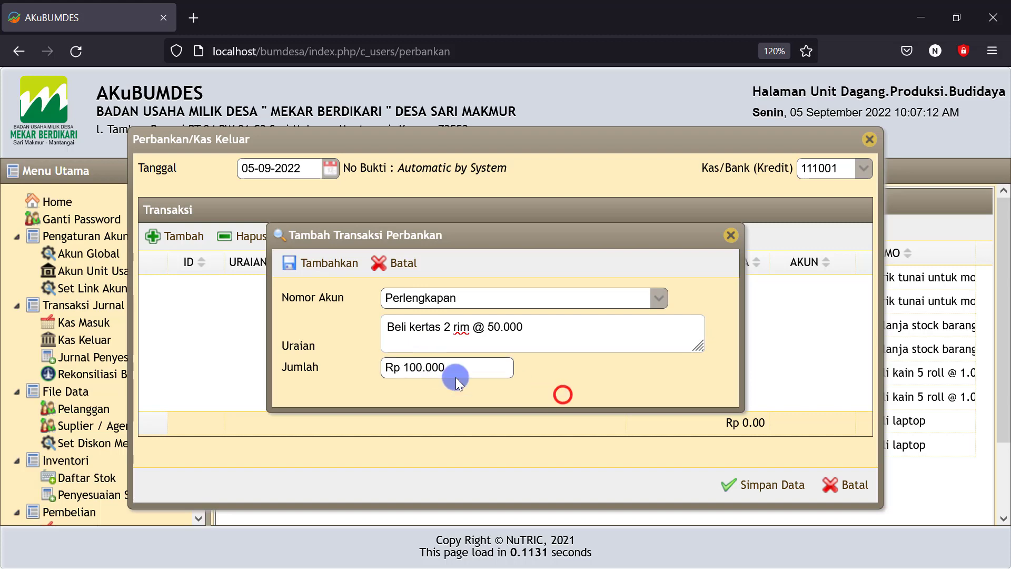
left_click(337, 259)
left_click(740, 482)
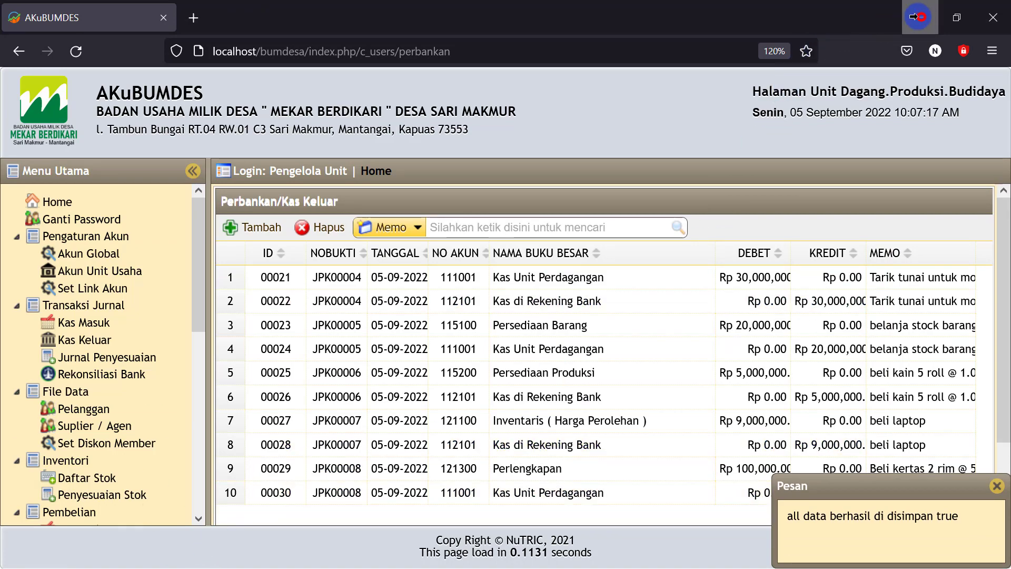
Switch to the Excel spreadsheet to review the Sewa Ruko 2 tahun row's amount and payment method, and return to AKuBUMDES.
left_click(916, 17)
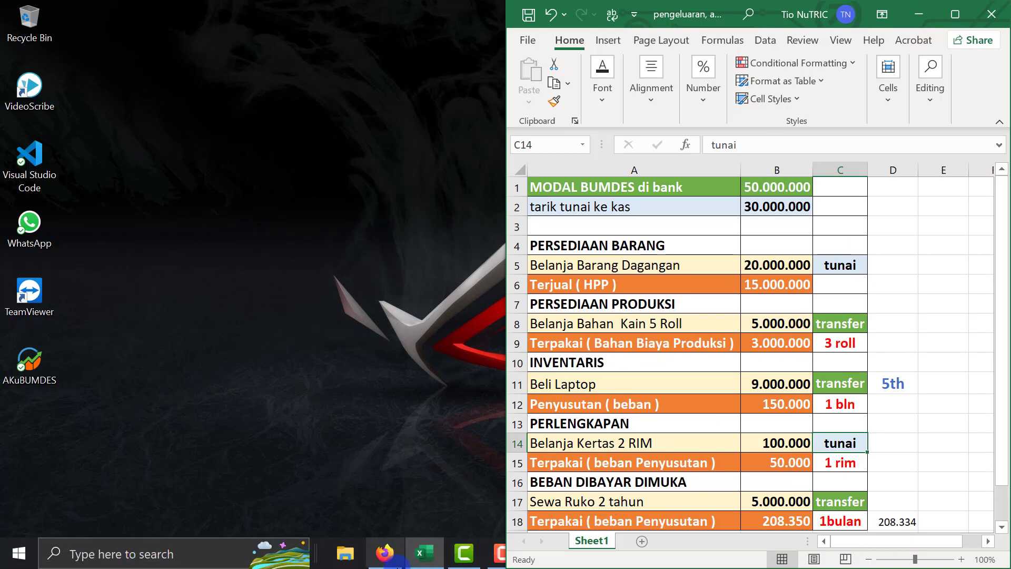
left_click(385, 553)
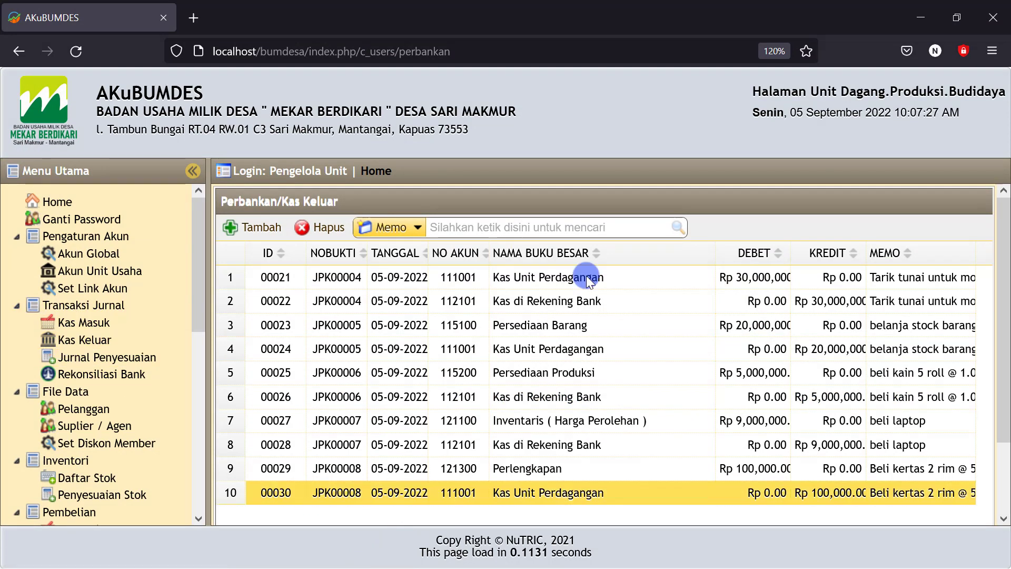
left_click(914, 20)
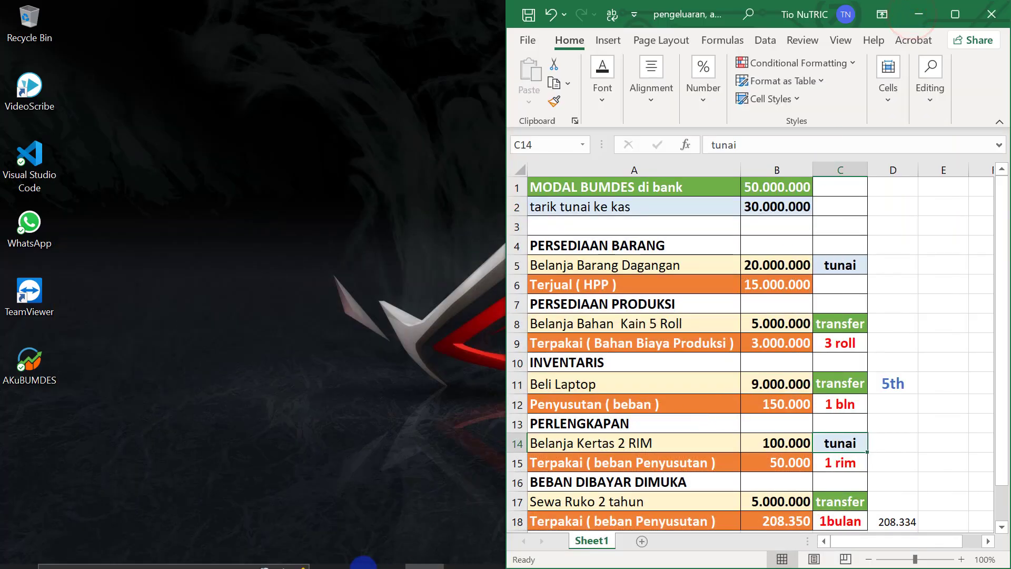
left_click(387, 553)
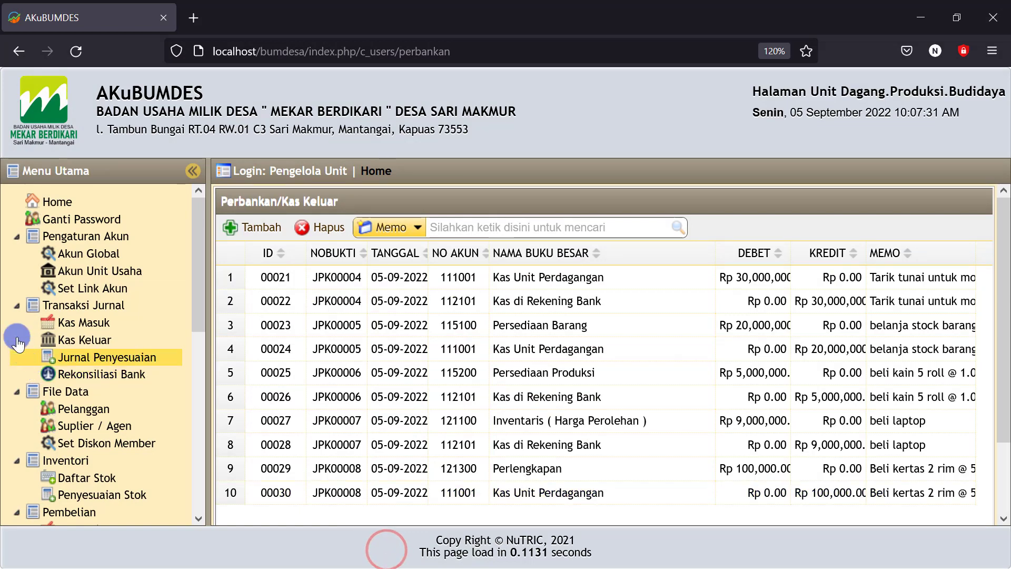
Create a Kas Keluar entry dated 05-09-2022, credited to Kas di Rekening Bank (112101).
left_click(71, 340)
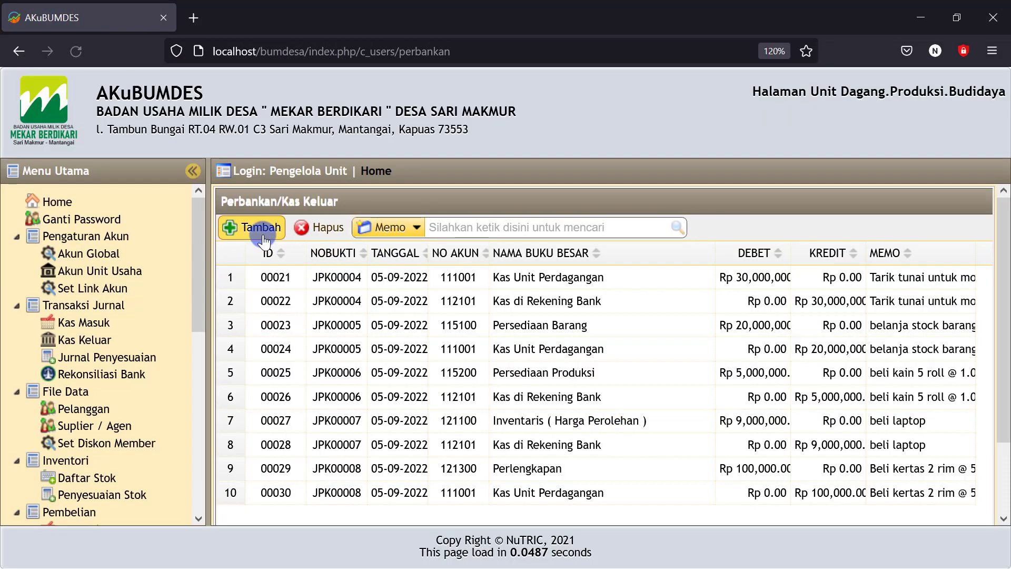
left_click(254, 227)
left_click(330, 168)
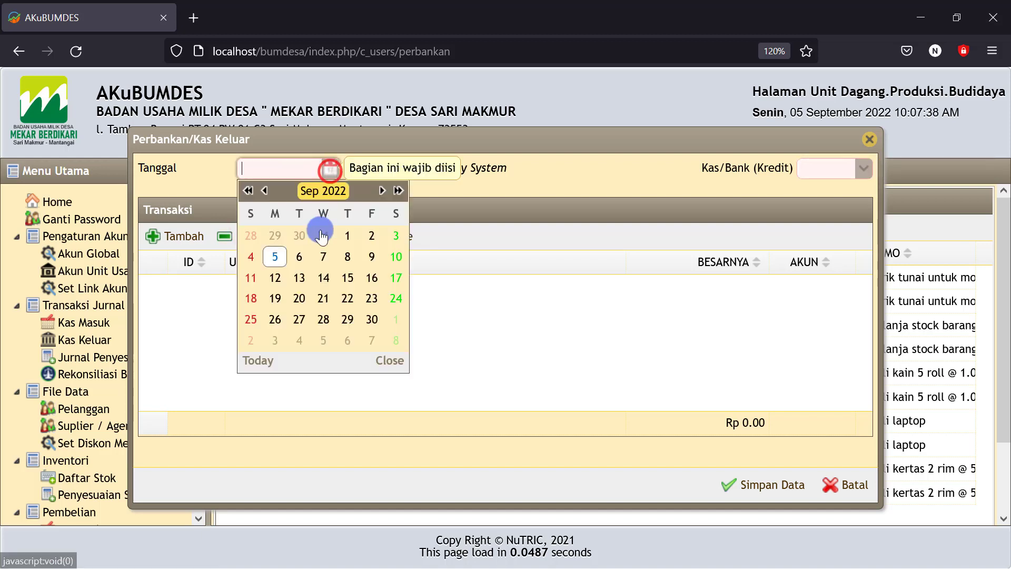
left_click(274, 253)
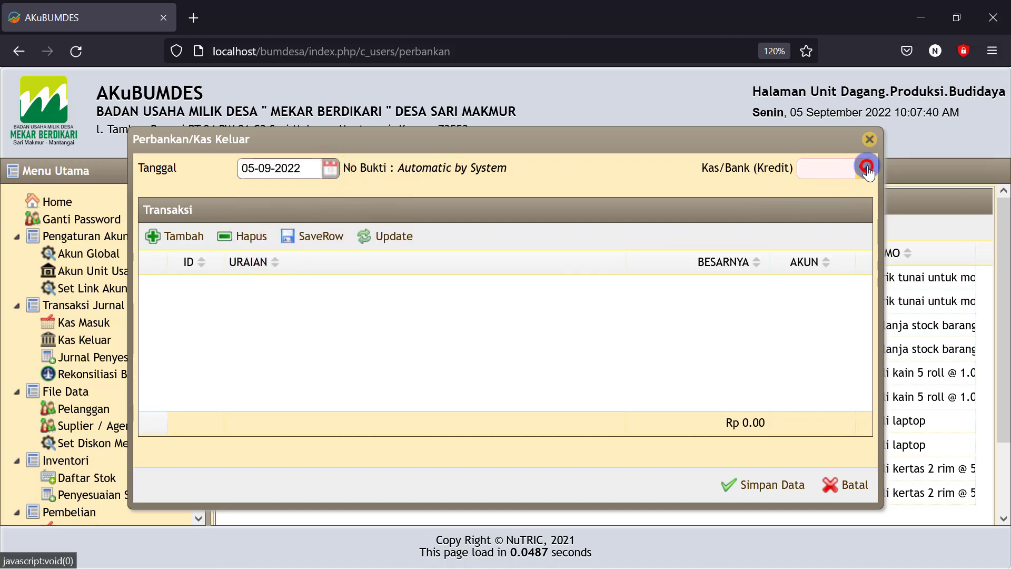
left_click(864, 168)
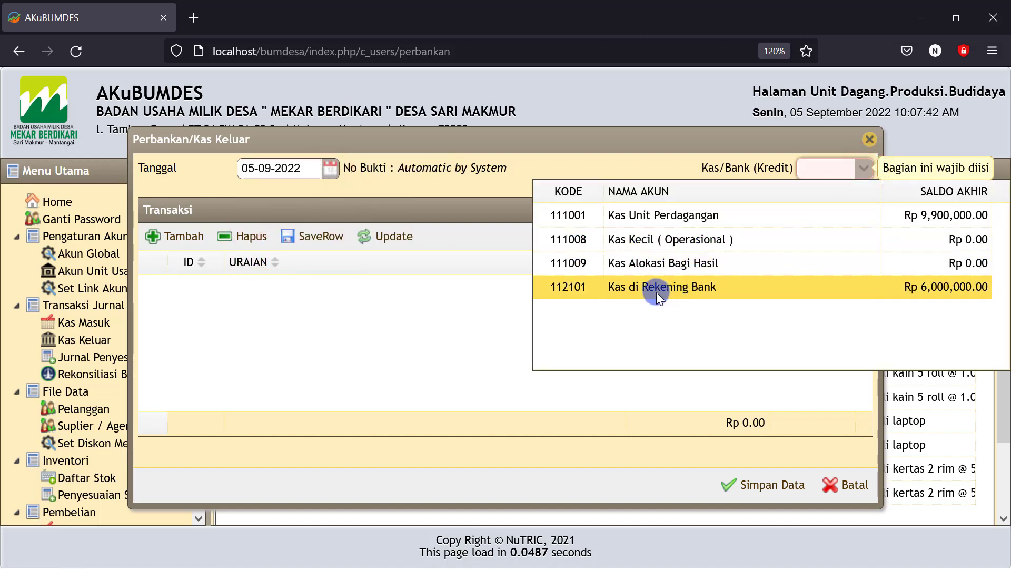
left_click(642, 286)
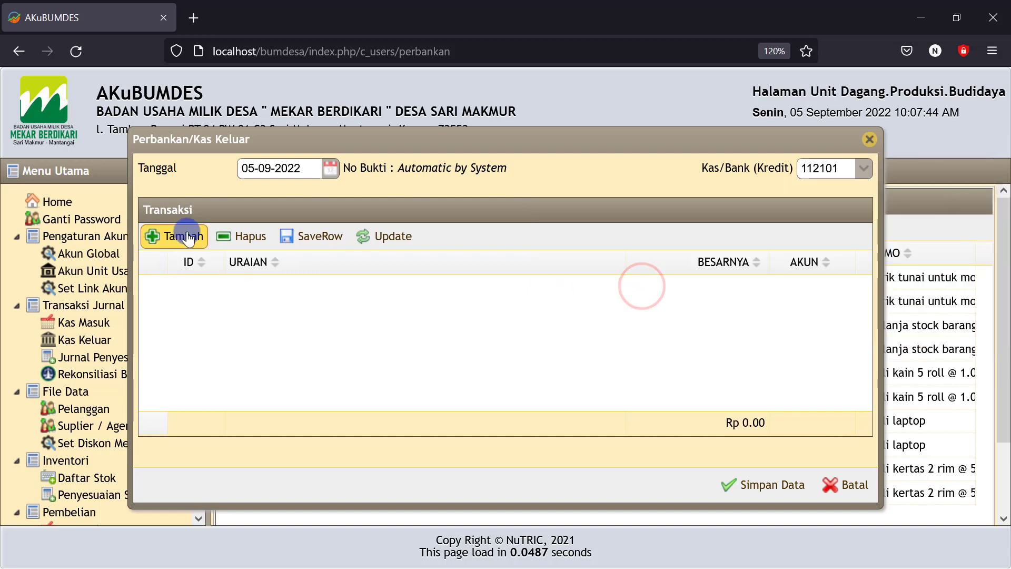
Start a transaction line on the Beban Dibayar Dimuka account with the description "sewa ruko 2 tahun @ 2.500.000".
left_click(172, 240)
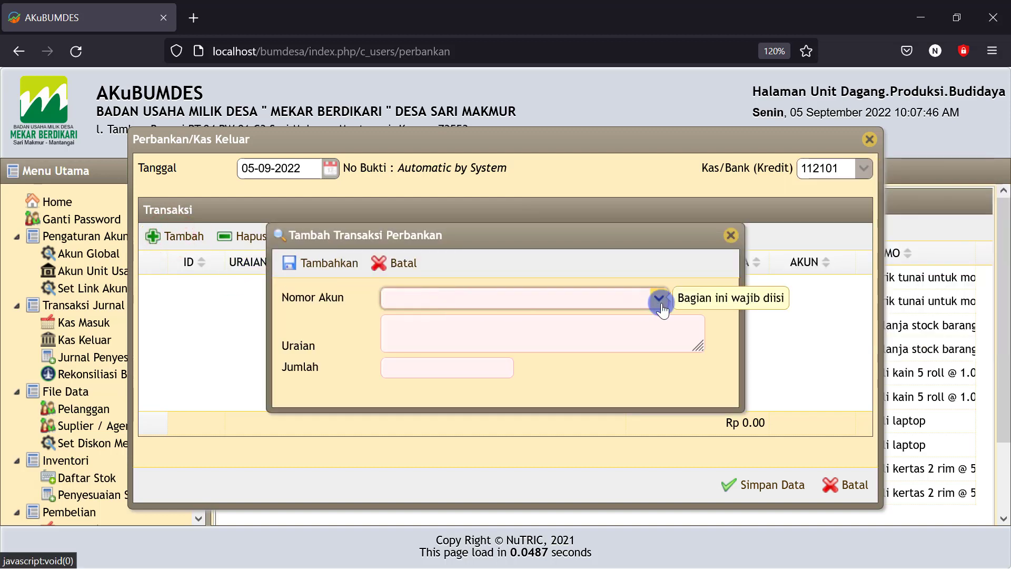
left_click(424, 295)
type("beban di")
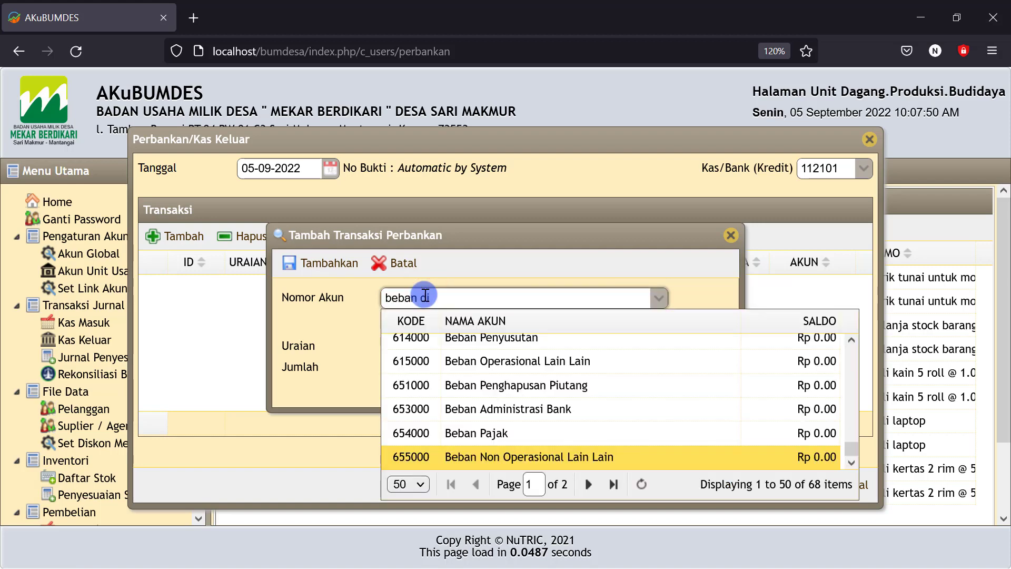
left_click(495, 345)
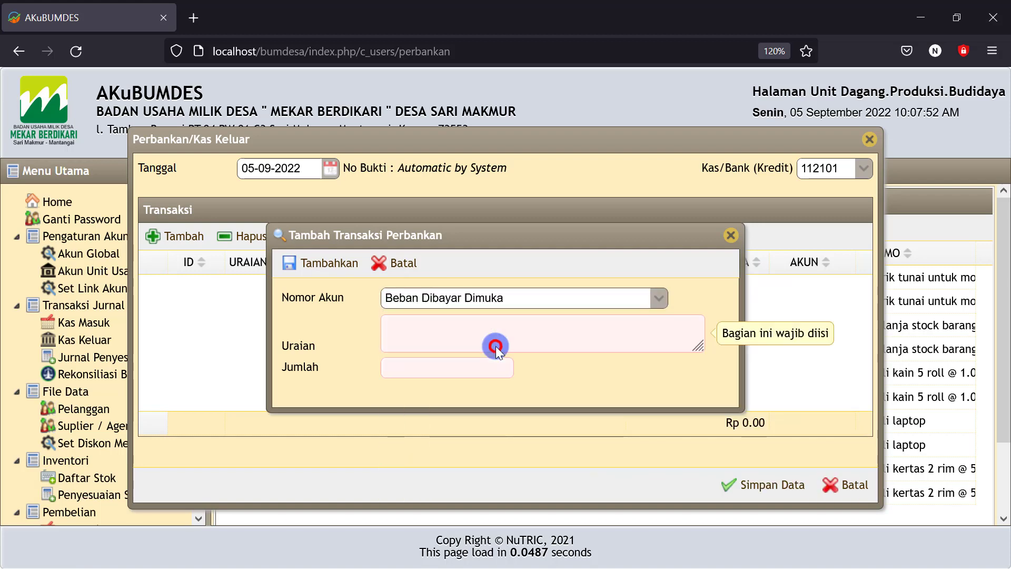
left_click(399, 334)
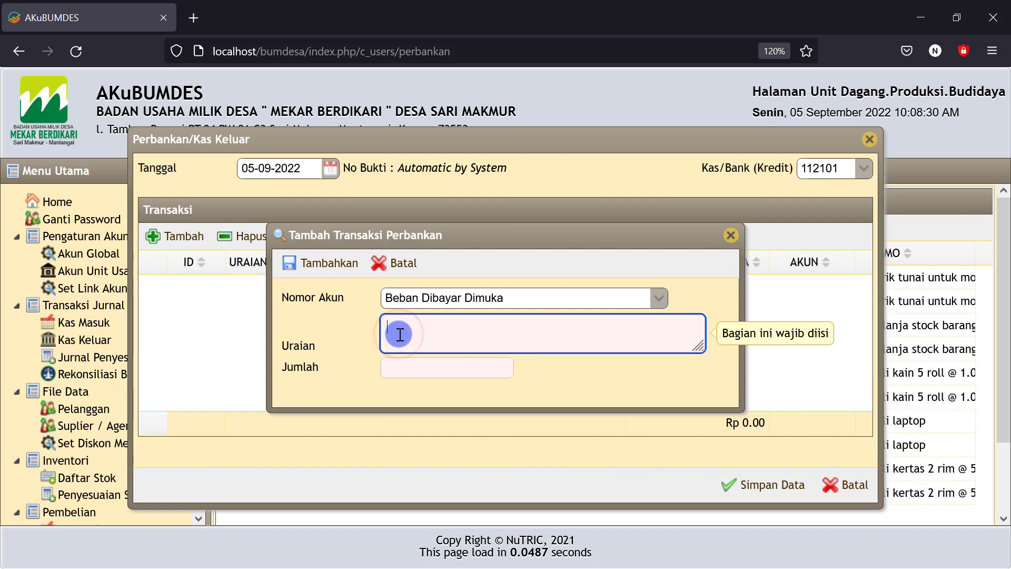
type("sewa ruko 2 tahun @ 2.500.000")
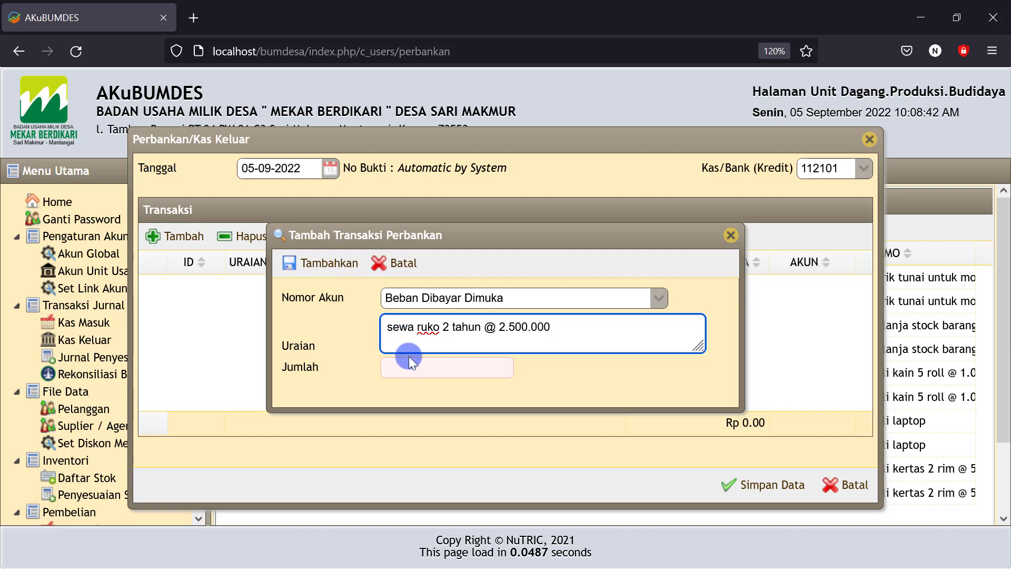
Set the shop rent line's amount to Rp 5.000.000 and add it to the transaction.
left_click(410, 360)
type("5000000")
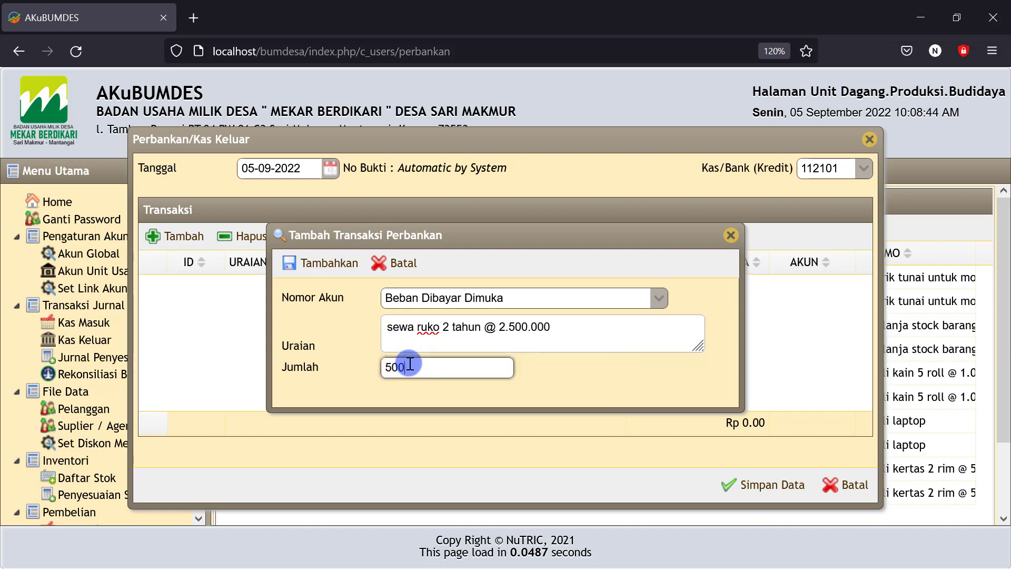
left_click(563, 393)
left_click(323, 268)
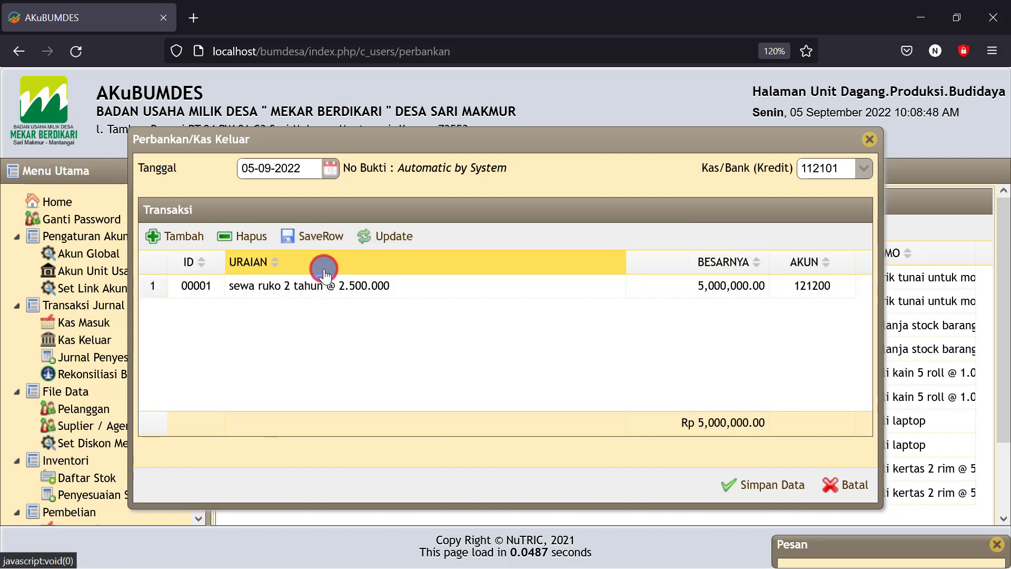
Save the shop rent Kas Keluar entry and display the Neraca report for 05-09-2022.
left_click(743, 487)
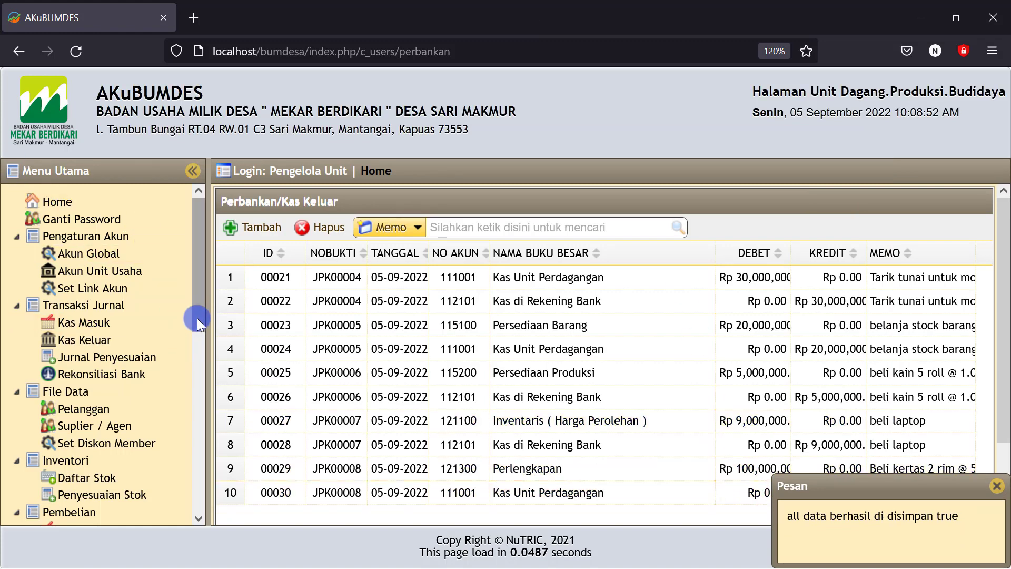
scroll(194, 342, "down", 8)
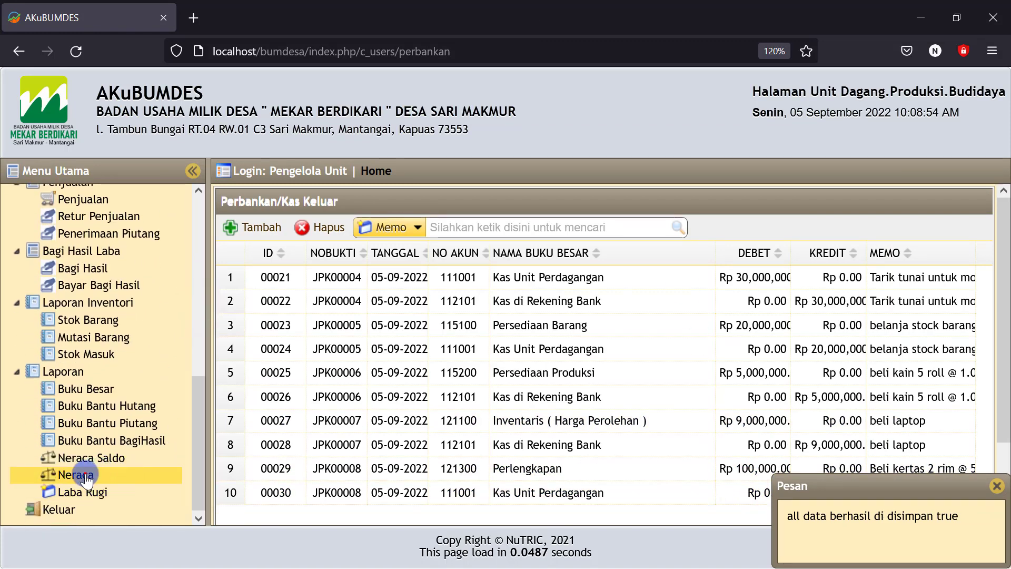
left_click(115, 476)
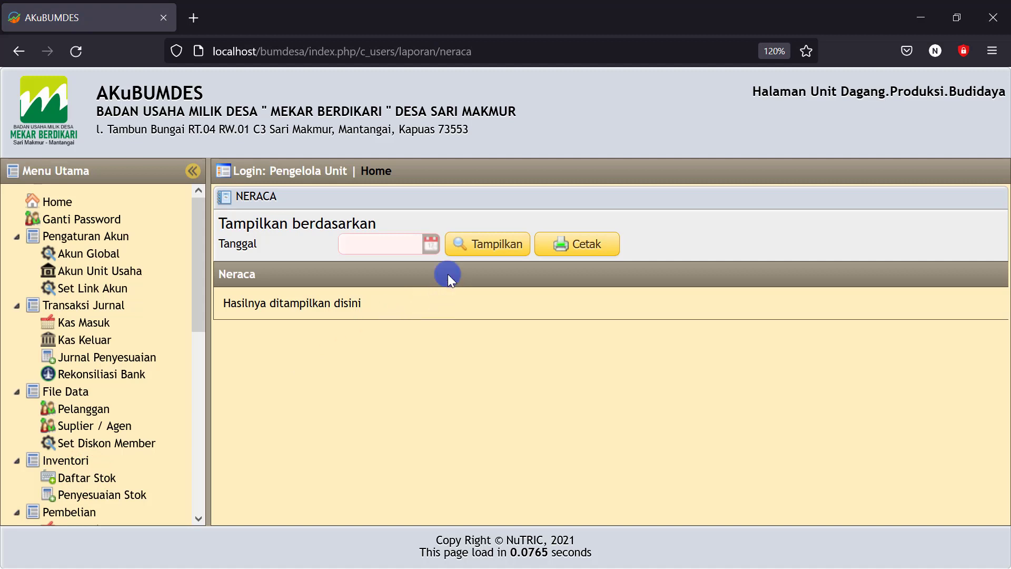
left_click(431, 244)
left_click(376, 329)
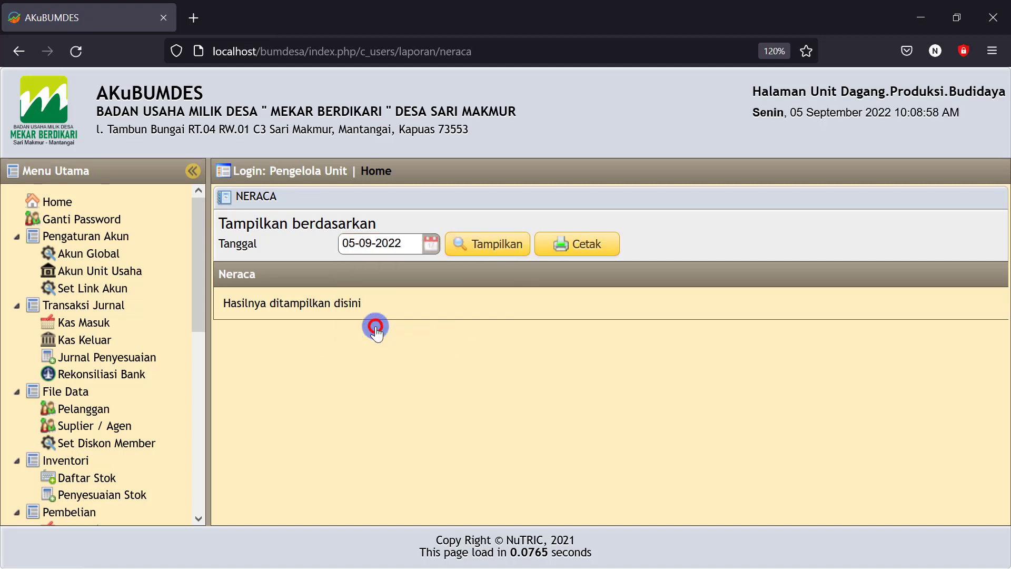
left_click(487, 243)
Examine the Kas Umum group in the Neraca, comparing its cash accounts' amounts with the group total.
scroll(571, 426, "down", 2)
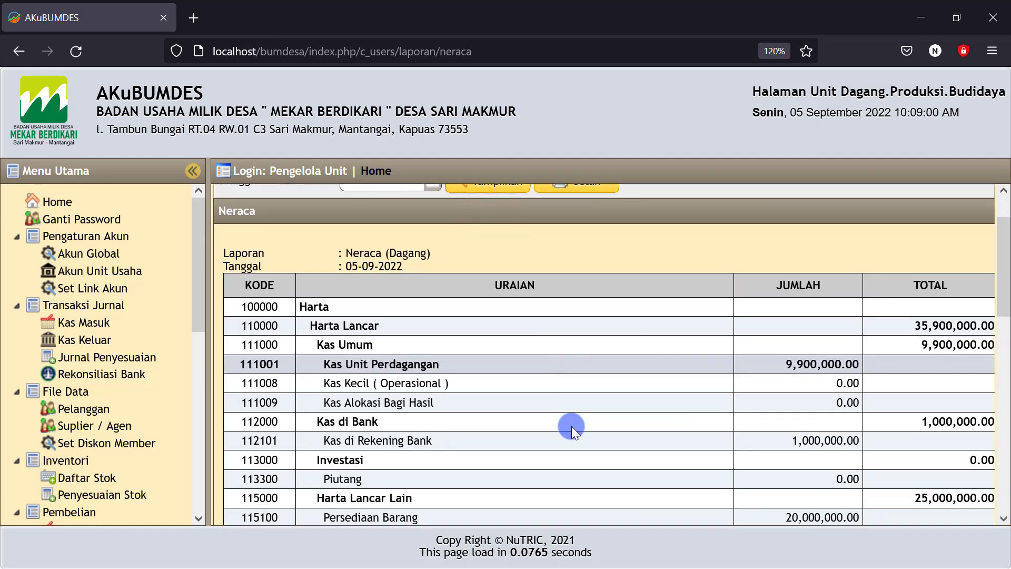
scroll(570, 425, "down", 1)
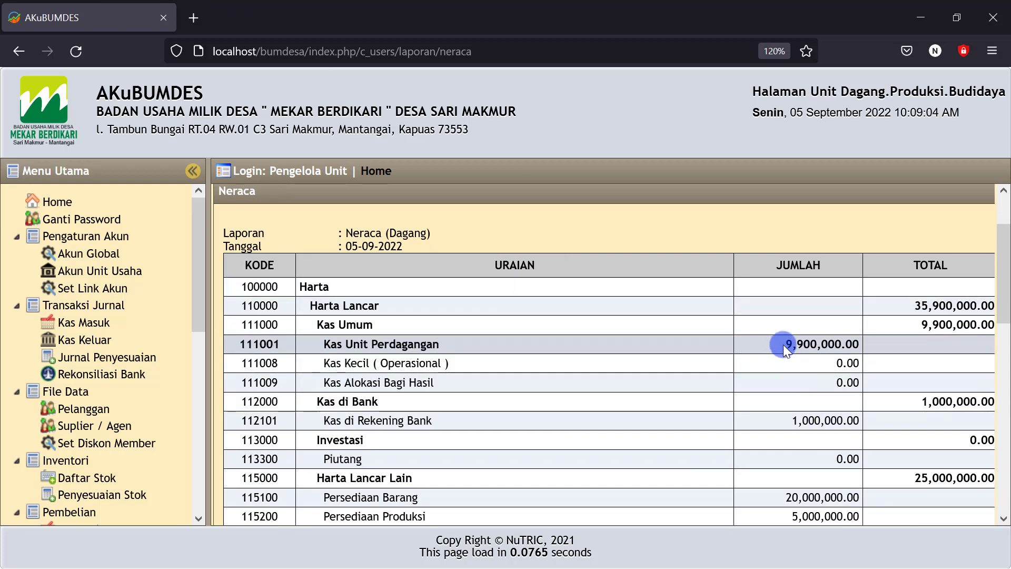
left_click_drag(782, 343, 857, 342)
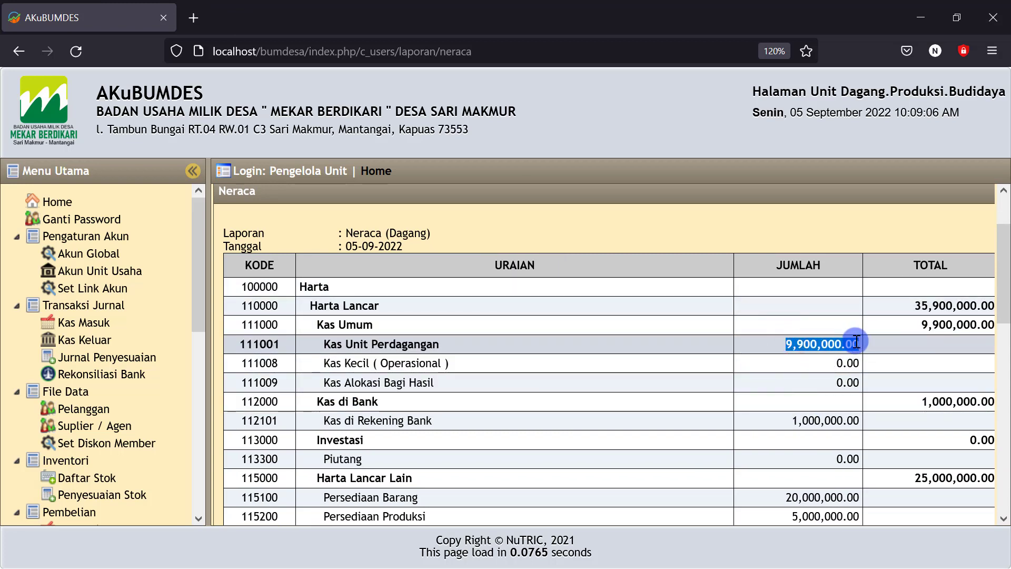
left_click(919, 323)
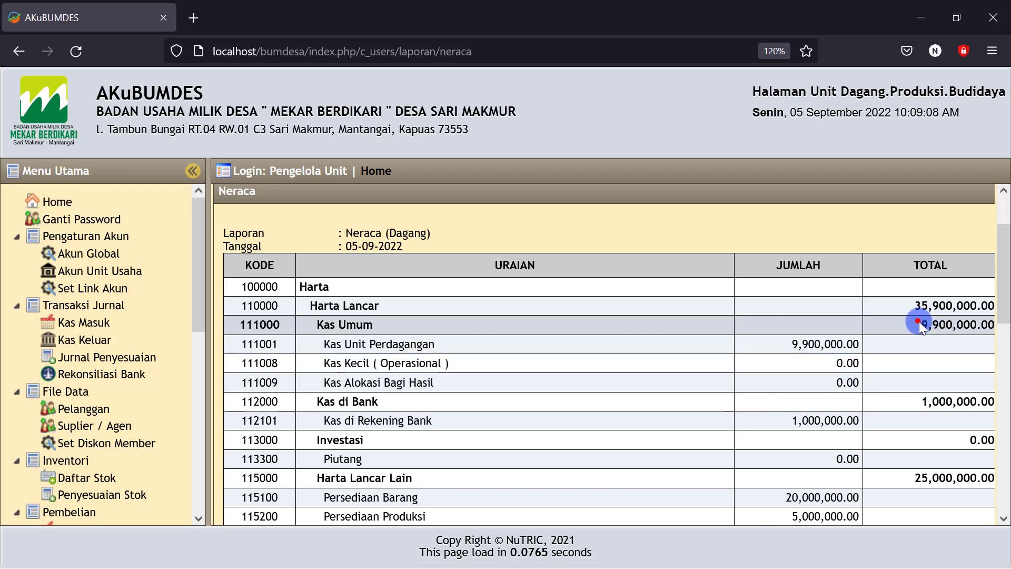
left_click_drag(920, 326, 385, 347)
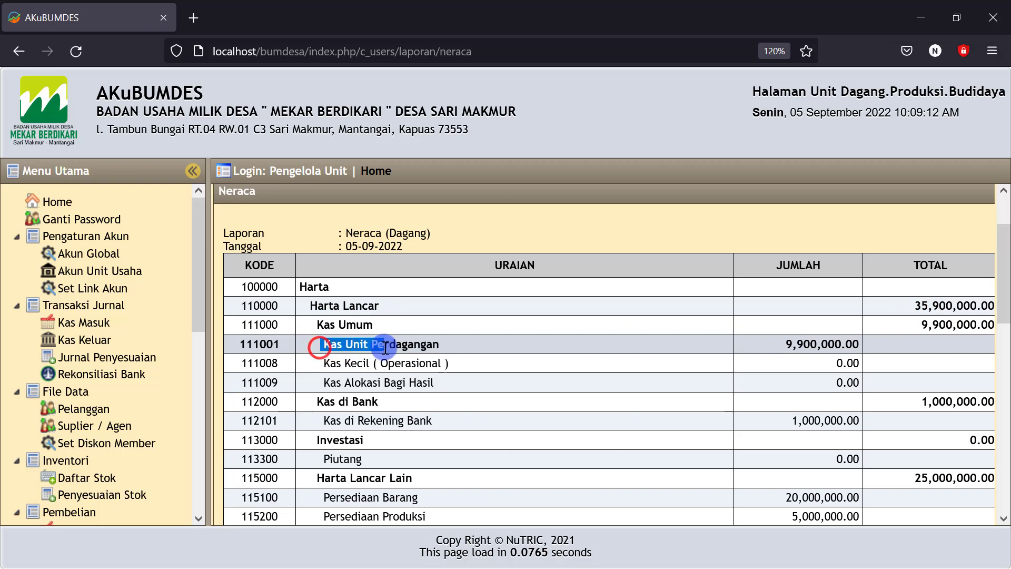
left_click_drag(322, 362, 424, 383)
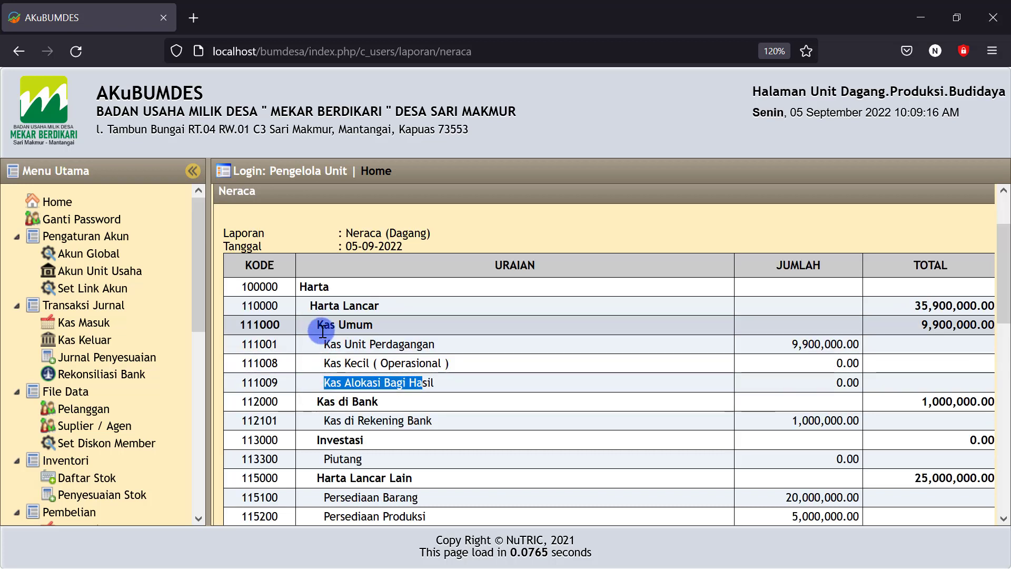
left_click_drag(316, 325, 391, 327)
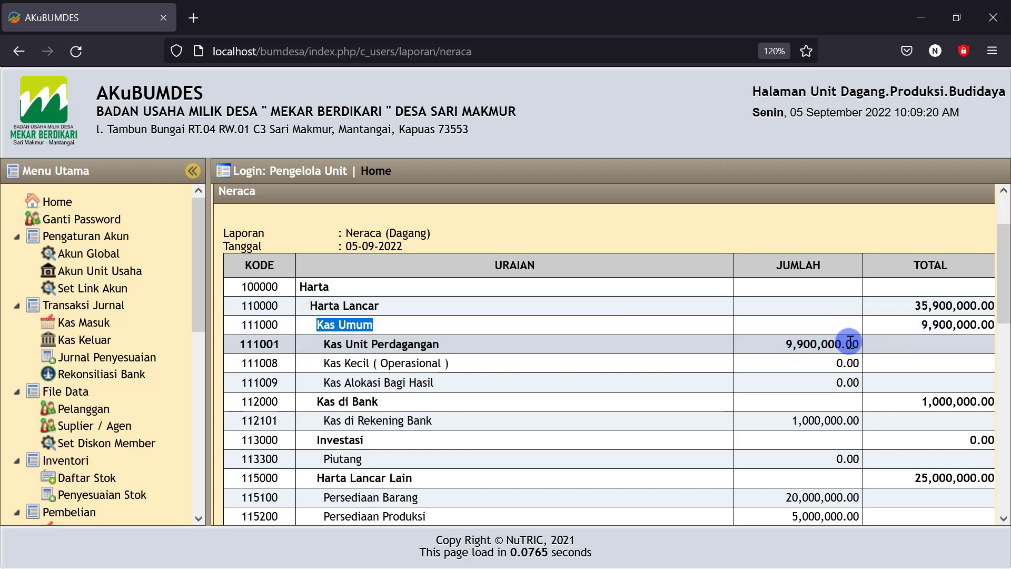
double_click(924, 325)
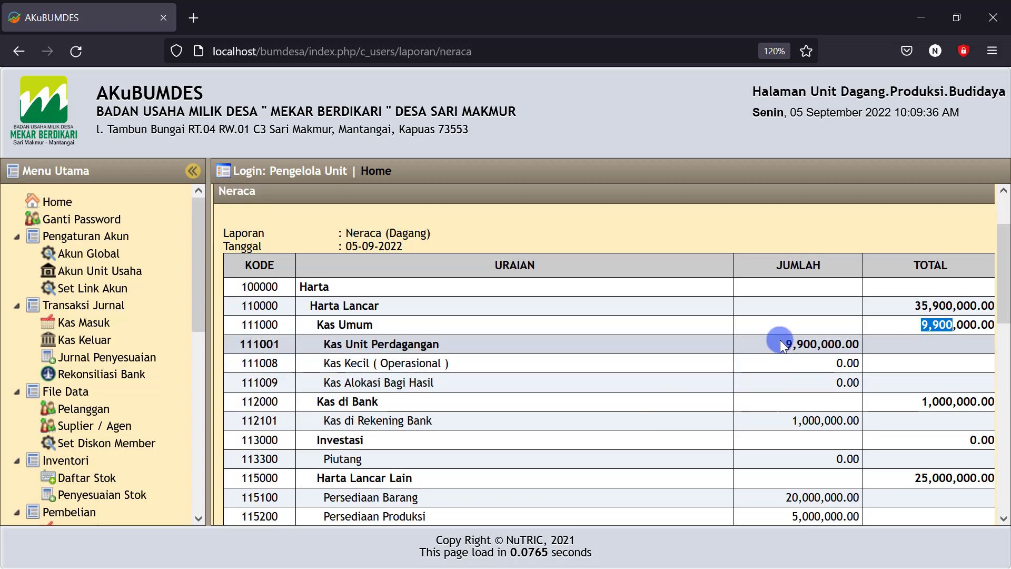
Check the Kas di Rekening Bank amount against Kas Unit Perdagangan, and review the inventory and non-current asset lines in the Neraca.
left_click_drag(317, 421, 429, 421)
left_click_drag(774, 420, 846, 420)
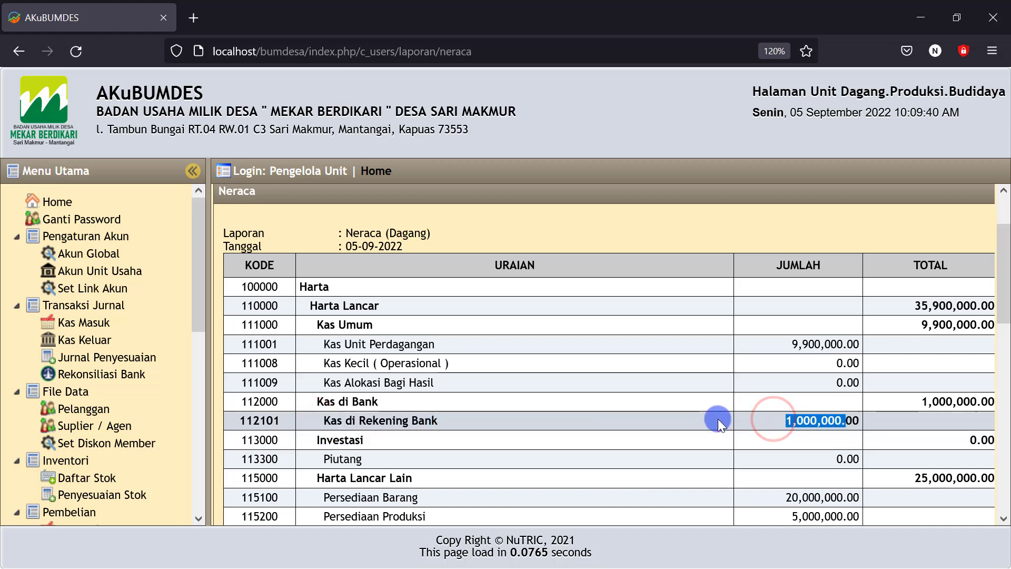
scroll(718, 418, "down", 3)
scroll(719, 418, "up", 3)
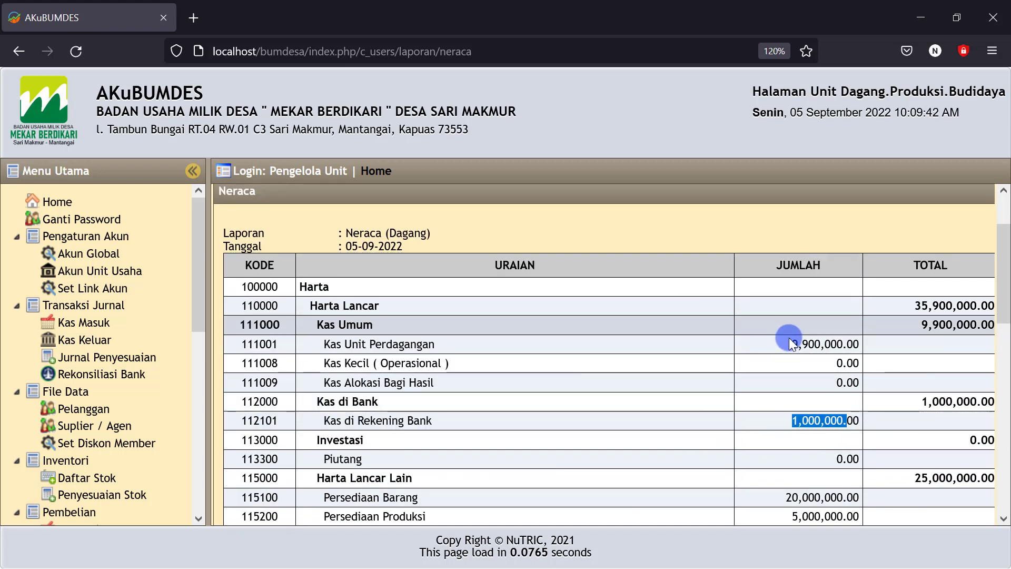
left_click_drag(773, 342, 802, 344)
scroll(678, 431, "down", 3)
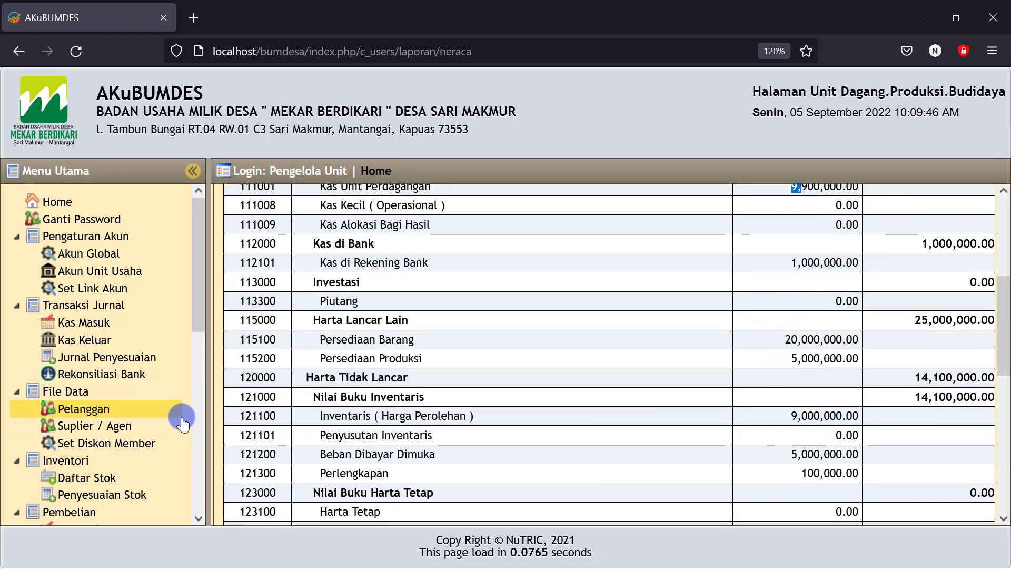
Open the Buku Besar report and choose Kas di Rekening Bank as the account to display.
scroll(136, 472, "down", 5)
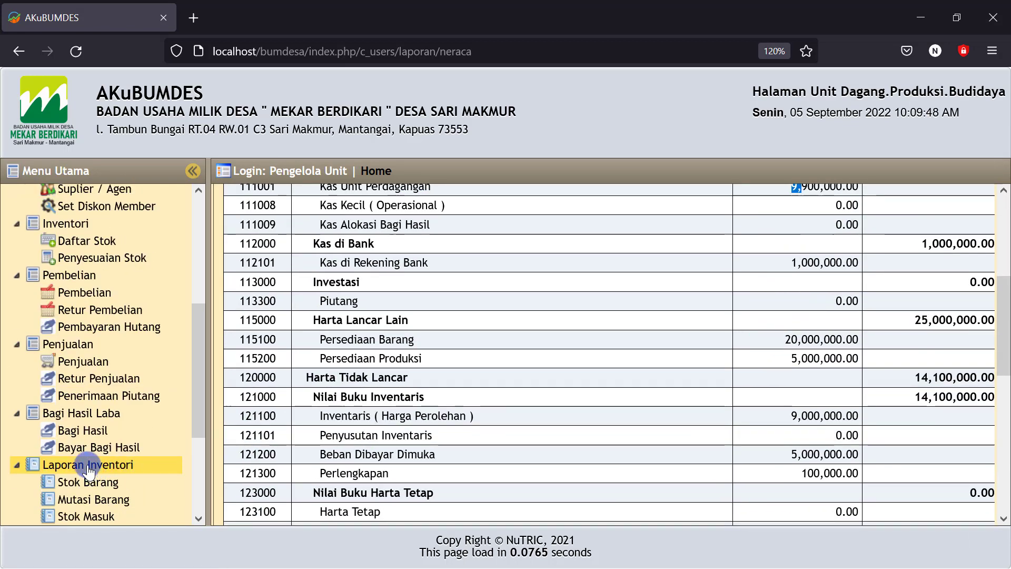
scroll(93, 466, "down", 1)
scroll(93, 466, "down", 2)
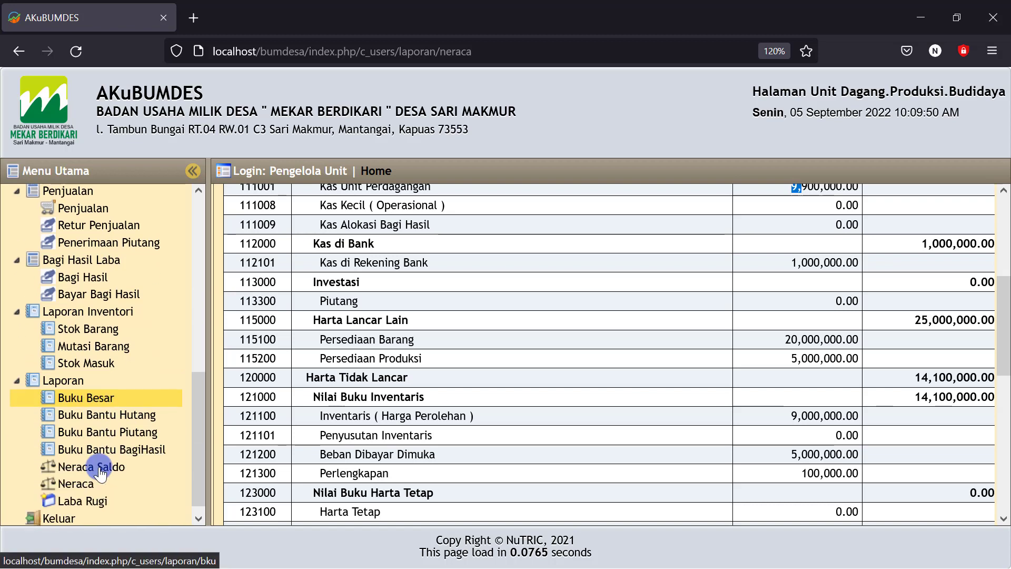
left_click(92, 398)
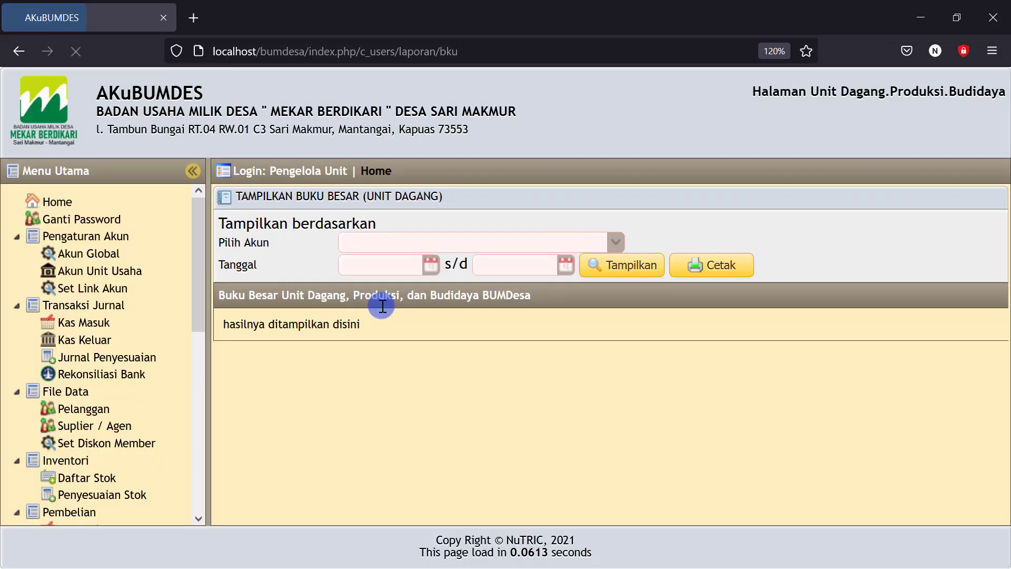
left_click(614, 242)
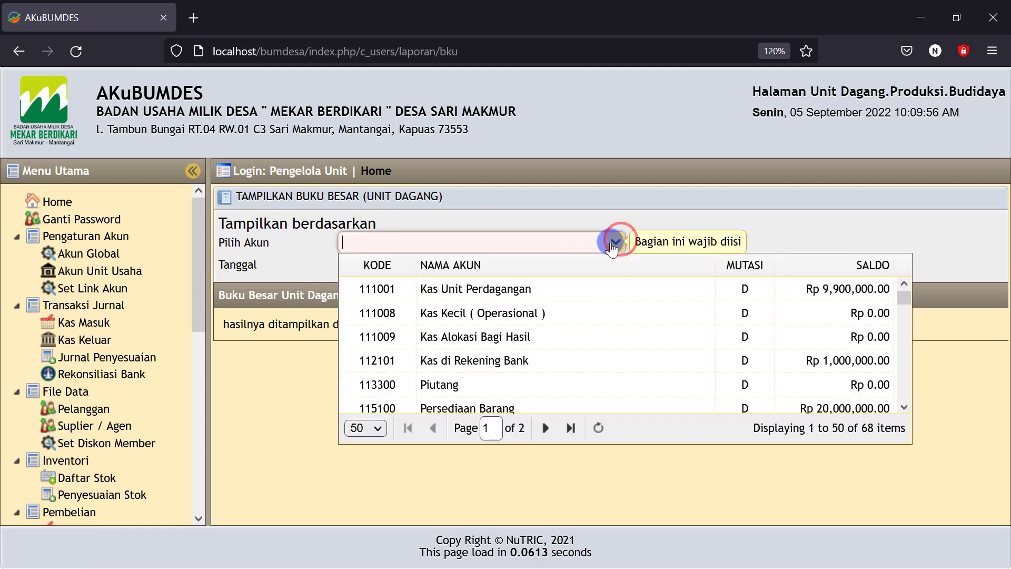
left_click(482, 359)
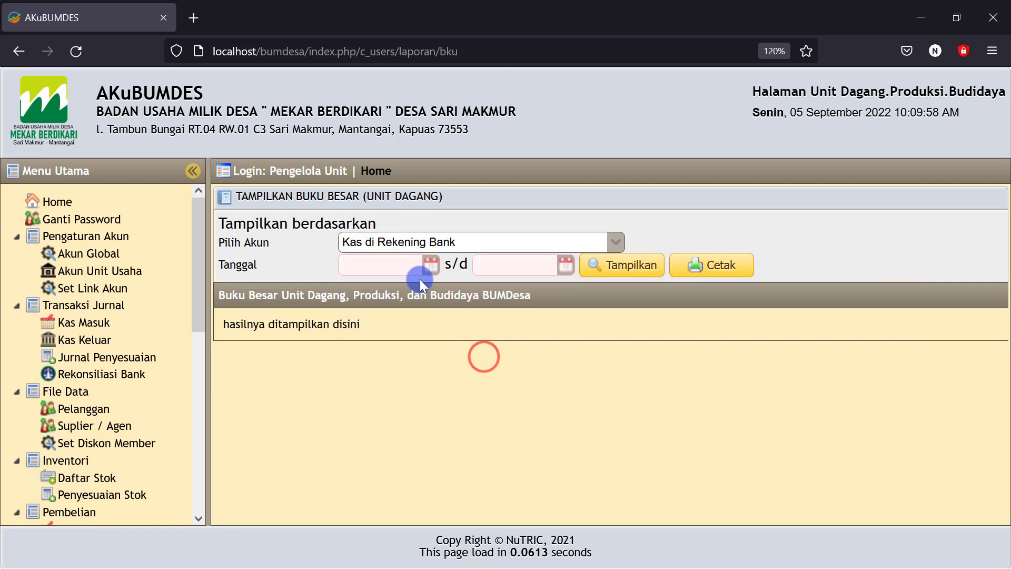
Display the Kas di Rekening Bank ledger for 01-09-2022 to 05-09-2022.
left_click(431, 266)
left_click(450, 329)
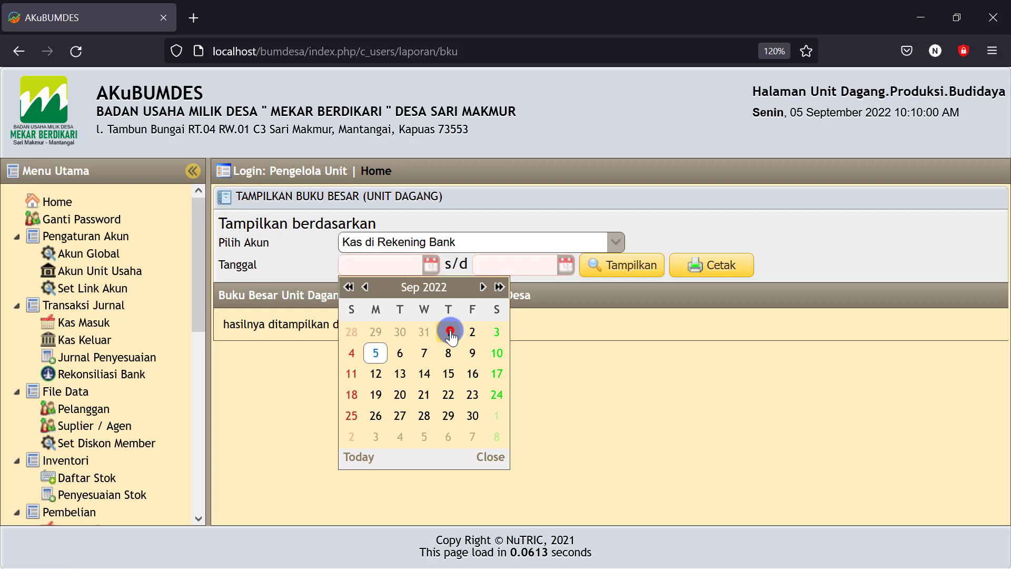
left_click(558, 271)
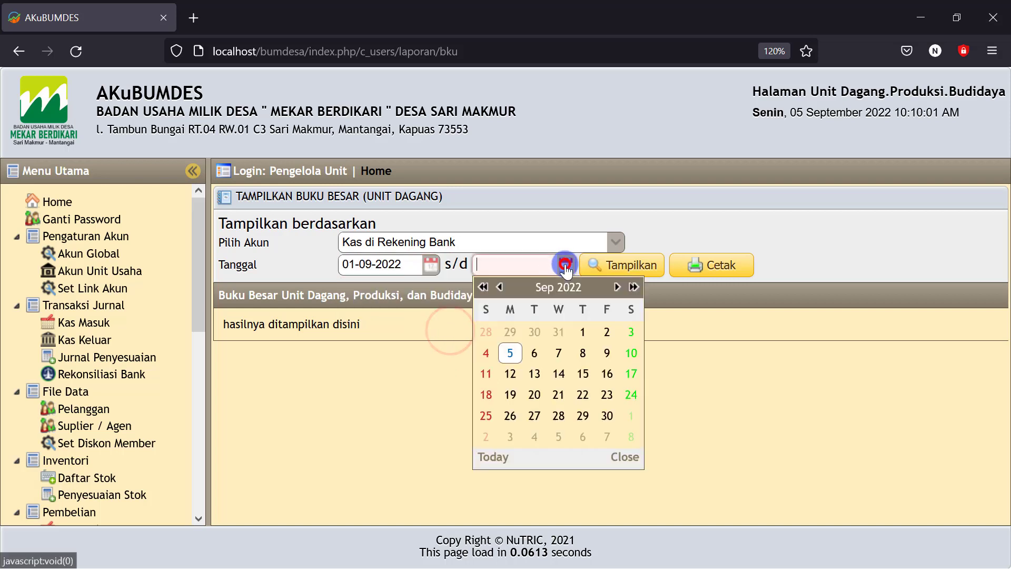
left_click(514, 349)
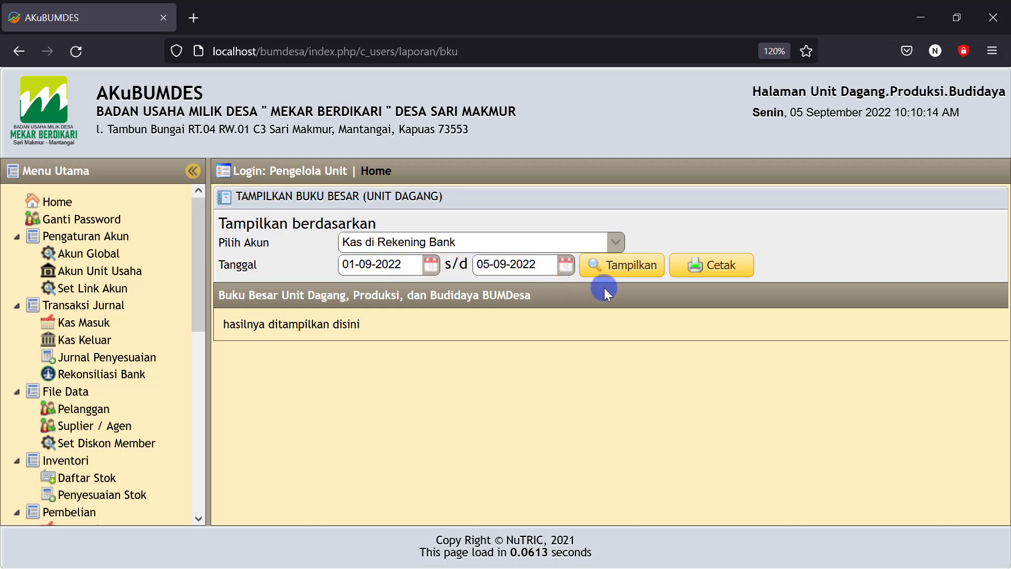
left_click(622, 271)
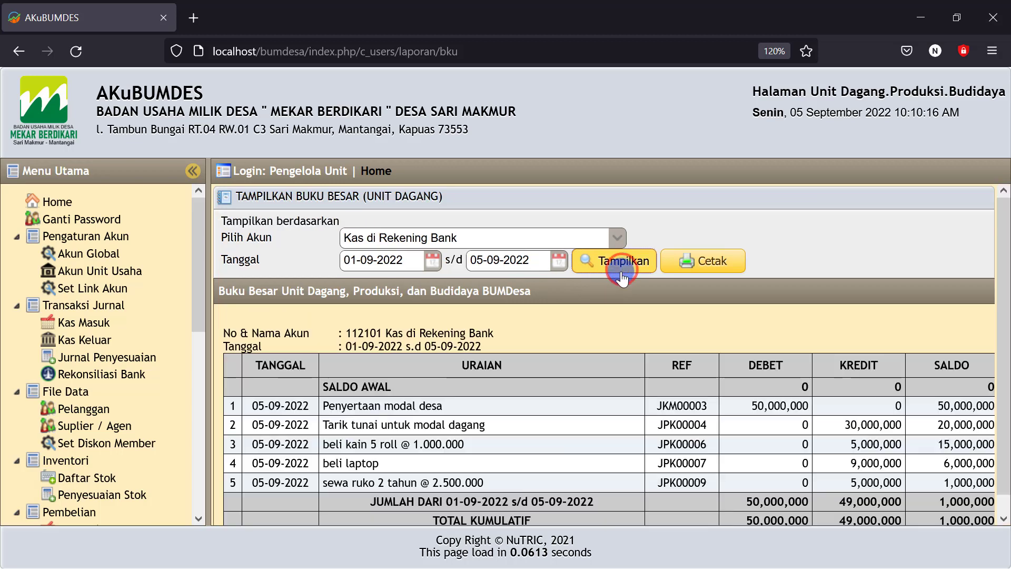
Examine the Kas di Rekening Bank ledger entries, including the cash withdrawal row, and view the printable PDF before closing it.
scroll(529, 399, "down", 1)
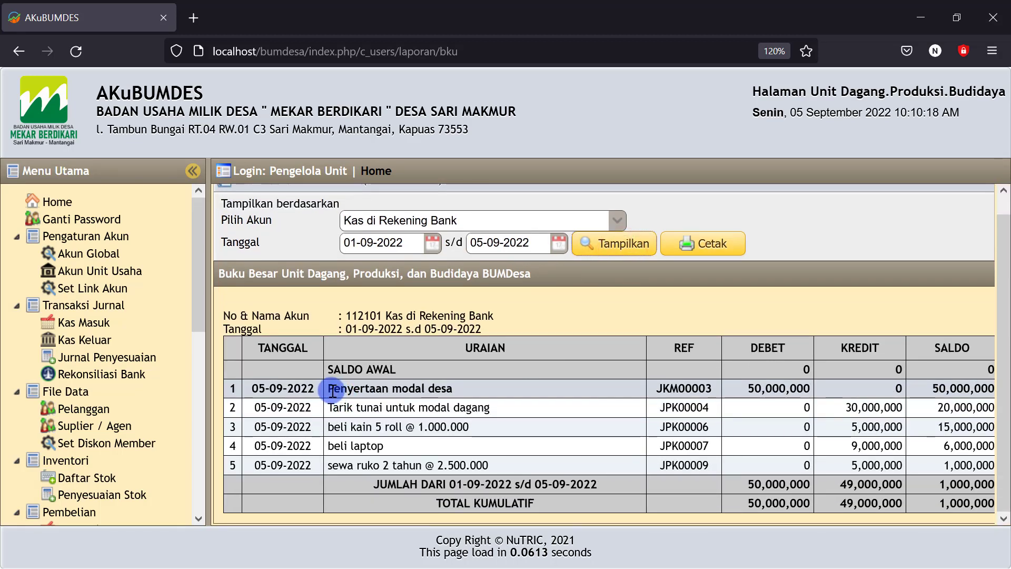
left_click_drag(334, 388, 669, 391)
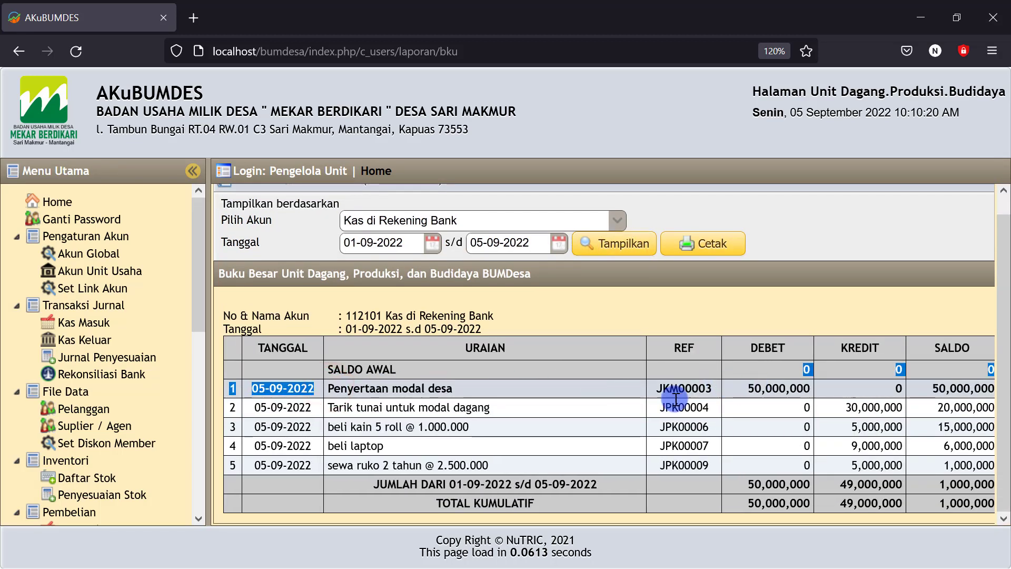
left_click(540, 411)
left_click_drag(555, 408, 327, 408)
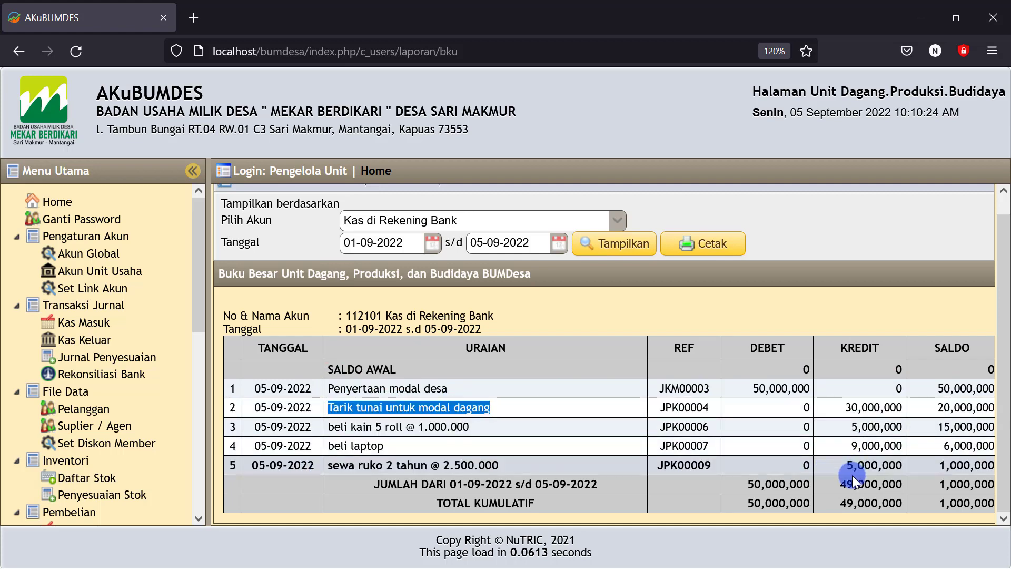
left_click(703, 245)
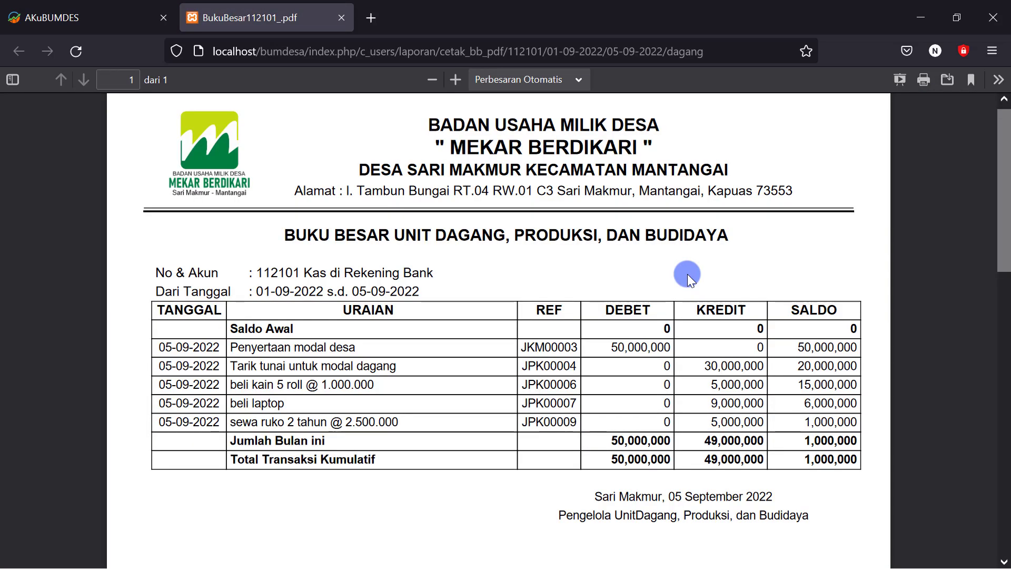
left_click(340, 17)
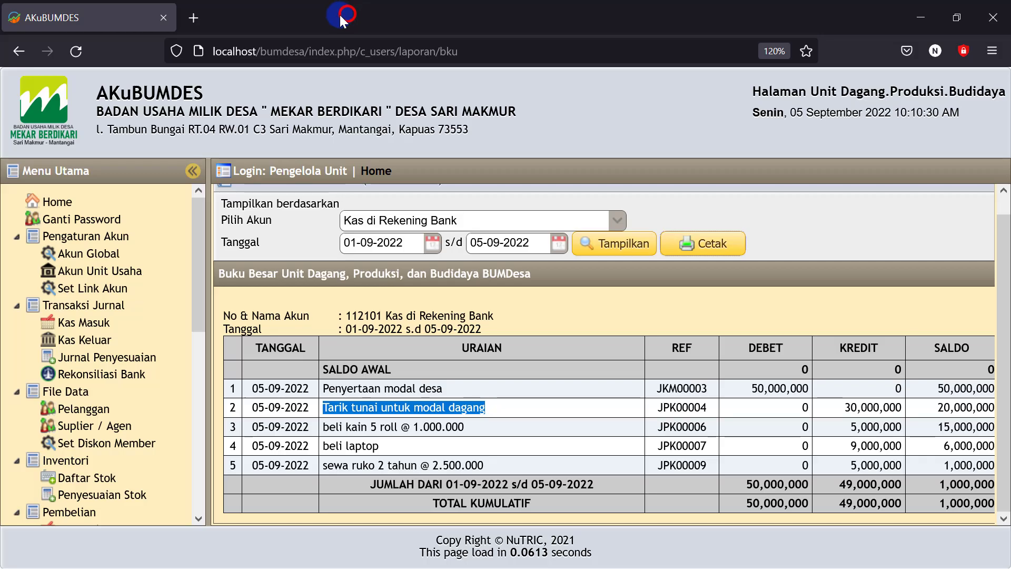
Display the Kas Unit Perdagangan ledger for the same dates and examine its three transaction rows.
left_click(615, 220)
left_click(531, 263)
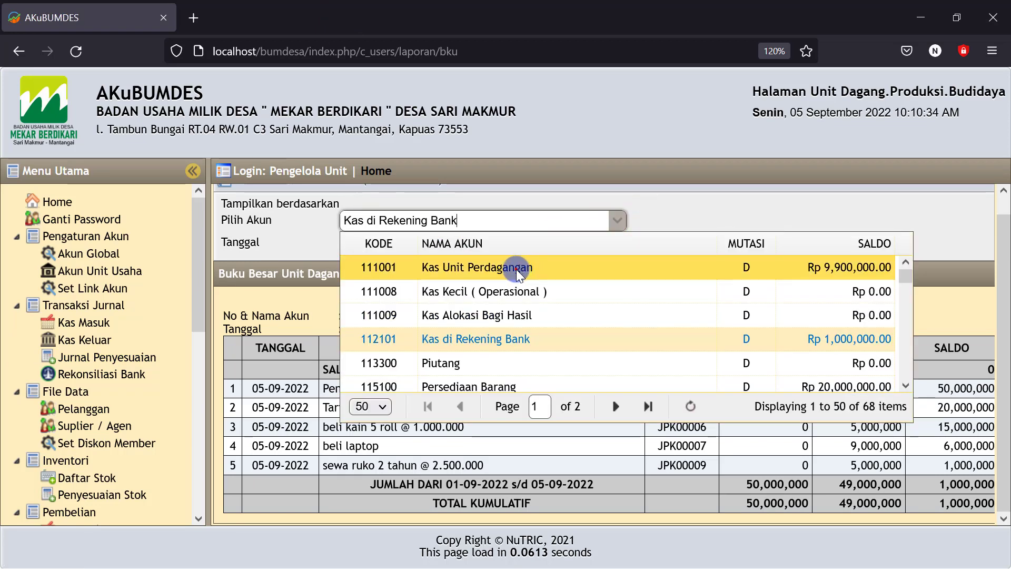
left_click(616, 243)
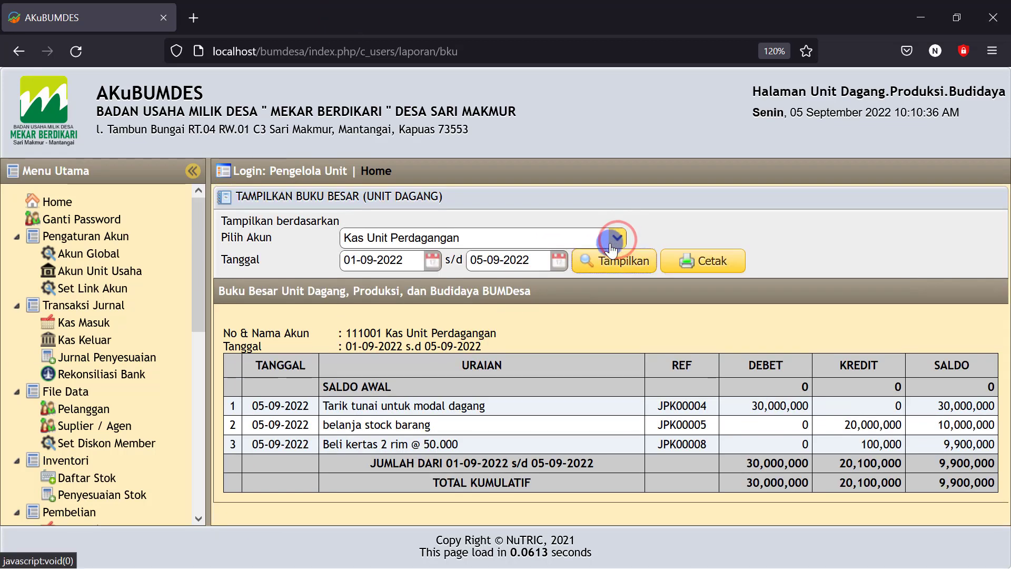
left_click(474, 404)
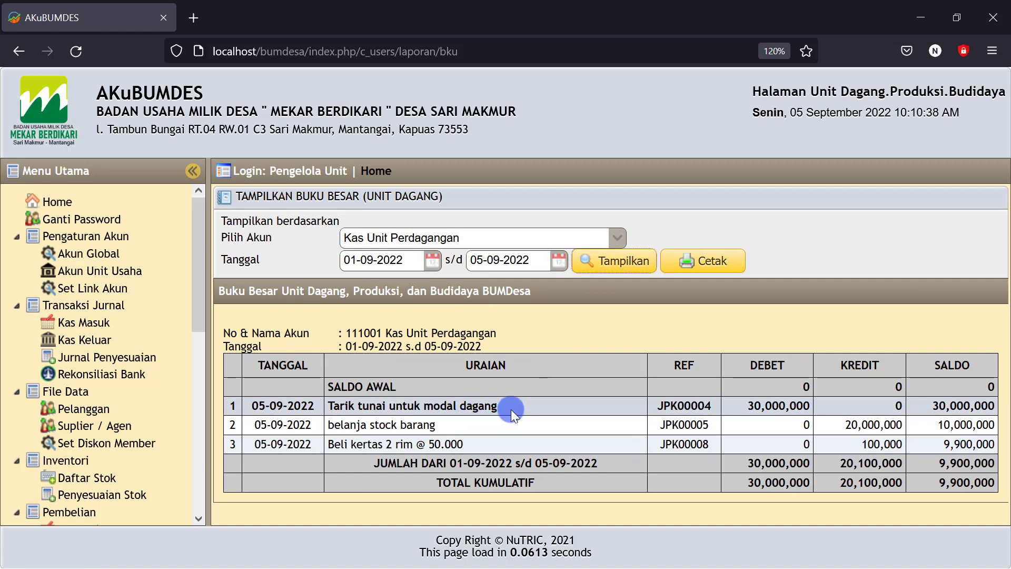
left_click(482, 428)
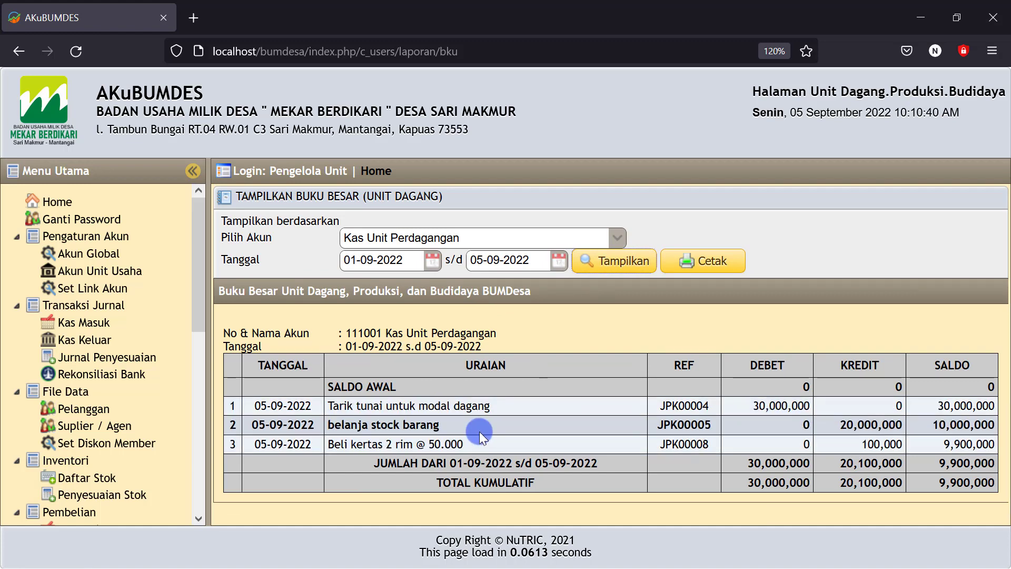
left_click(526, 445)
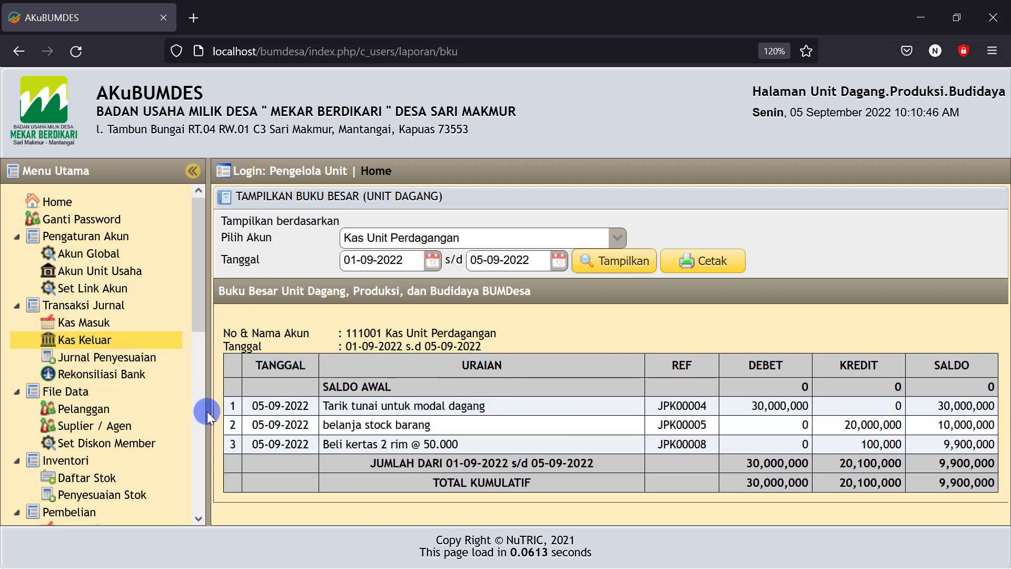
Switch to the expense workbook in Excel and examine the Belanja Barang Dagangan and Terjual ( HPP ) rows with their amounts.
left_click(913, 18)
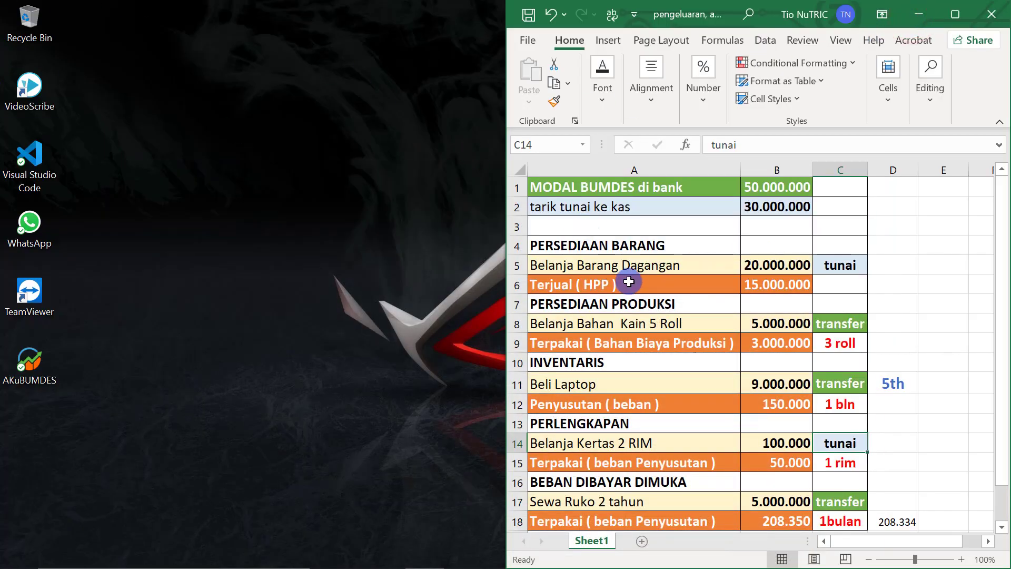
left_click(555, 265)
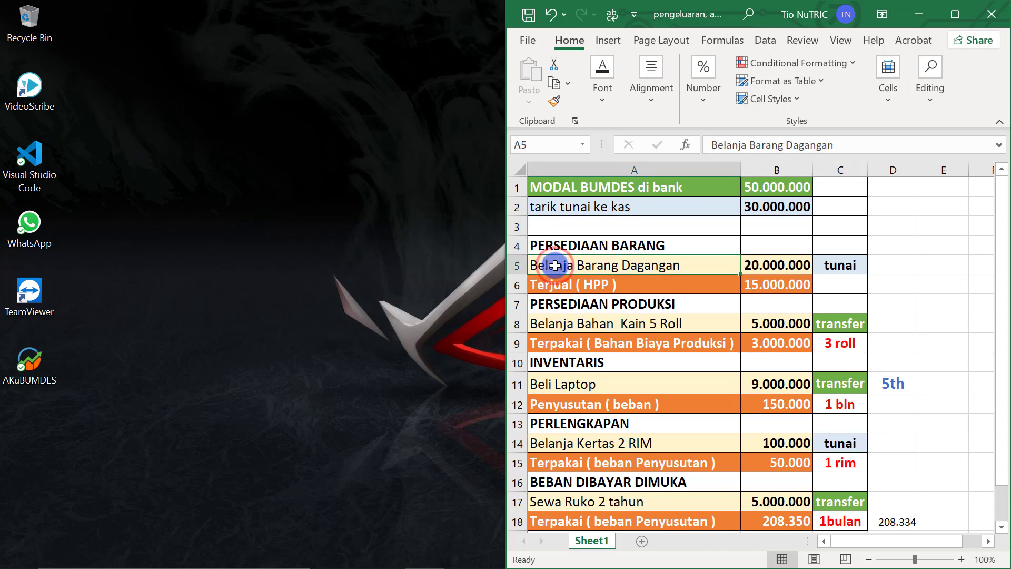
left_click(556, 285)
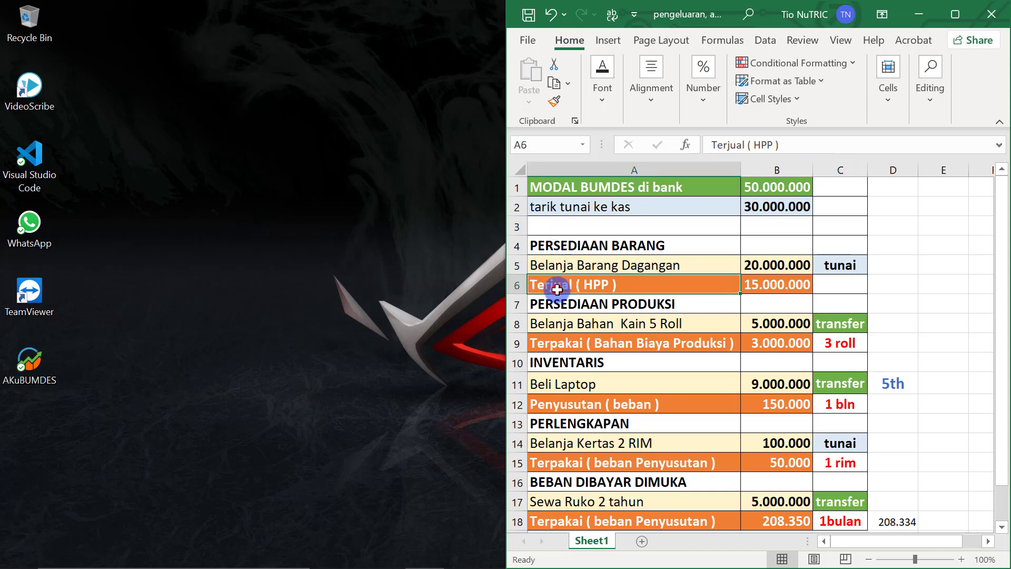
left_click(761, 291)
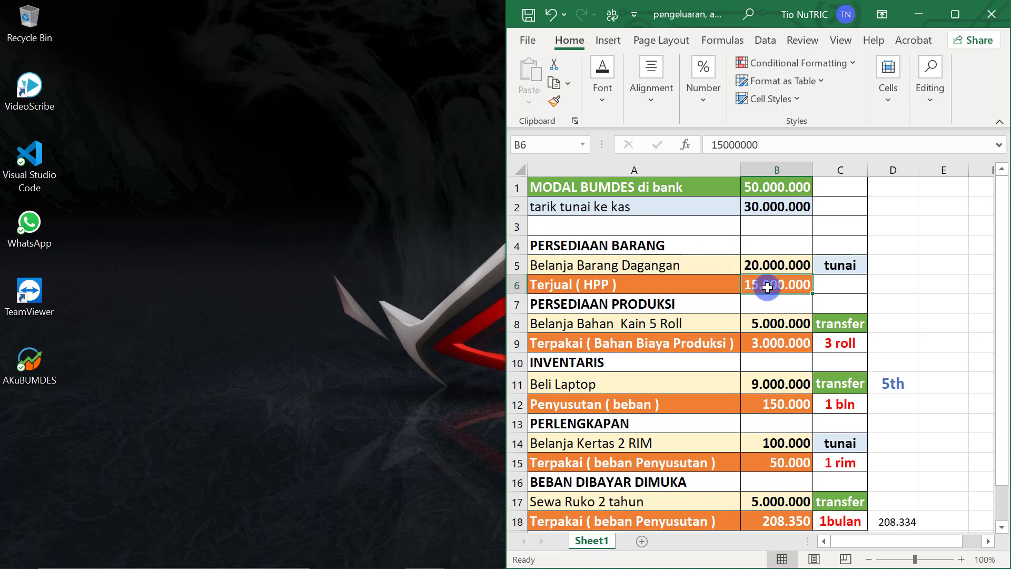
left_click(665, 267)
left_click(665, 285)
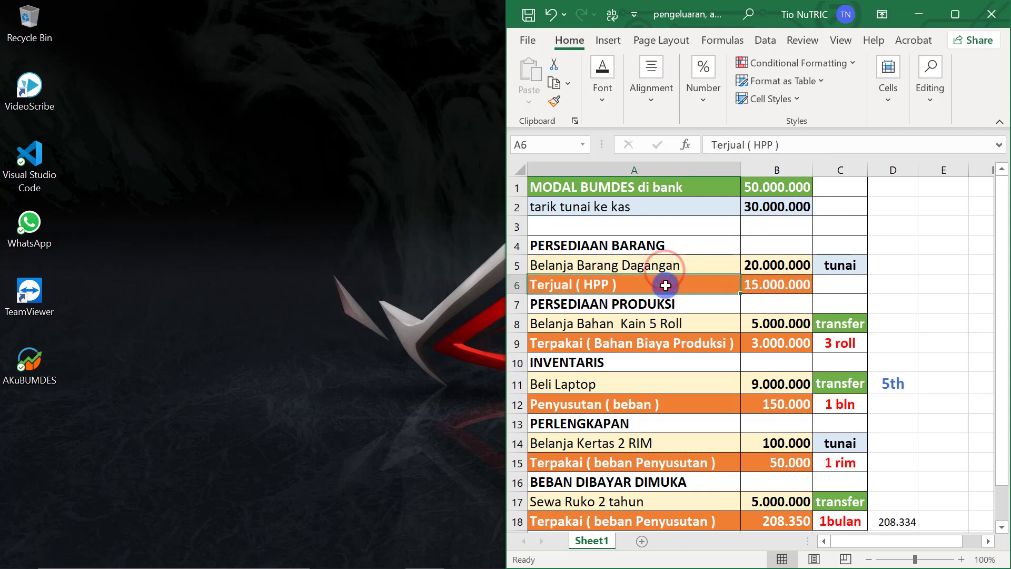
left_click(779, 281)
mouse_move(217, 566)
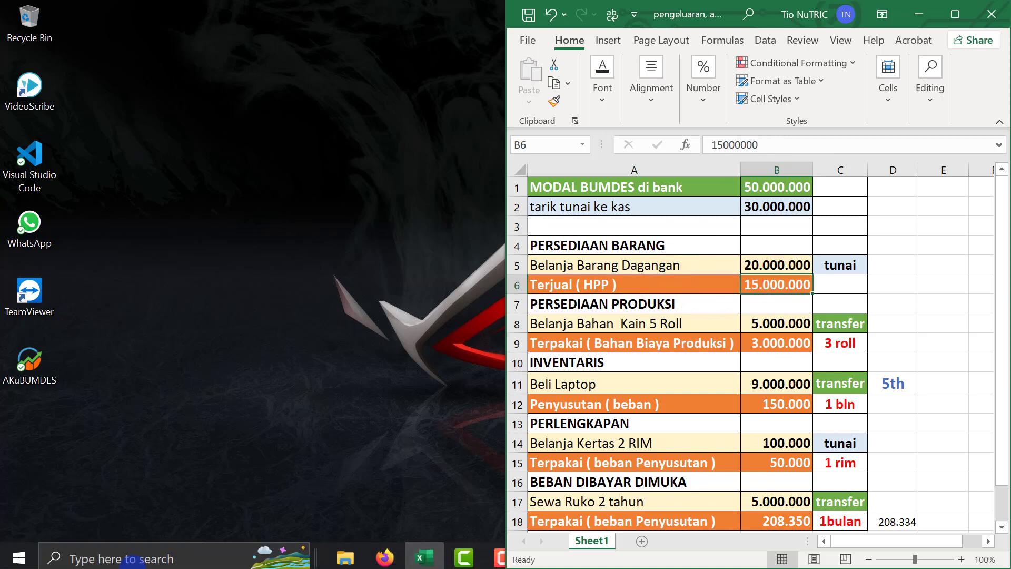
left_click(385, 553)
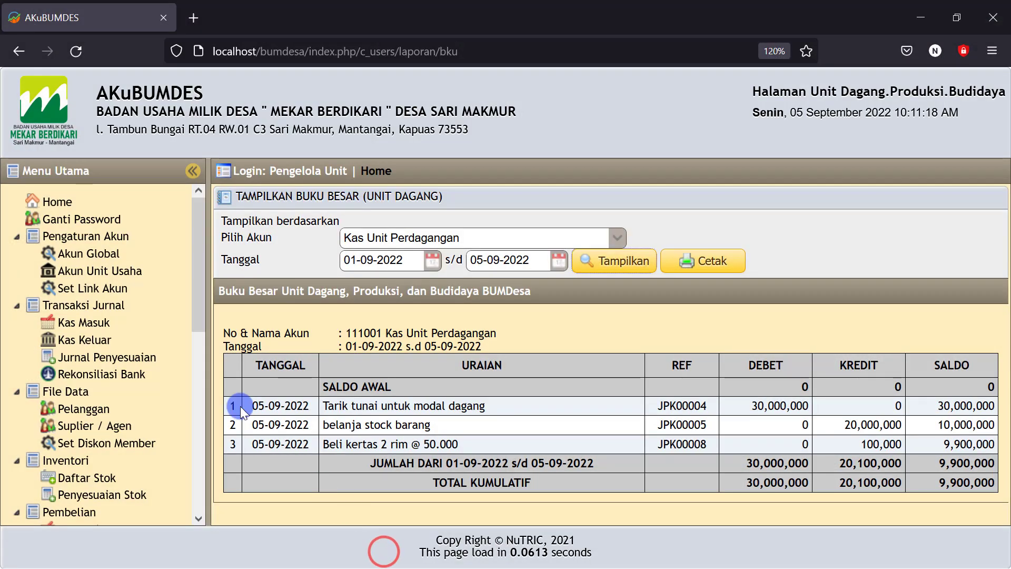
left_click(921, 16)
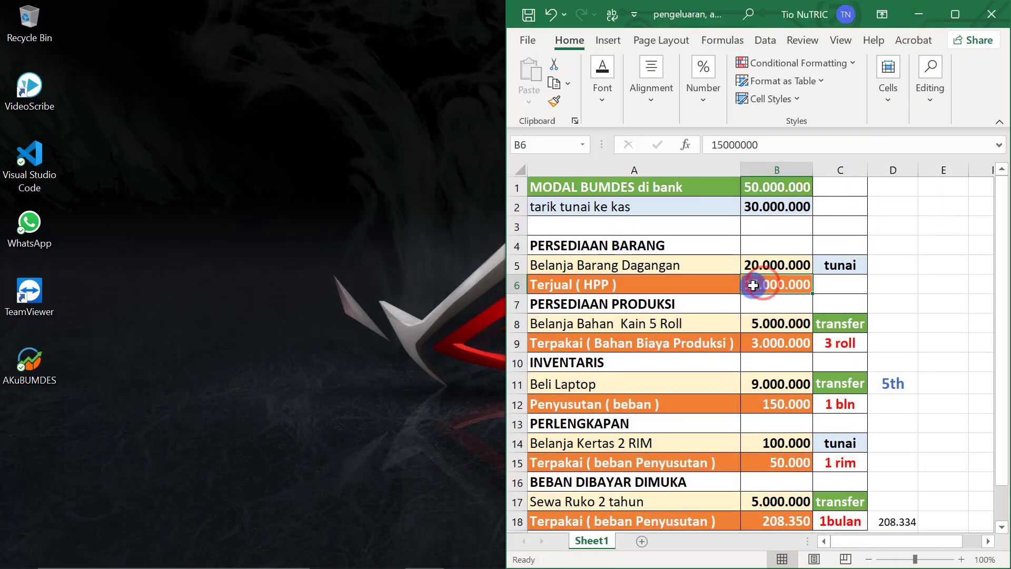
left_click(825, 285)
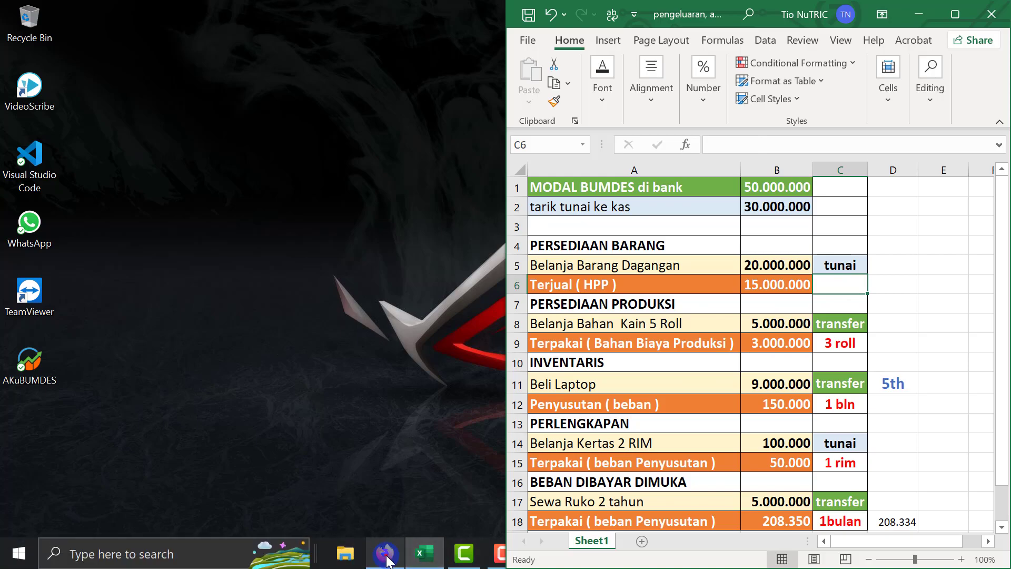
Switch back to AKuBUMDES in the browser and open the Kas Masuk transaction journal.
left_click(386, 555)
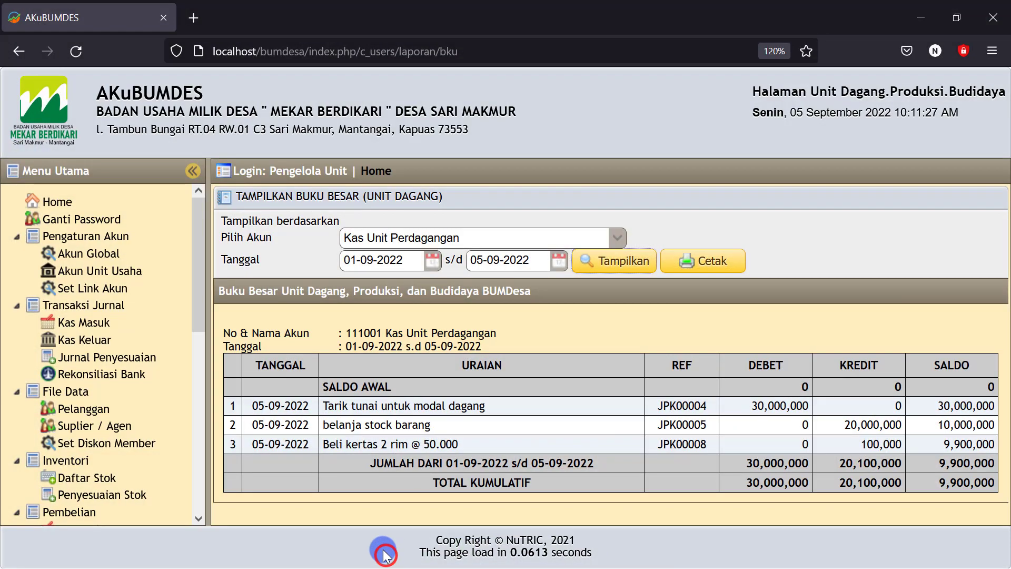
left_click(80, 330)
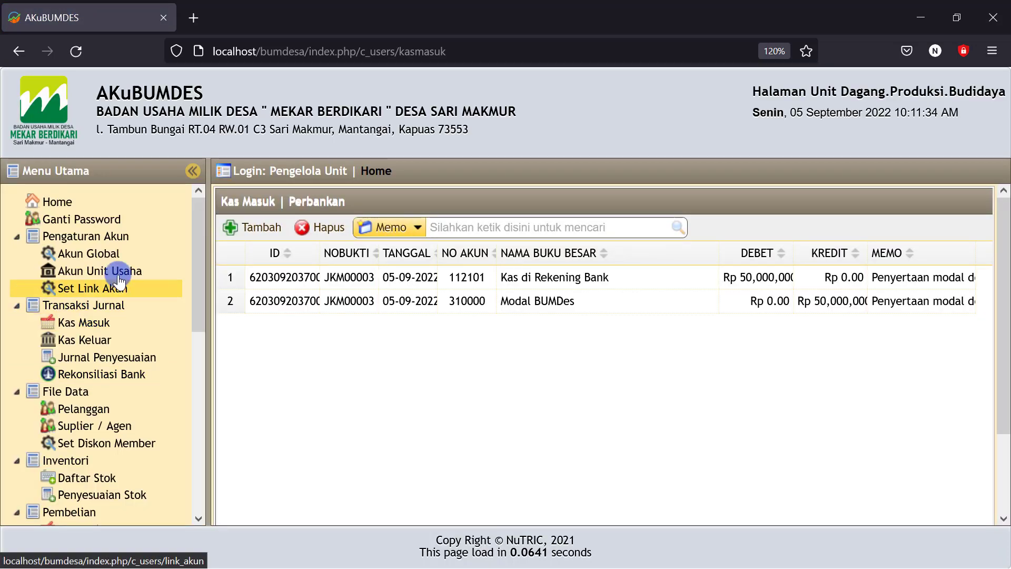
left_click(77, 324)
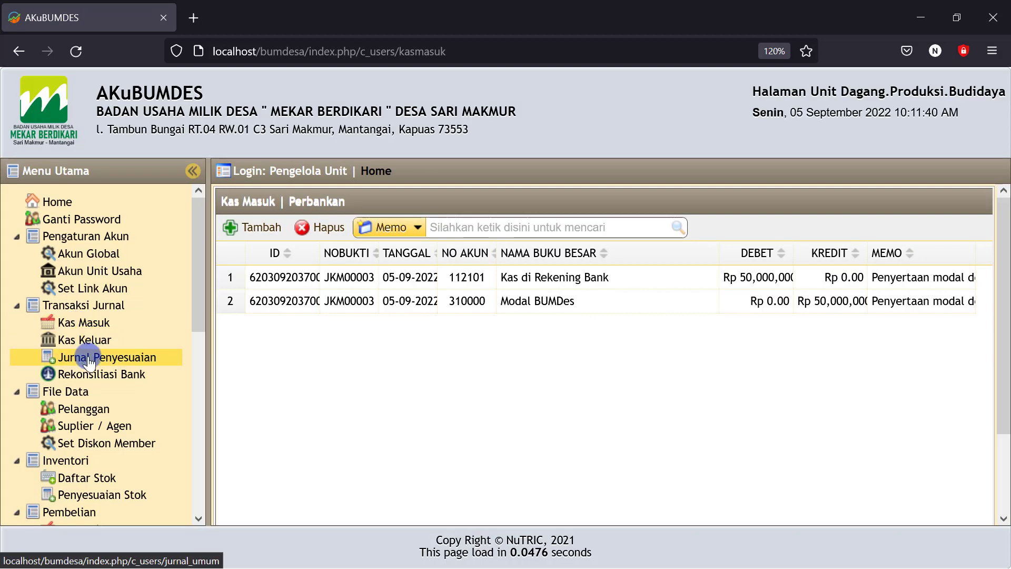
left_click(83, 325)
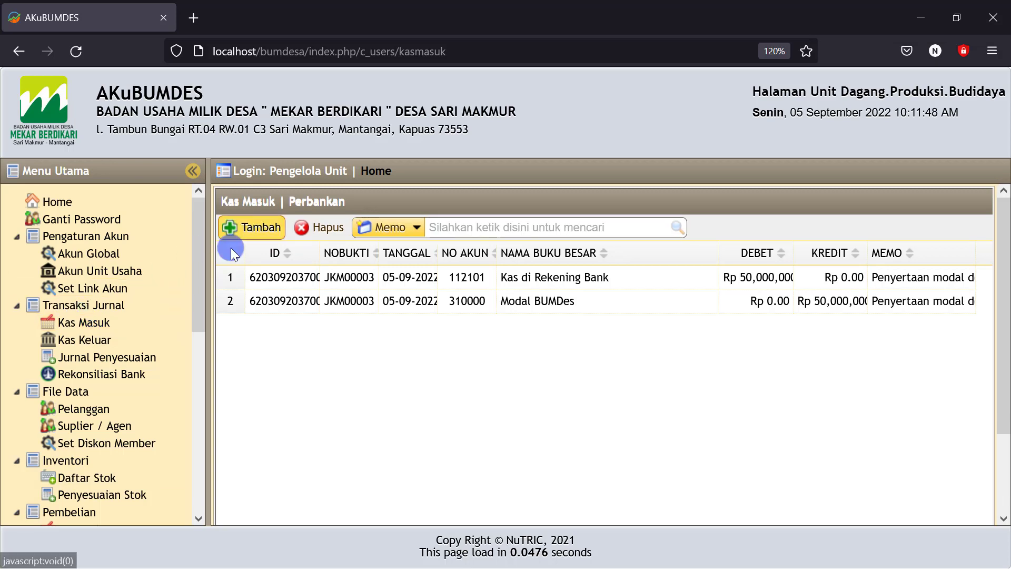
Start a new Kas Masuk entry dated 05-09-2022 with Kas Unit Perdagangan as the debit cash account.
left_click(252, 231)
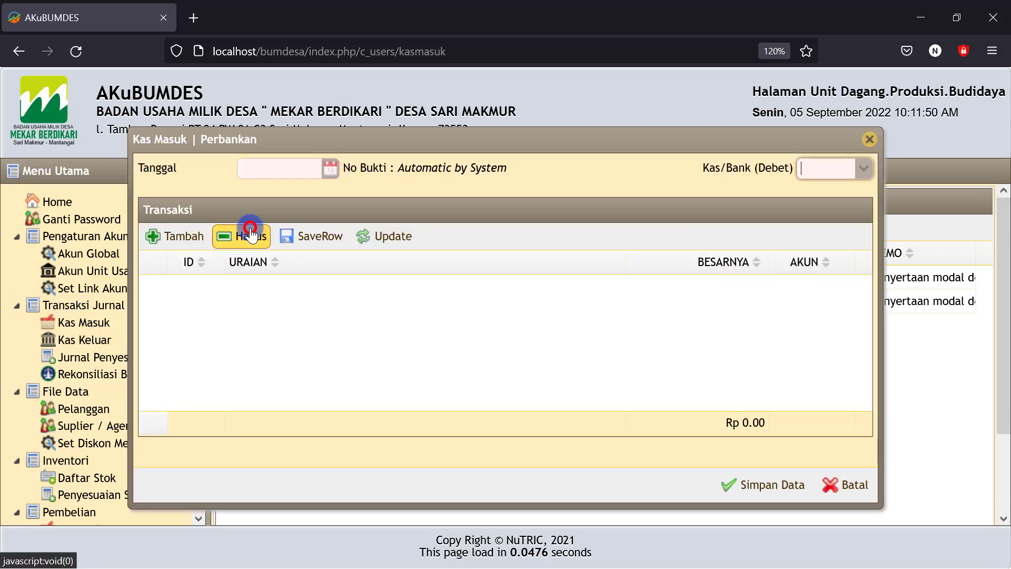
left_click(331, 170)
left_click(275, 254)
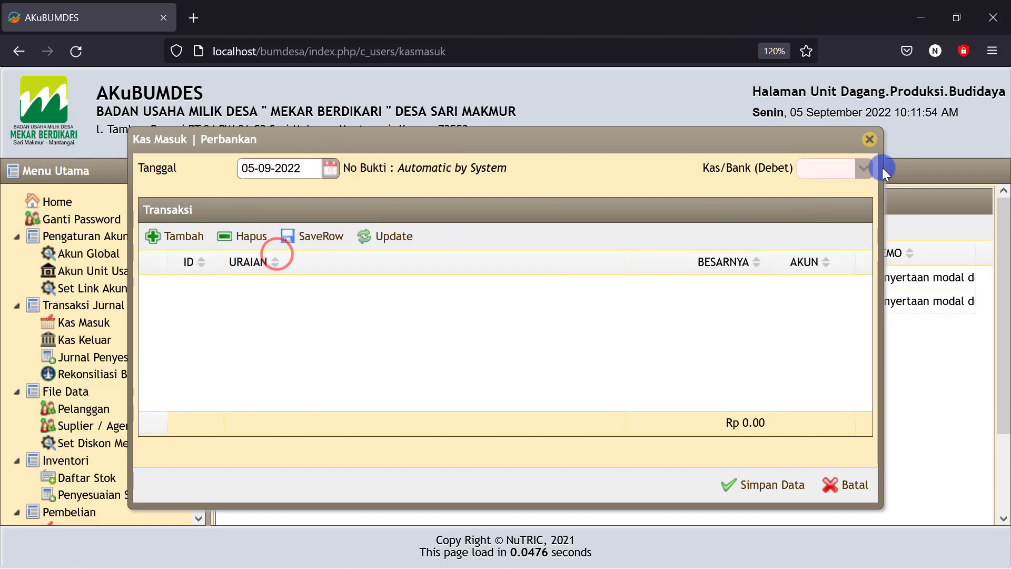
left_click(863, 167)
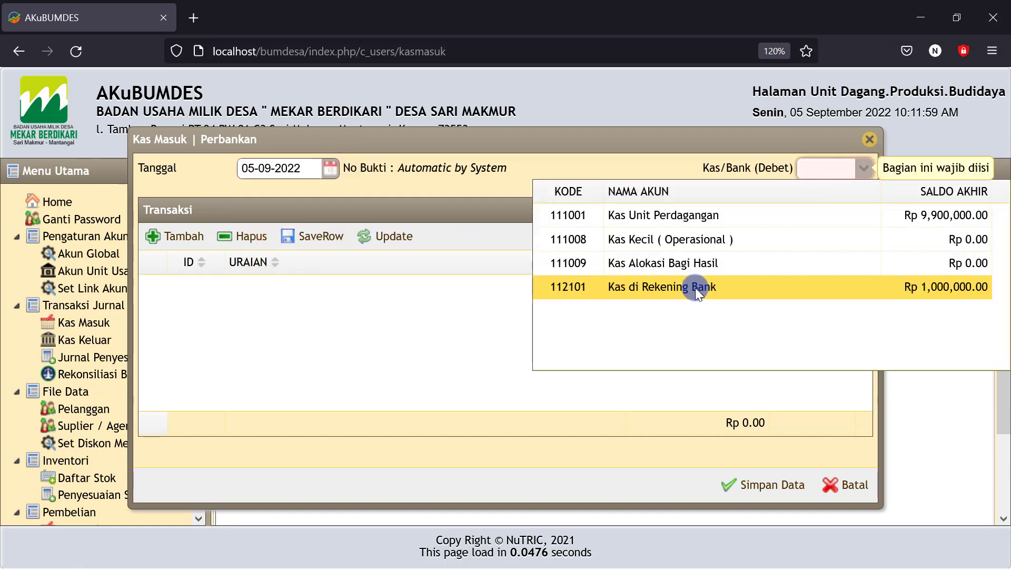
left_click(651, 215)
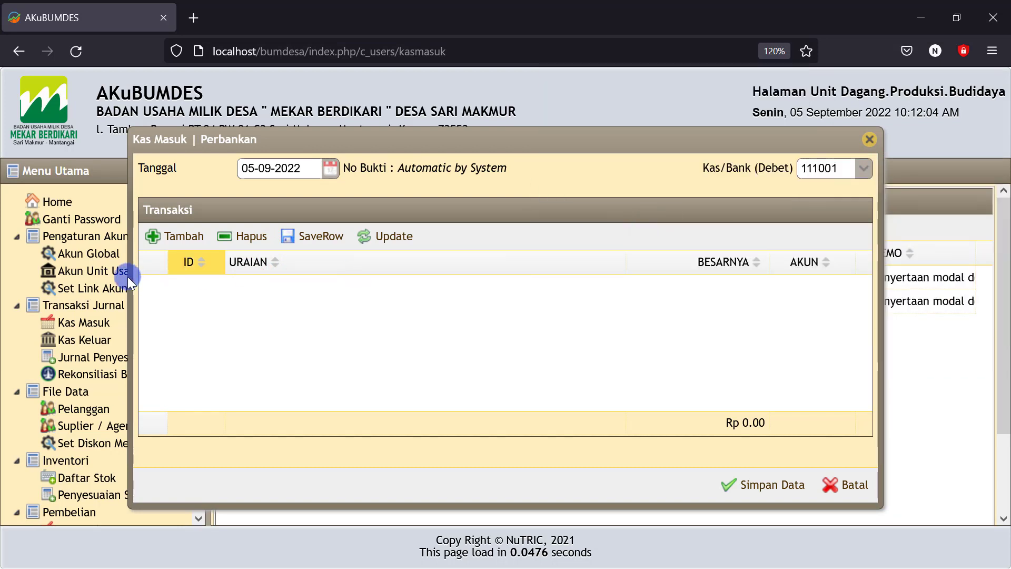
Add a transaction line to the Kas Masuk entry and choose Persediaan Barang as its account.
left_click(179, 237)
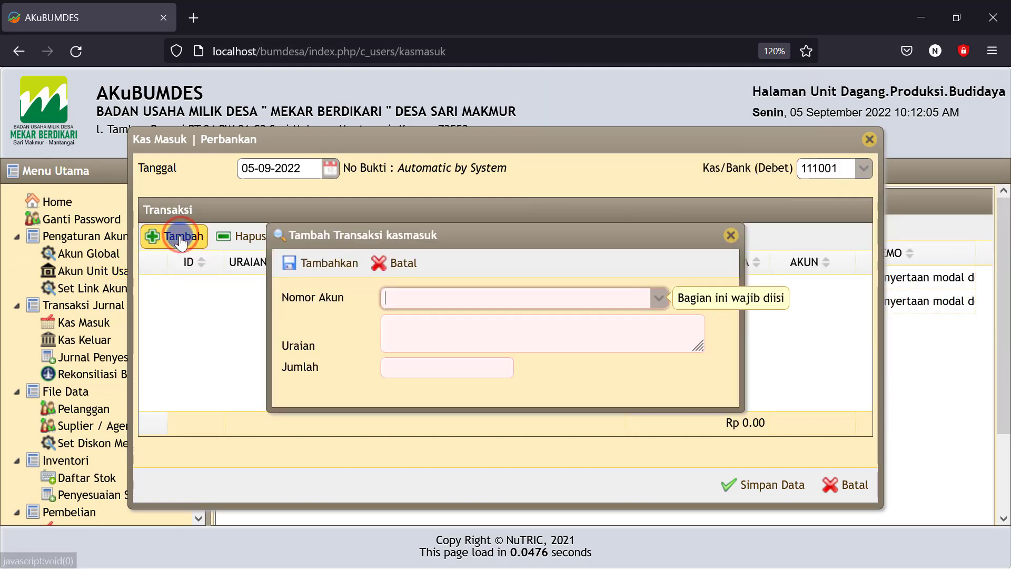
left_click(403, 298)
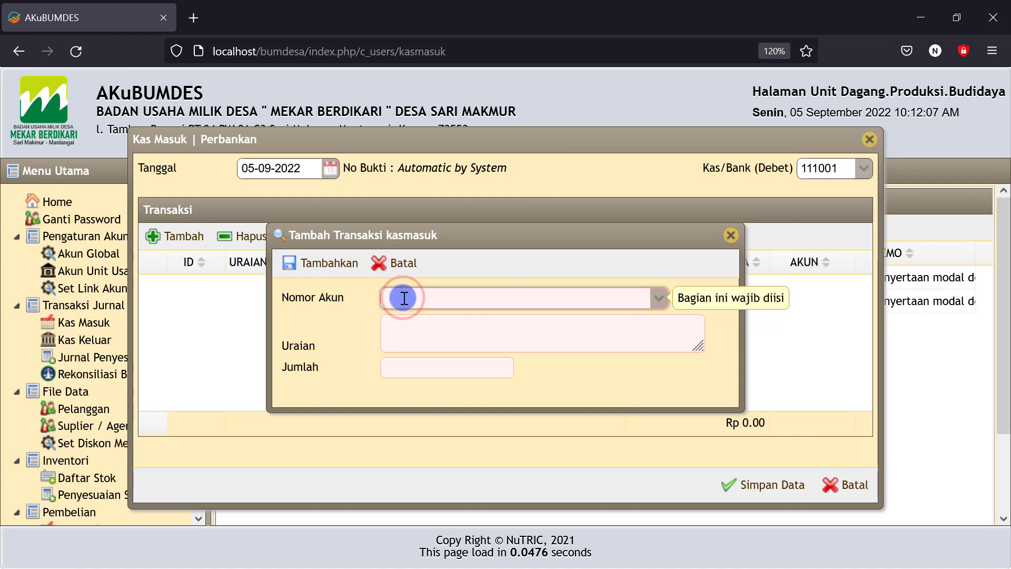
type("perse")
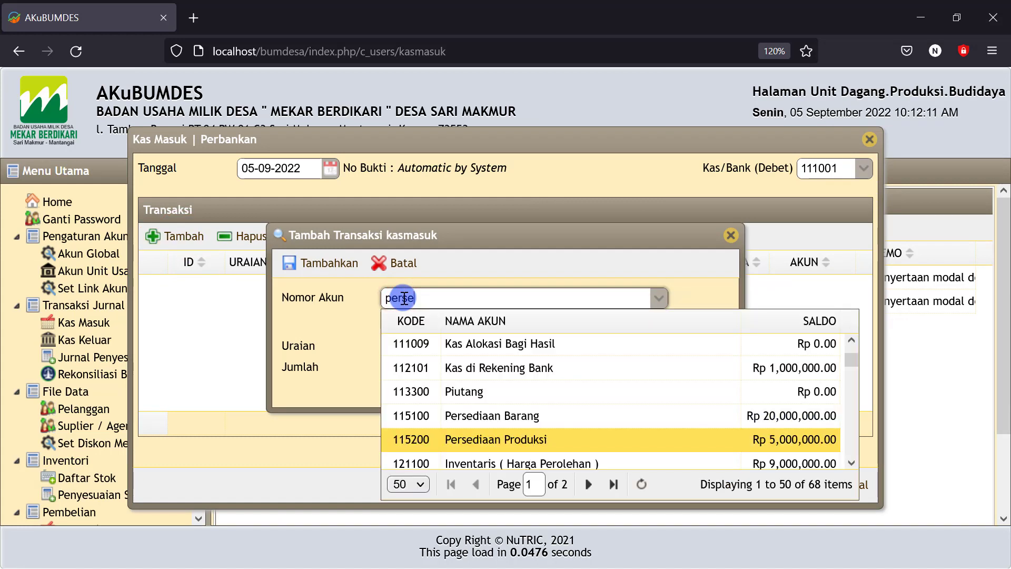
left_click(485, 416)
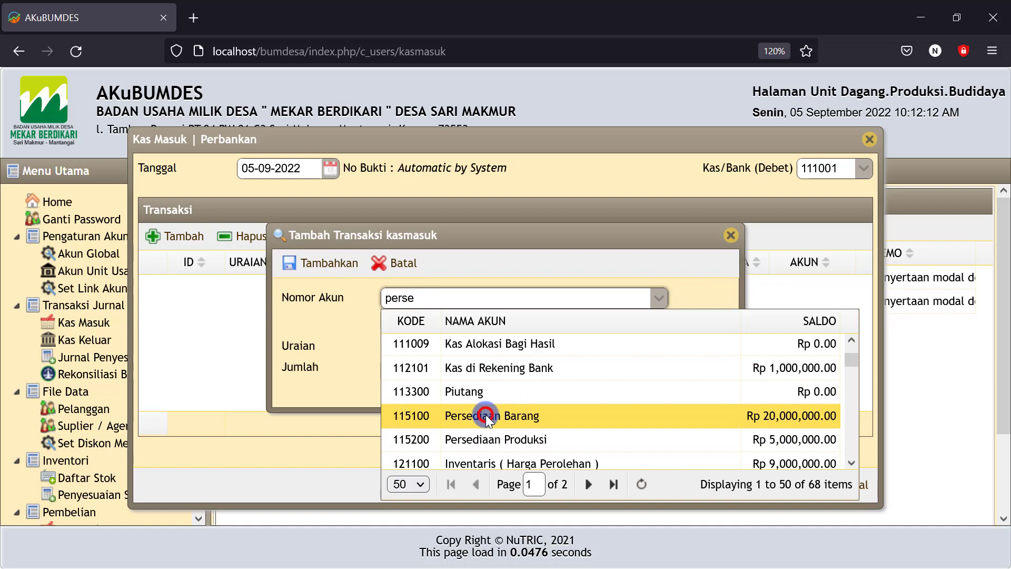
Describe the line as "barang terjual" with an amount of Rp 15.000.000, add it, and save the Kas Masuk entry.
left_click(414, 328)
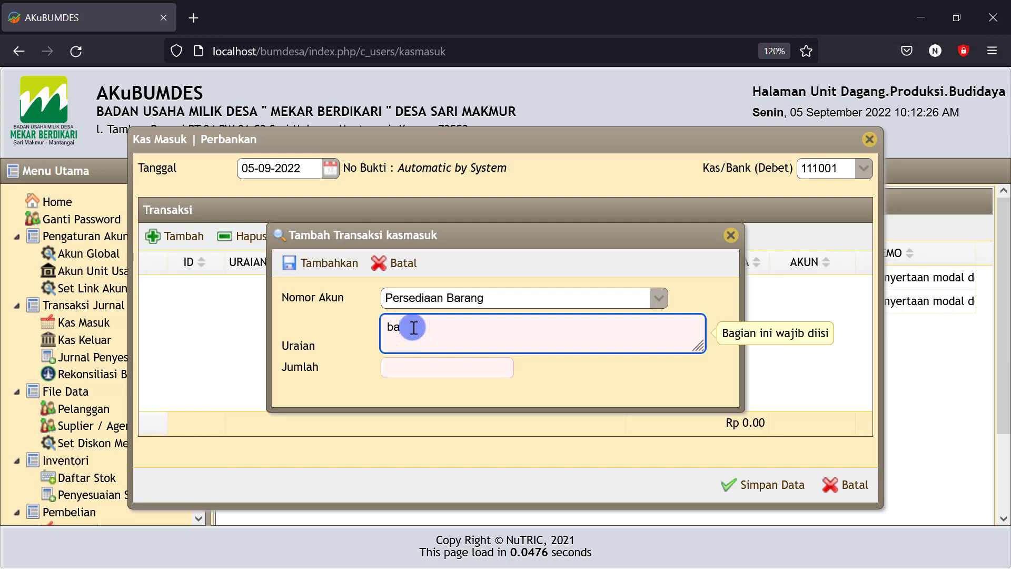
type("rang terjual")
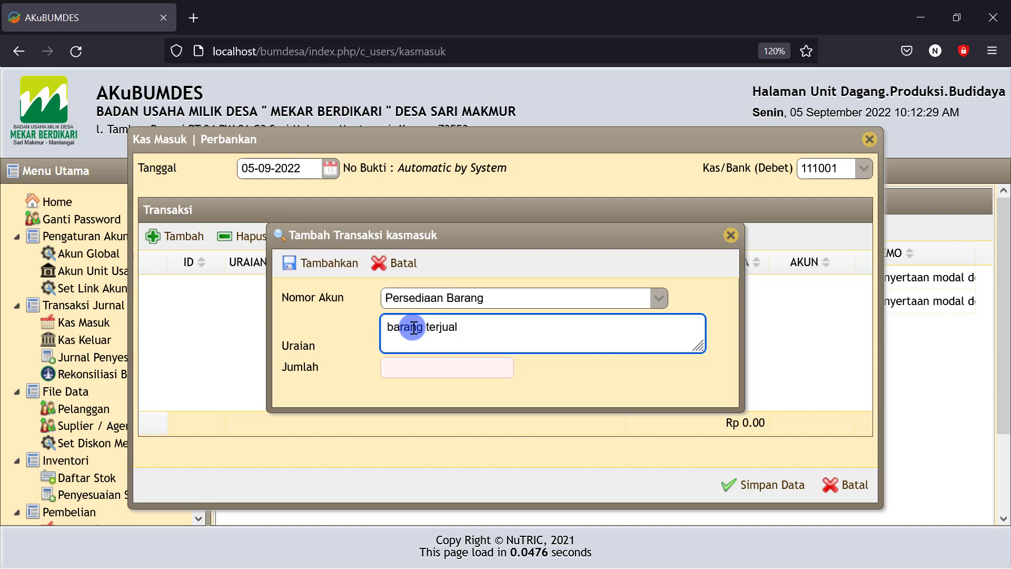
left_click(407, 367)
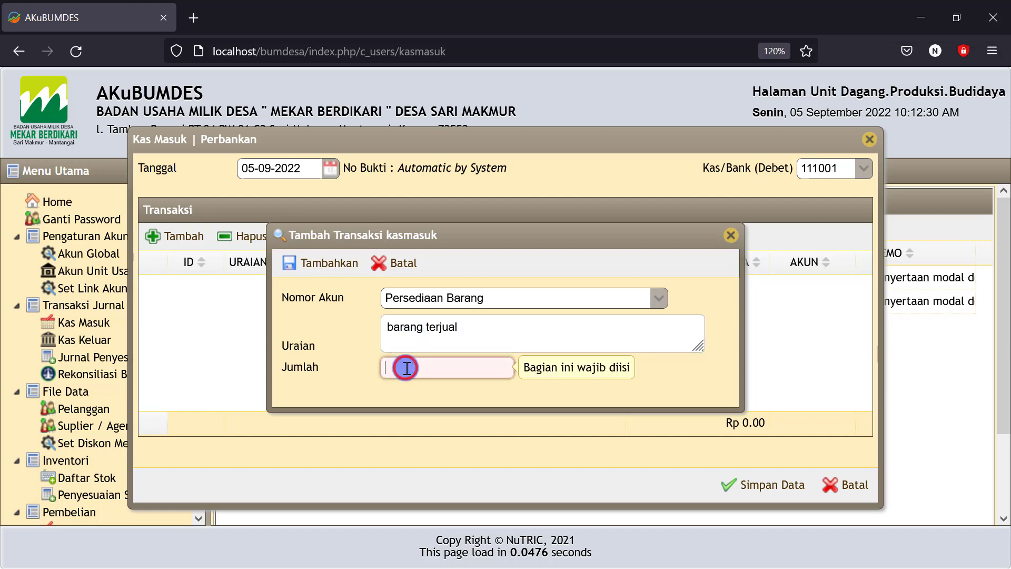
type("15000000")
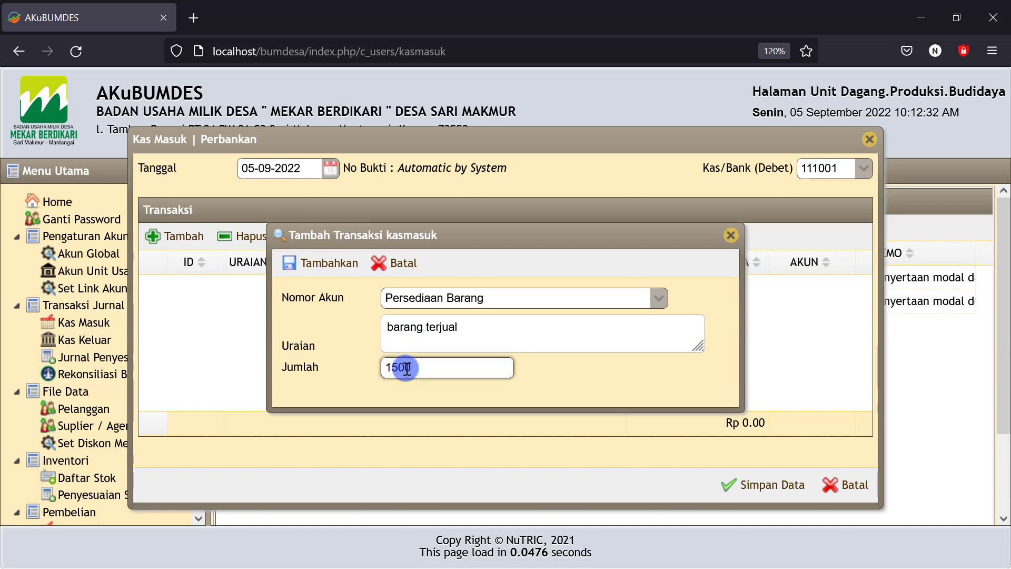
left_click(555, 392)
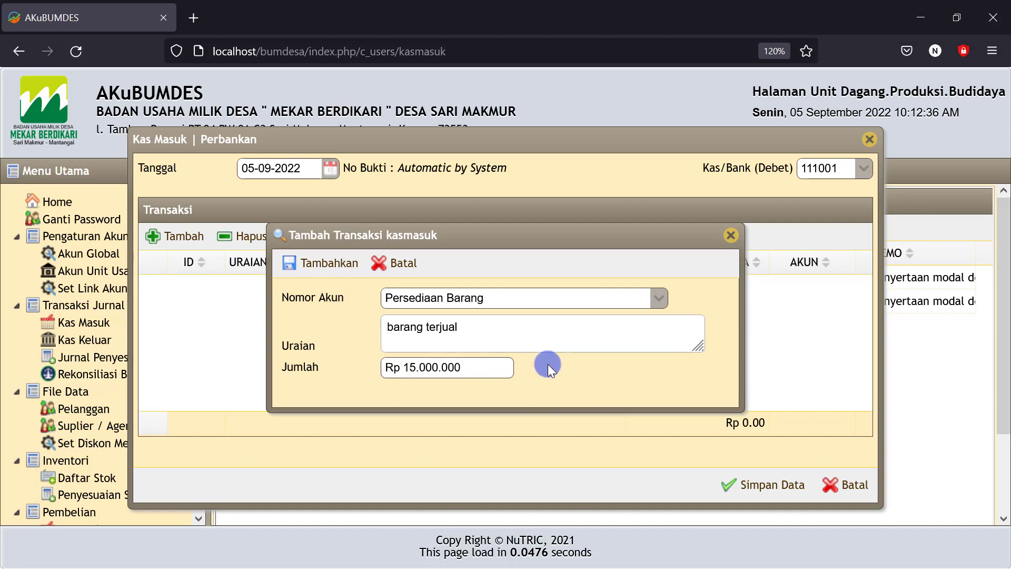
left_click(314, 261)
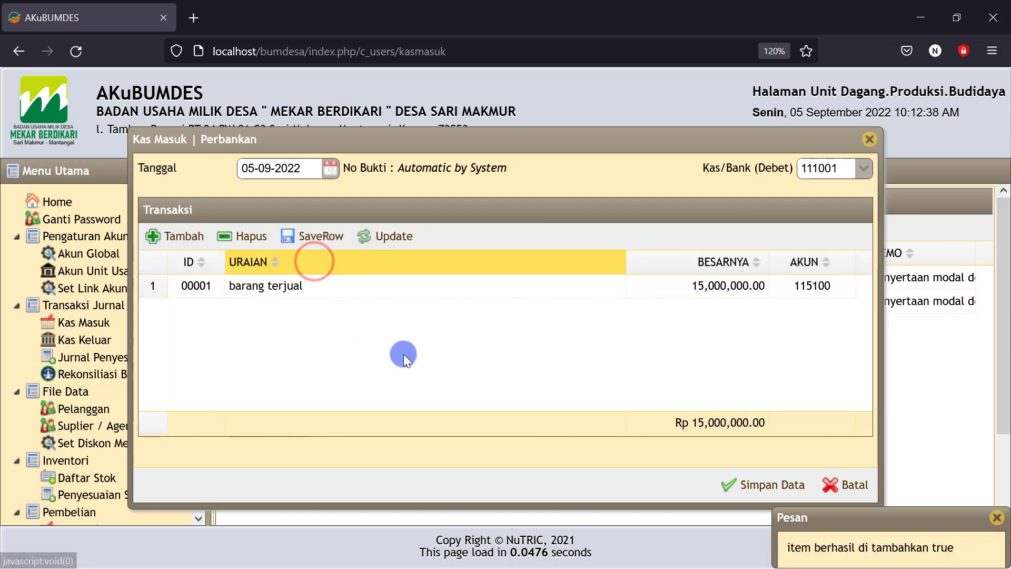
left_click(742, 490)
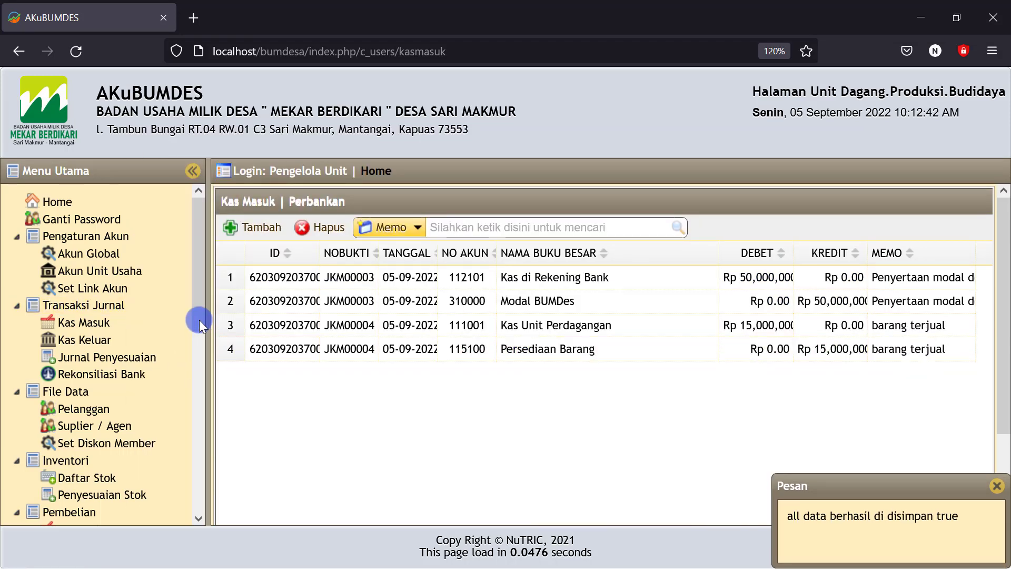
Display the Neraca report for 05-09-2022.
left_click_drag(199, 320, 191, 515)
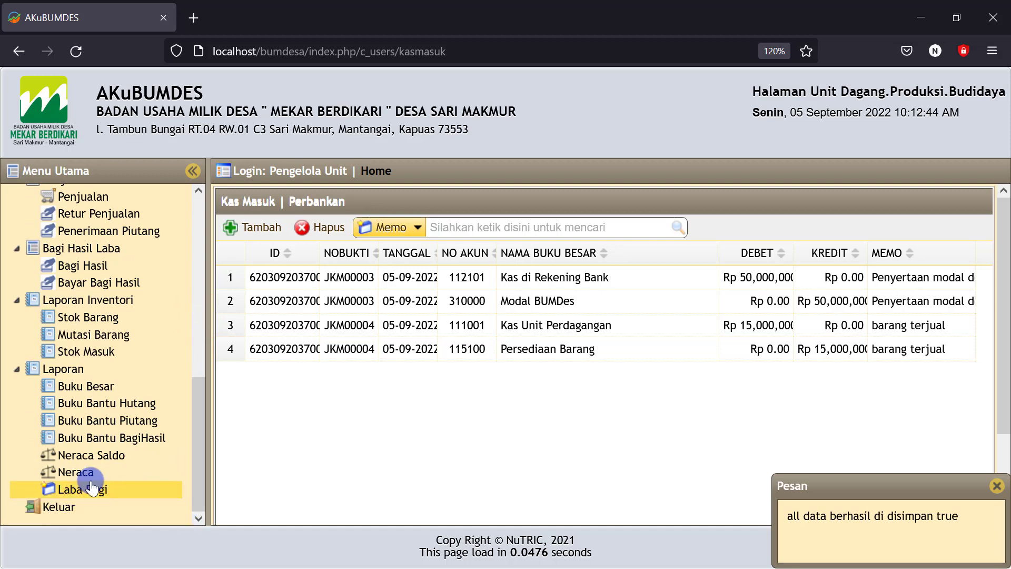
left_click(69, 471)
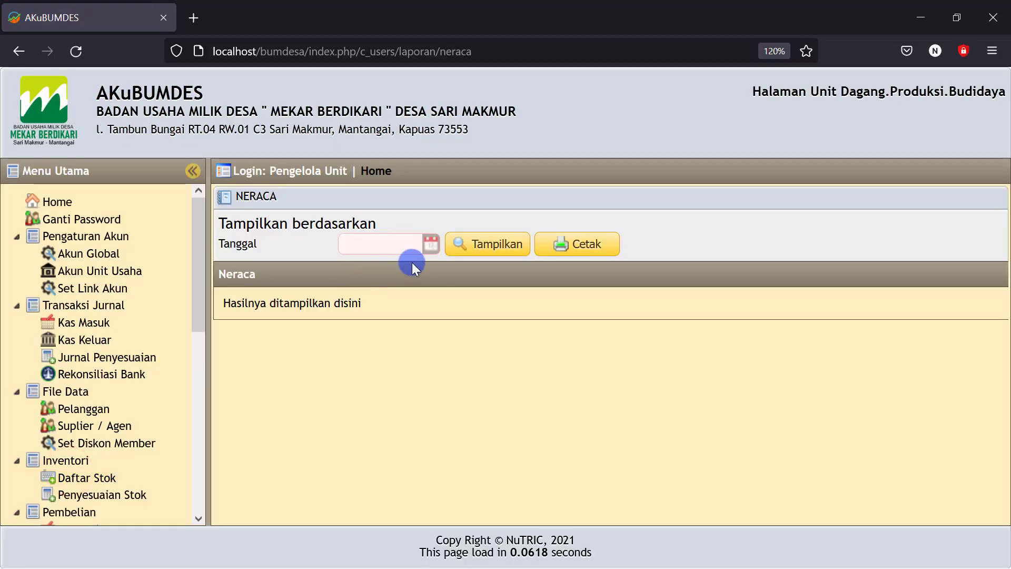
left_click(427, 243)
left_click(375, 332)
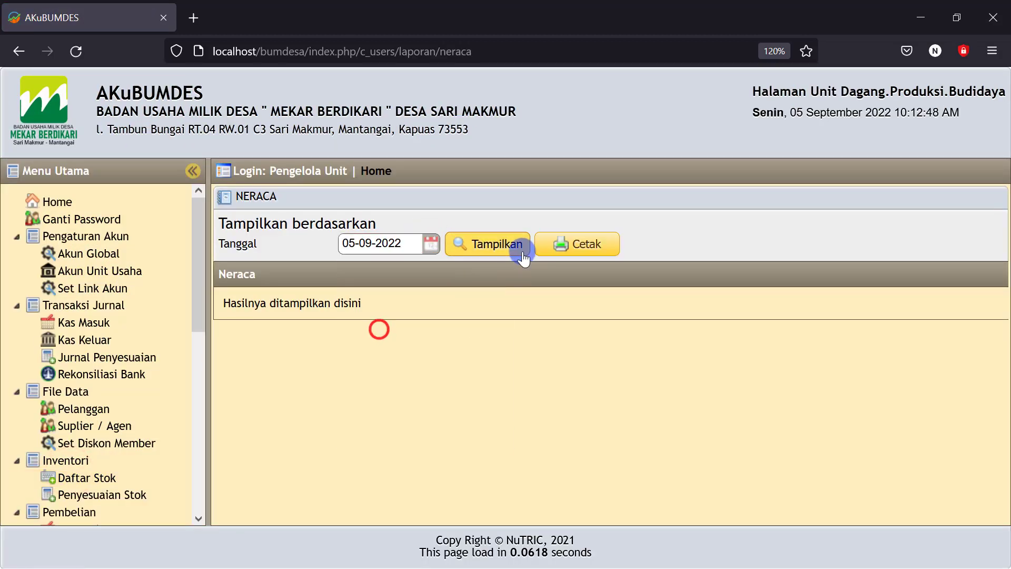
left_click(505, 243)
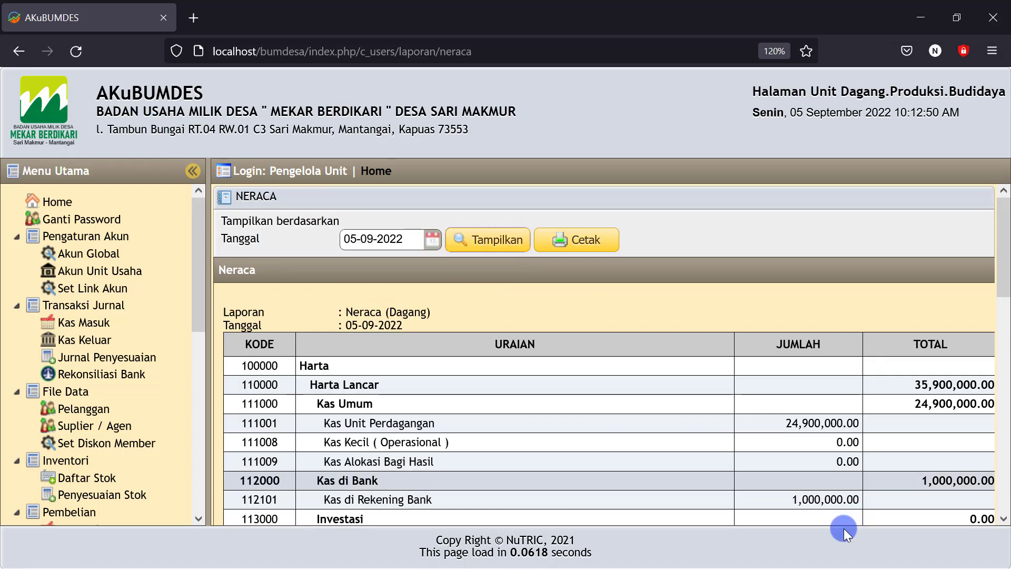
Examine the Kas Unit Perdagangan and Persediaan Barang balances in the Neraca report.
left_click(776, 423)
left_click_drag(776, 423, 789, 423)
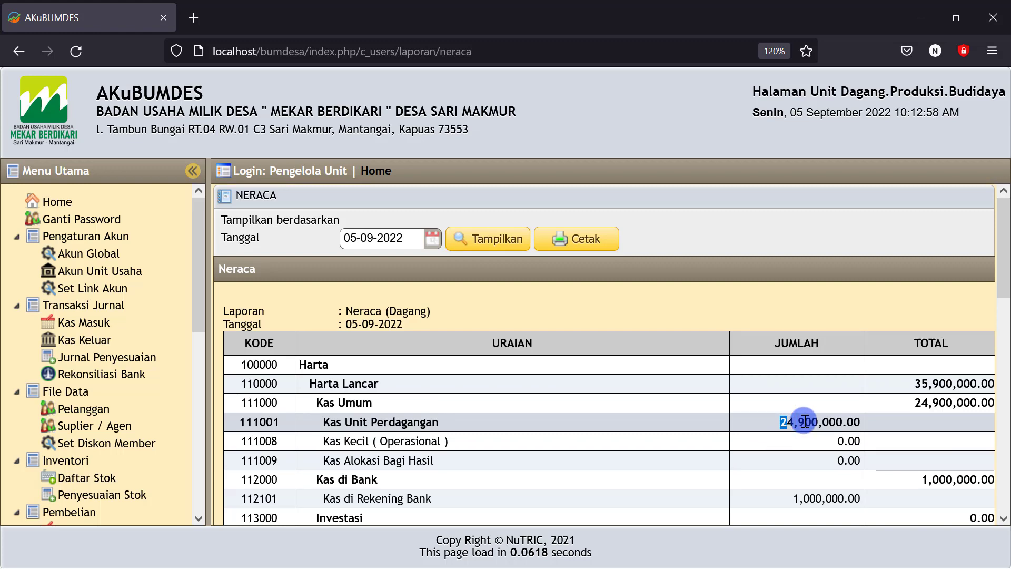
scroll(804, 421, "down", 3)
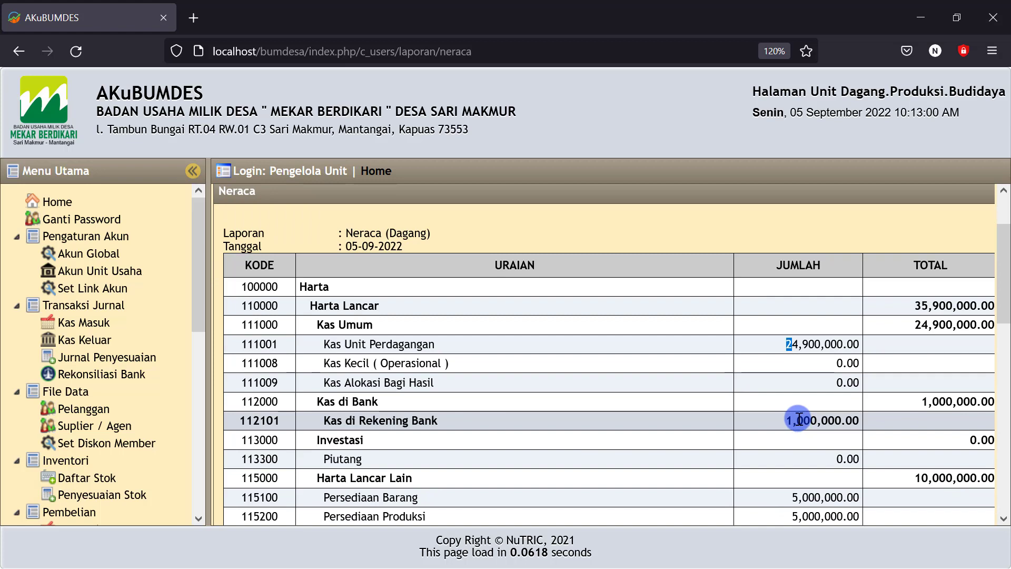
scroll(798, 419, "down", 3)
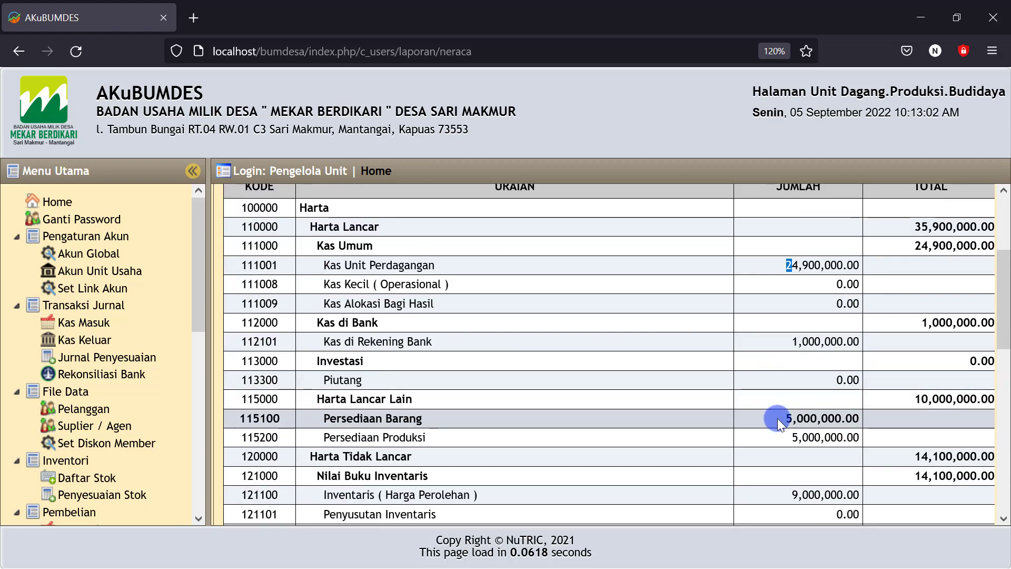
left_click_drag(782, 418, 853, 418)
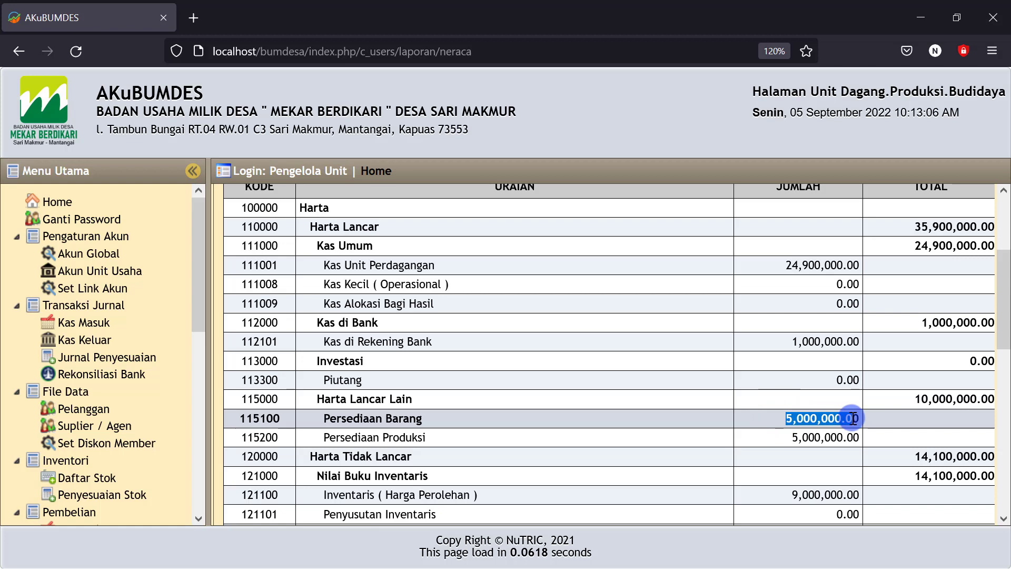
scroll(843, 420, "up", 6)
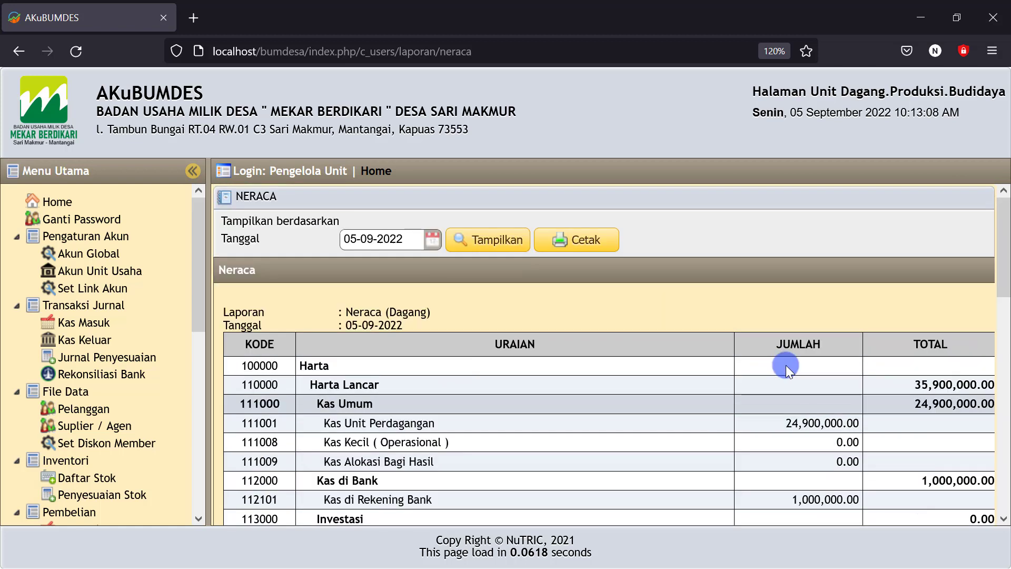
left_click_drag(782, 423, 846, 417)
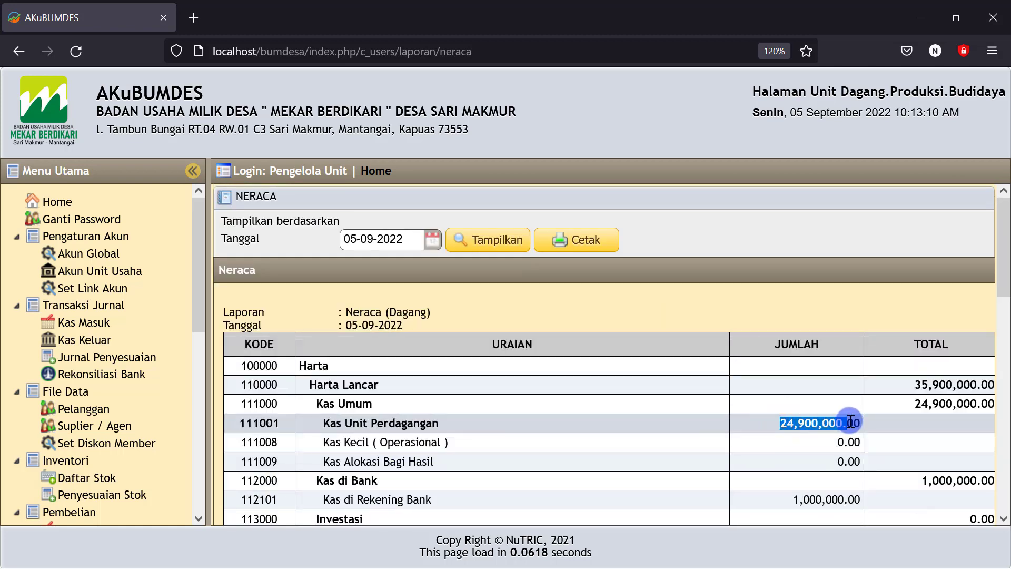
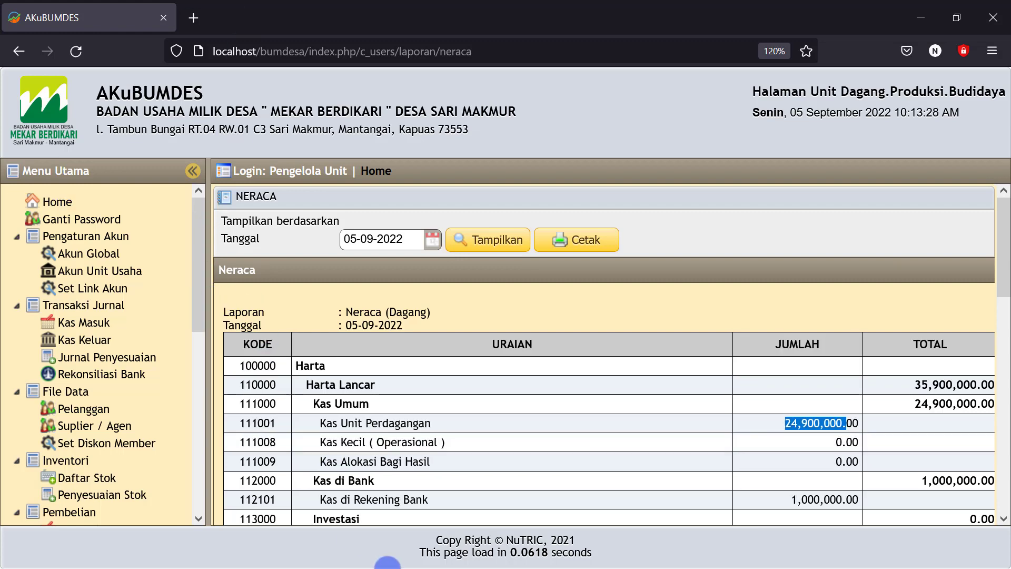
Switch to the expense workbook in Excel and examine the PERSEDIAAN PRODUKSI rows for fabric purchased and used in production.
left_click(921, 17)
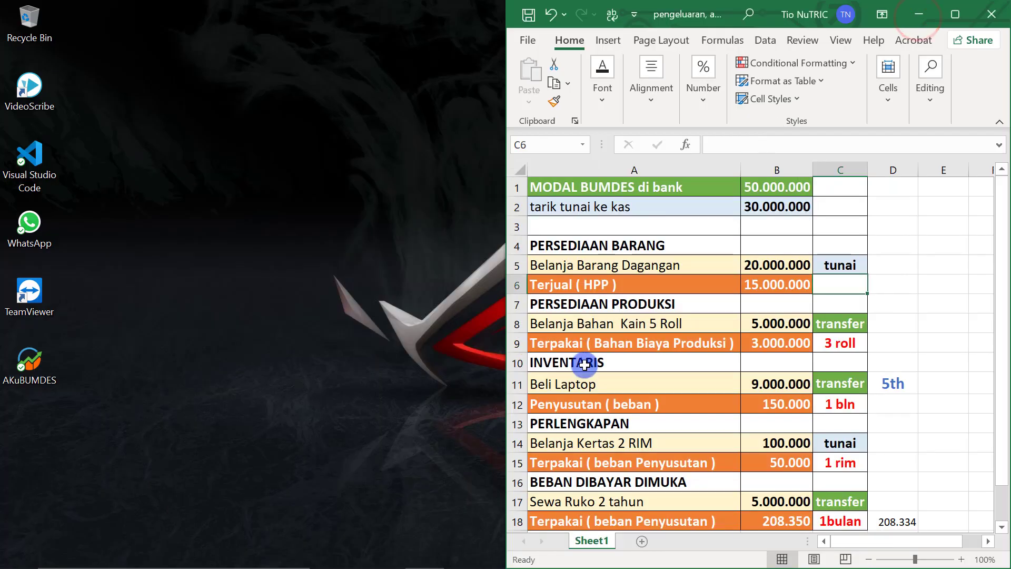
left_click(571, 306)
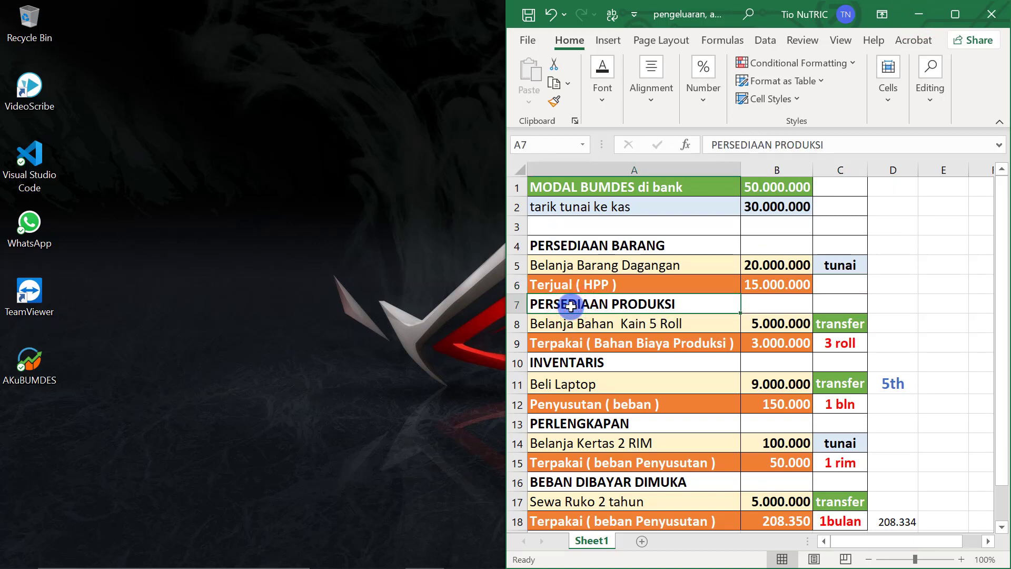
left_click(572, 346)
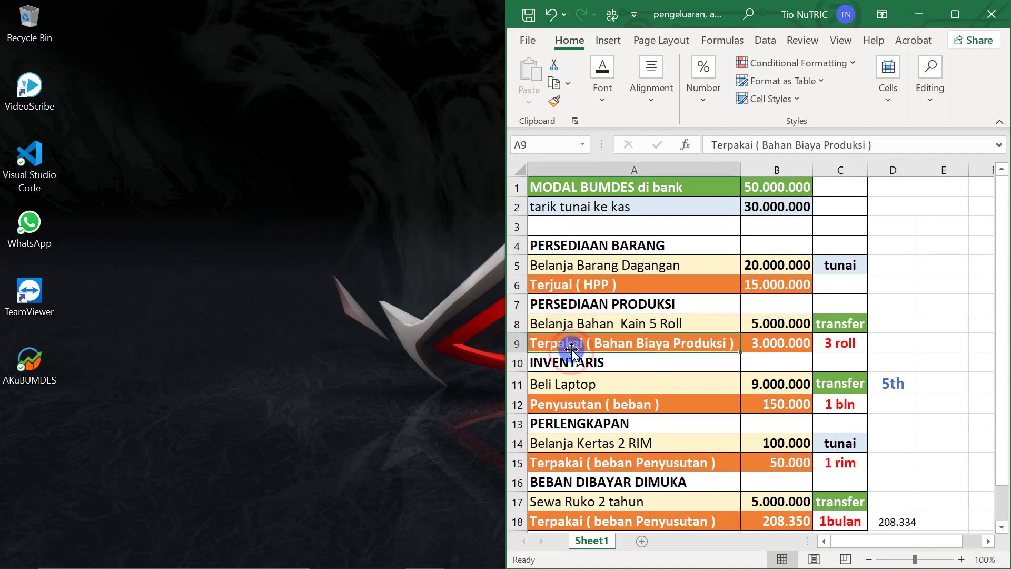
left_click(590, 320)
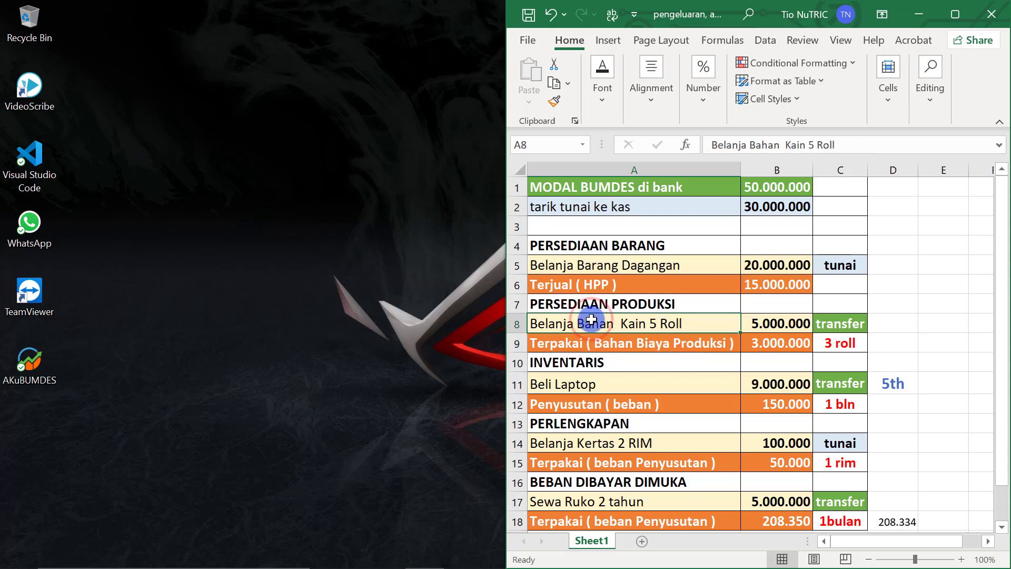
left_click(576, 344)
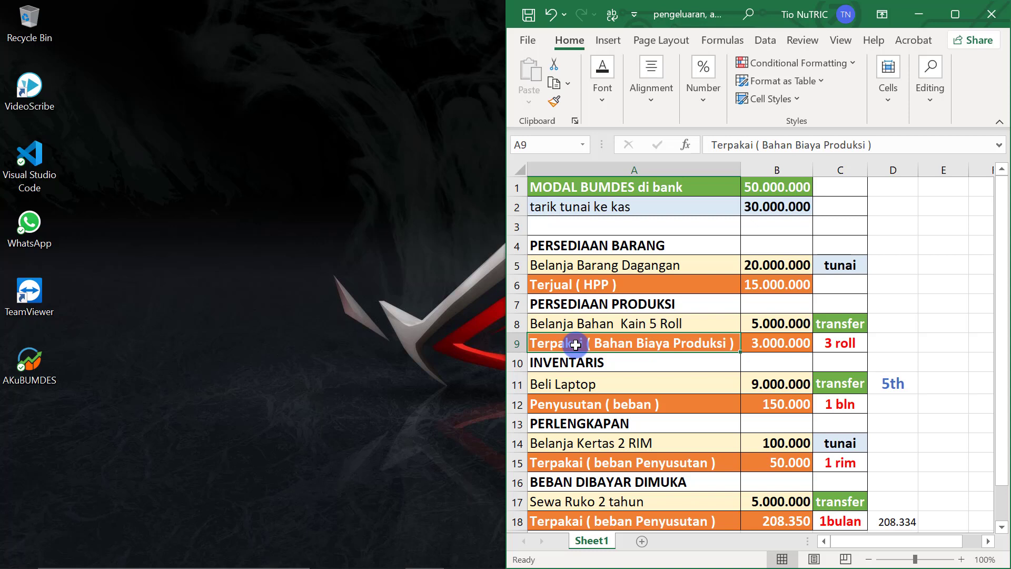
left_click(640, 343)
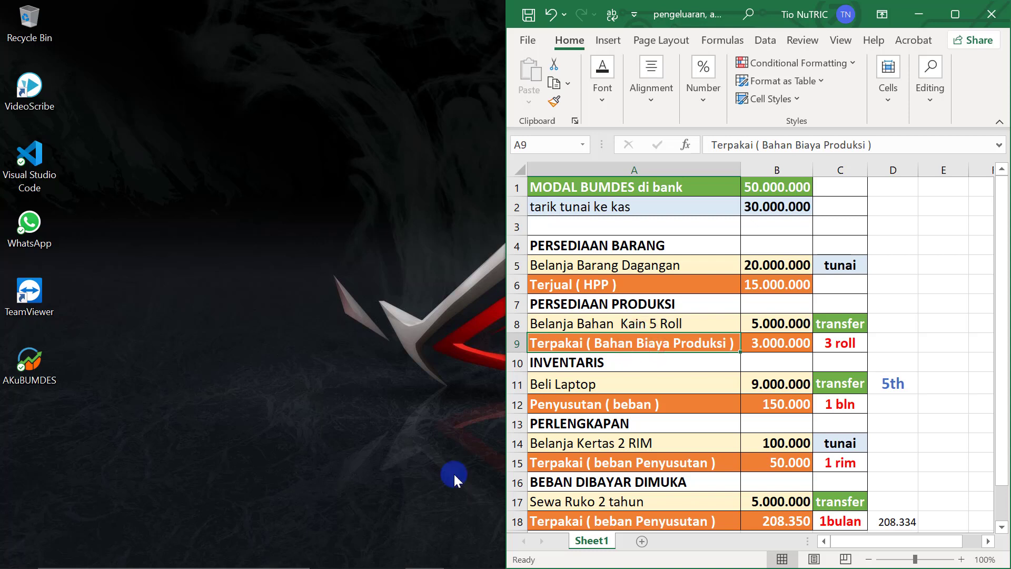
Switch back to AKuBUMDES in the browser and start a new Jurnal Penyesuaian entry dated 05-09-2022.
left_click(311, 557)
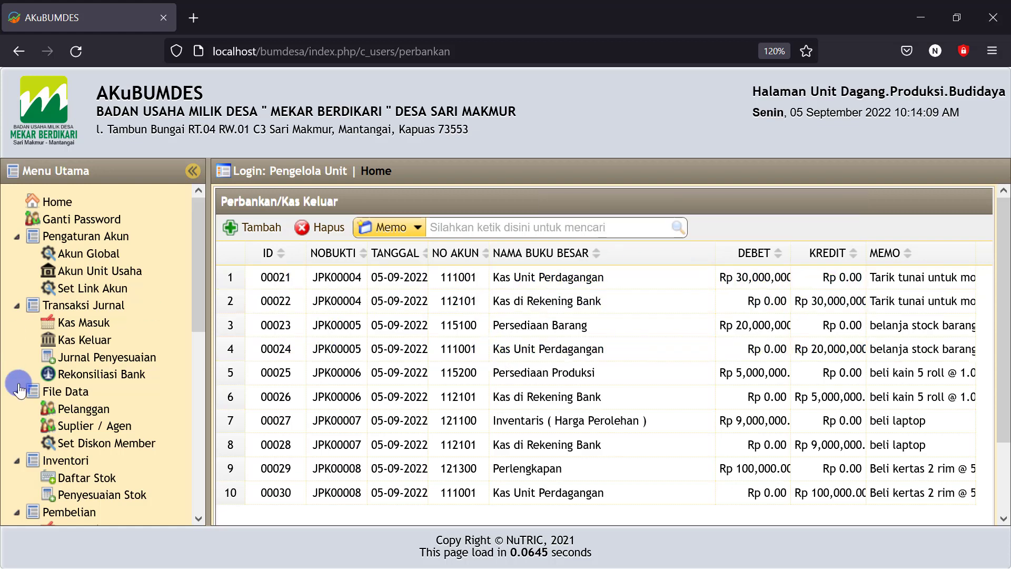
left_click(78, 359)
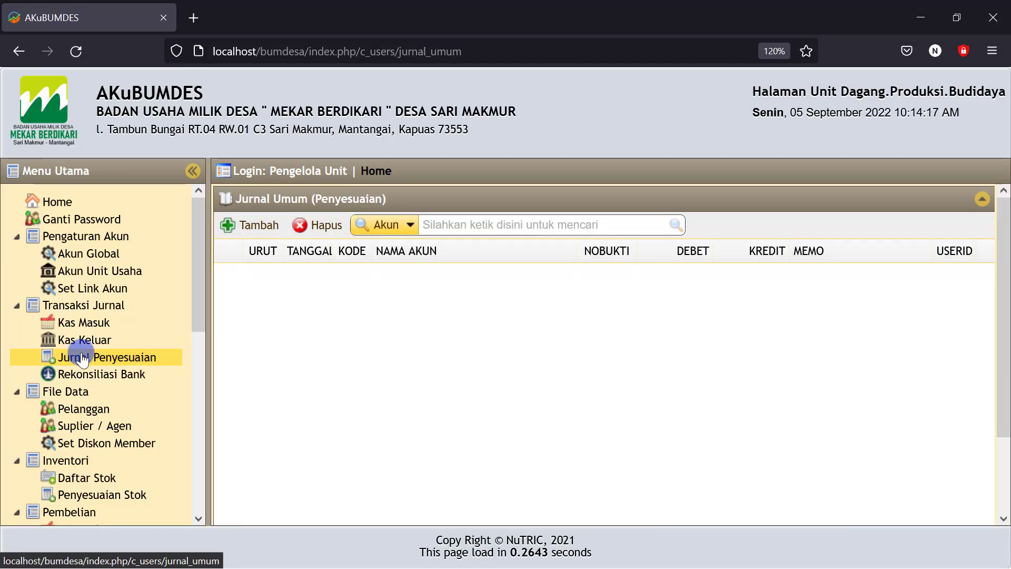
left_click(252, 226)
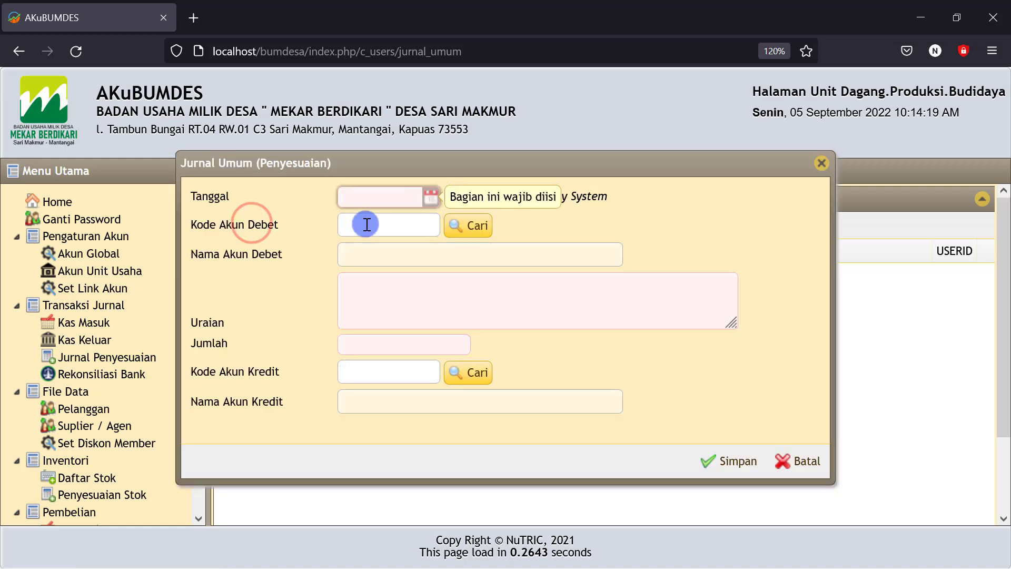
left_click(429, 196)
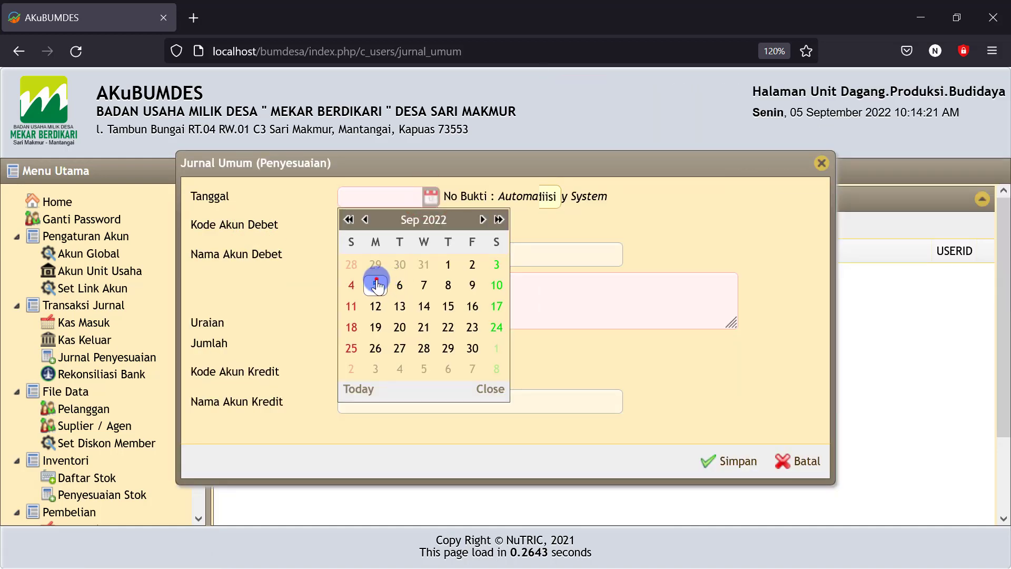
left_click(375, 285)
Search the account list for "beban" and set the debit account to 611100 Beban Biaya Dan Operasional Produksi.
left_click(472, 225)
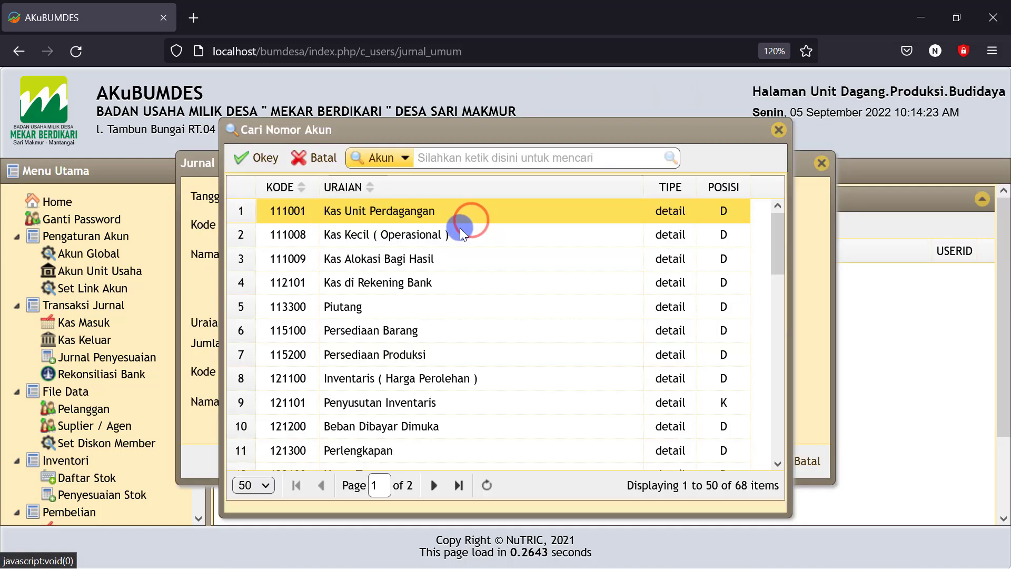
left_click(440, 157)
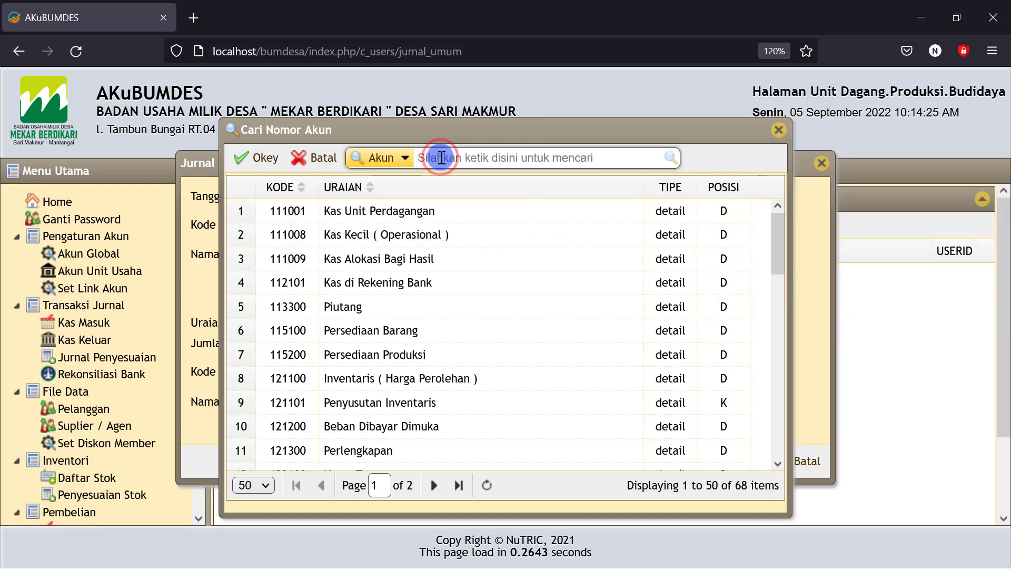
type("beban")
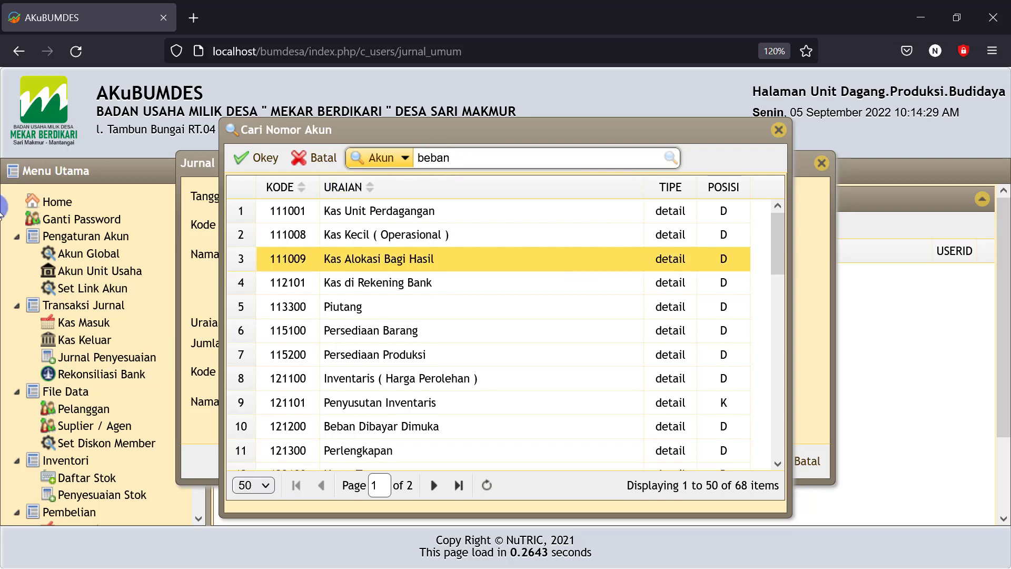
left_click(669, 157)
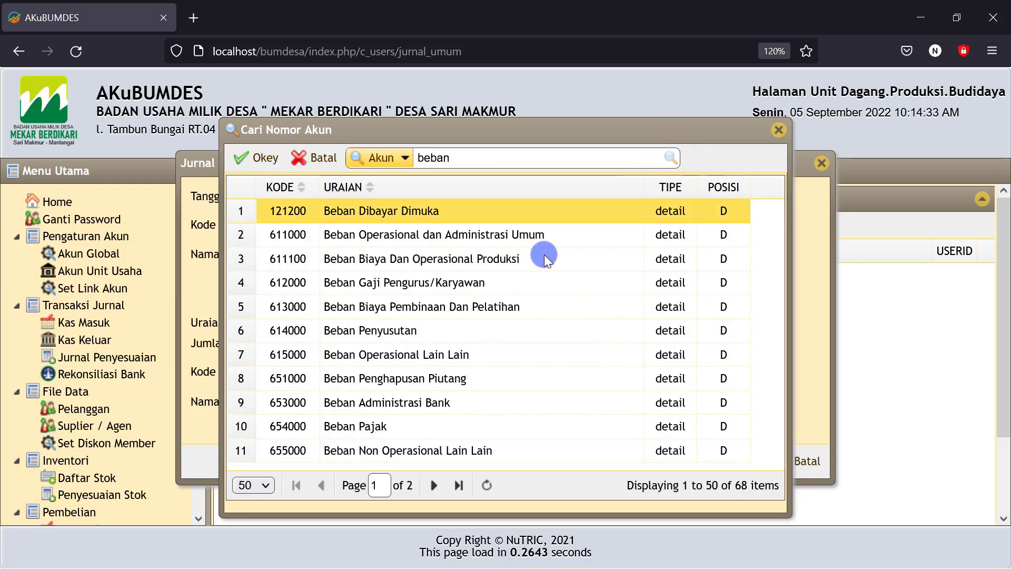
left_click(378, 260)
left_click(263, 157)
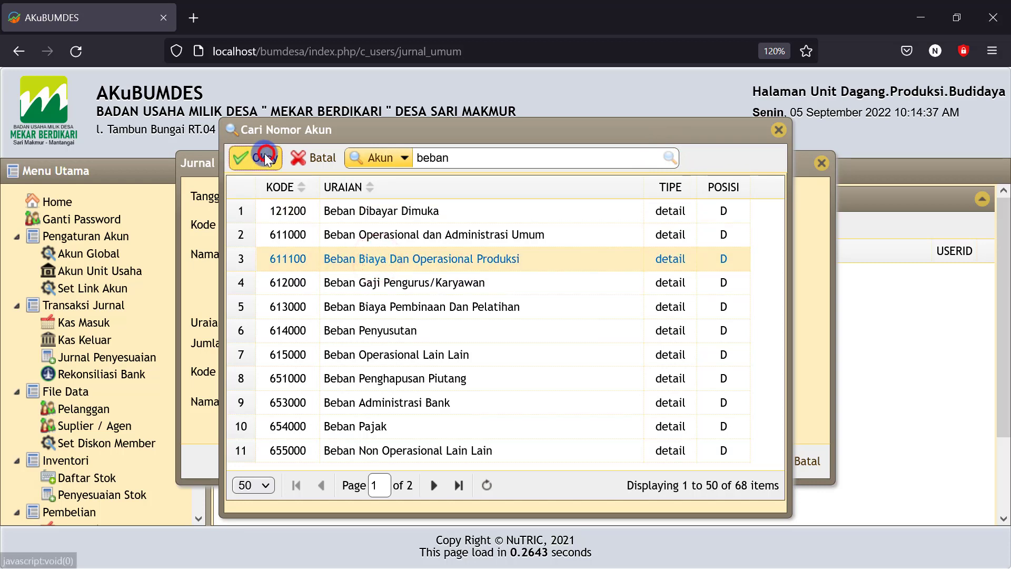
Enter "bahan baku terpakai 3 roll @ 1.000.000" as the Uraian of the adjusting journal.
left_click(363, 285)
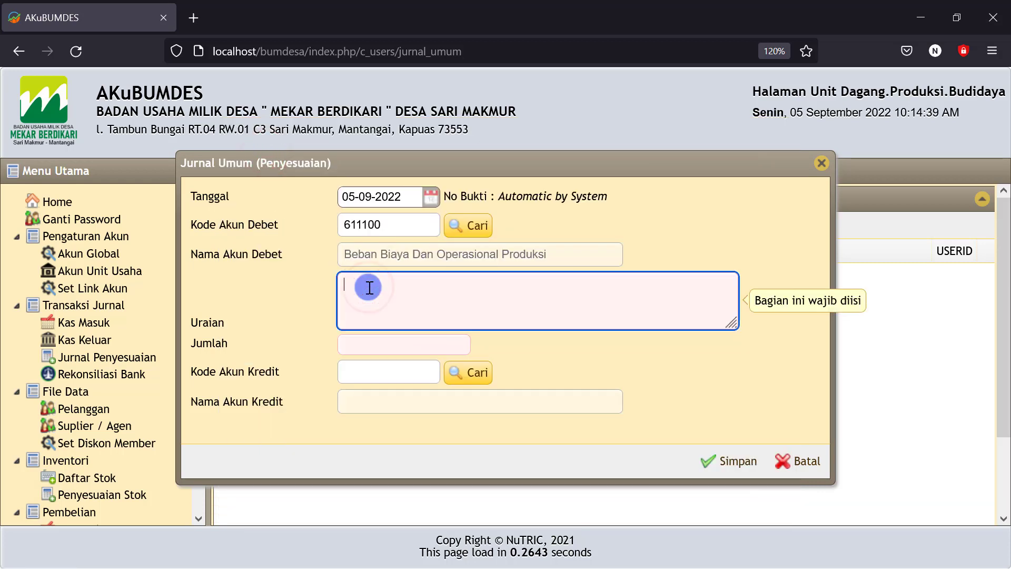
type("bahan baku ")
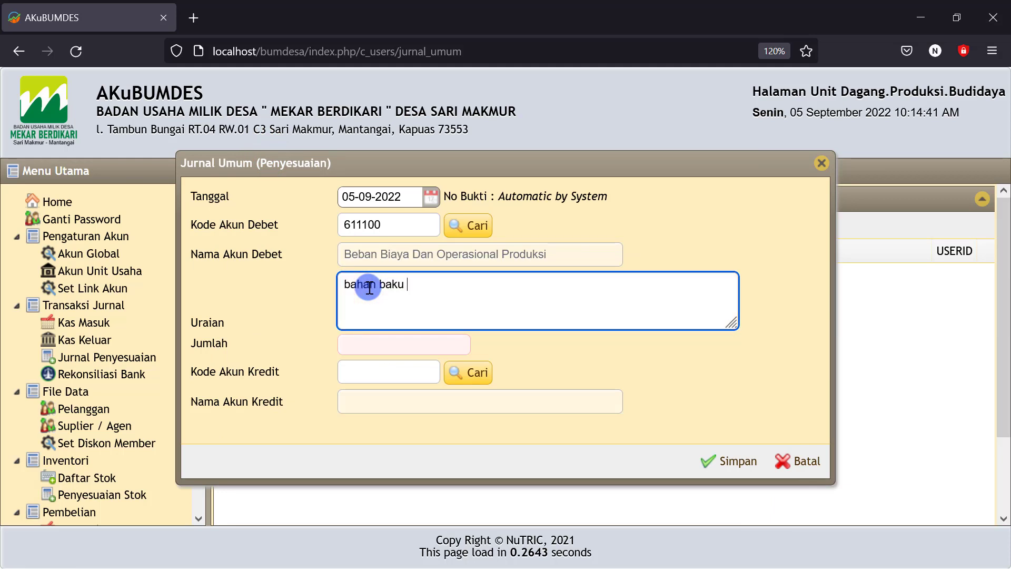
type("r")
type("terpakai 3")
type(" rol")
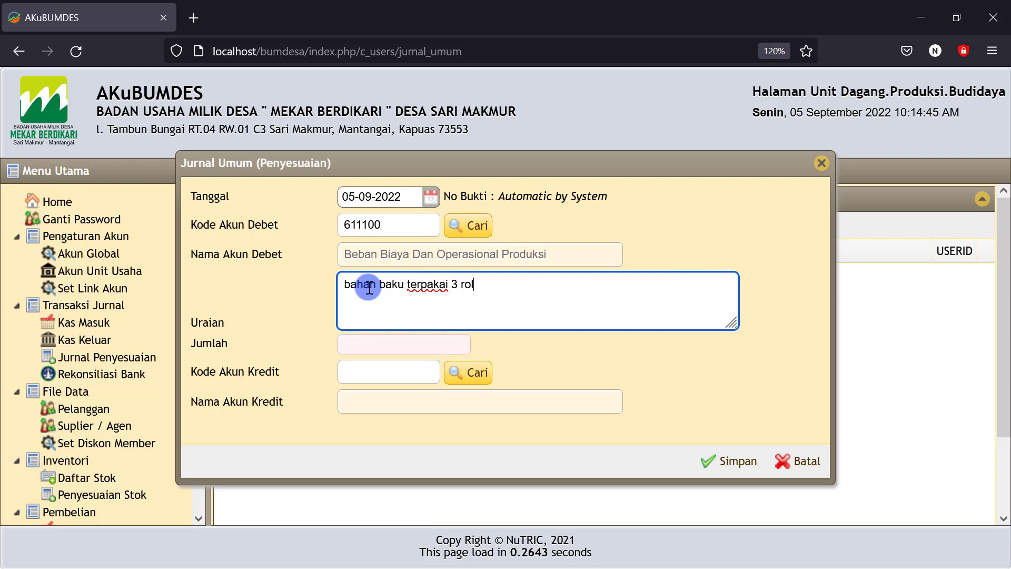
type("l @ 1.000.000")
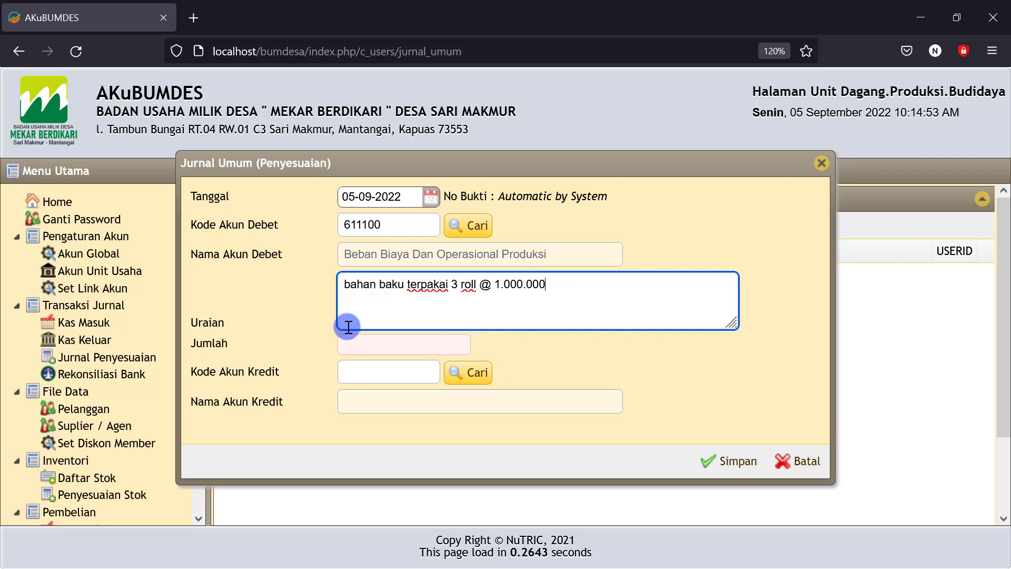
Set the Jumlah of the adjusting journal to Rp 3.000.000.
left_click(365, 345)
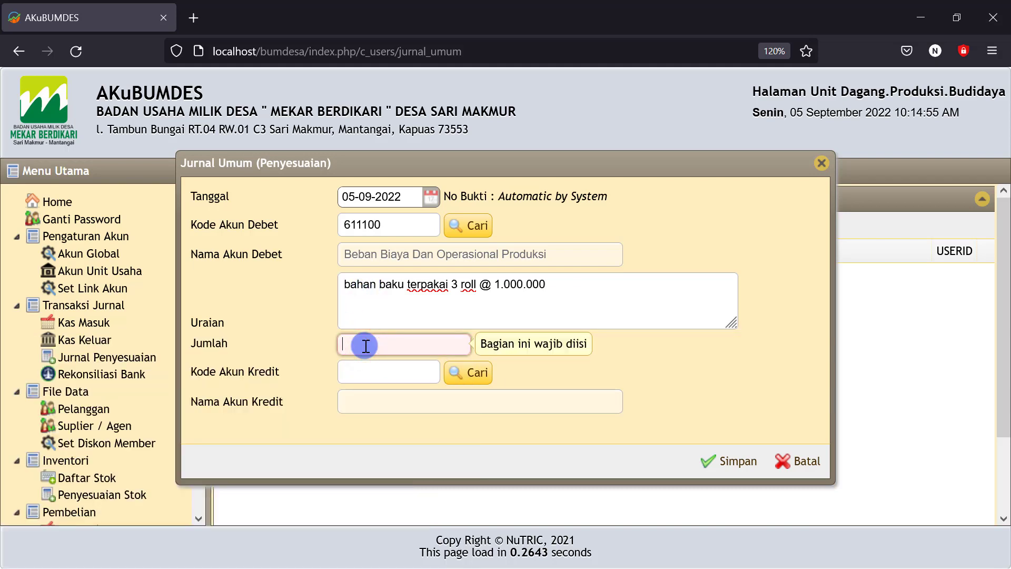
type("3.00")
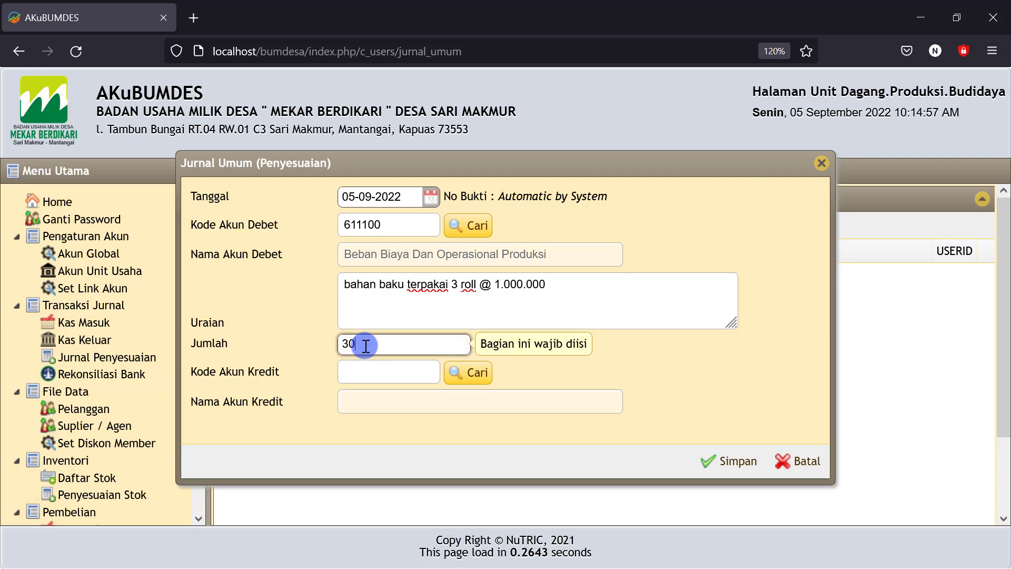
type("0")
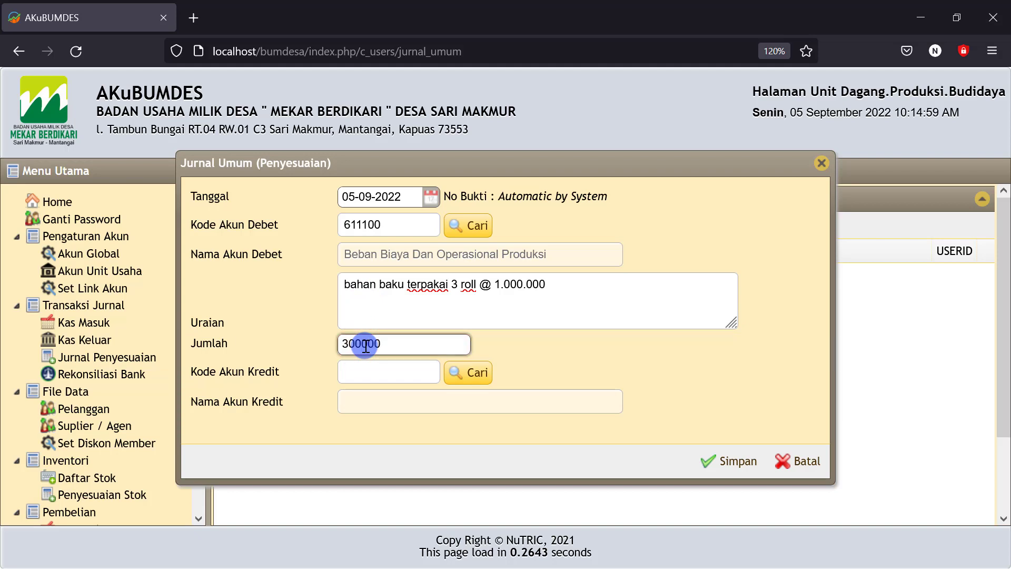
type(".000")
left_click(567, 358)
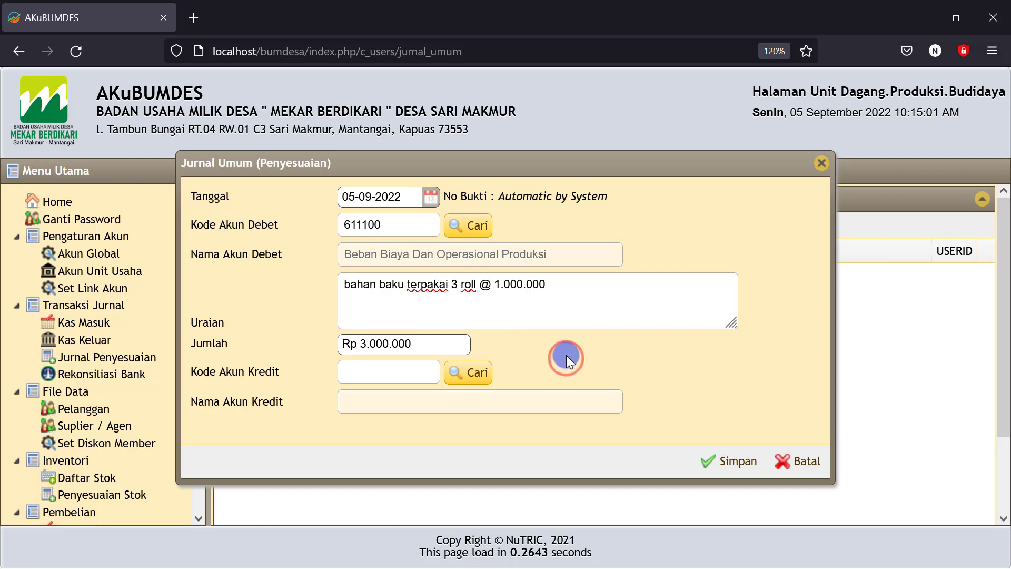
Set the credit account to 115200 Persediaan Produksi and save the adjusting journal entry.
left_click(491, 381)
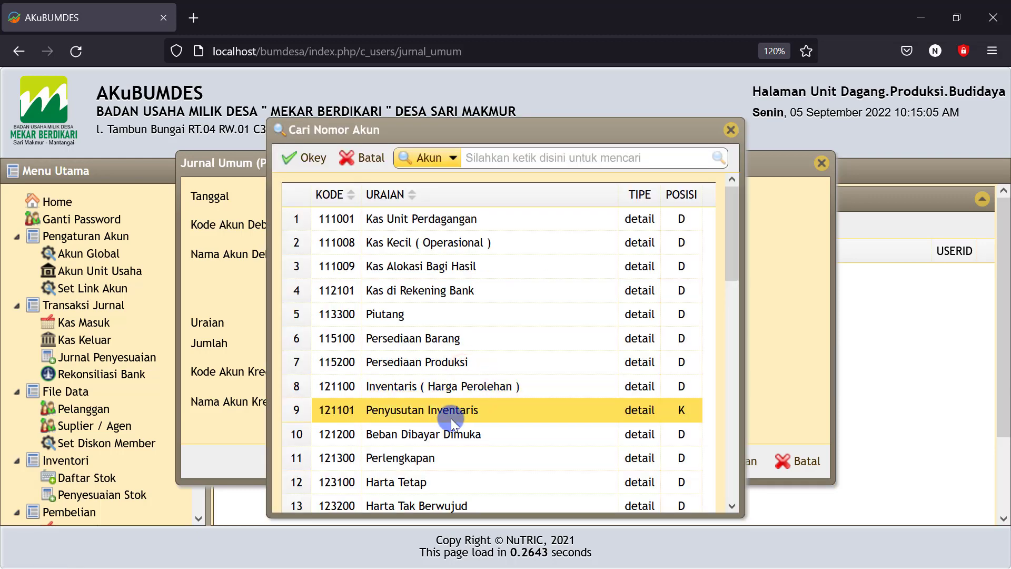
left_click(436, 366)
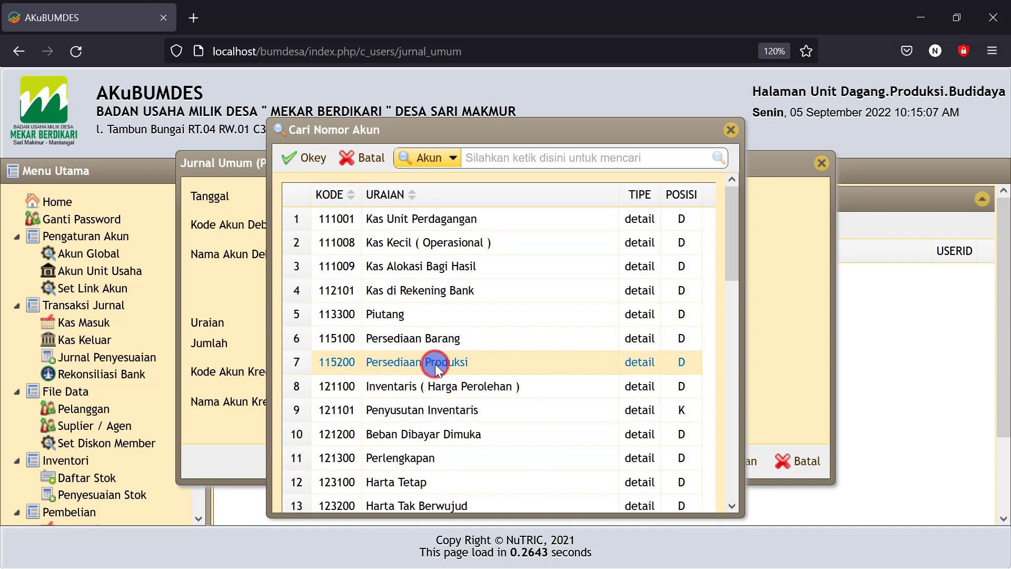
left_click(306, 159)
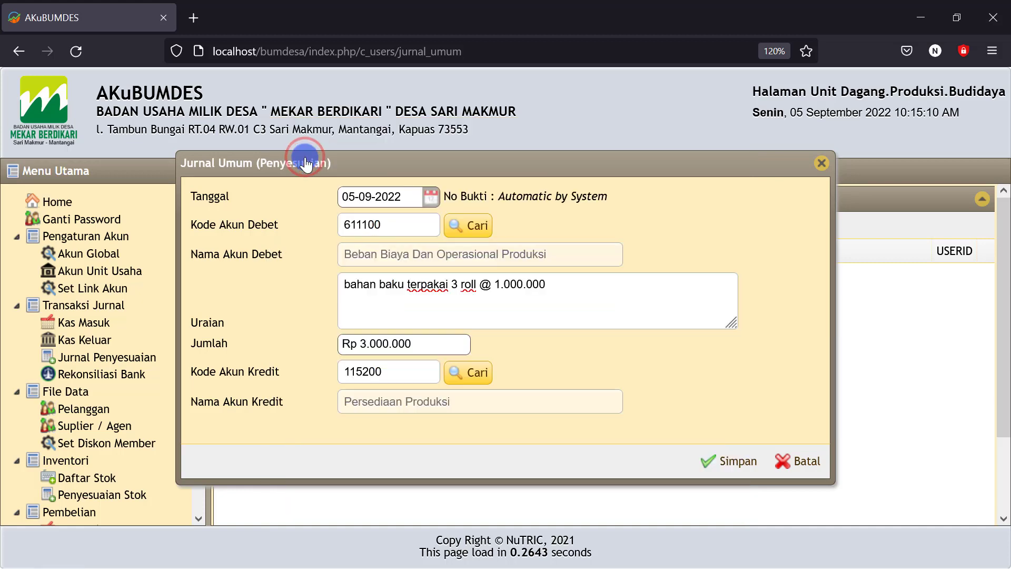
left_click(737, 465)
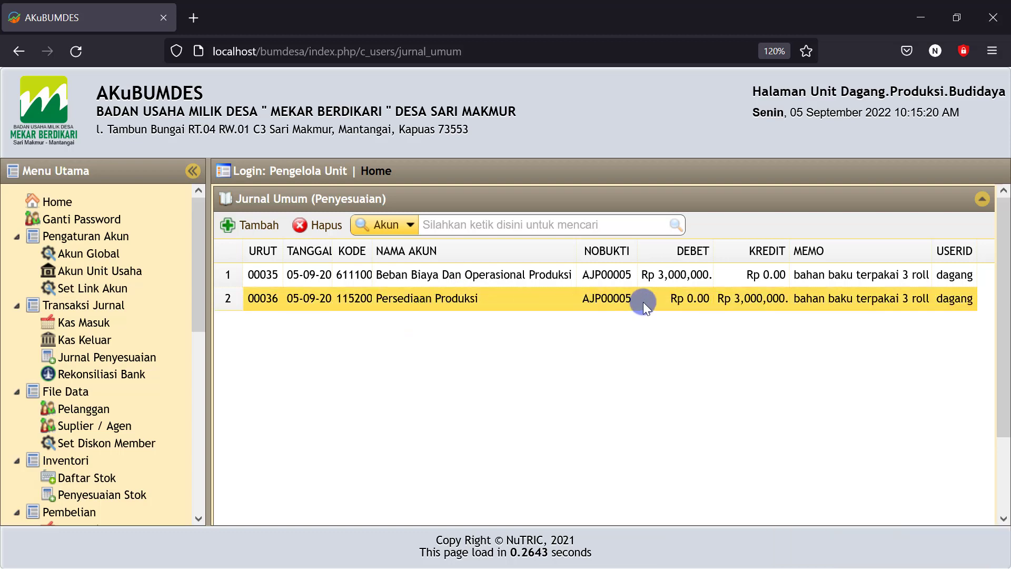
Open the Neraca report and display it for 05-09-2022.
left_click_drag(200, 303, 190, 500)
left_click(64, 474)
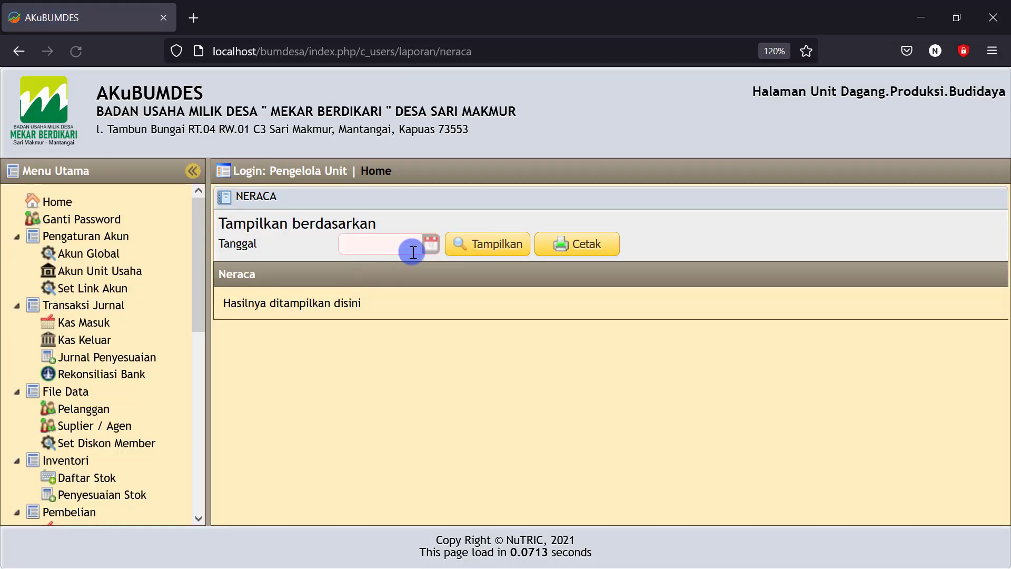
left_click(419, 244)
left_click(370, 331)
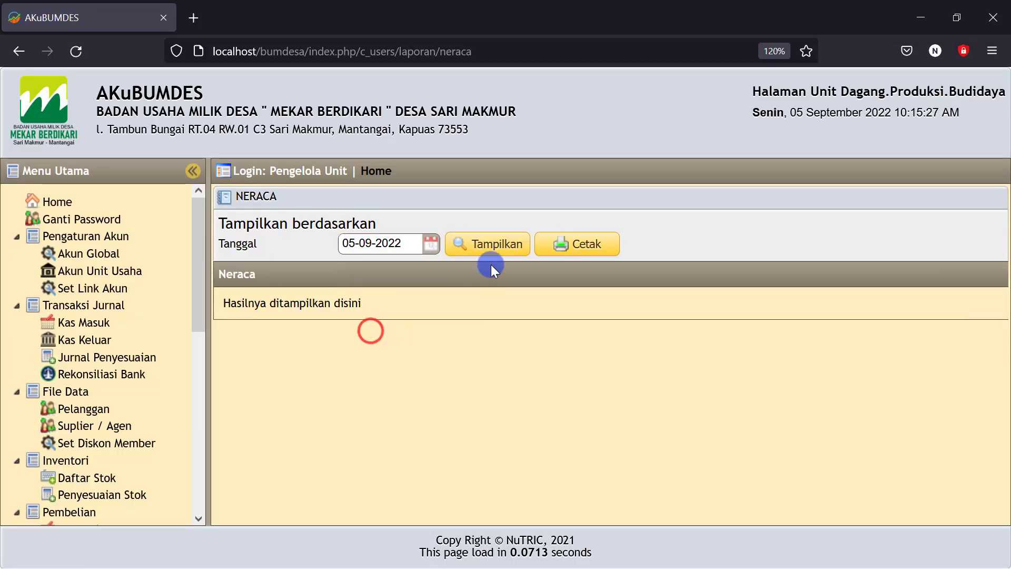
left_click(482, 241)
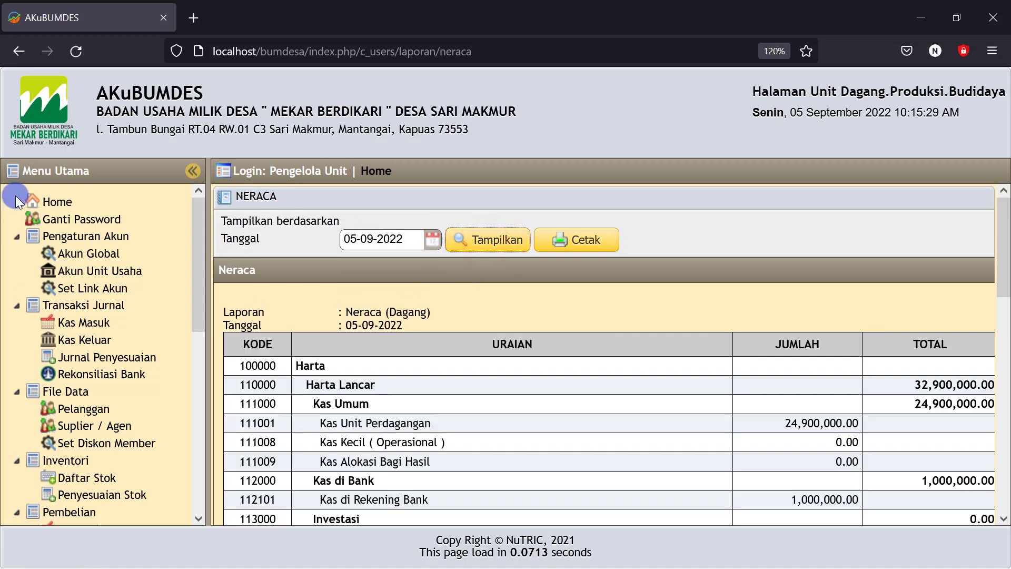
Examine the Persediaan Produksi, Laba Berjalan and Modal BUMDes balances in the Neraca report.
scroll(787, 421, "down", 3)
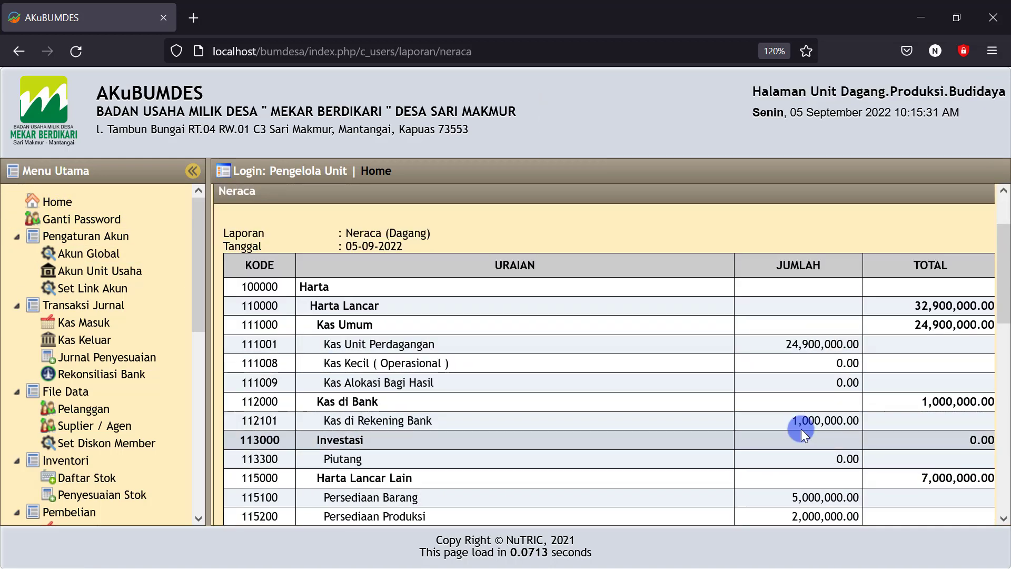
scroll(799, 429, "down", 3)
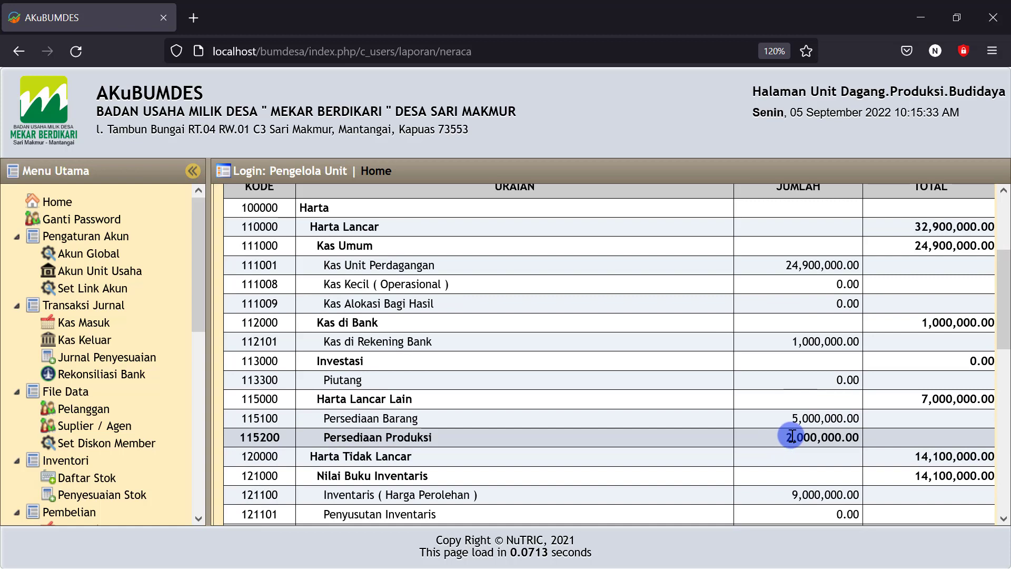
left_click_drag(785, 437, 848, 438)
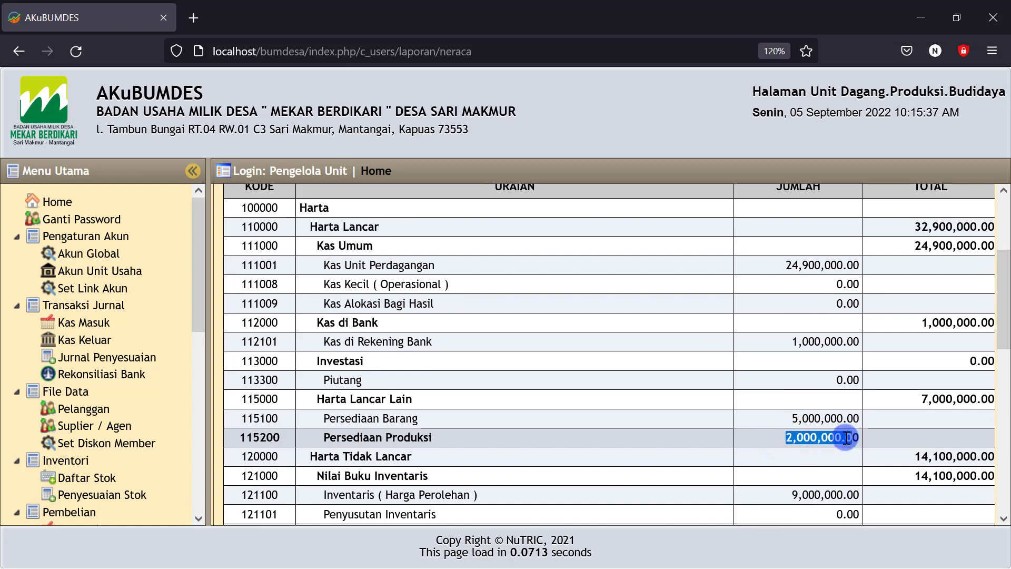
scroll(846, 439, "down", 8)
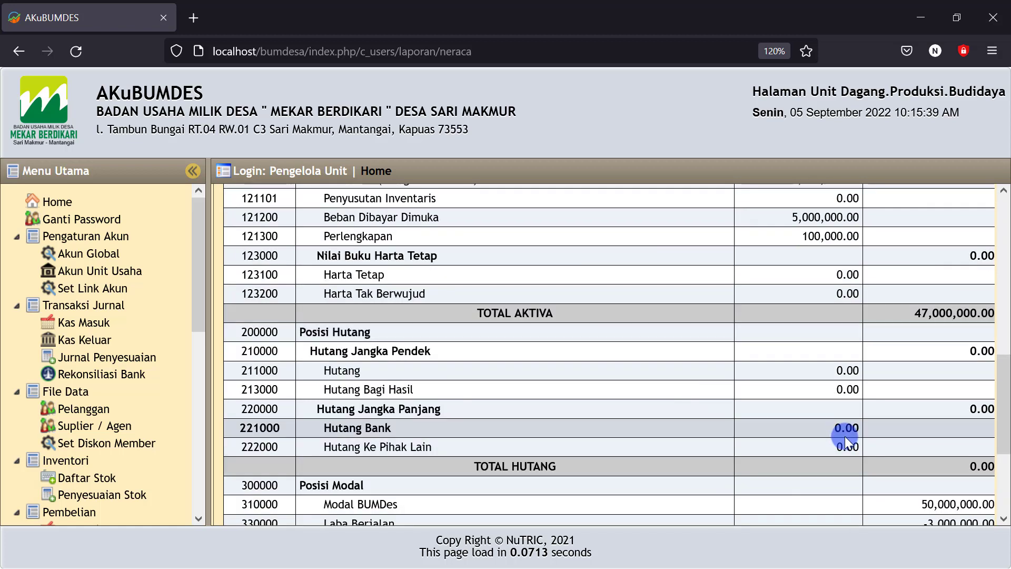
scroll(845, 438, "down", 1)
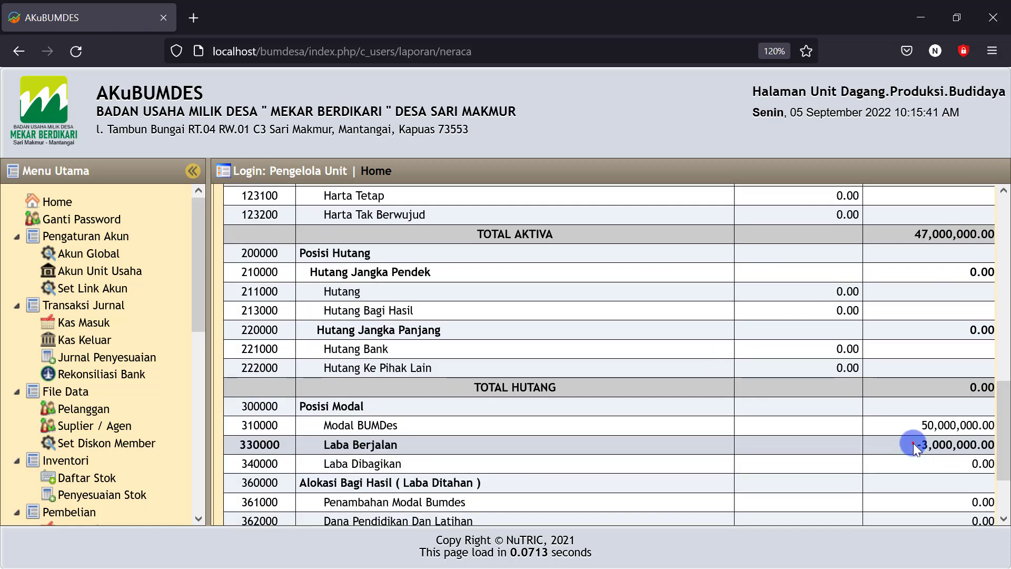
left_click_drag(913, 443, 987, 444)
scroll(930, 444, "down", 3)
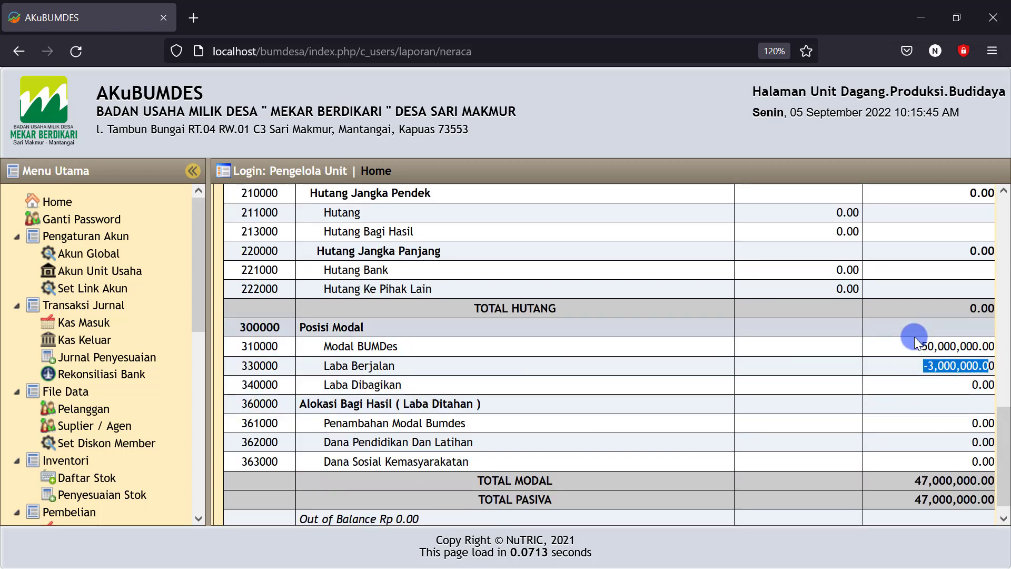
left_click_drag(914, 337, 947, 343)
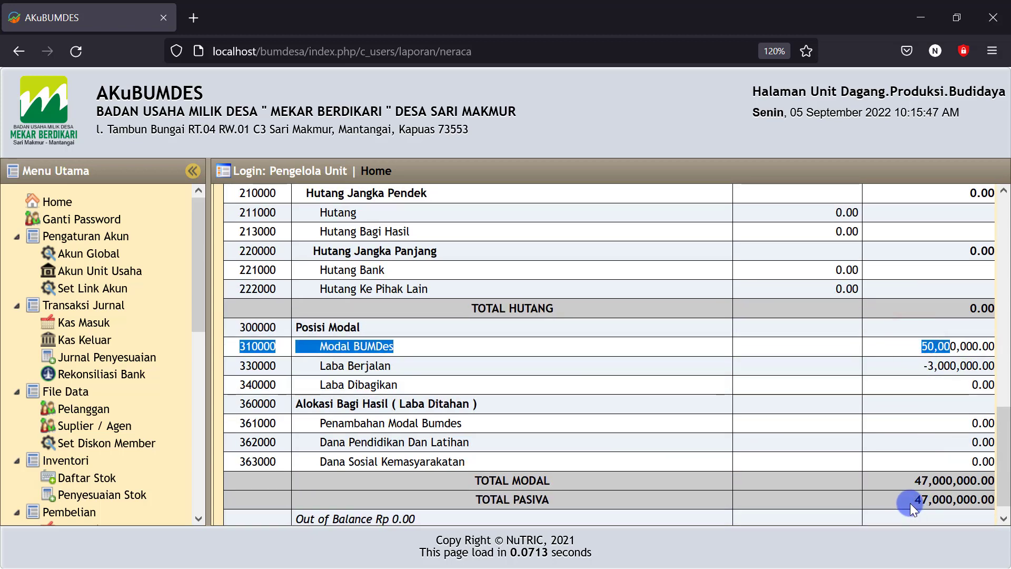
Compare TOTAL PASIVA with TOTAL AKTIVA in the Neraca report and recheck the Laba Berjalan amount.
left_click_drag(911, 497, 930, 495)
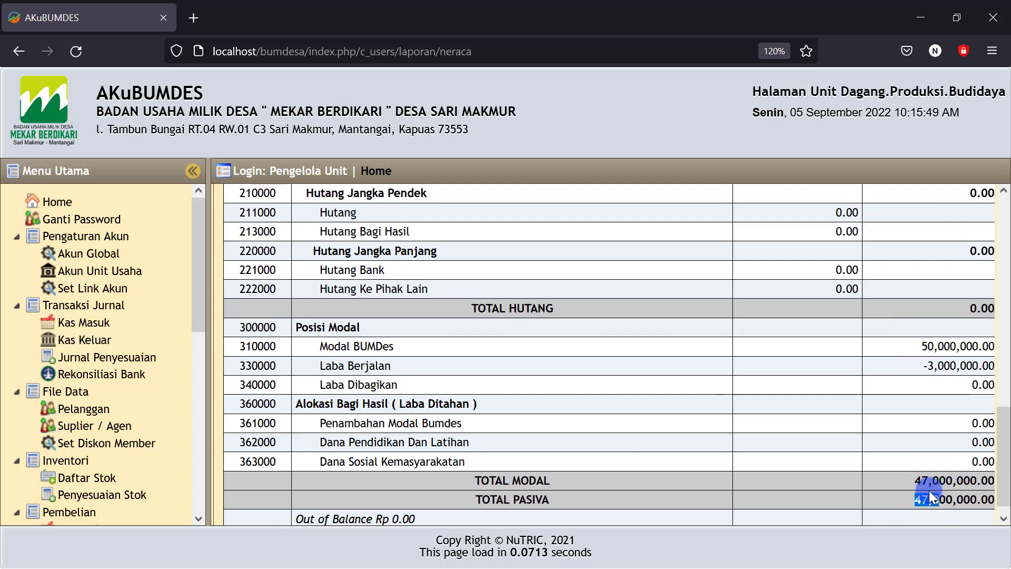
scroll(929, 491, "up", 1)
scroll(927, 488, "up", 5)
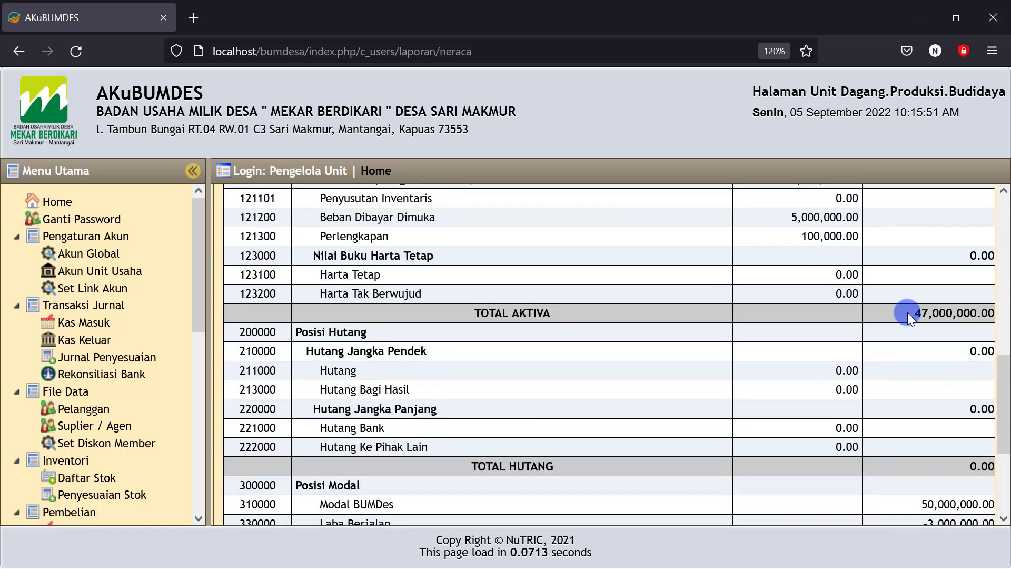
left_click_drag(912, 315, 931, 314)
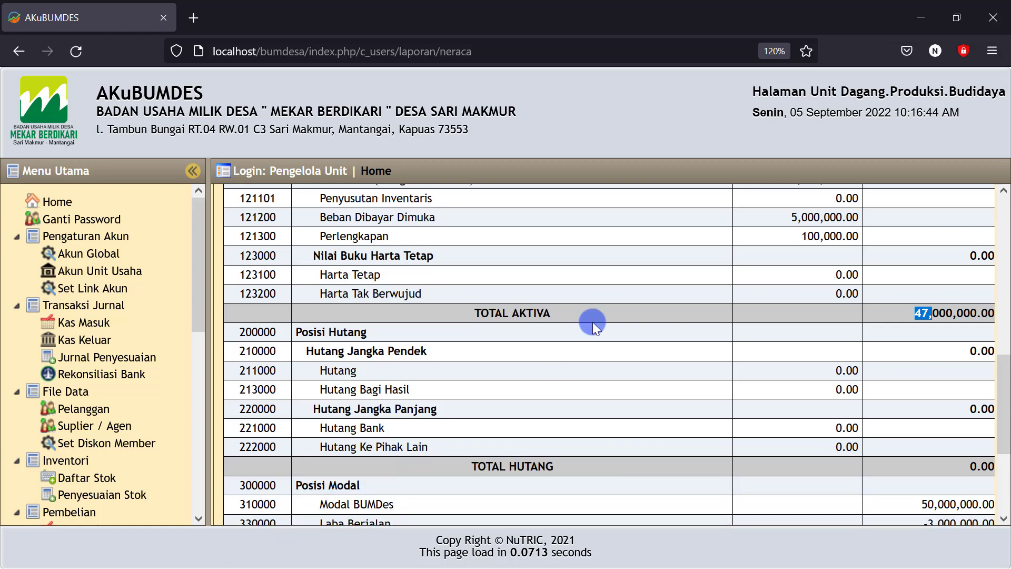
left_click_drag(201, 286, 204, 497)
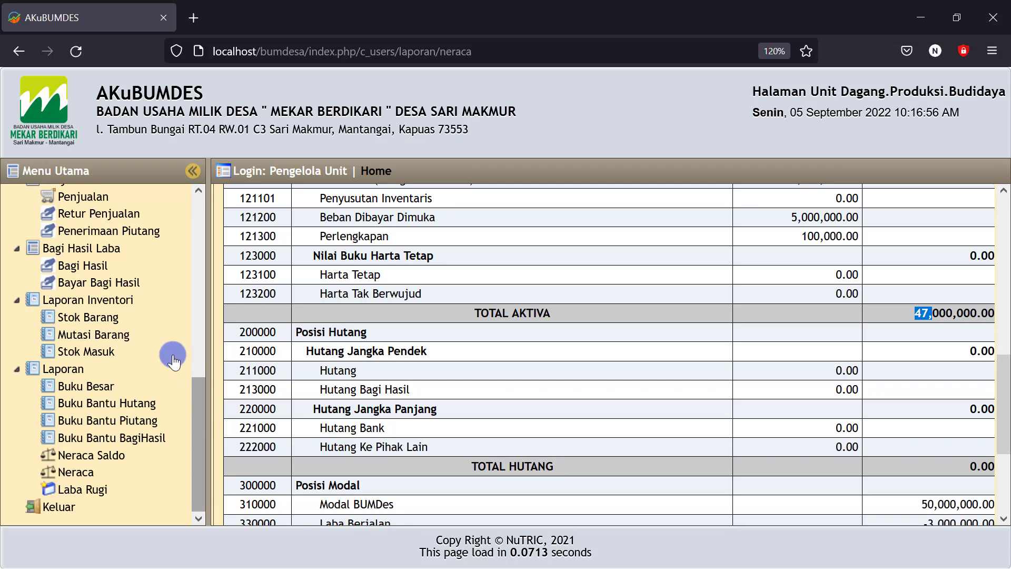
scroll(860, 374, "down", 3)
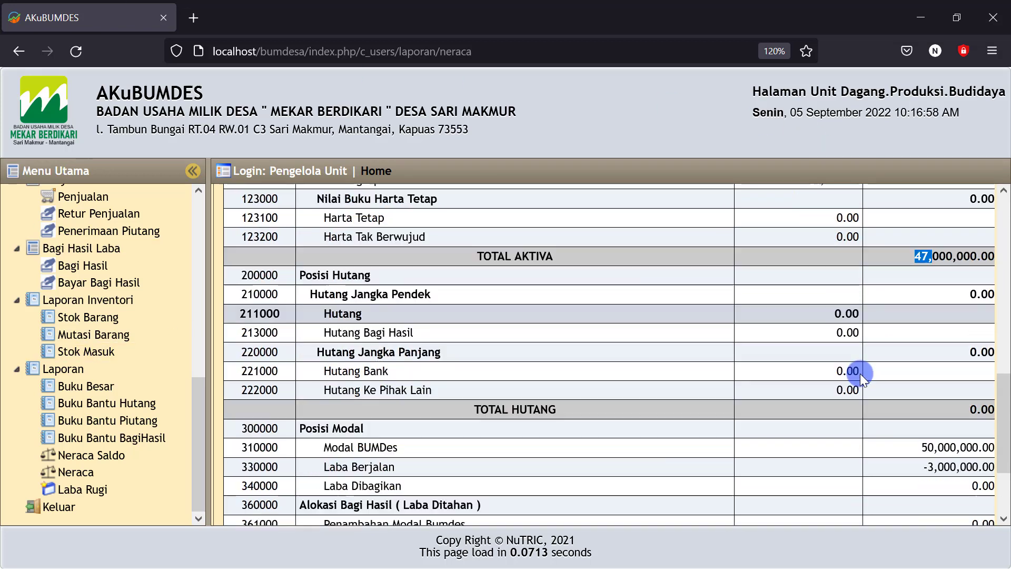
left_click(908, 445)
left_click_drag(908, 445, 950, 450)
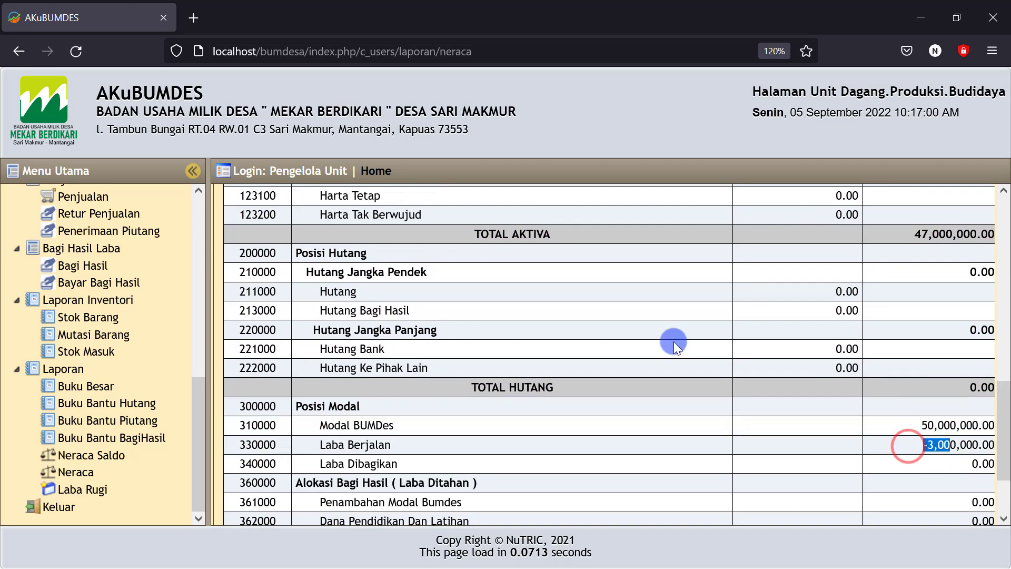
Switch to the Excel expense workbook and review the Belanja Bahan Kain and Terpakai rows under PERSEDIAAN PRODUKSI.
left_click(921, 18)
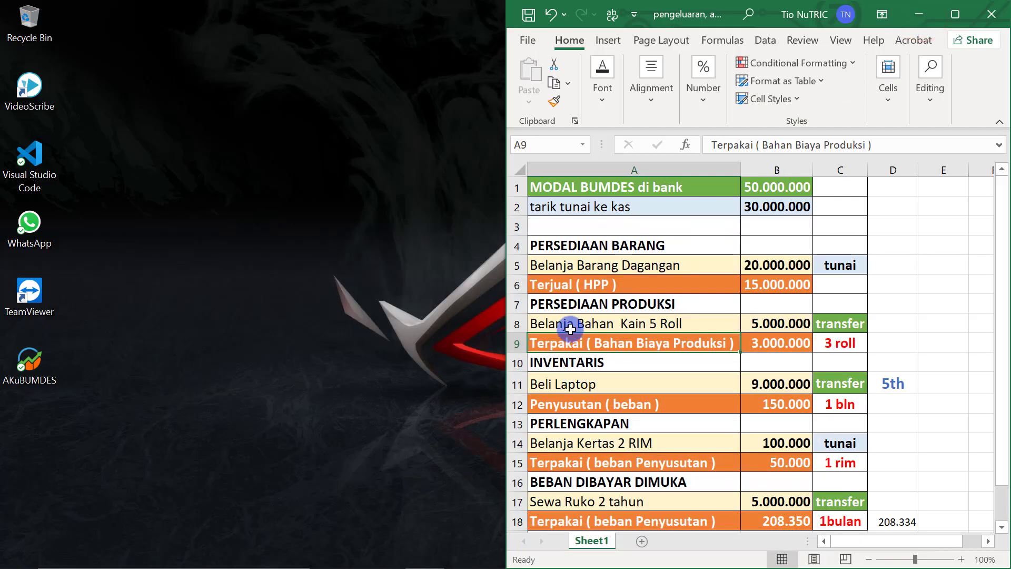
left_click(653, 324)
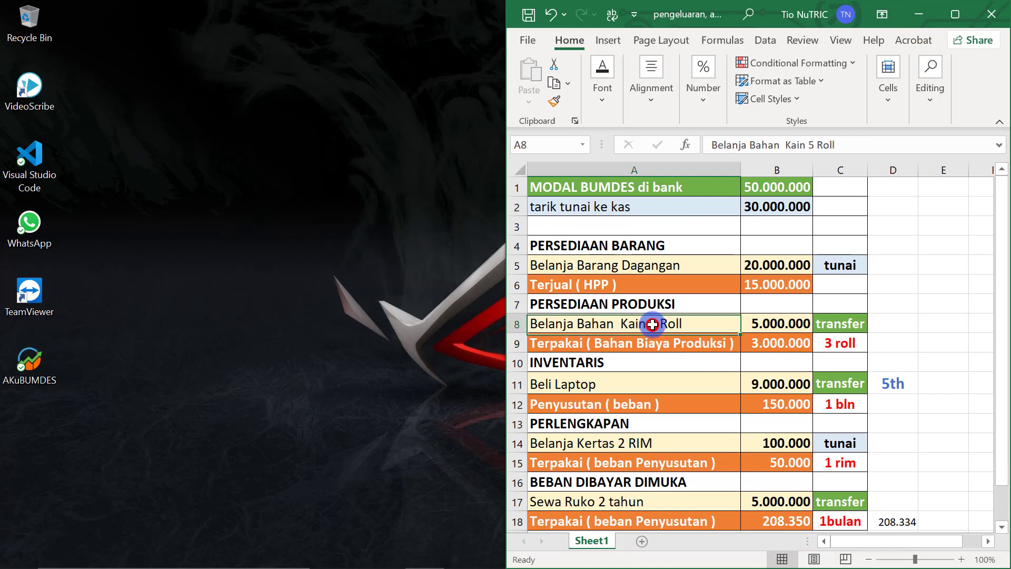
left_click(612, 343)
left_click(752, 345)
left_click(843, 346)
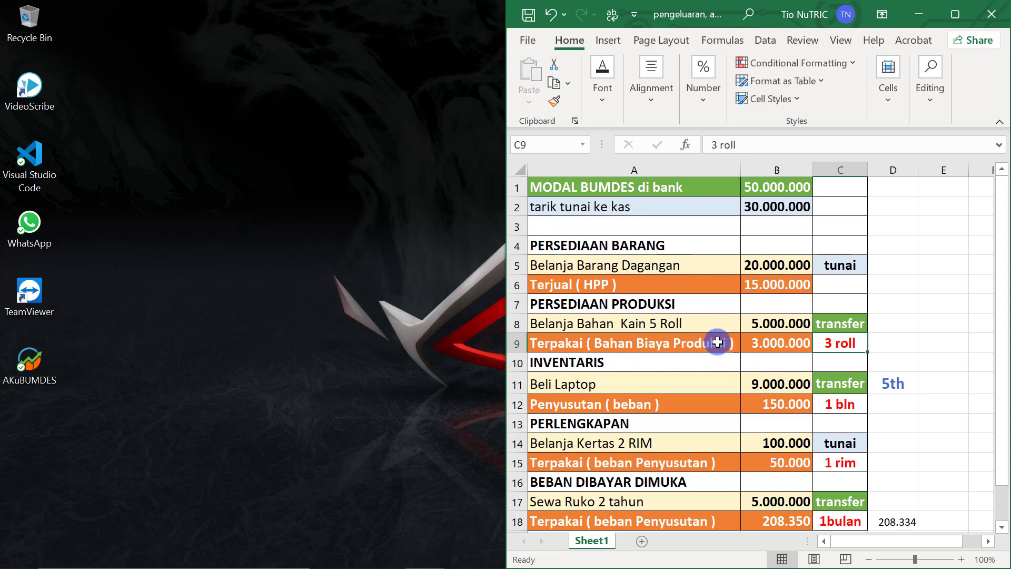
Examine the laptop purchase, its useful life and the monthly Penyusutan amount under INVENTARIS in the workbook.
left_click(585, 365)
left_click(574, 391)
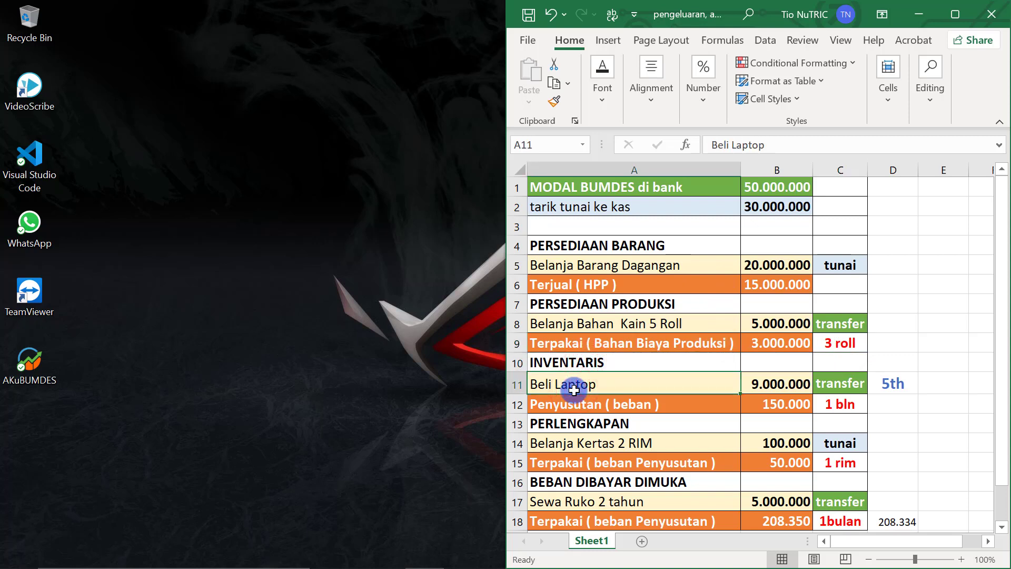
left_click(781, 384)
left_click(780, 384)
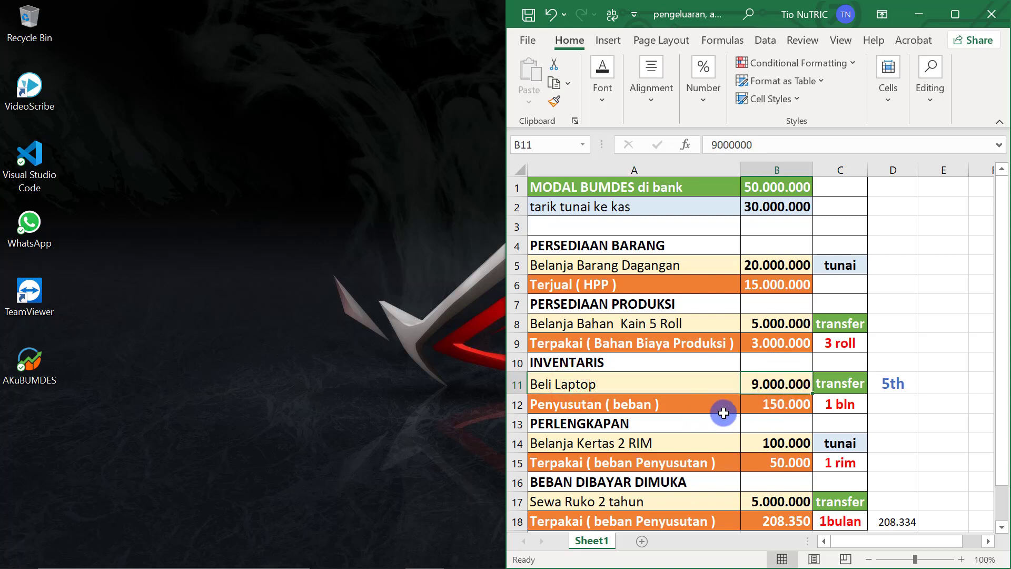
left_click(773, 406)
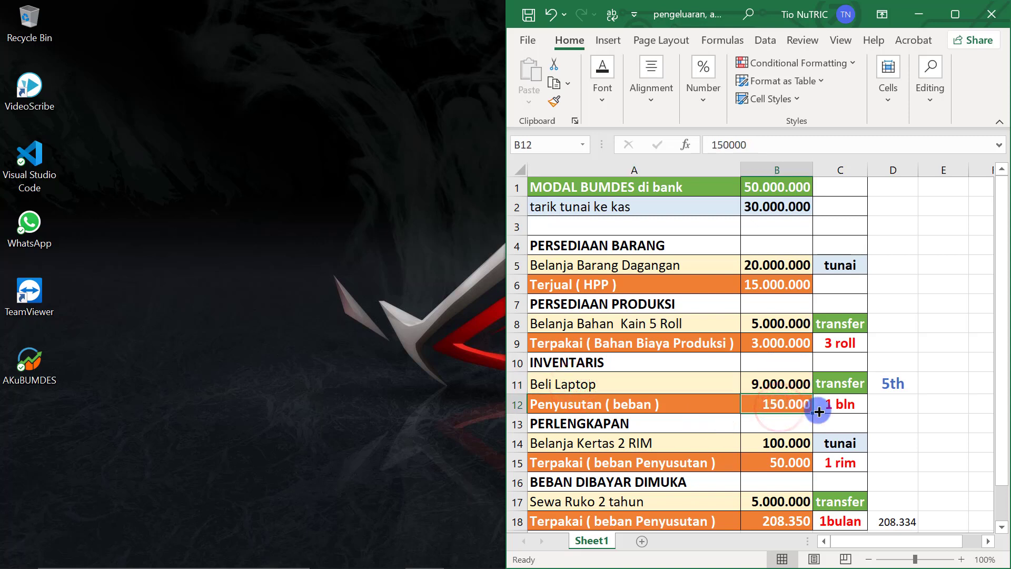
left_click(893, 385)
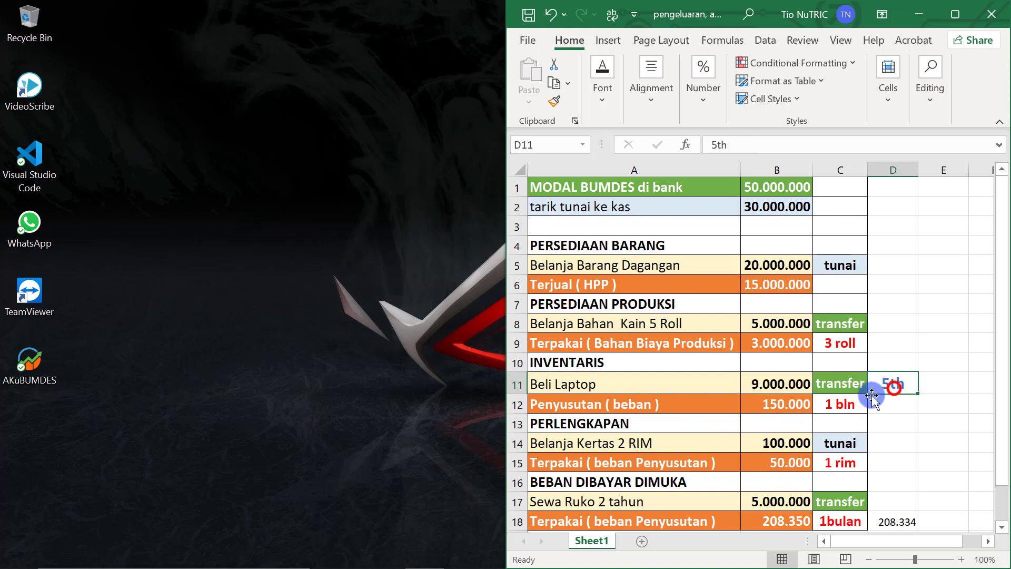
left_click(778, 405)
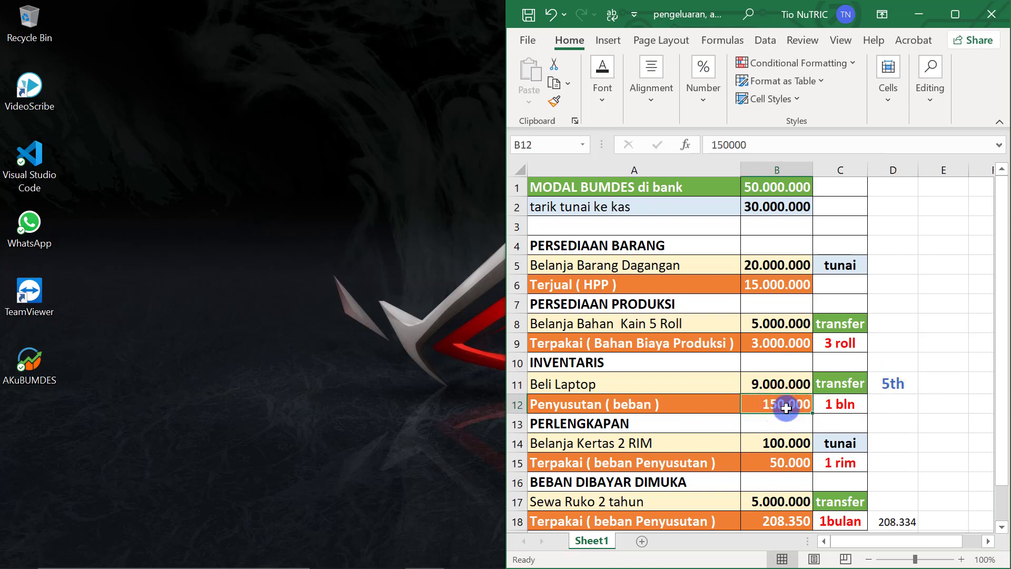
Switch back to AKuBUMDES in the browser and open the Jurnal Penyesuaian page.
mouse_move(337, 561)
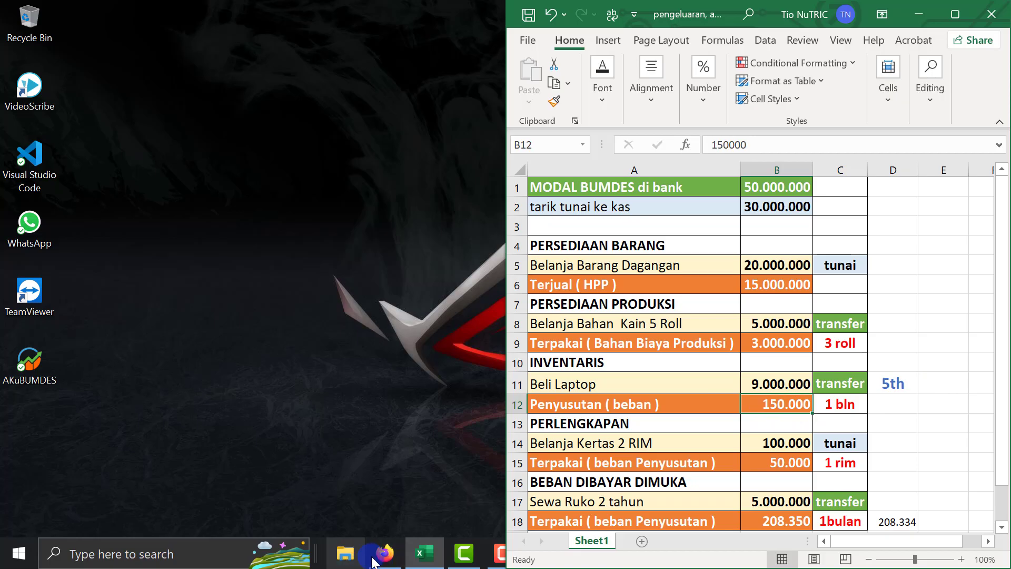
left_click(383, 554)
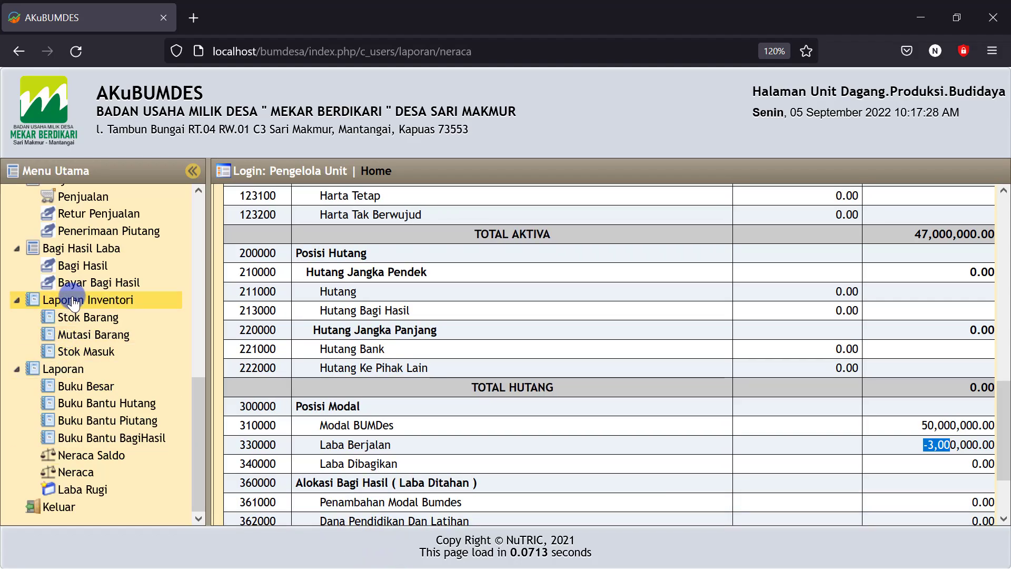
scroll(74, 303, "up", 5)
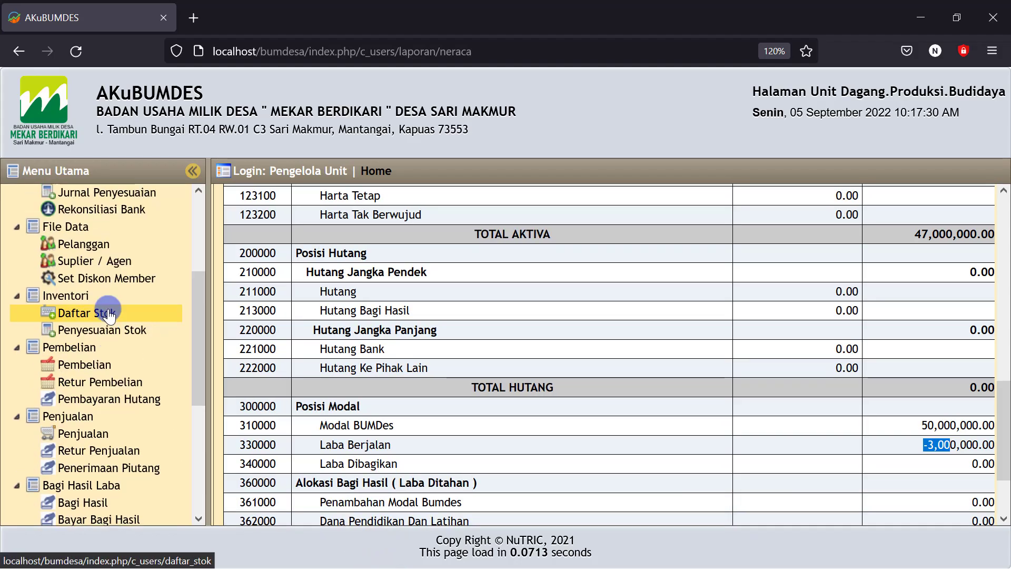
scroll(106, 341, "up", 1)
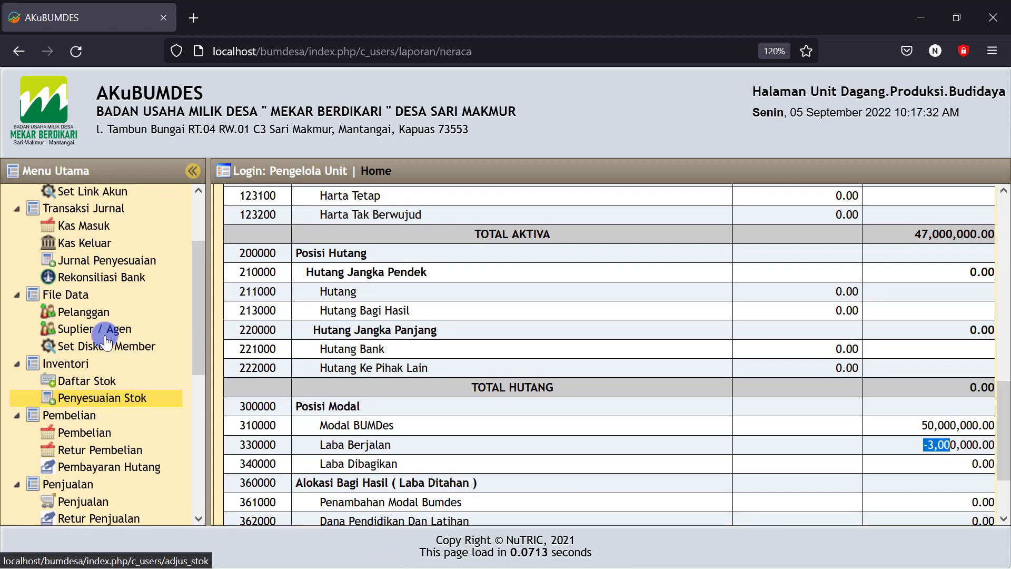
scroll(105, 342, "up", 2)
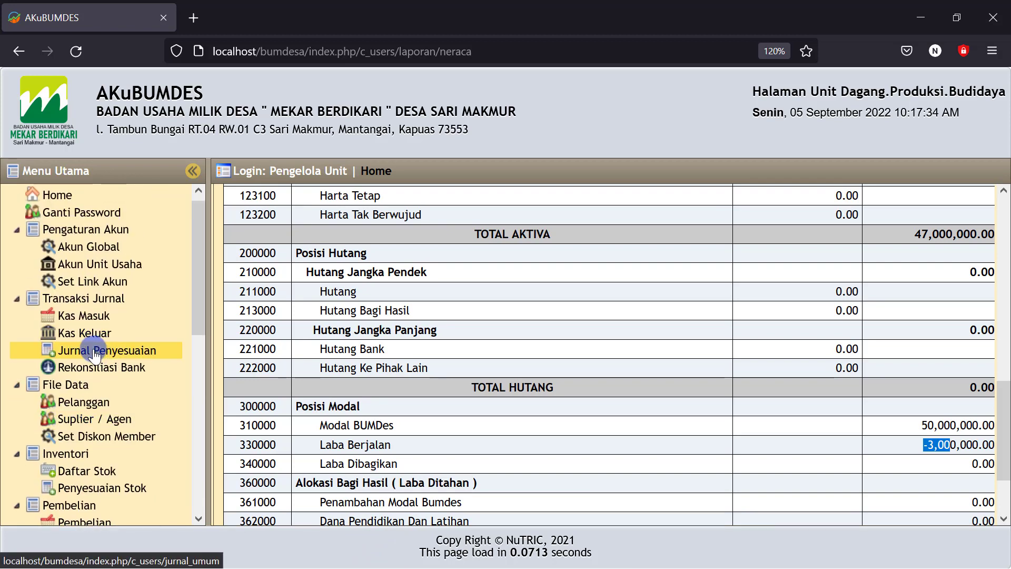
left_click(95, 351)
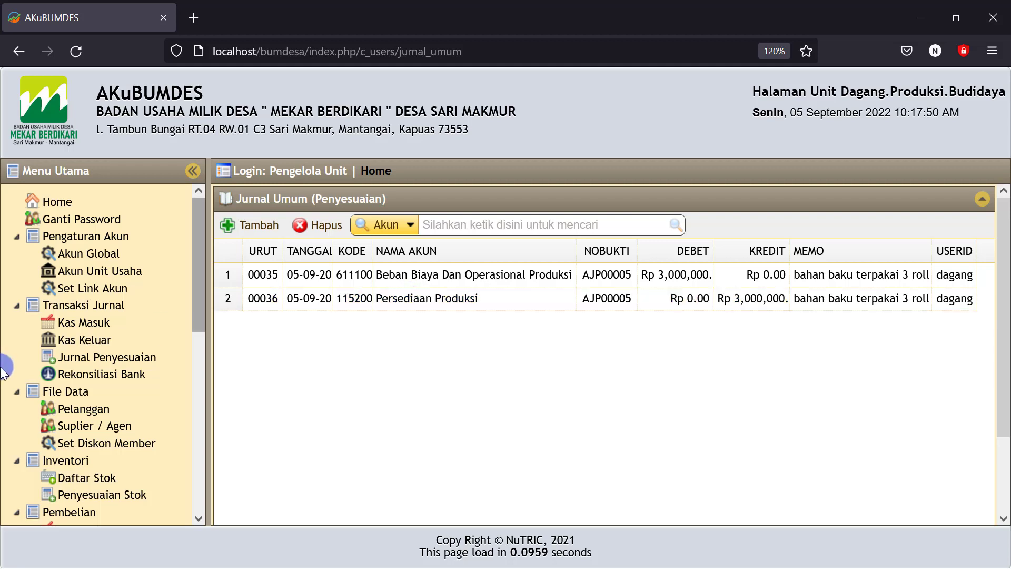
left_click(87, 358)
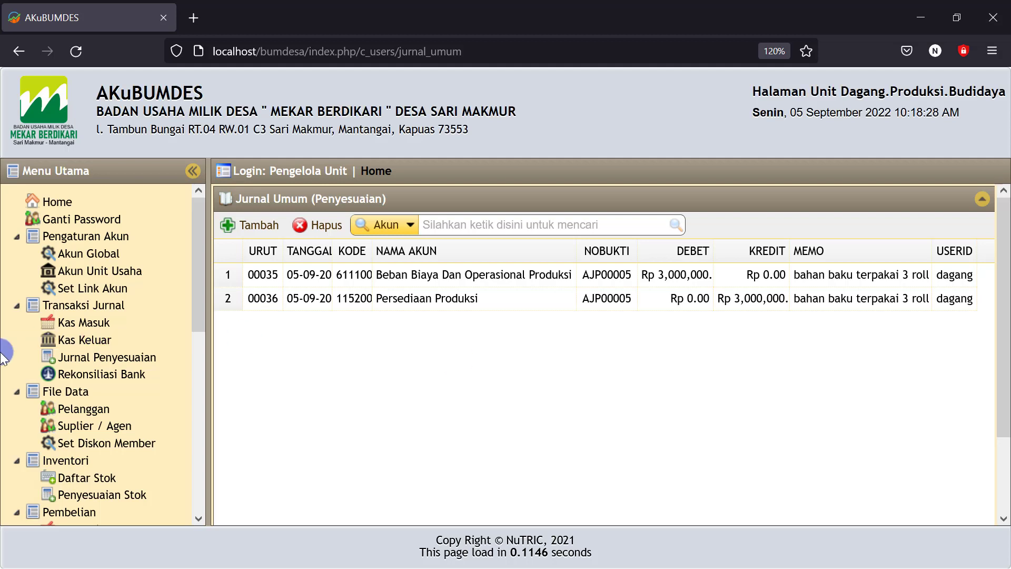
Add a new adjusting journal entry dated 05-09-2022.
left_click(253, 293)
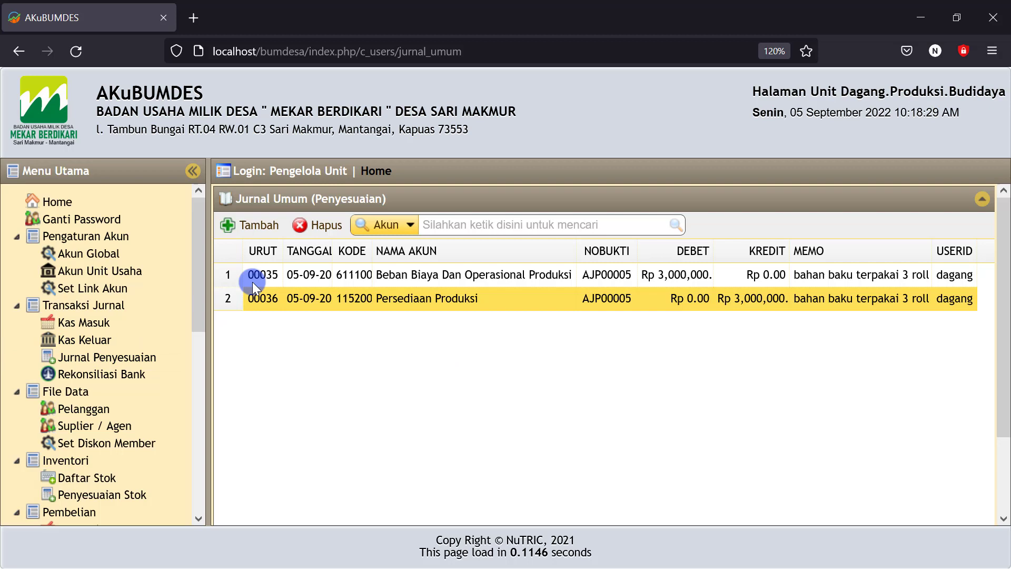
left_click(256, 224)
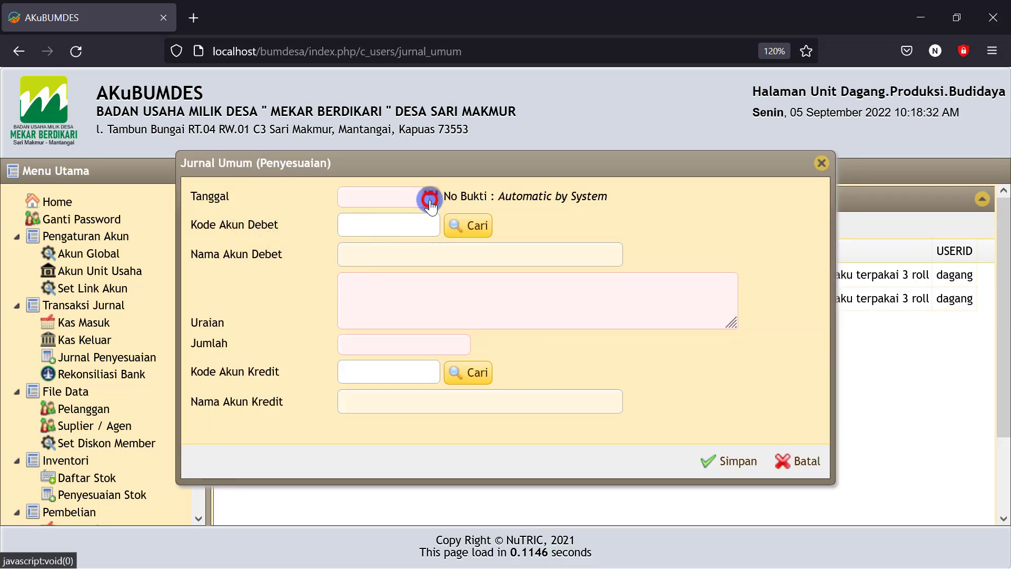
left_click(428, 206)
left_click(369, 288)
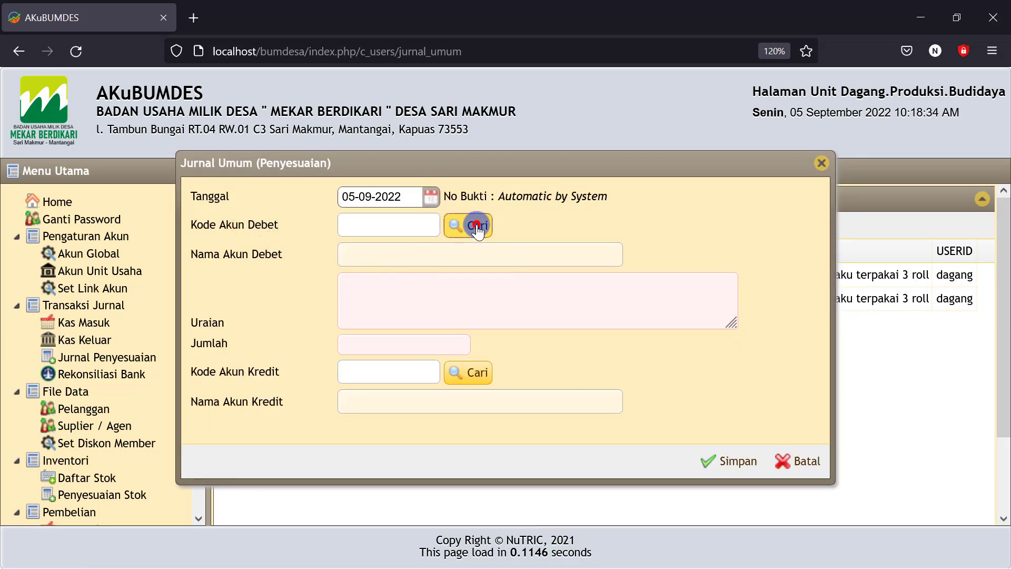
Search the accounts for "beban" and set the debit account to 614000 Beban Penyusutan.
left_click(472, 226)
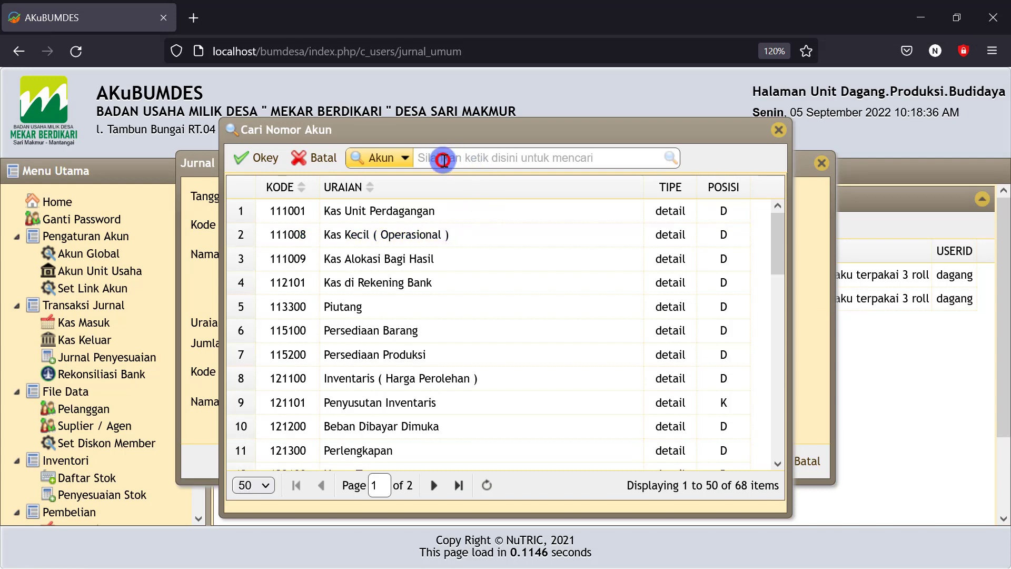
left_click(442, 159)
type("beban")
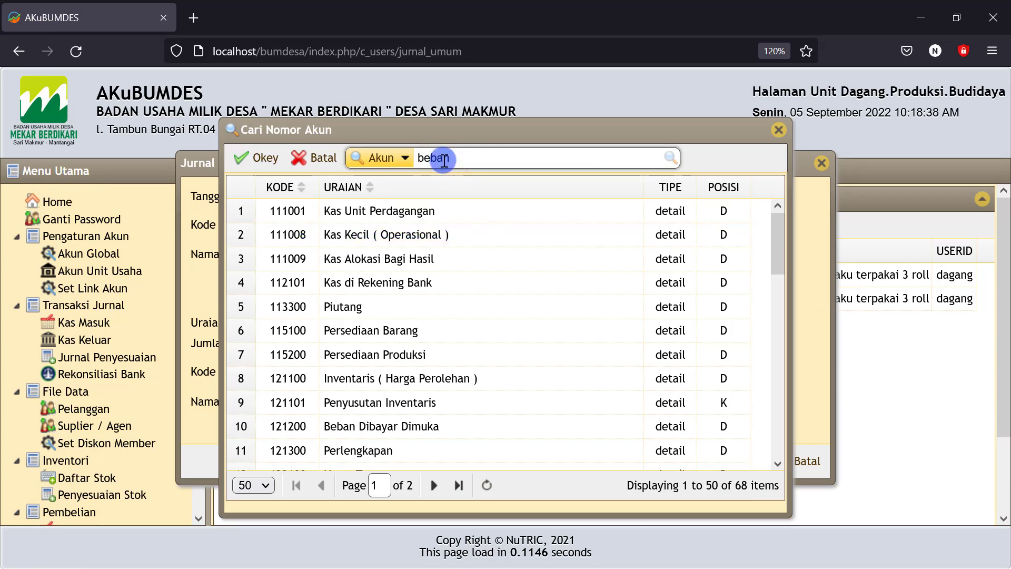
left_click(670, 158)
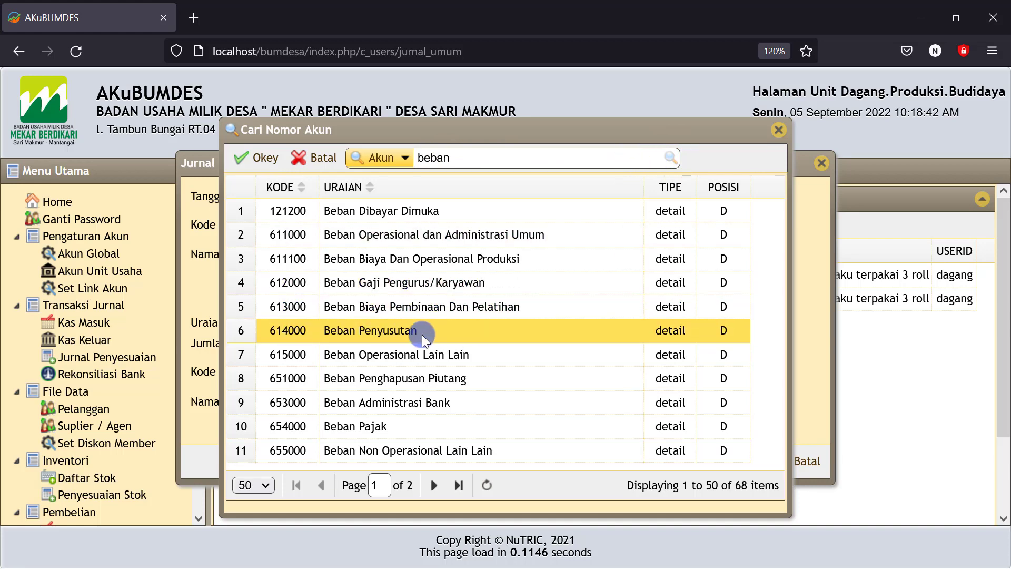
left_click(387, 331)
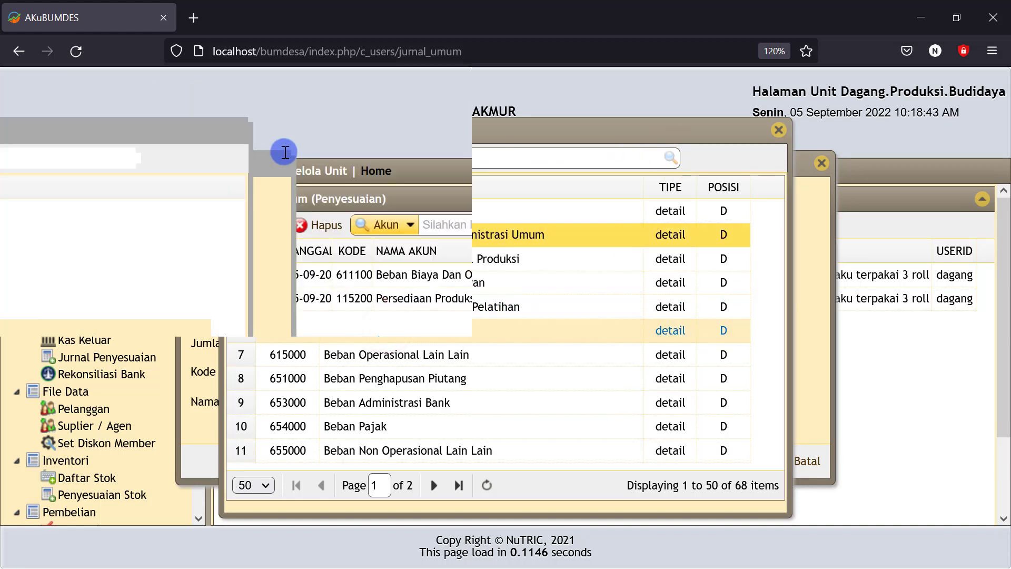
left_click(256, 164)
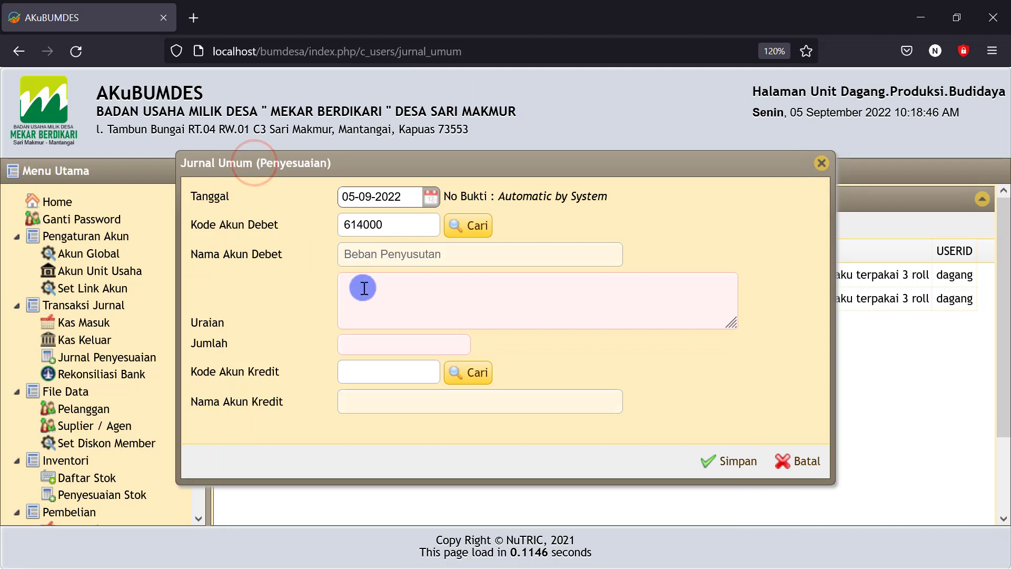
Enter the description "penyusutan laptop 1 bulan" and the amount 150.000 in the journal entry.
left_click(365, 288)
type("pen")
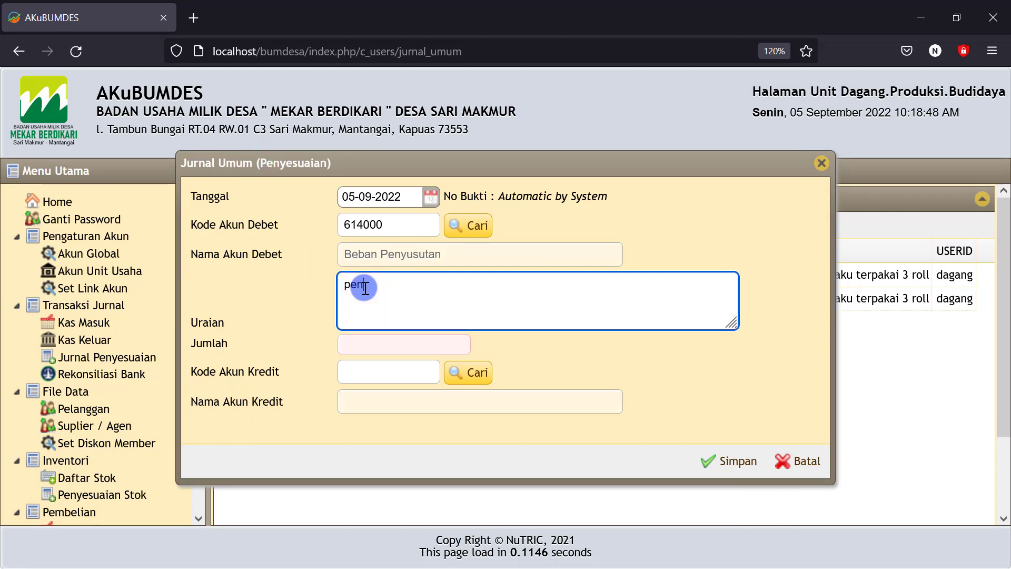
type("yusutan laptop 1 b")
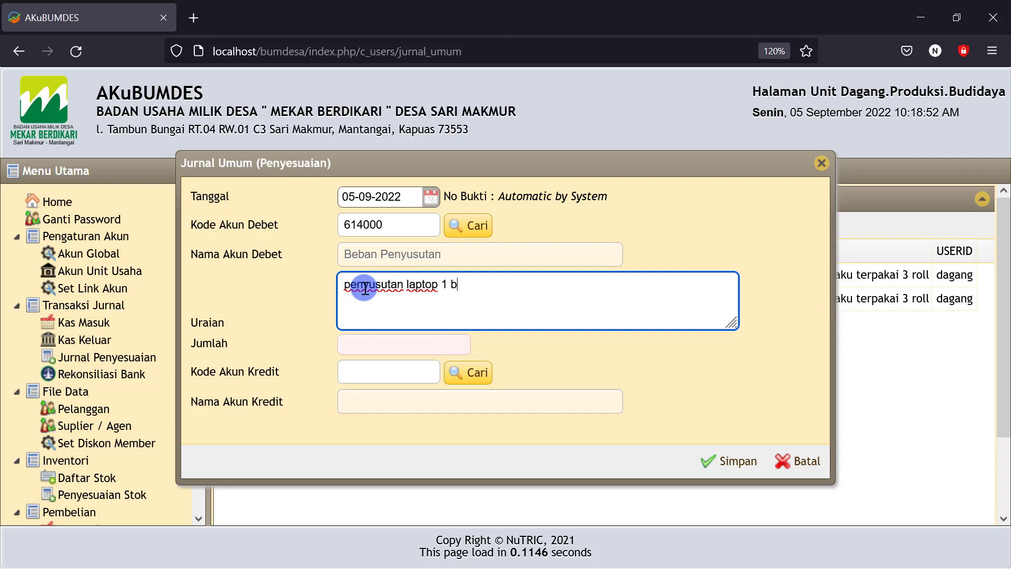
type("ulan")
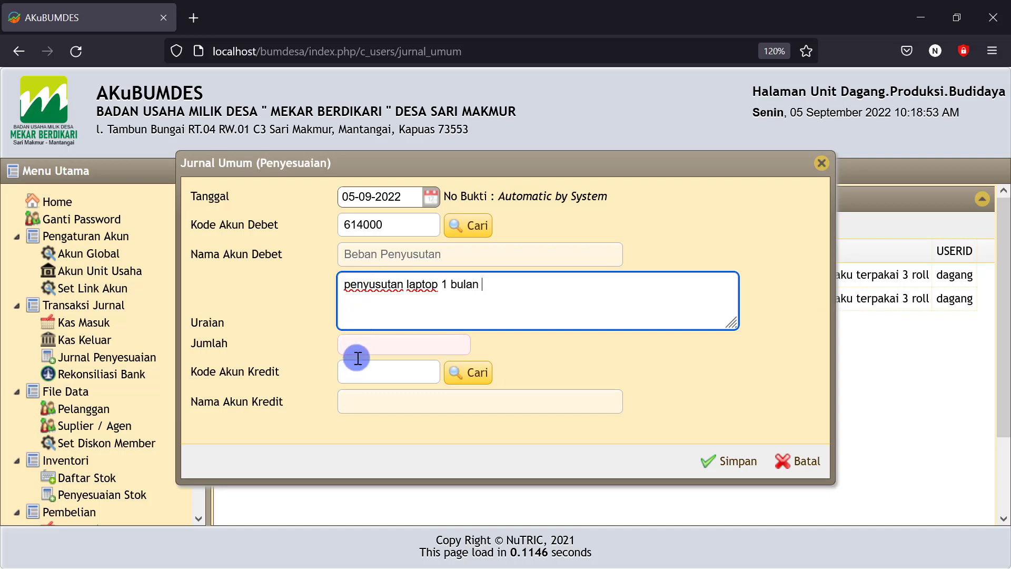
left_click(353, 348)
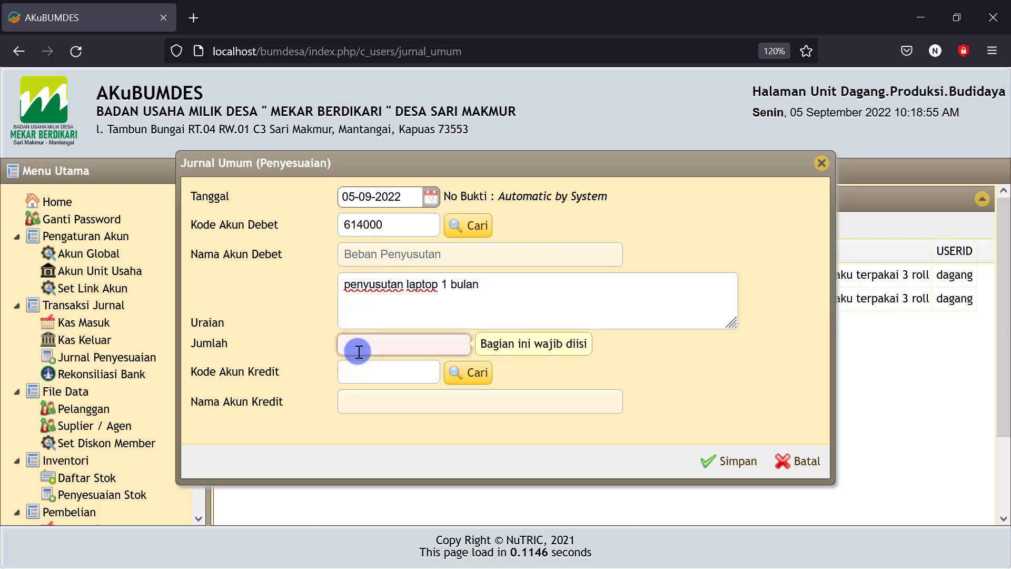
type("150")
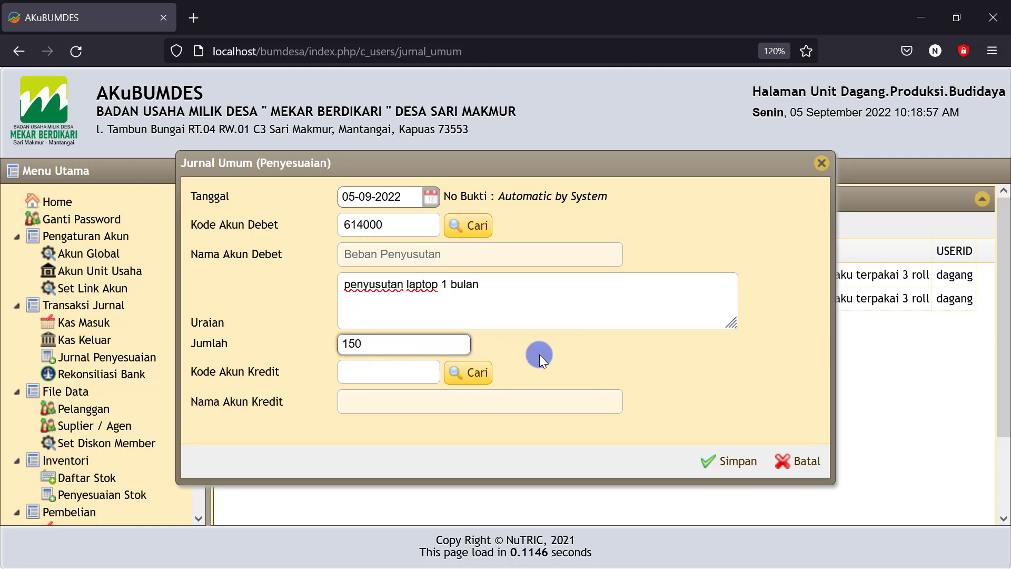
type(".000")
left_click(532, 350)
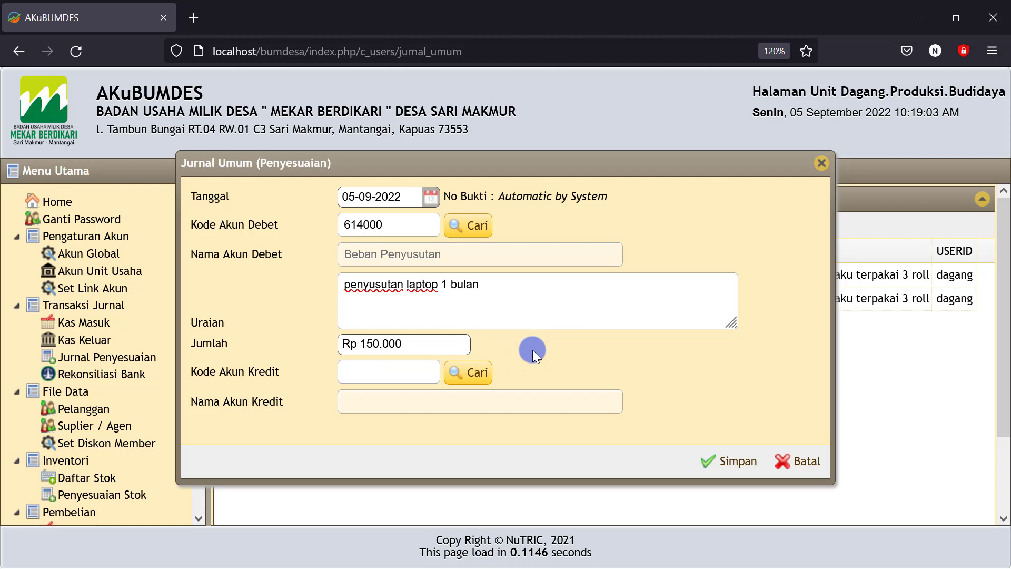
Set the credit account to 121101 Penyusutan Inventaris and save the adjusting journal entry.
left_click(472, 376)
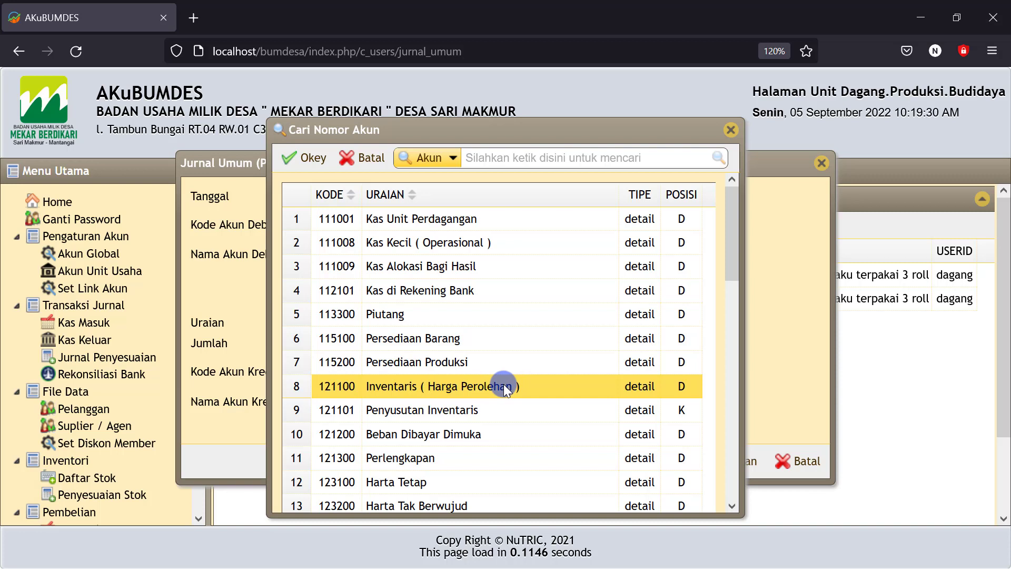
left_click(396, 413)
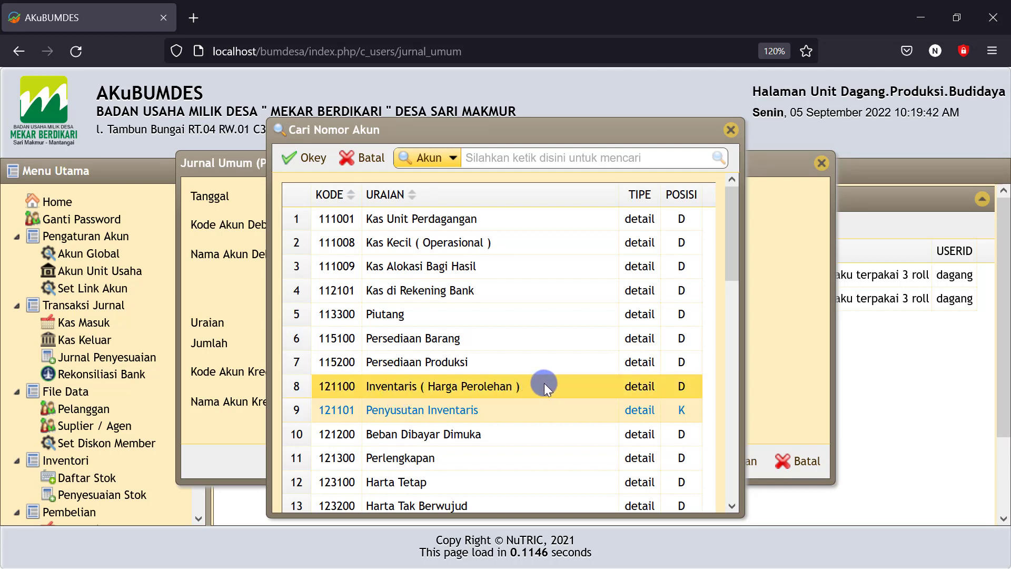
left_click(499, 412)
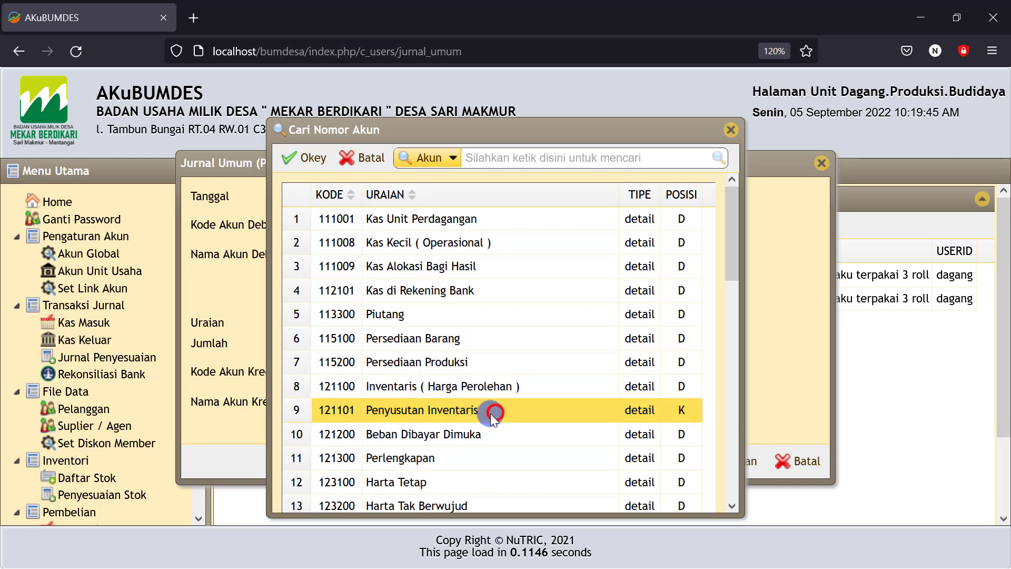
left_click(409, 409)
left_click(306, 159)
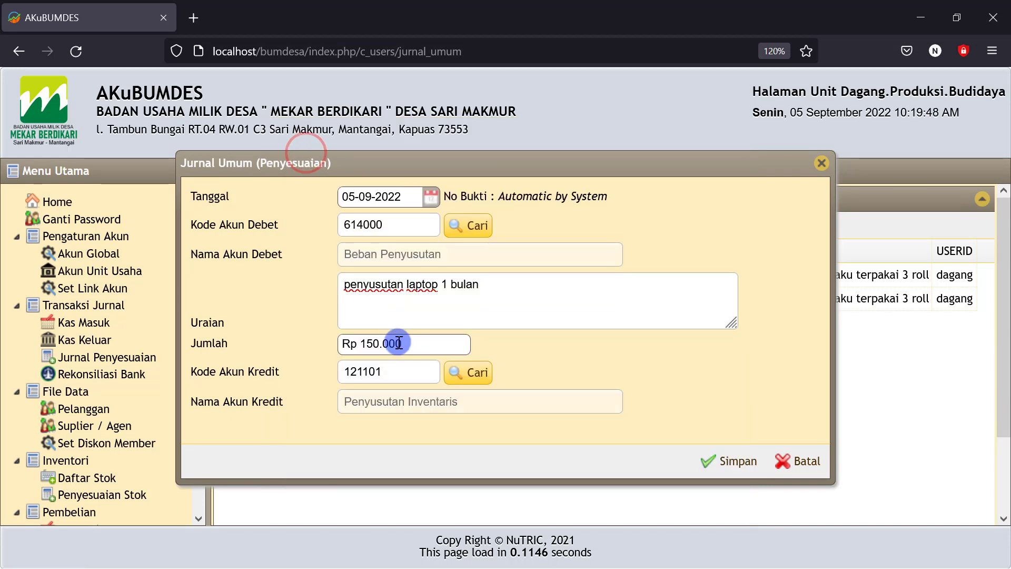
left_click(729, 462)
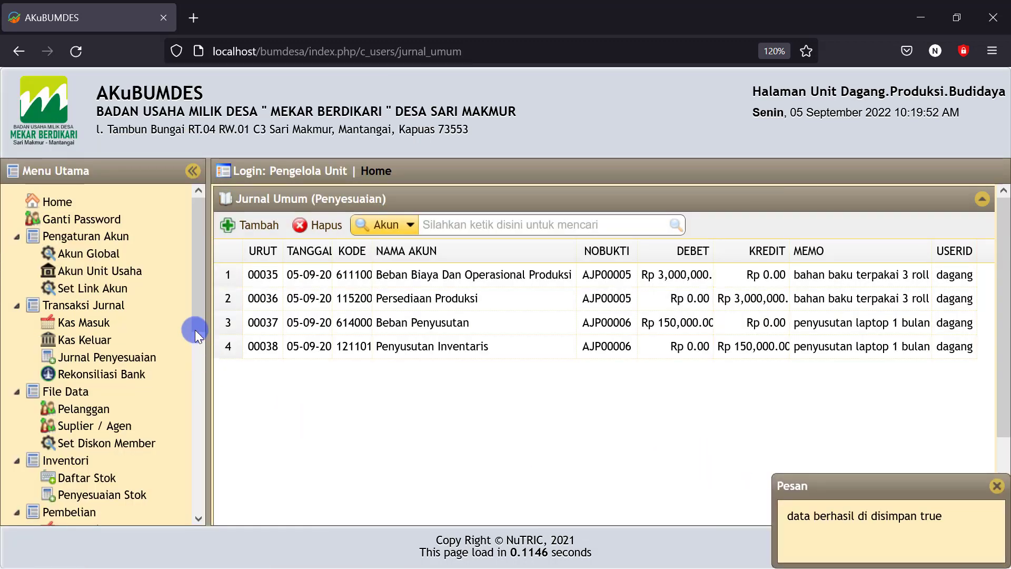
Display the Neraca report for 05-09-2022.
left_click_drag(196, 311, 203, 512)
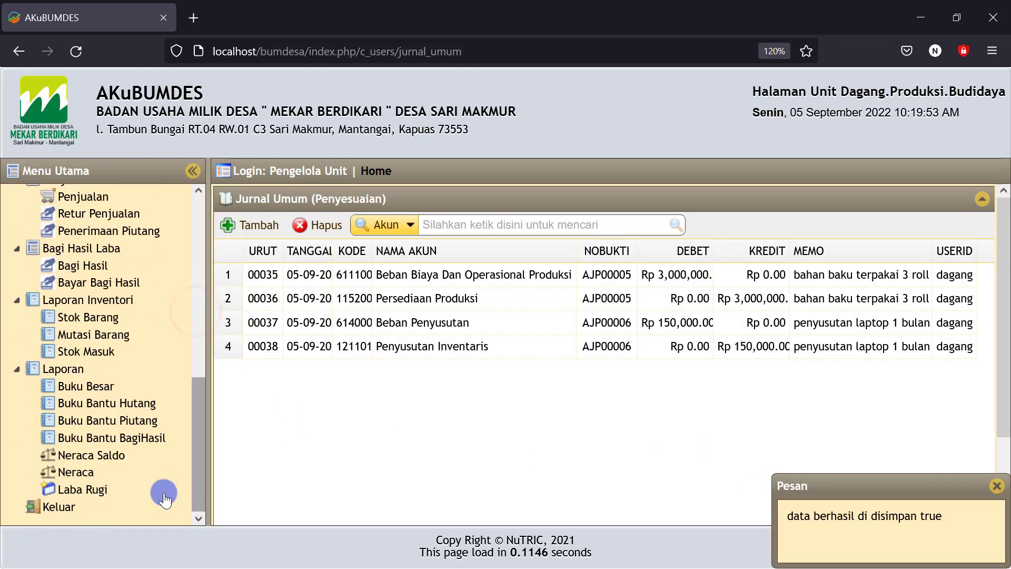
left_click(73, 474)
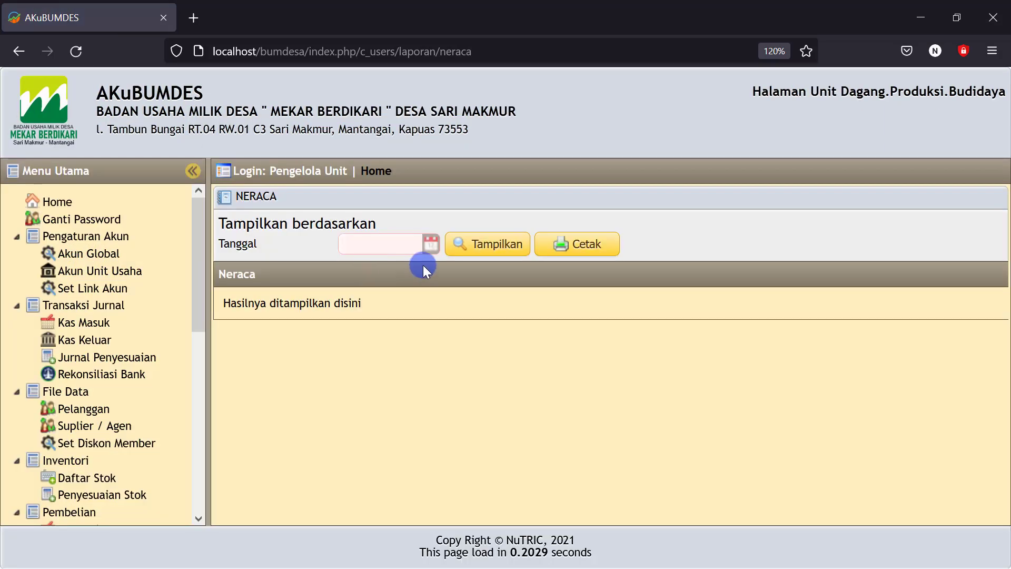
left_click(430, 241)
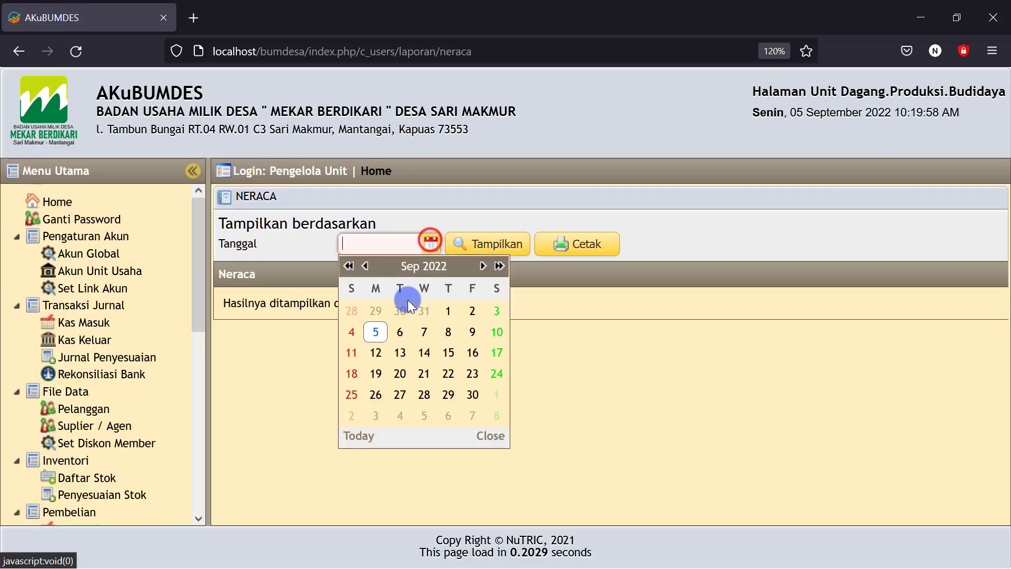
left_click(376, 331)
left_click(498, 248)
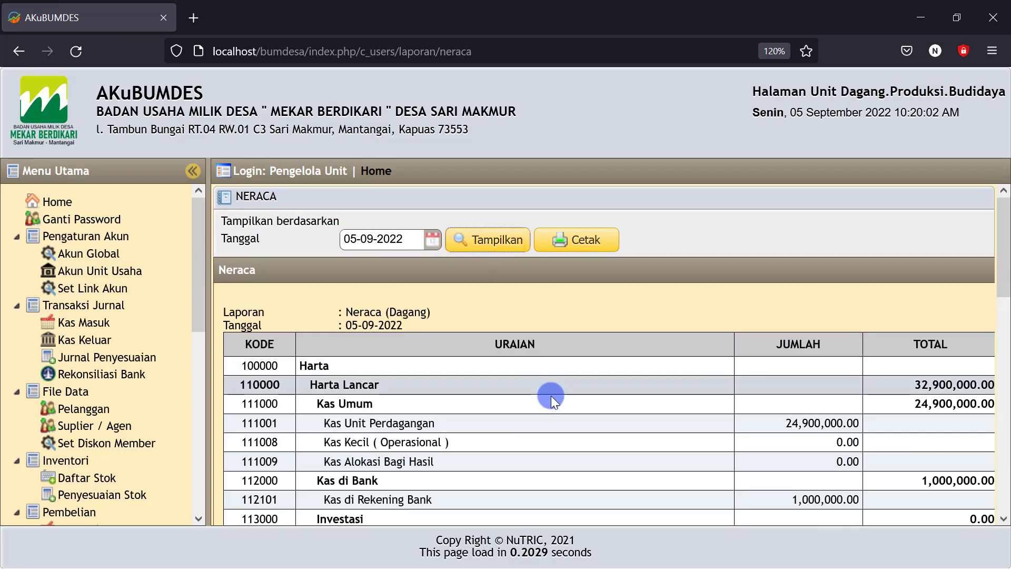
Check the Laba Berjalan amount under Posisi Modal in the Neraca.
scroll(548, 395, "down", 8)
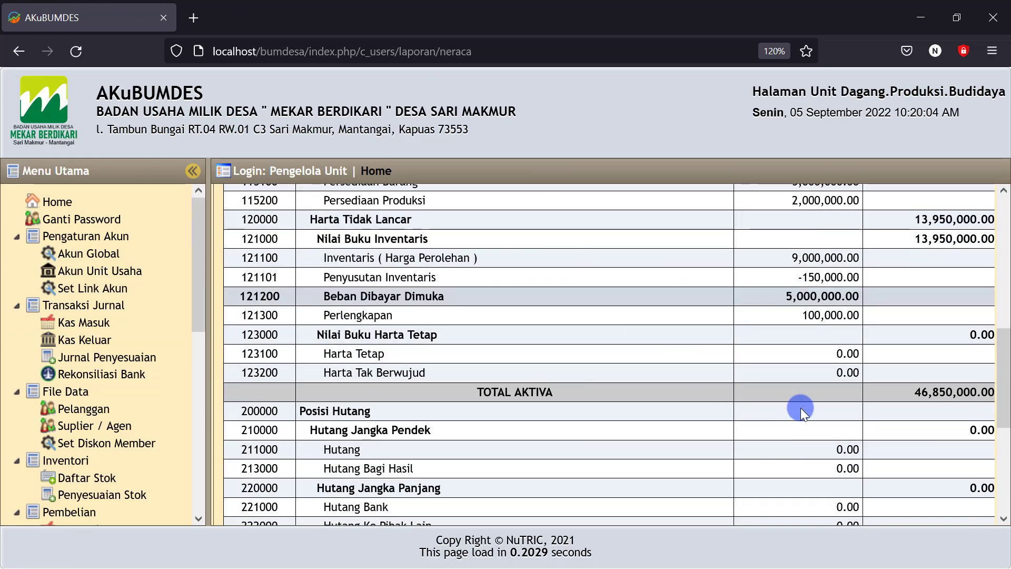
scroll(806, 410, "down", 5)
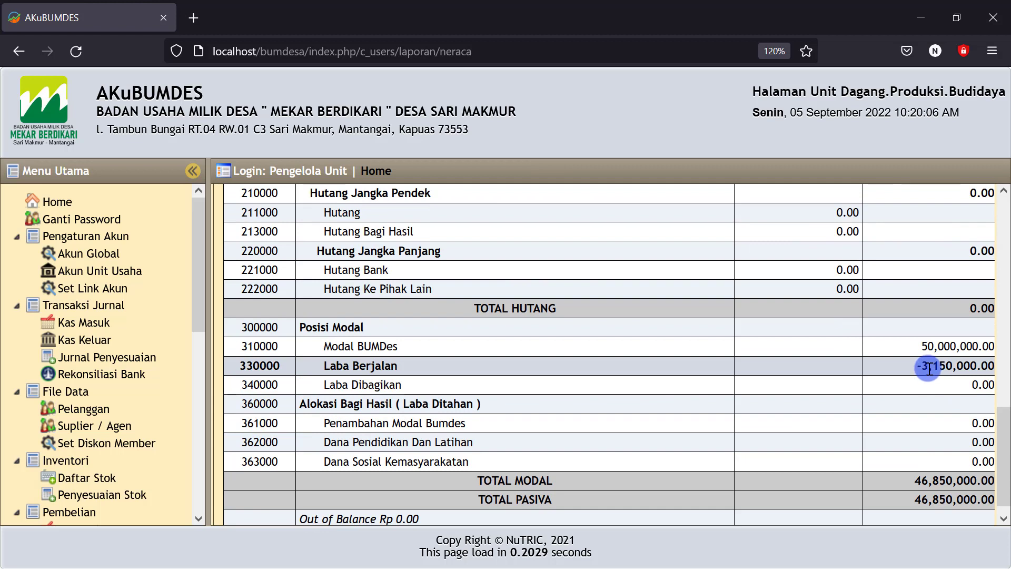
left_click_drag(918, 367, 956, 368)
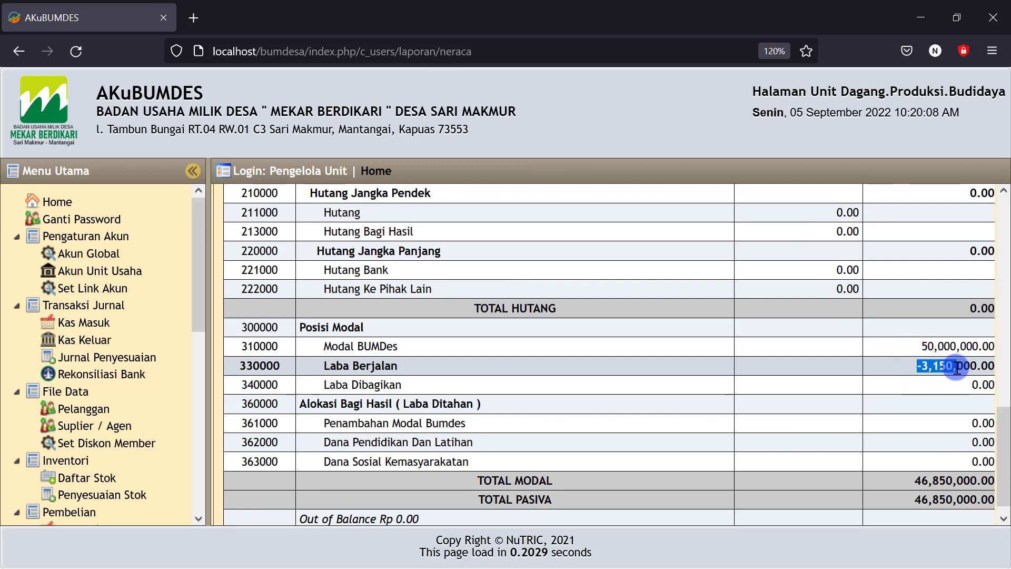
left_click(940, 366)
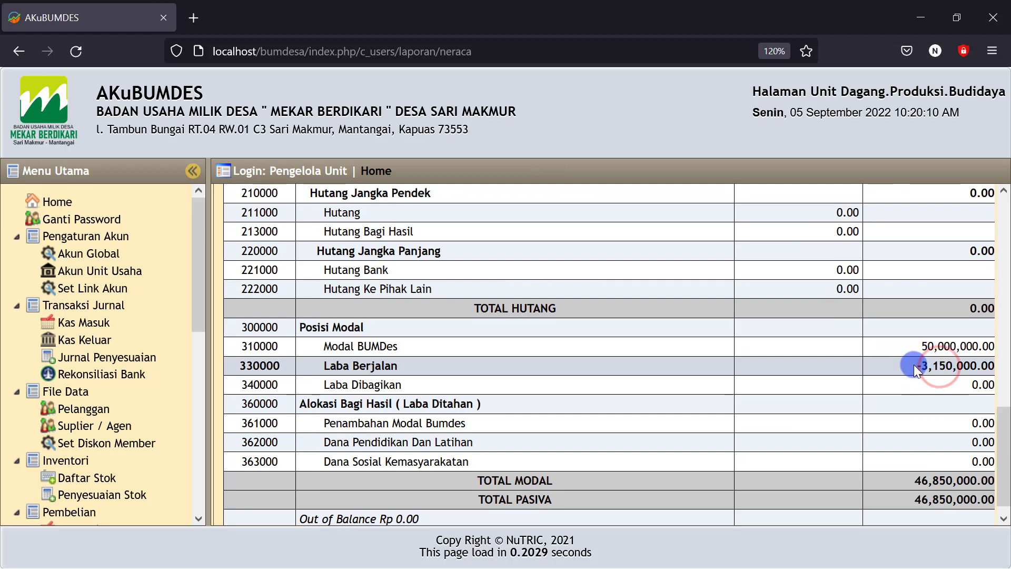
left_click_drag(914, 364, 963, 363)
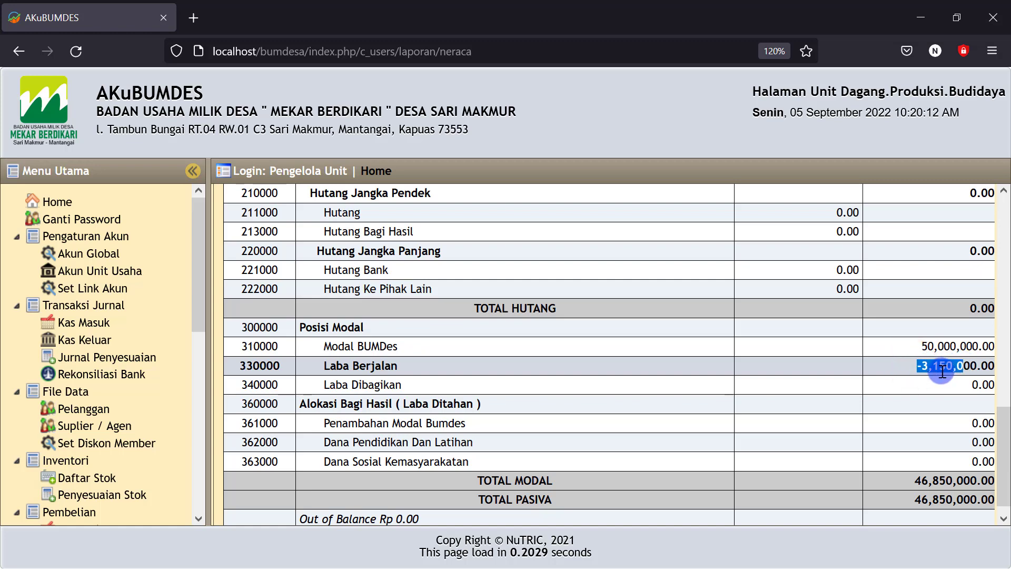
Compare the Inventaris acquisition cost and Penyusutan Inventaris with the Nilai Buku Inventaris total in the Neraca.
scroll(942, 371, "up", 5)
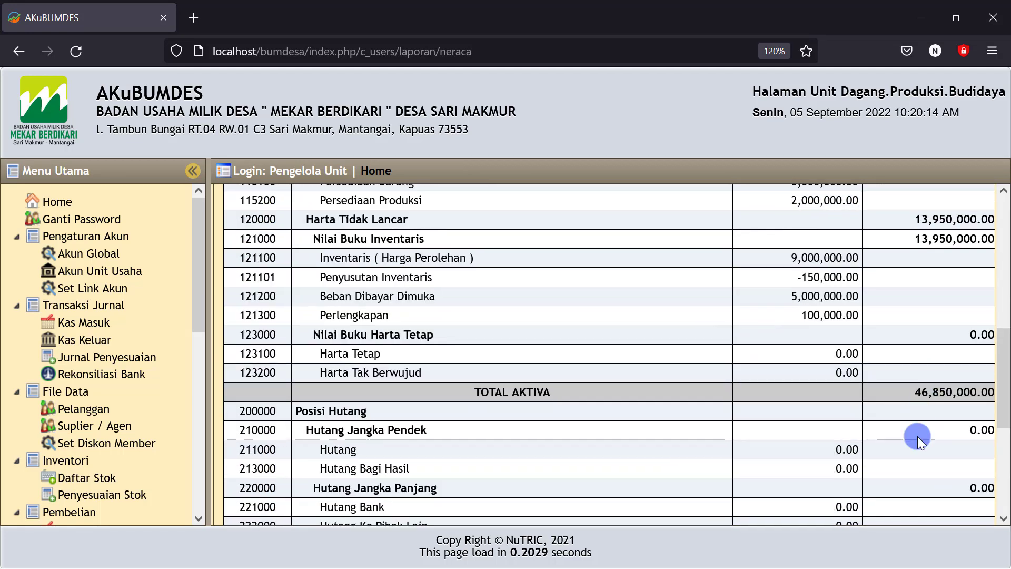
left_click_drag(790, 277, 846, 270)
left_click_drag(776, 258, 861, 258)
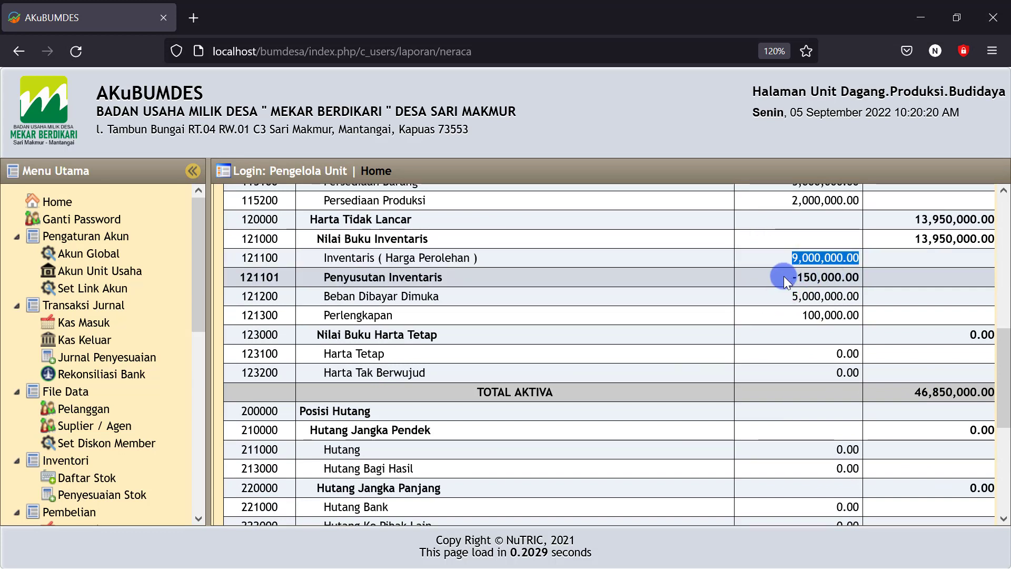
left_click_drag(784, 276, 860, 274)
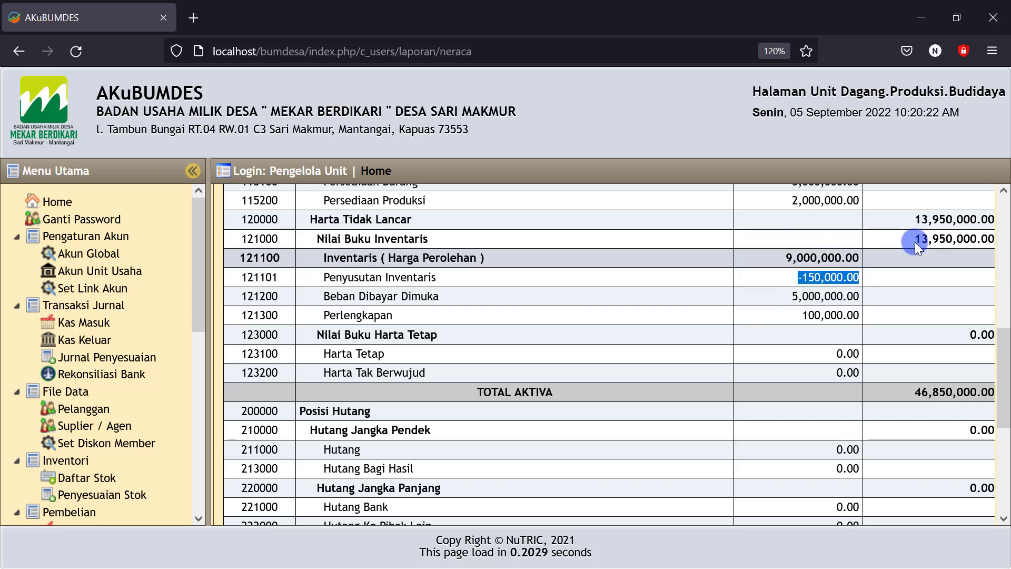
left_click_drag(912, 238, 982, 243)
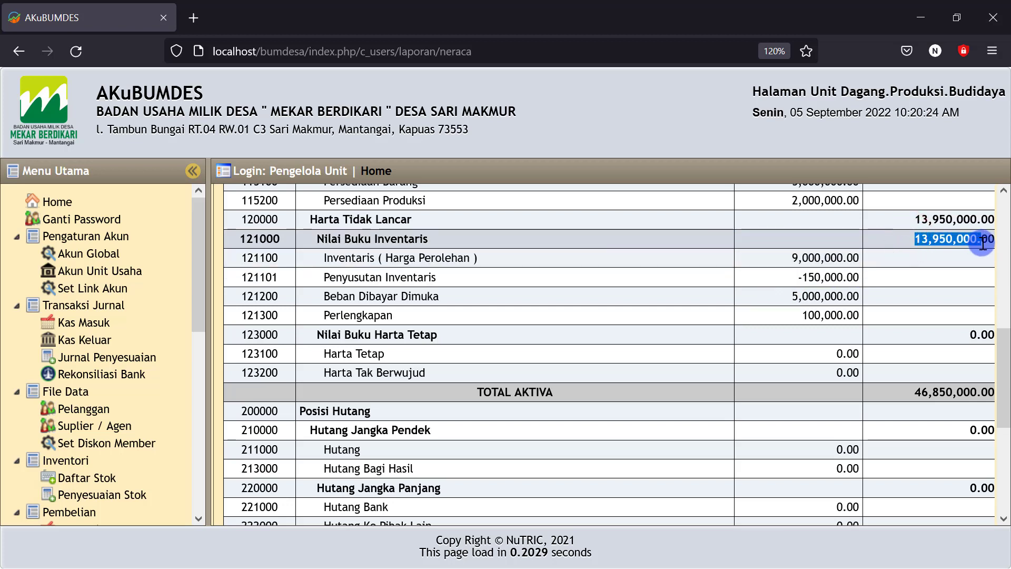
left_click_drag(913, 240, 931, 254)
left_click_drag(797, 277, 808, 278)
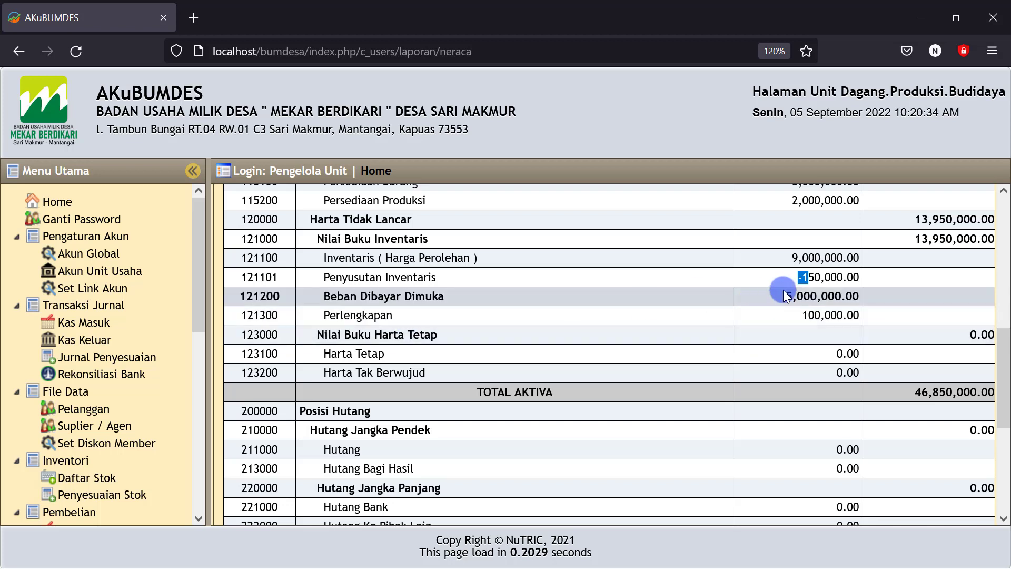
Review the Beban Dibayar Dimuka and Perlengkapan amounts alongside the Inventaris and Penyusutan Inventaris lines in the Neraca.
left_click_drag(779, 298, 846, 296)
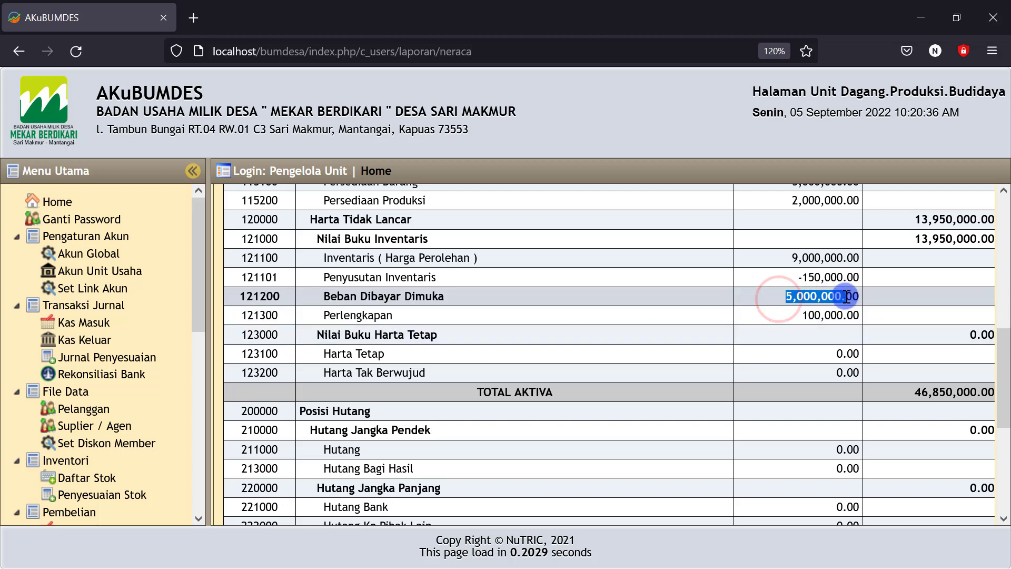
left_click_drag(791, 315, 836, 315)
left_click_drag(856, 315, 841, 315)
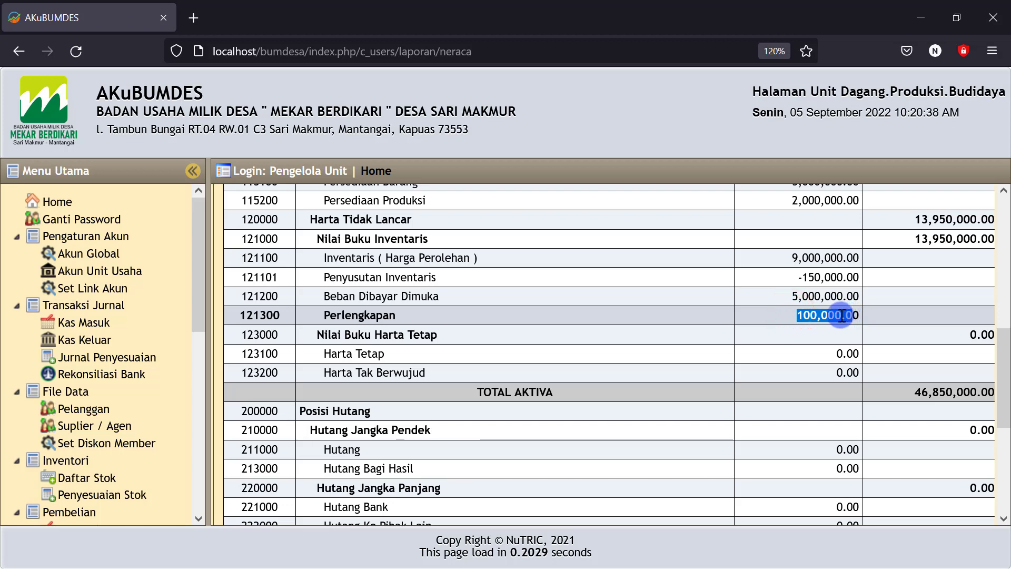
left_click_drag(785, 258, 853, 257)
left_click_drag(769, 256, 854, 260)
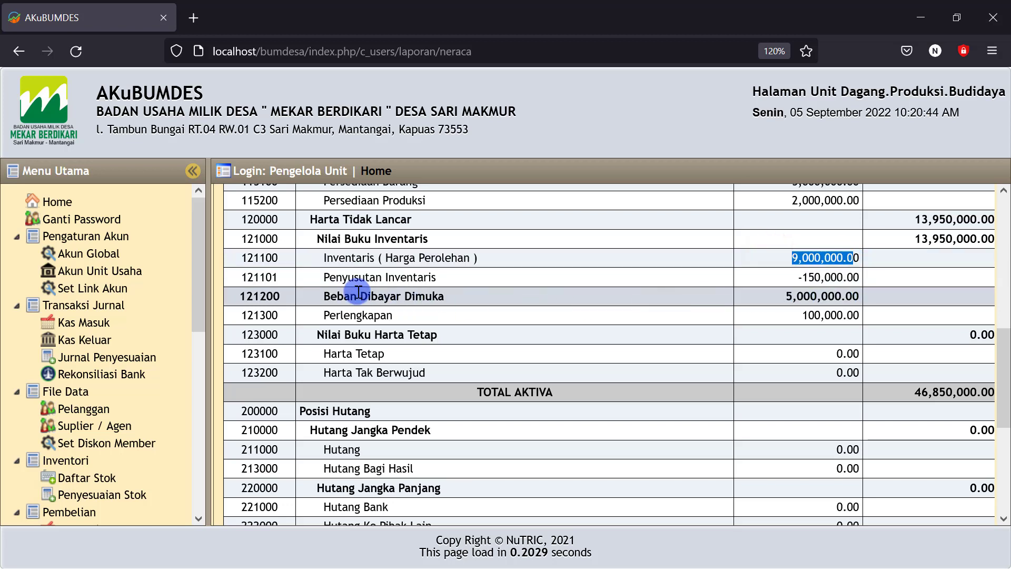
left_click_drag(329, 279, 446, 270)
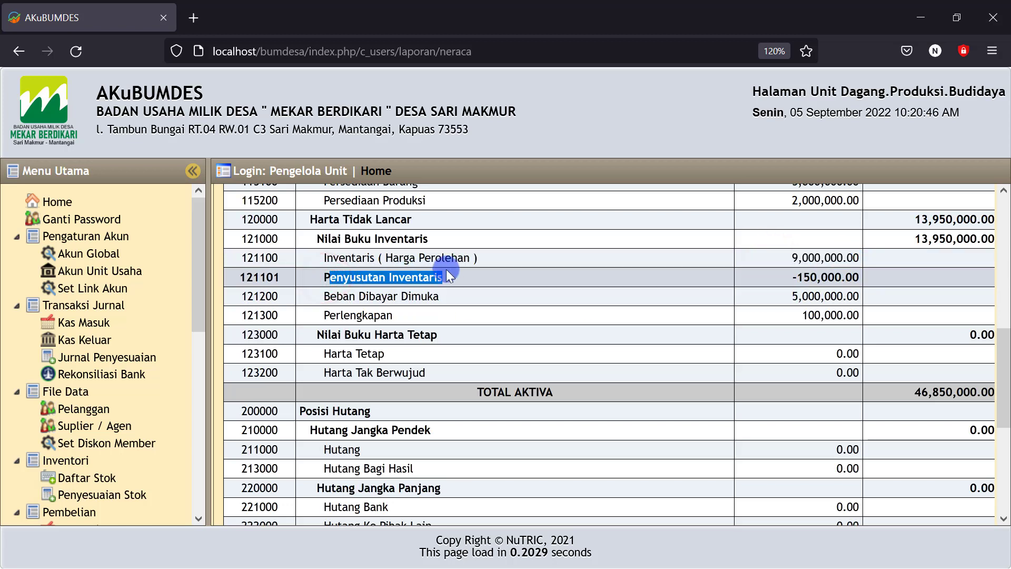
left_click_drag(312, 302, 364, 298)
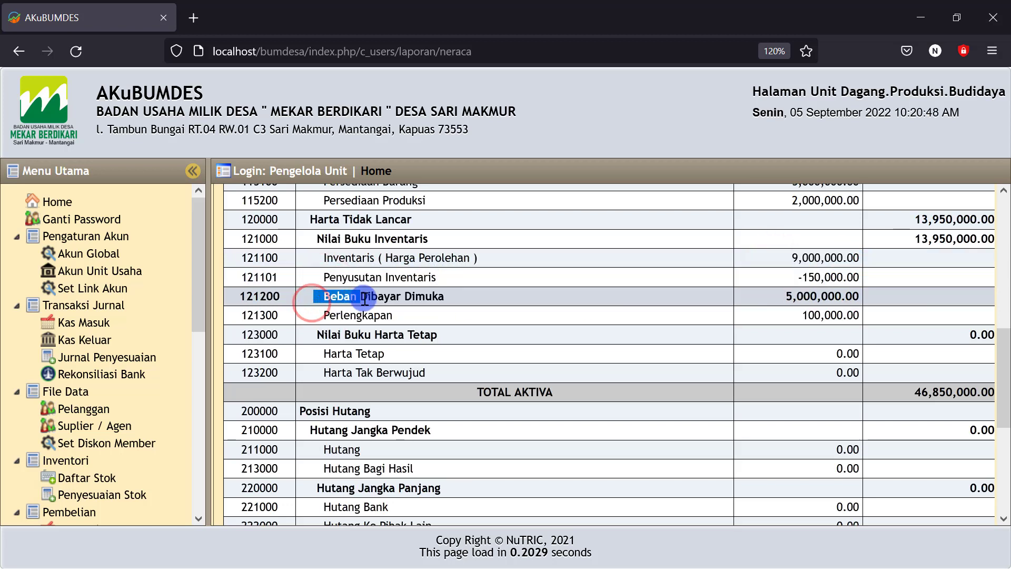
left_click(454, 301)
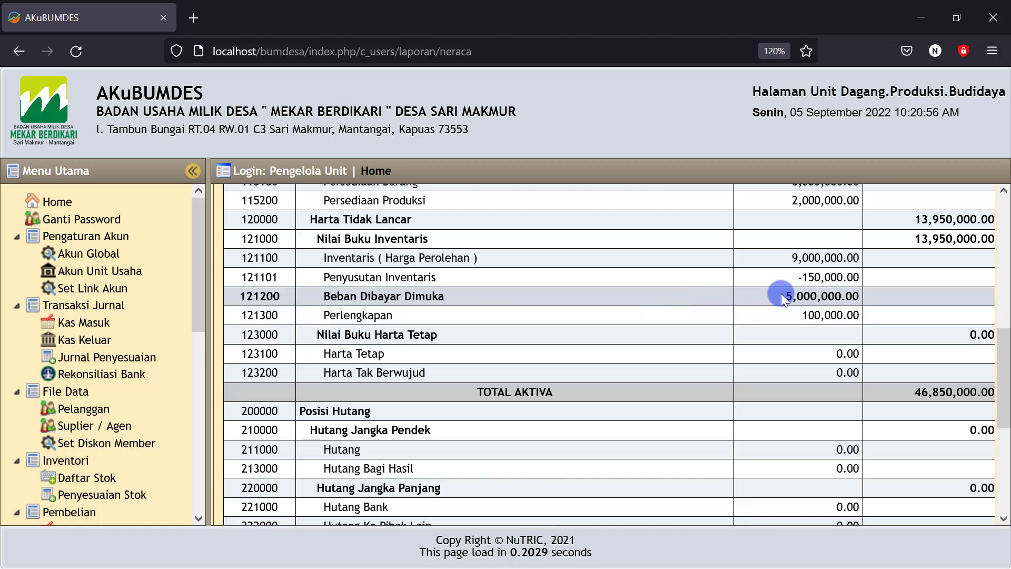
left_click(798, 296)
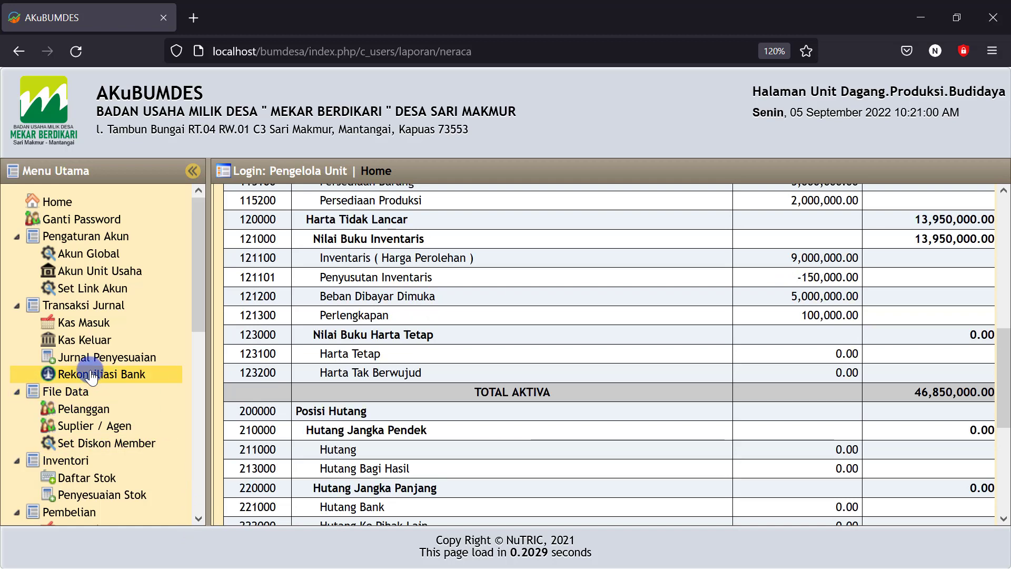
Open Jurnal Penyesuaian, and check the paper purchase and usage amounts under PERLENGKAPAN in the Excel expense workbook.
left_click(78, 358)
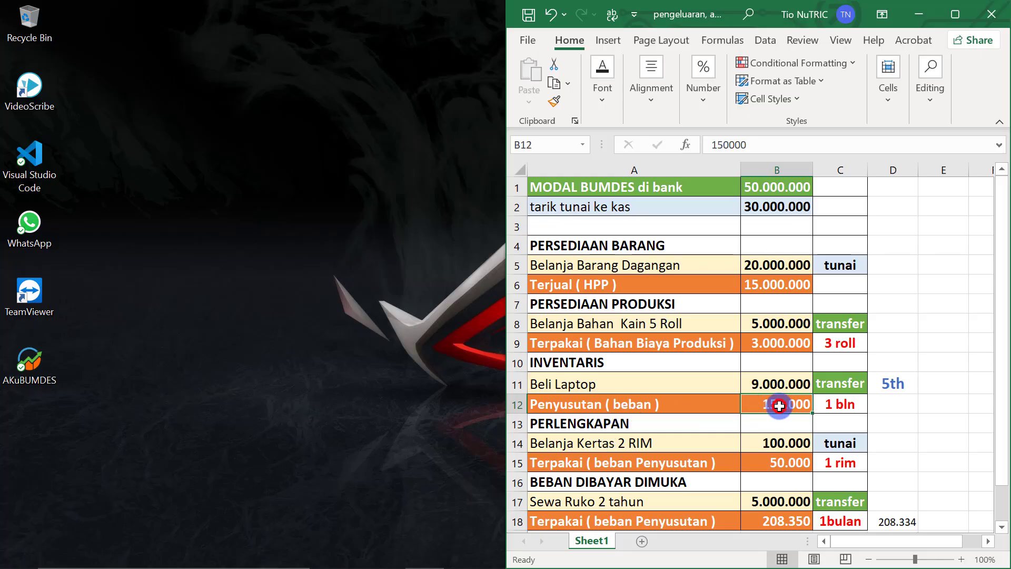
left_click(646, 445)
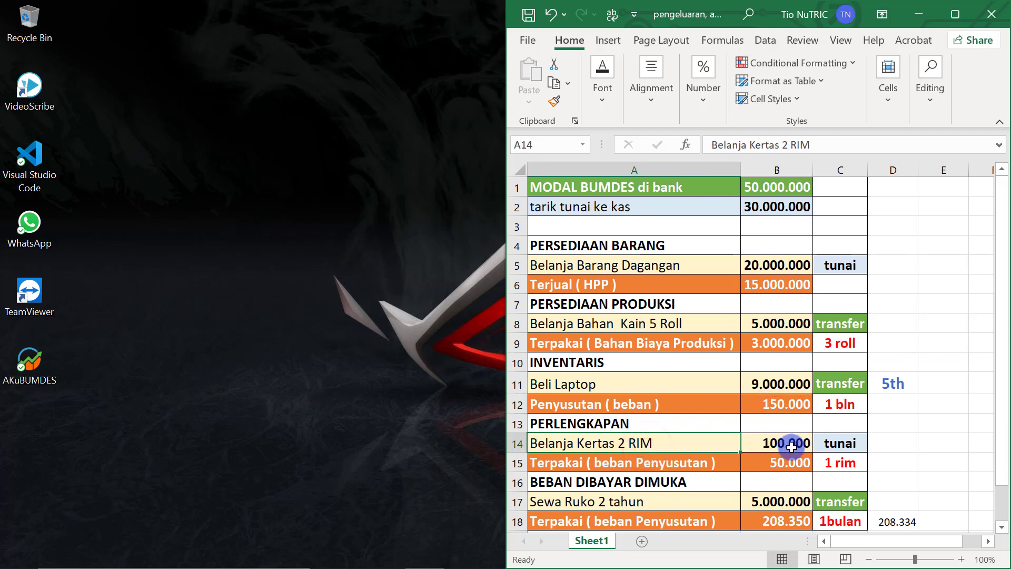
left_click(770, 447)
left_click(785, 464)
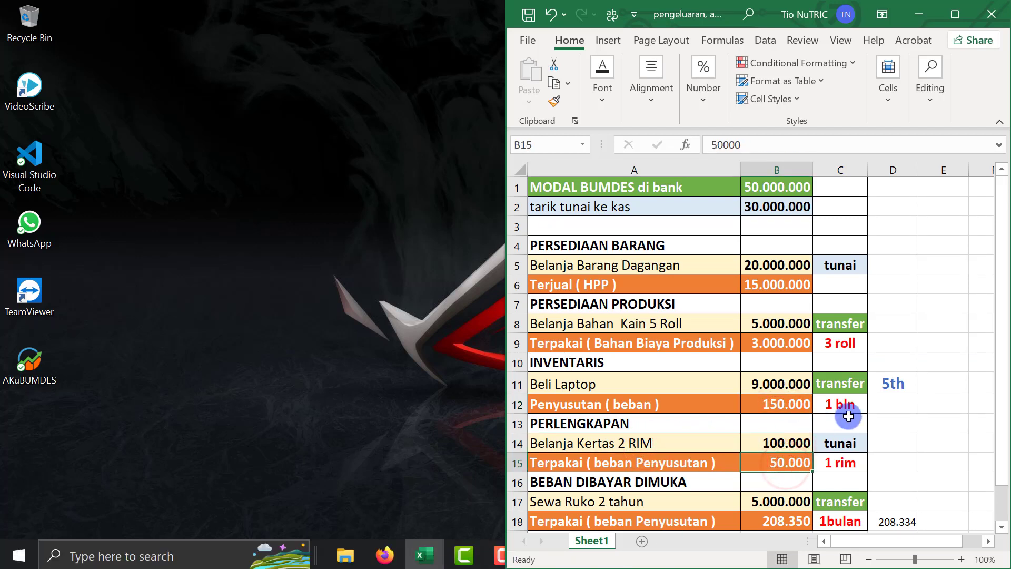
left_click(780, 445)
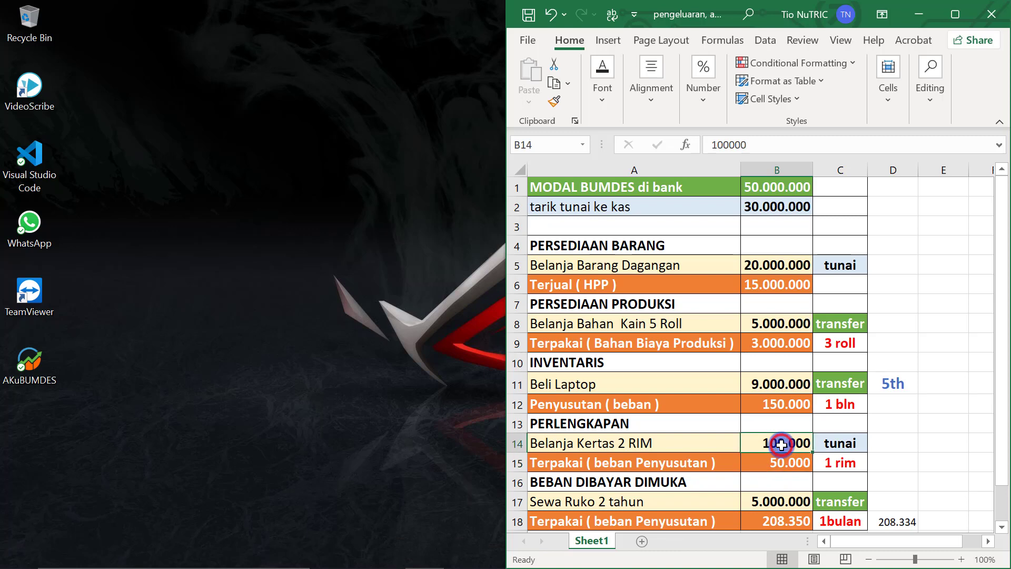
left_click(781, 463)
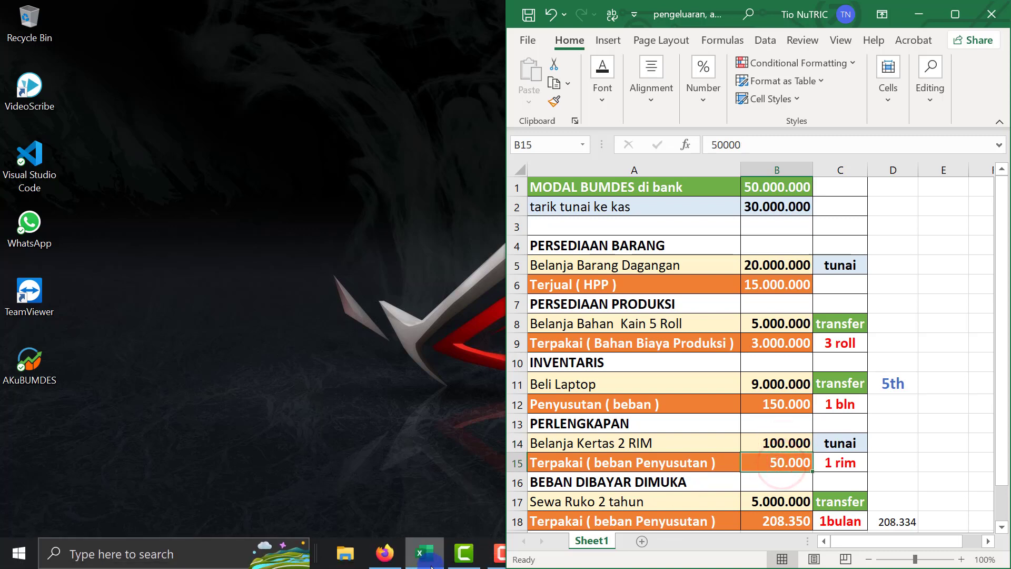
Switch back to AKuBUMDES in Firefox and add a new adjusting journal entry dated 05-09-2022.
left_click(391, 557)
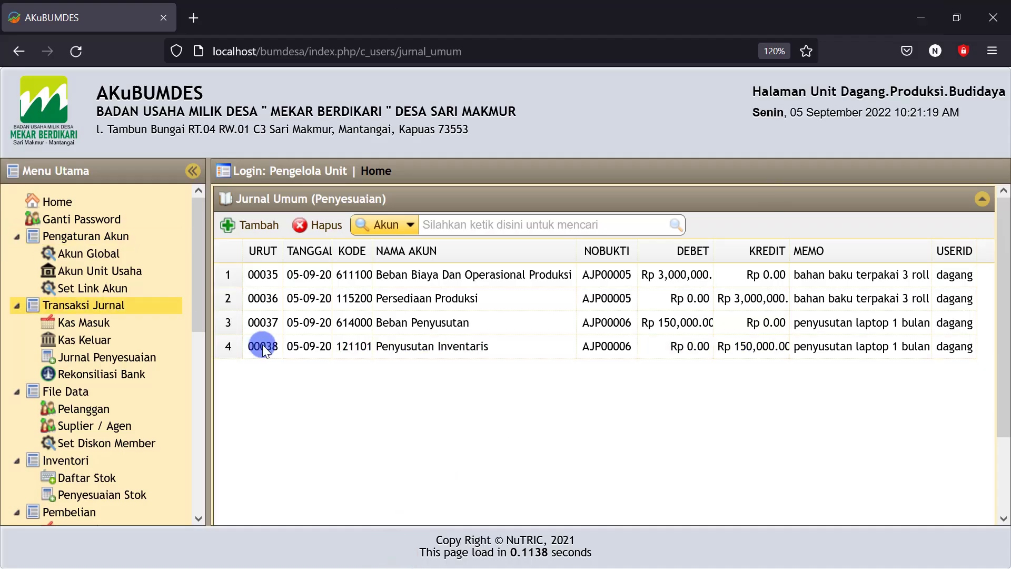
left_click(249, 226)
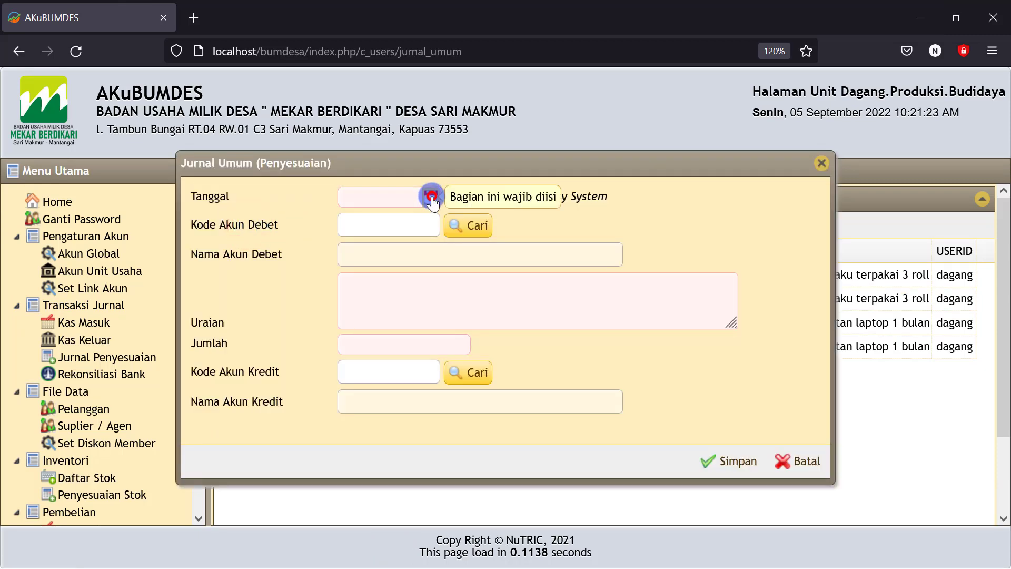
left_click(430, 197)
left_click(376, 284)
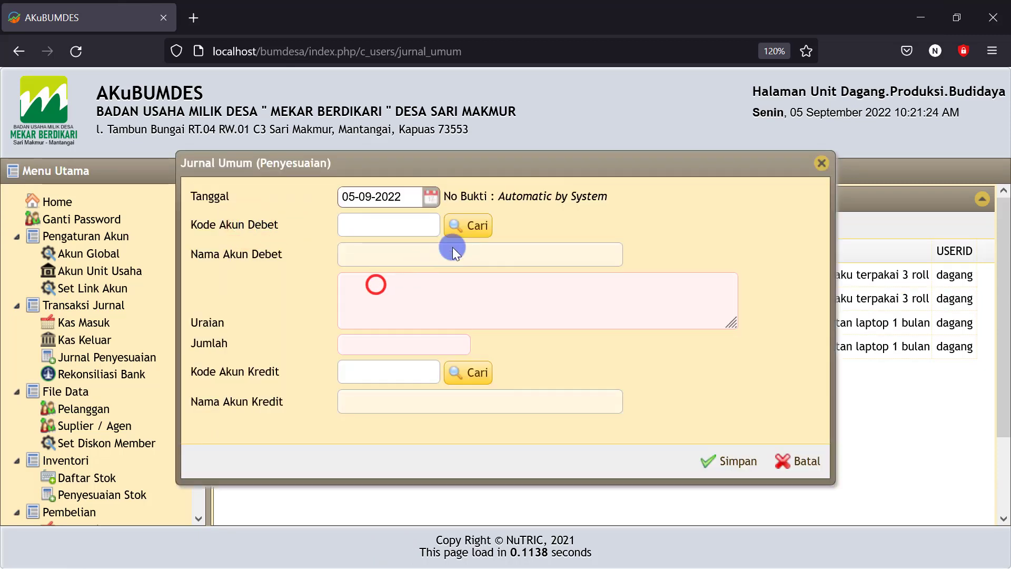
Search the accounts for "beban" and set the debit account to 611000 Beban Operasional dan Administrasi Umum.
left_click(468, 226)
left_click(438, 153)
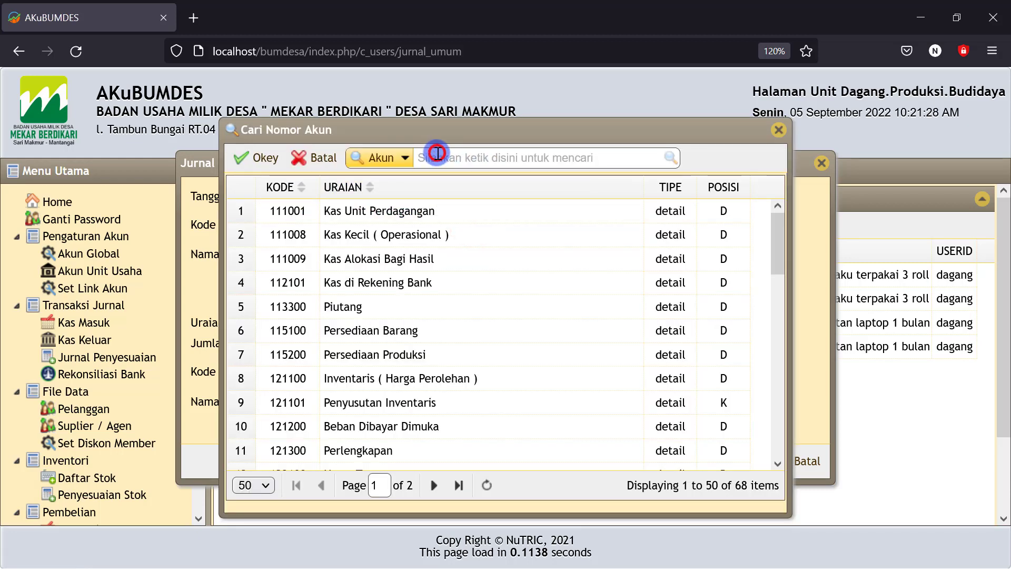
type("beba")
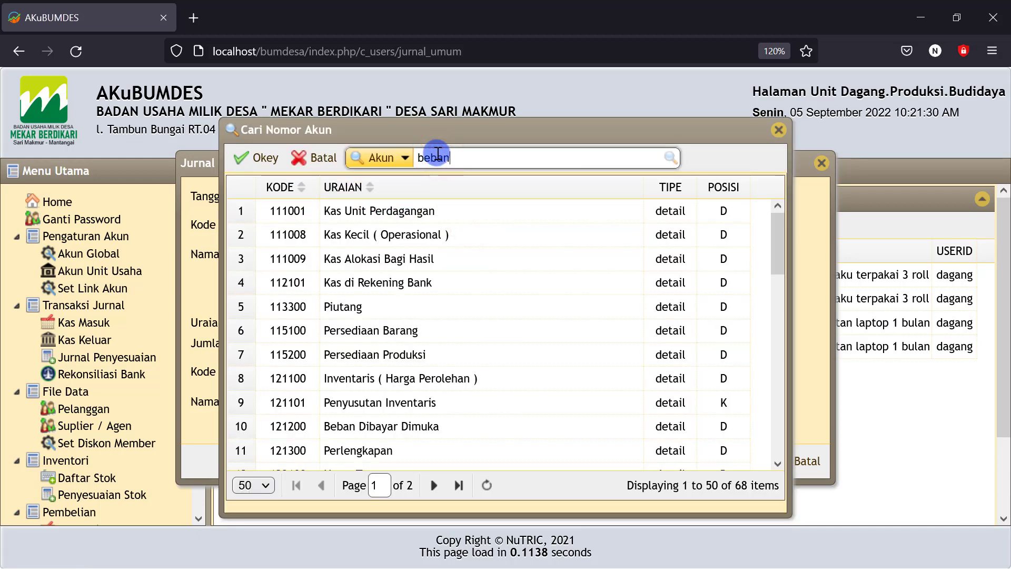
type("n")
left_click(670, 157)
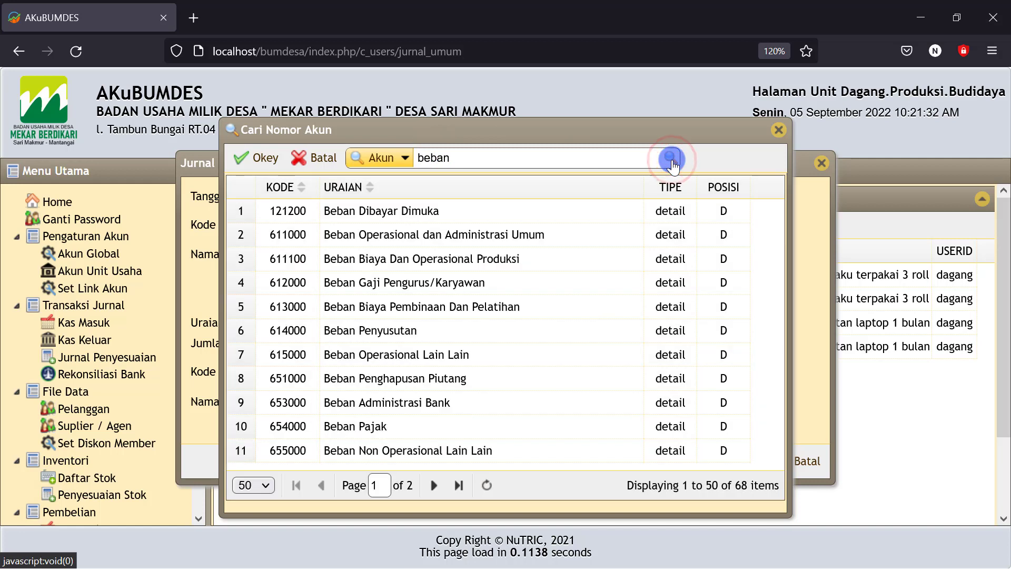
left_click(469, 241)
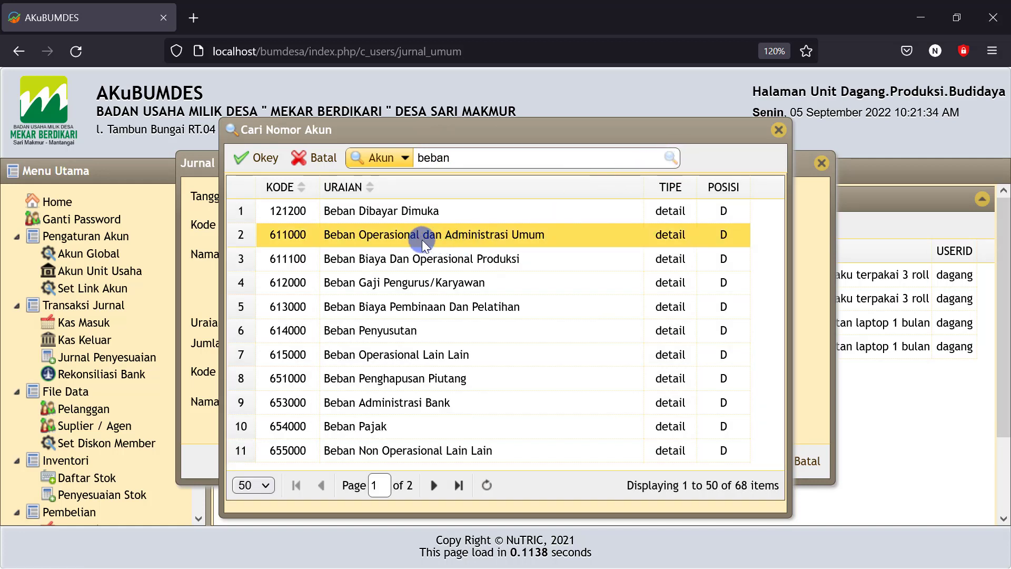
left_click(262, 159)
left_click(377, 286)
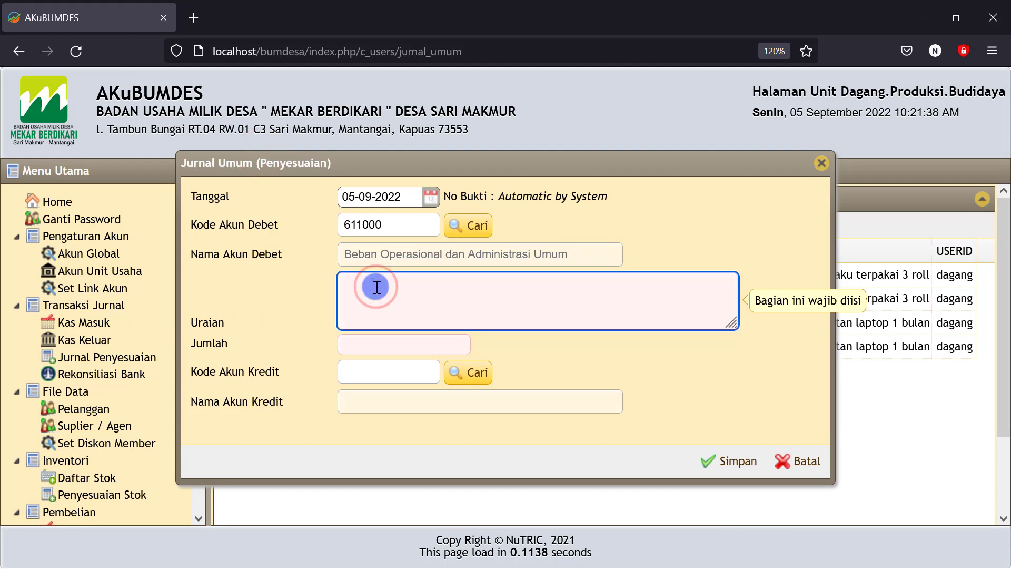
type("pemakaian kertas 1 rim @50.000")
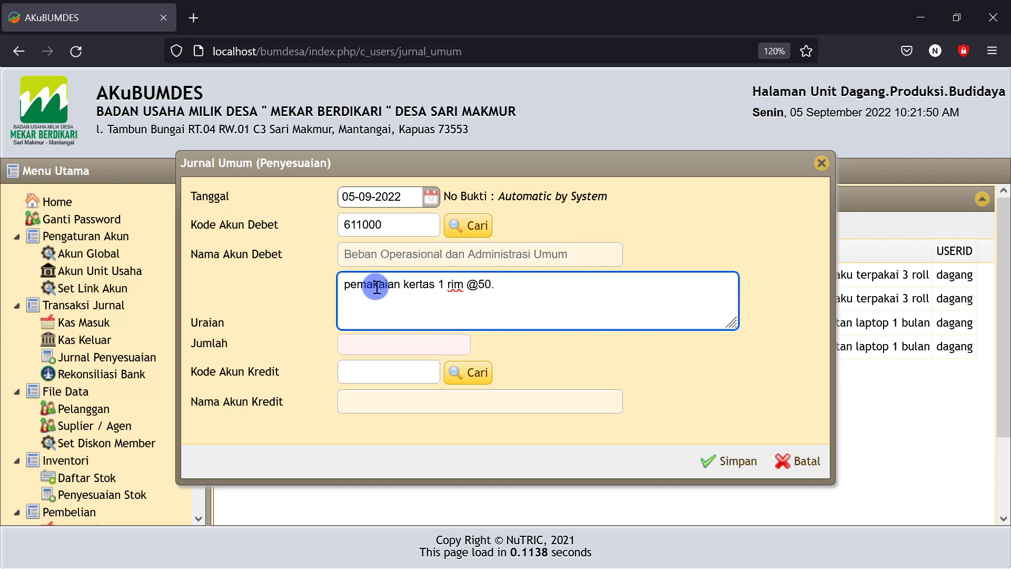
left_click(370, 343)
type("50")
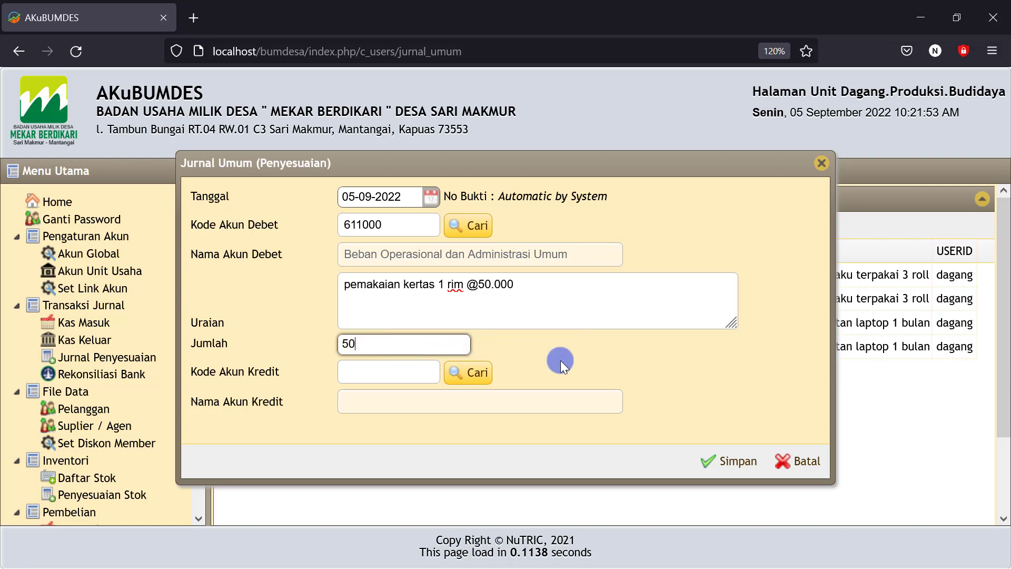
type("0.000")
left_click(575, 340)
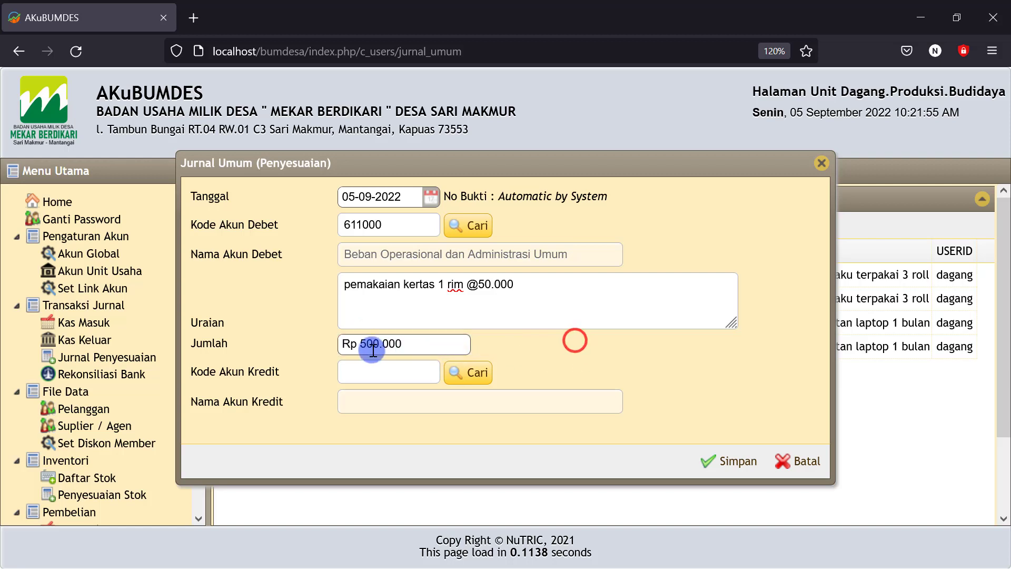
left_click(413, 341)
key("BackSpace")
left_click(507, 345)
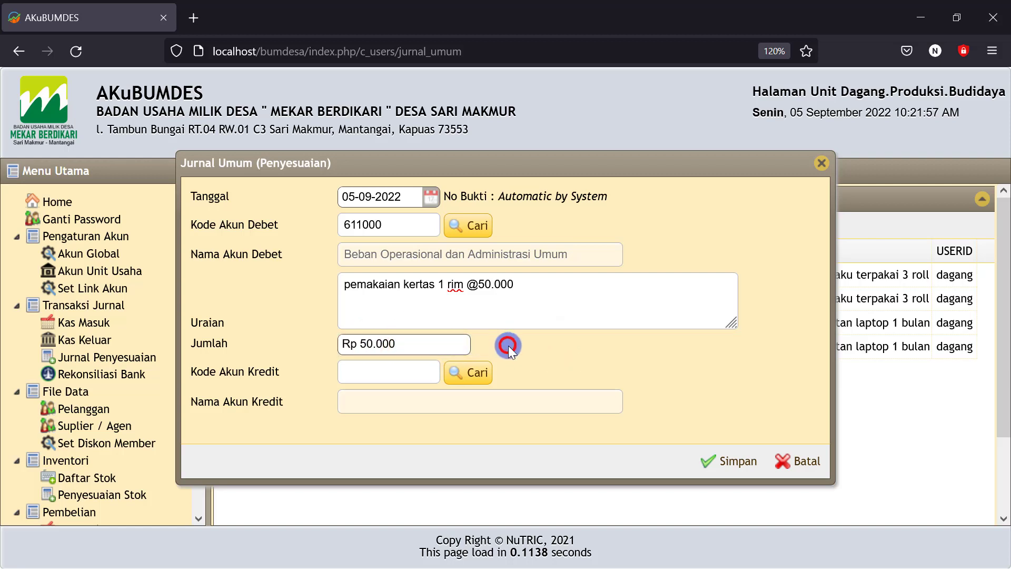
Set the credit account to 121300 Perlengkapan and save the paper usage journal entry.
left_click(473, 372)
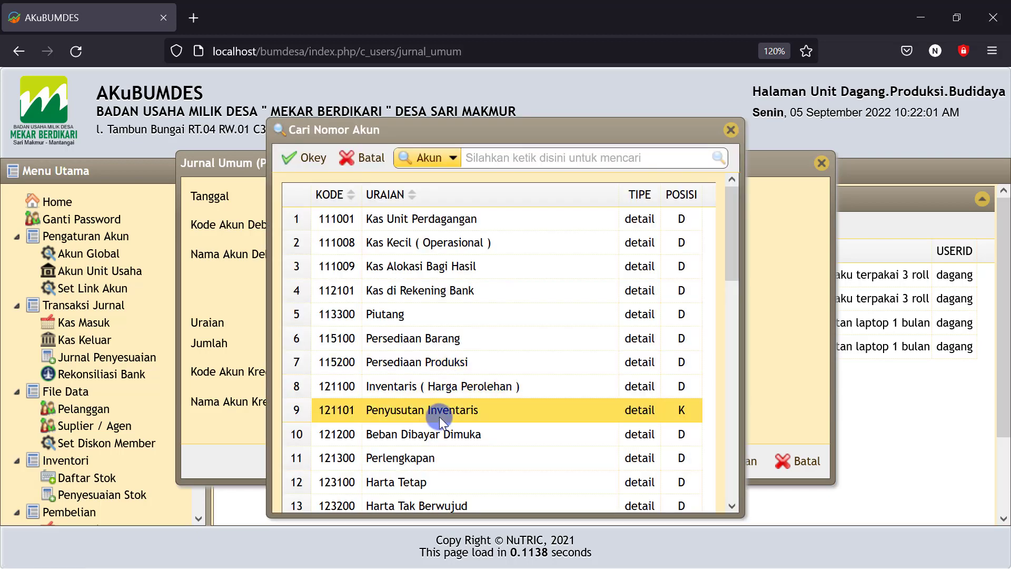
scroll(439, 415, "down", 3)
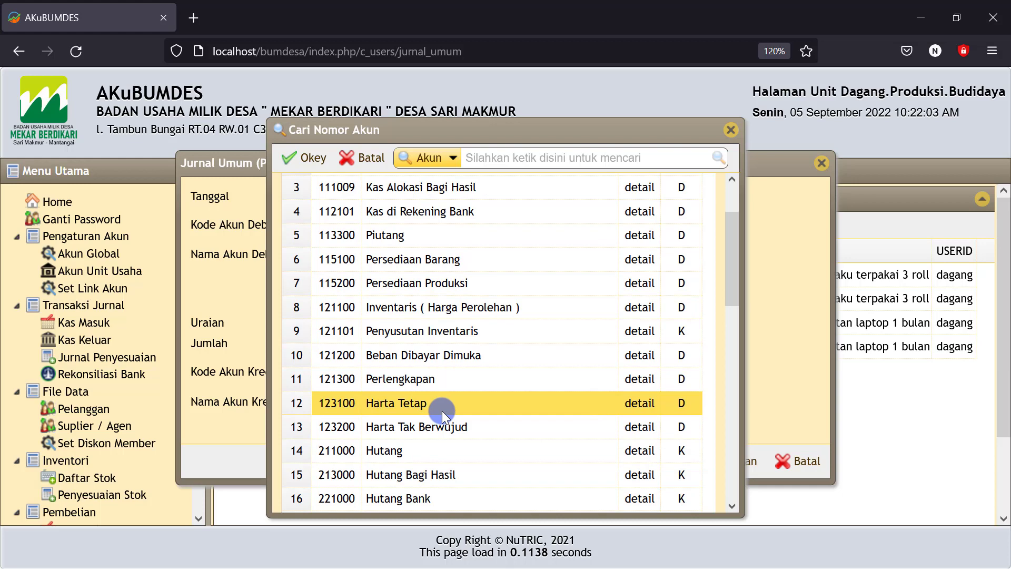
left_click(431, 381)
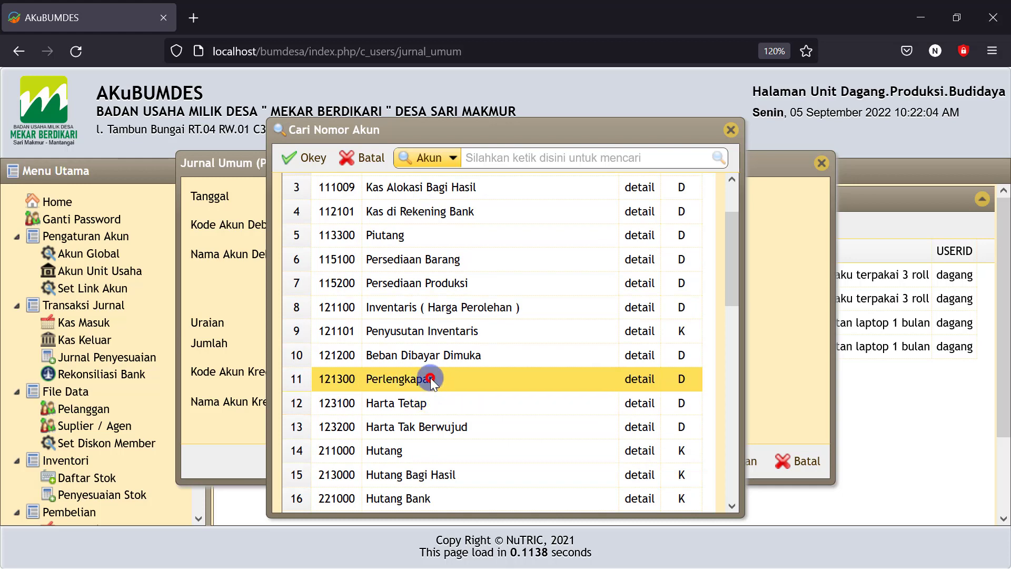
left_click(308, 158)
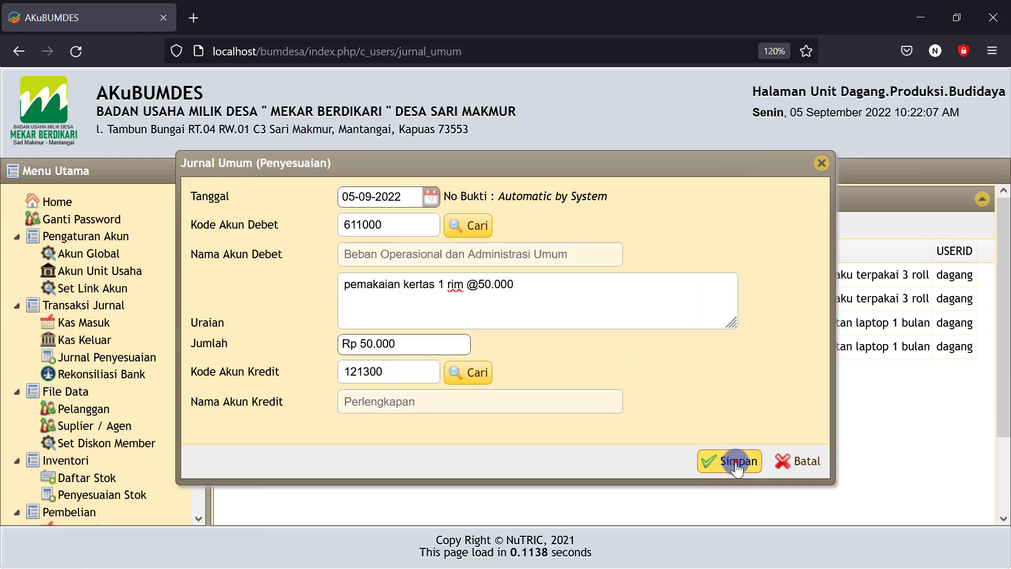
left_click(737, 463)
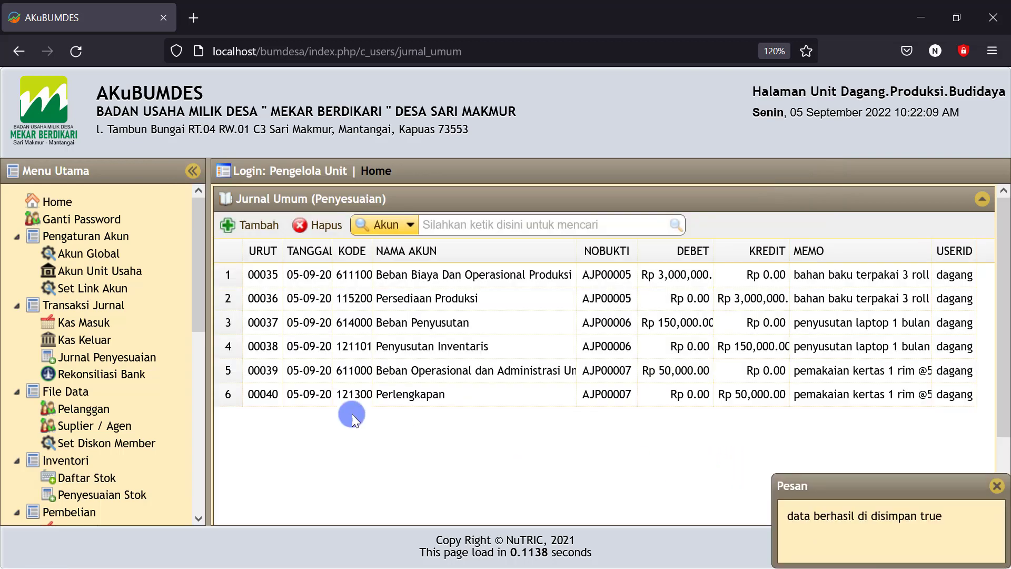
Display the Neraca report for 05-09-2022.
left_click_drag(202, 287, 191, 478)
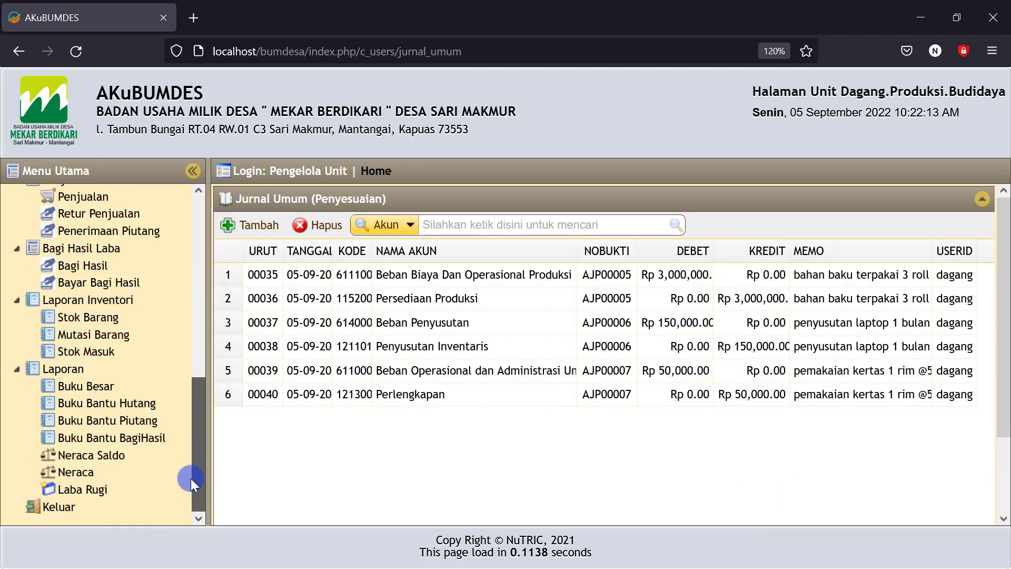
left_click(75, 472)
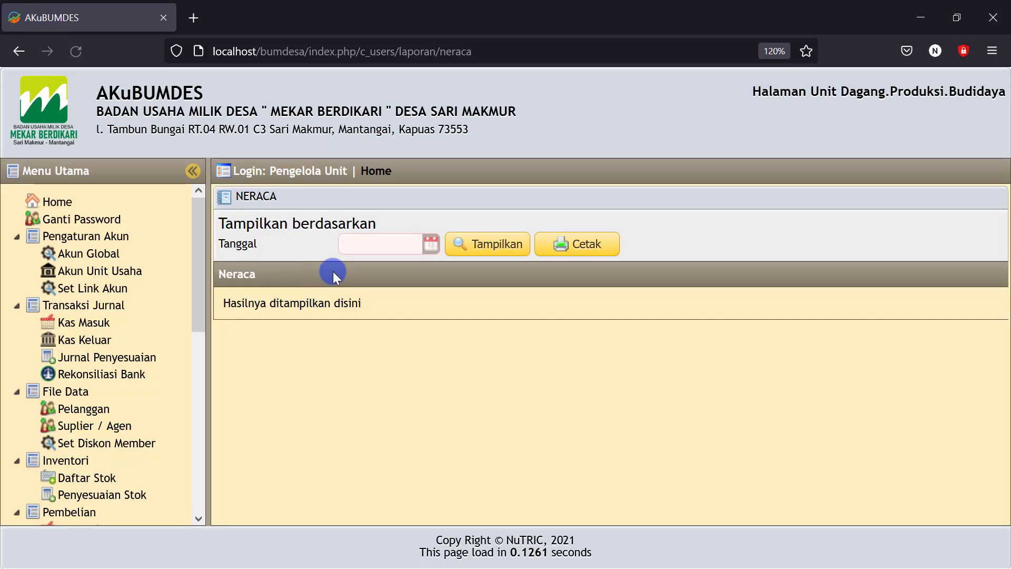
left_click(431, 243)
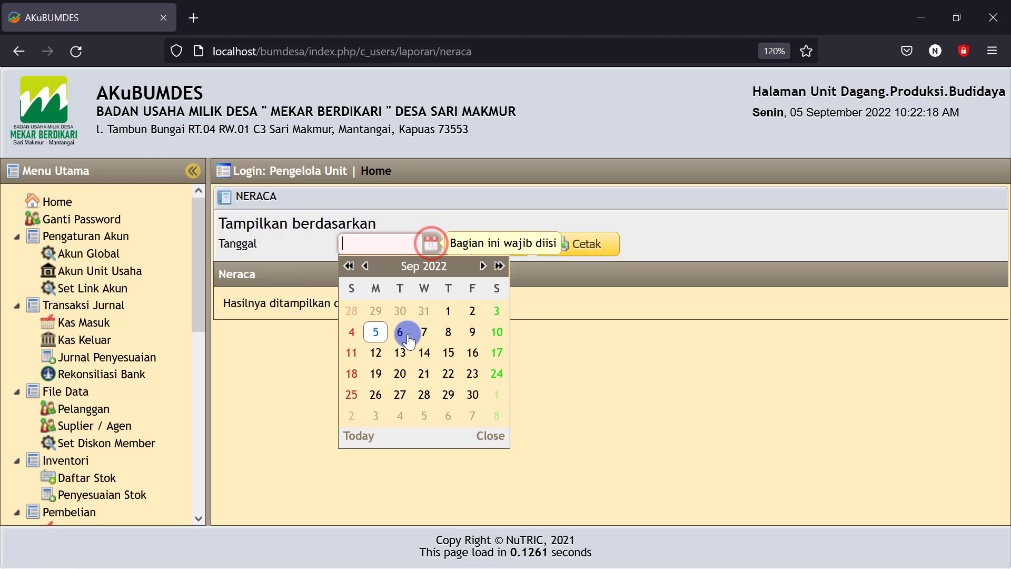
left_click(377, 332)
left_click(480, 246)
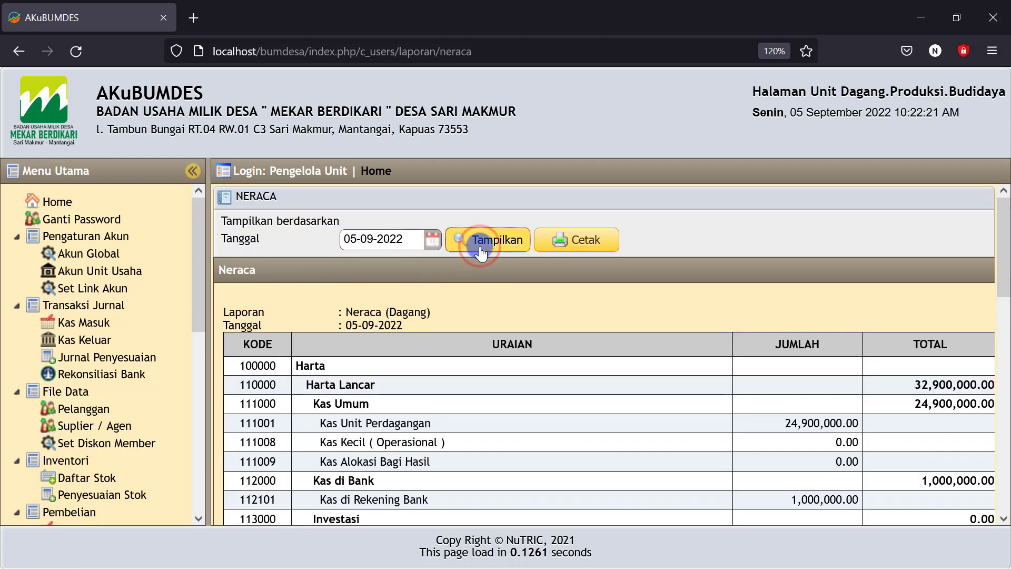
Examine the Perlengkapan, Nilai Buku Inventaris and Penyusutan Inventaris amounts in the Neraca.
scroll(808, 407, "down", 5)
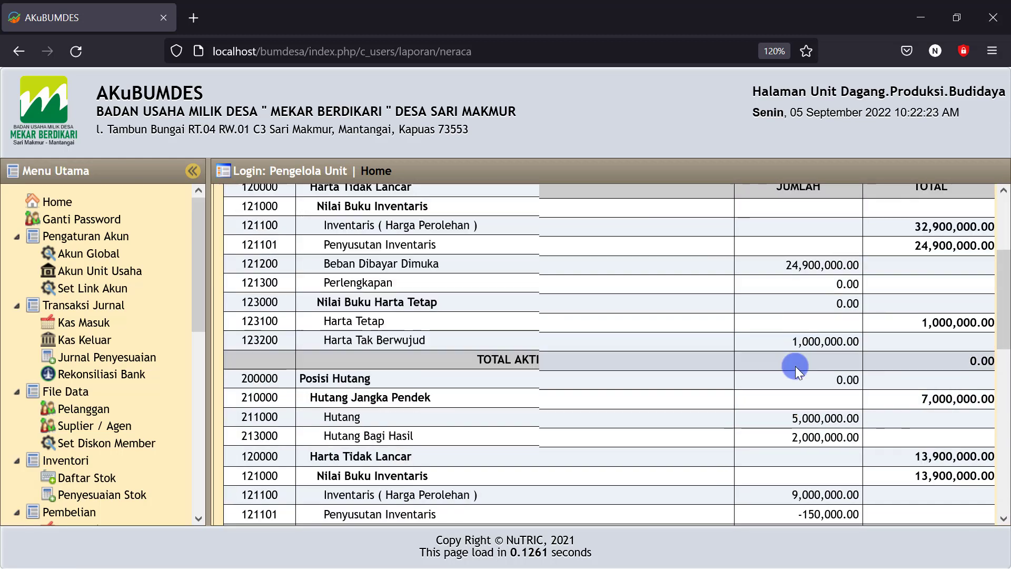
scroll(794, 378, "down", 3)
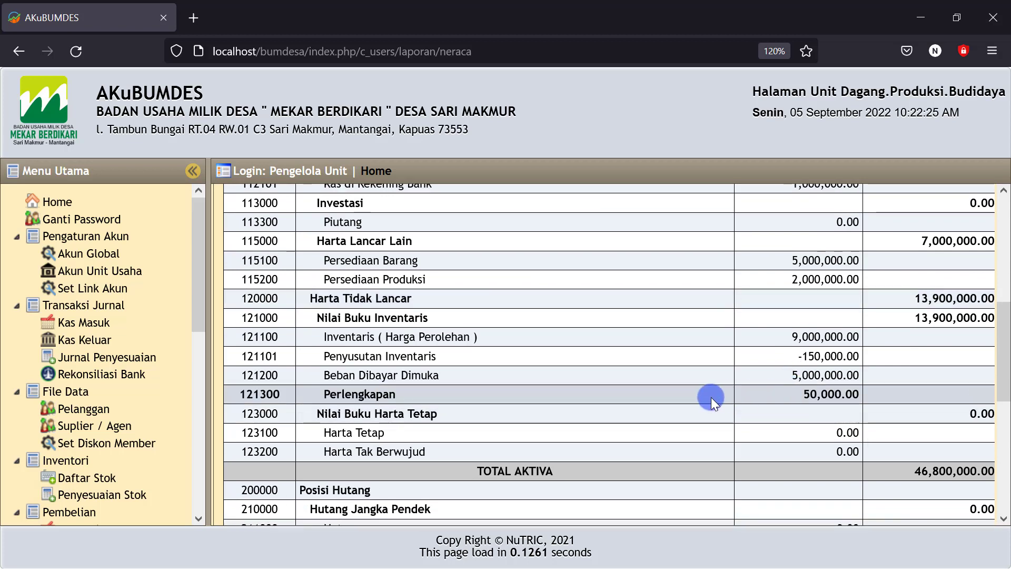
double_click(323, 394)
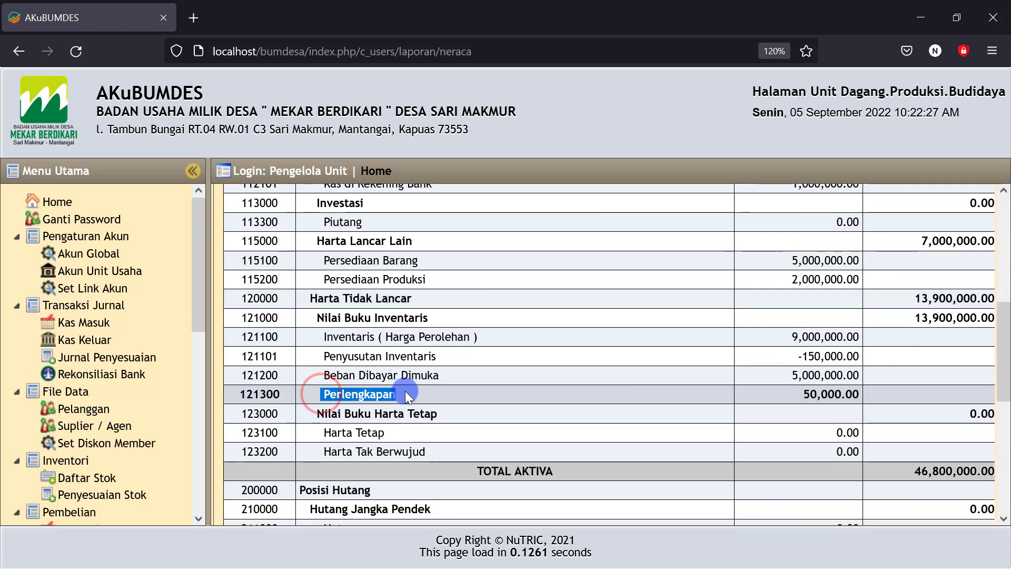
left_click_drag(794, 391, 854, 391)
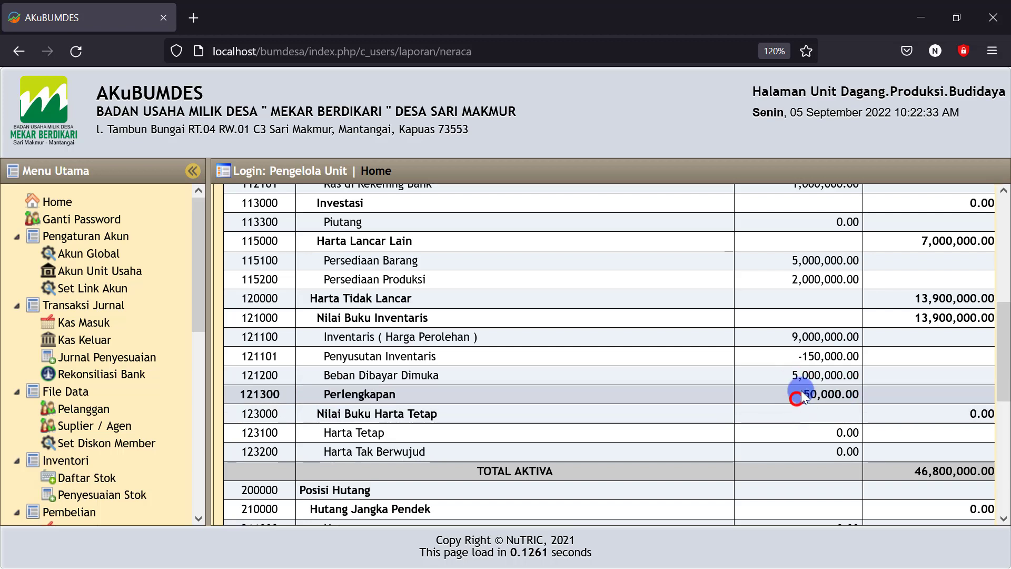
left_click_drag(797, 396, 860, 394)
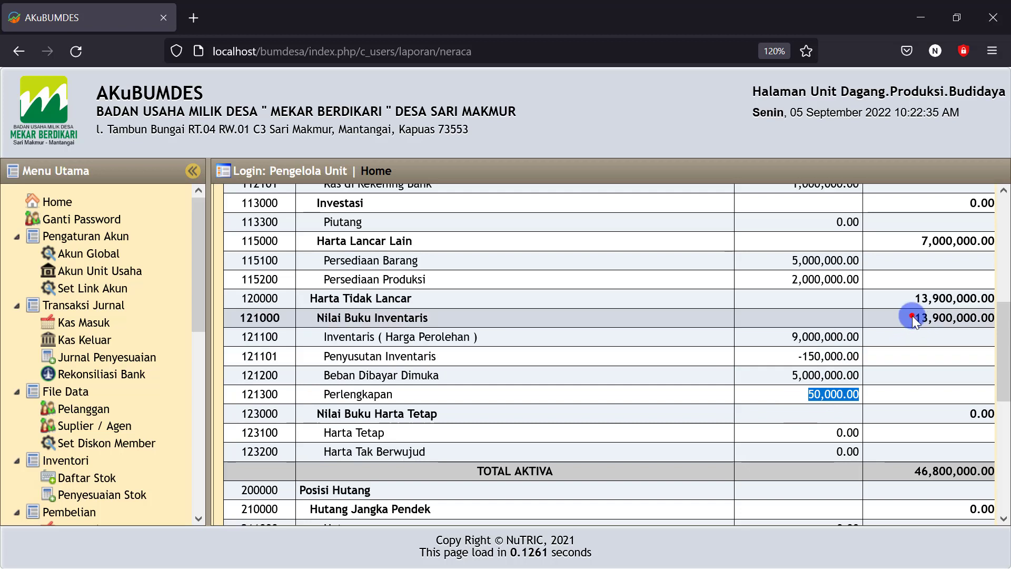
mouse_move(913, 316)
left_mouse_down()
mouse_move(950, 318)
mouse_move(899, 329)
left_mouse_up()
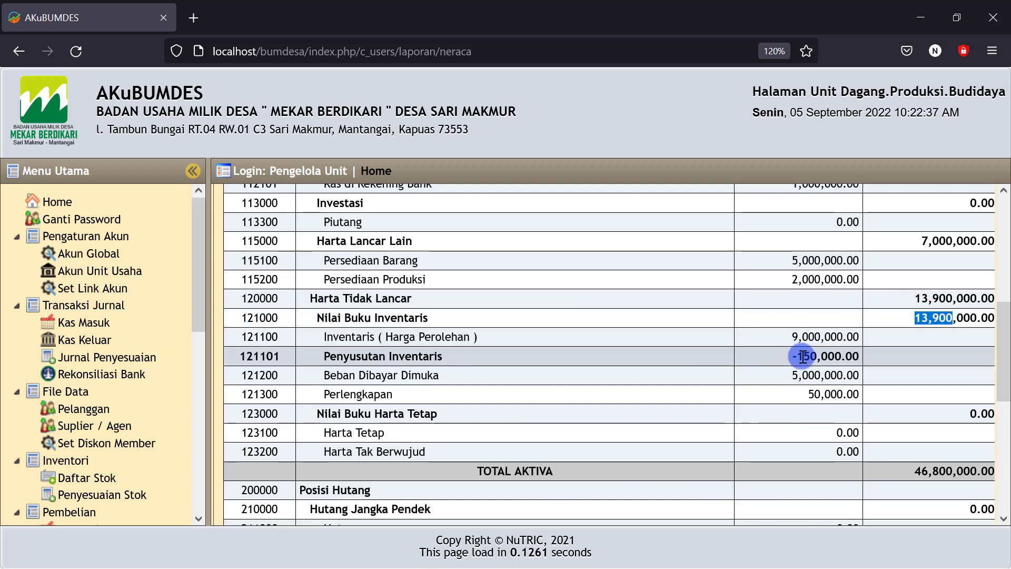
left_click_drag(795, 356, 854, 356)
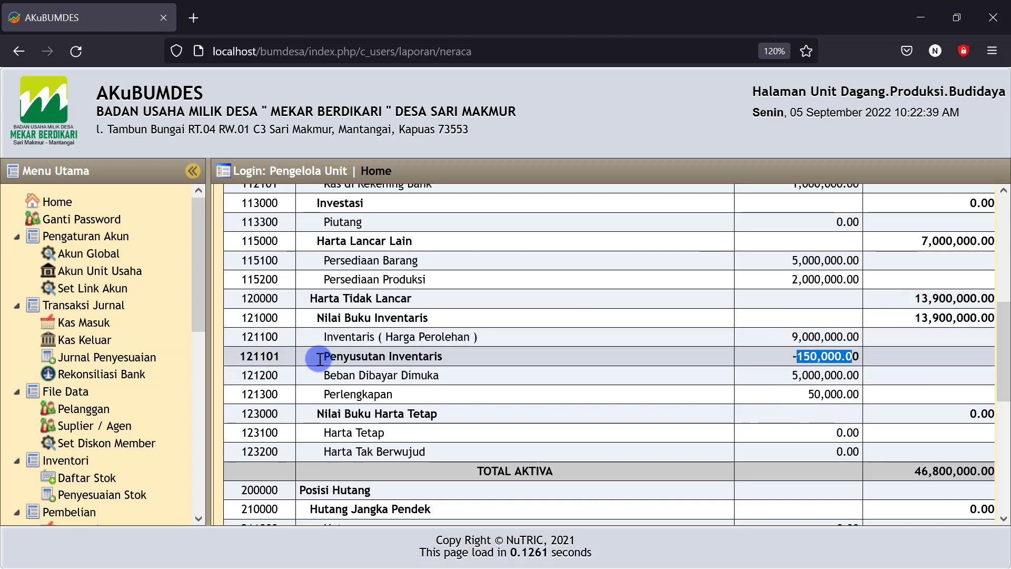
left_click_drag(318, 356, 854, 356)
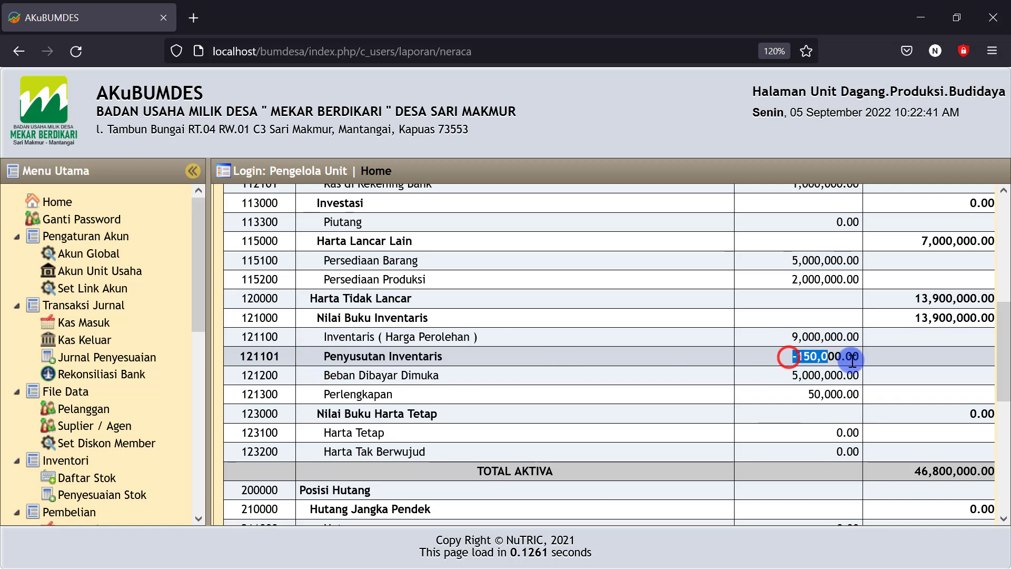
Check the liabilities and Laba Berjalan in the Neraca, and compare them with the Perlengkapan amount.
scroll(716, 390, "down", 3)
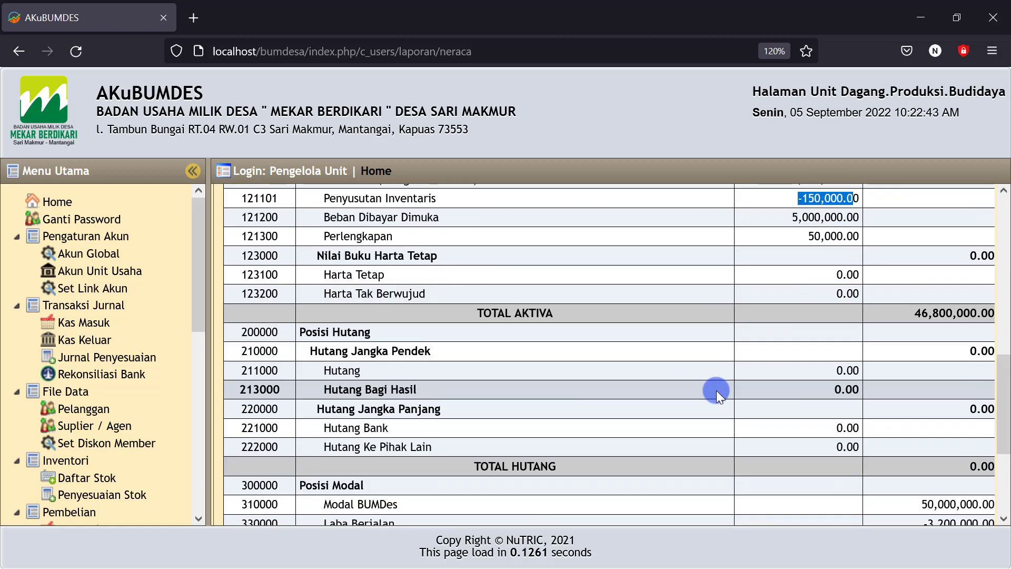
scroll(716, 390, "down", 2)
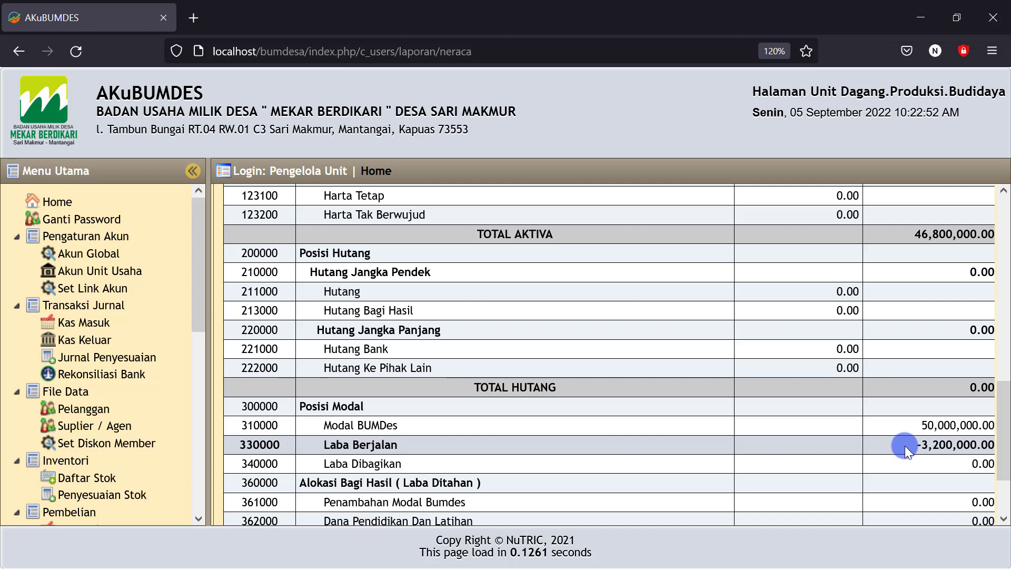
scroll(904, 446, "up", 3)
left_click_drag(843, 315, 807, 315)
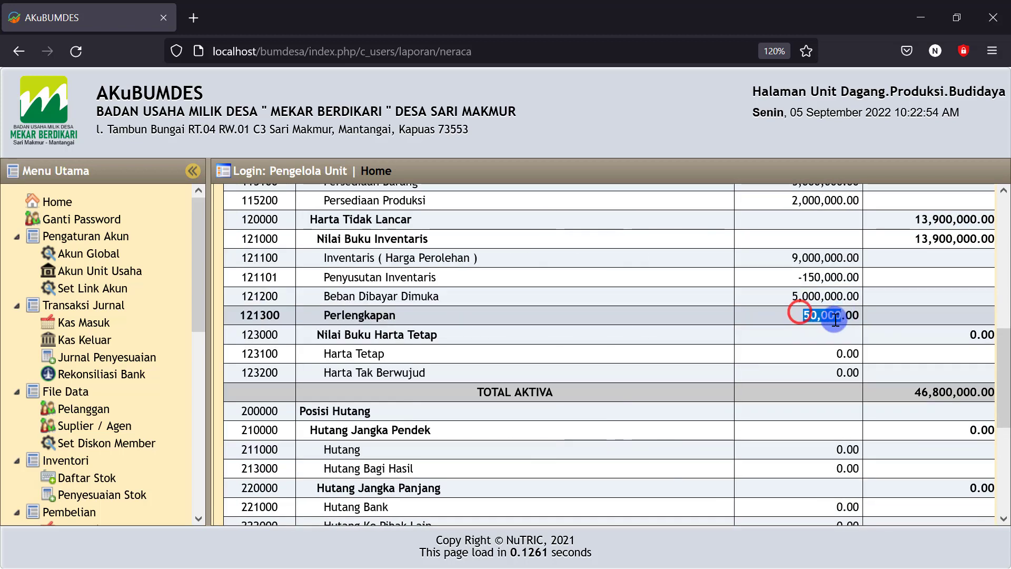
Check the shop rent usage in the Excel expense workbook, and add a new adjusting journal entry dated 05-09-2022 in AKuBUMDES.
left_click(916, 16)
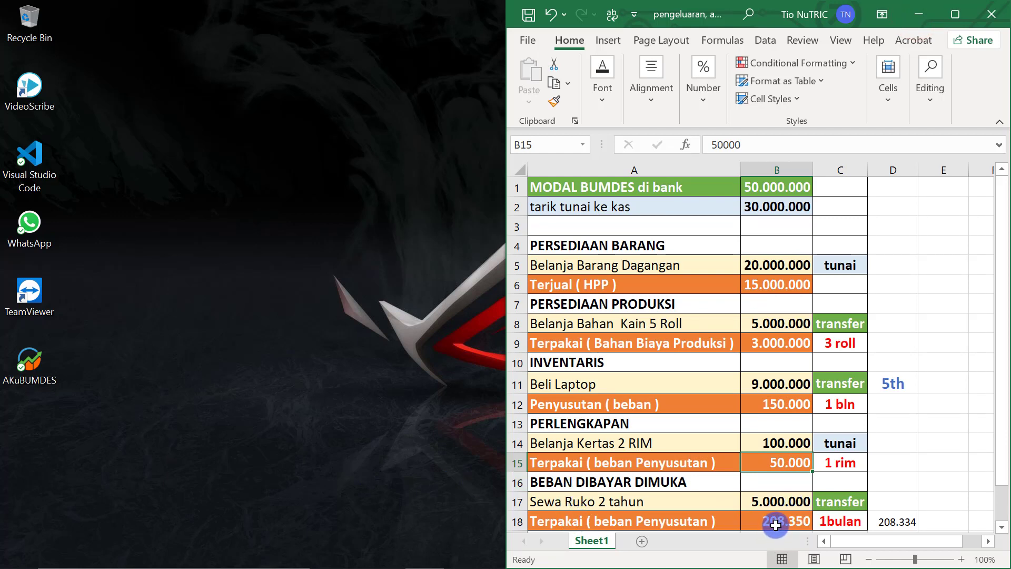
left_click(387, 556)
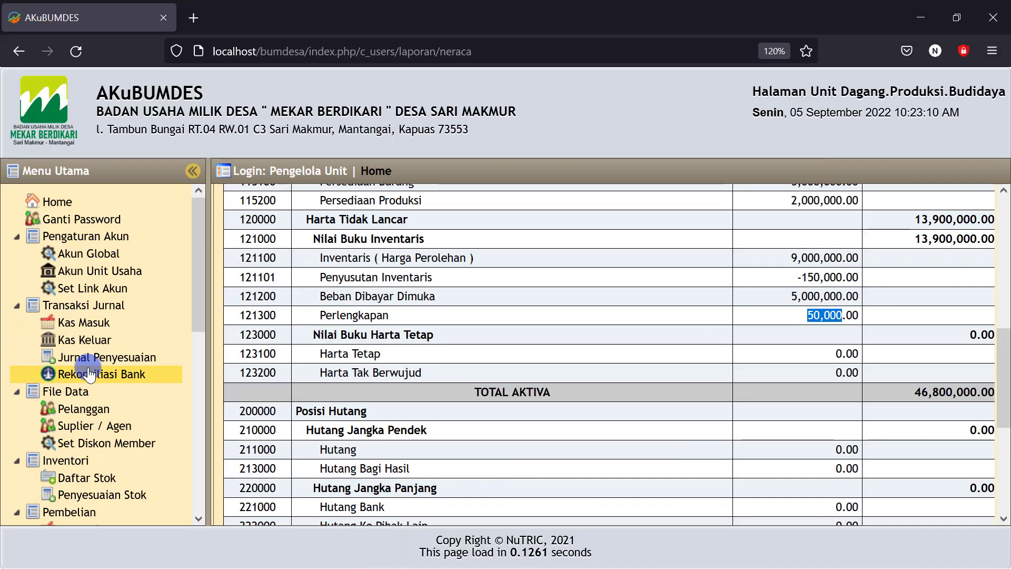
left_click(86, 363)
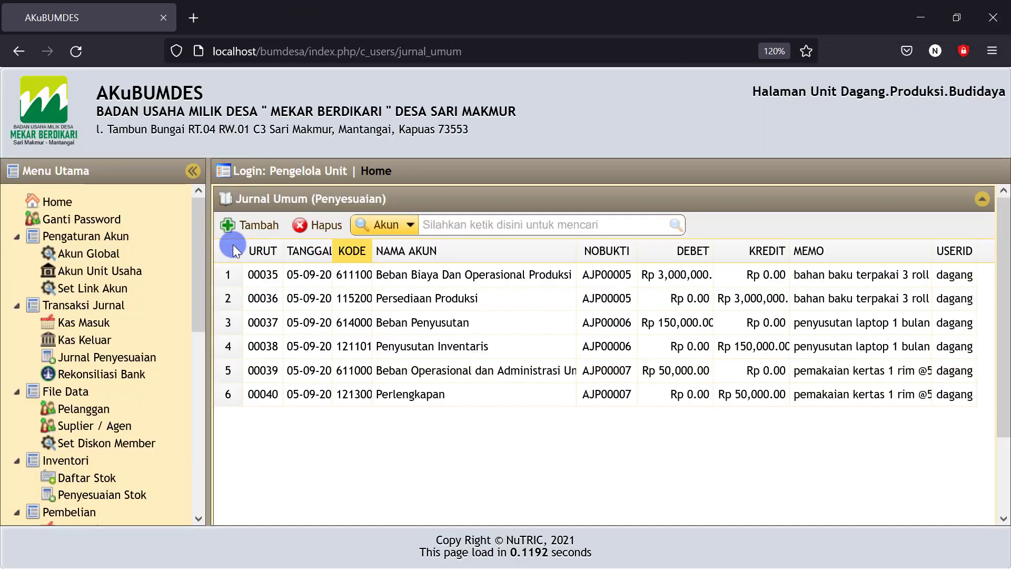
left_click(248, 225)
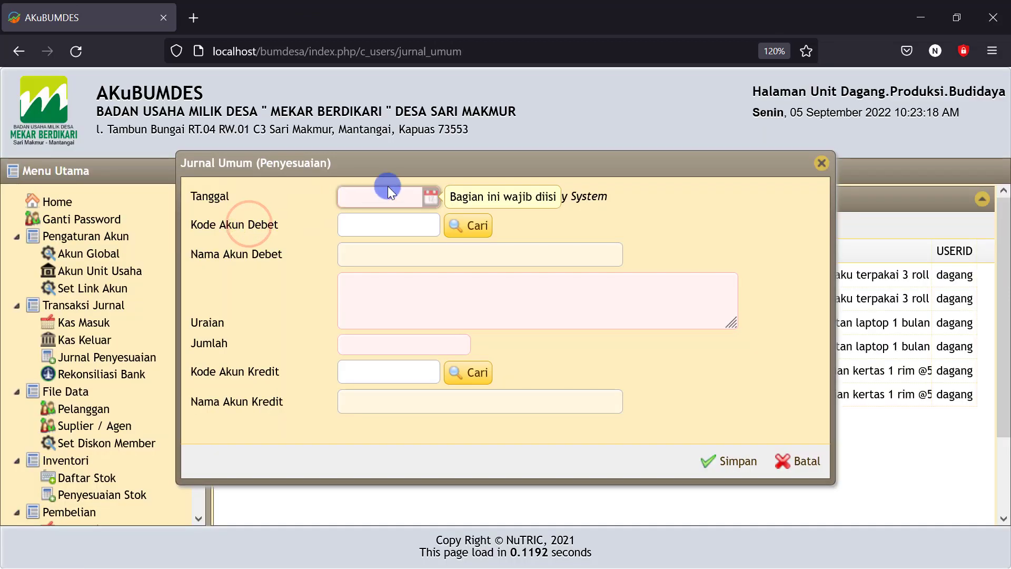
left_click(430, 198)
left_click(372, 284)
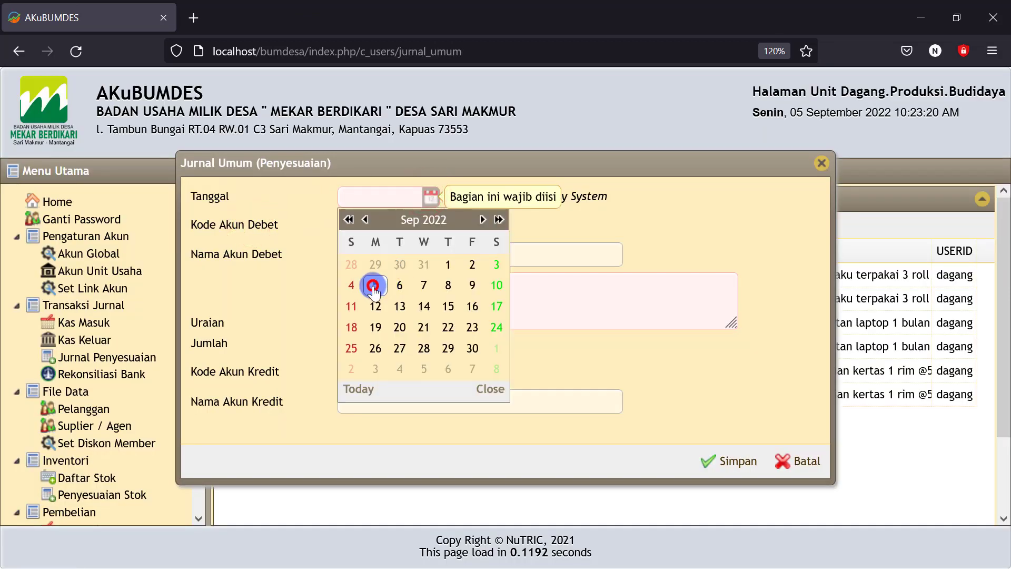
Search the accounts for "beban" and set account 614000 Beban Penyusutan as the debit account of the adjusting entry.
left_click(473, 237)
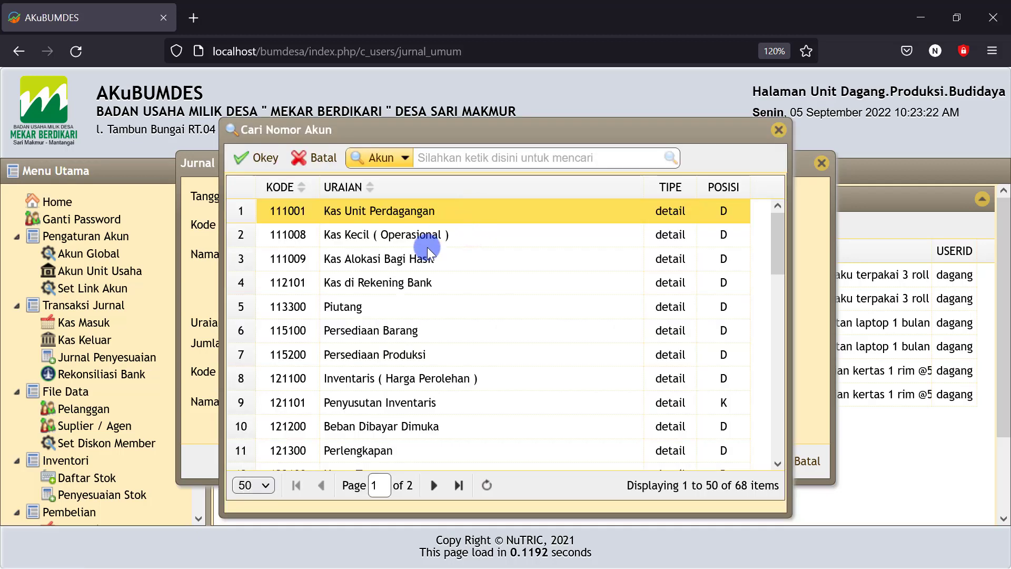
left_click(446, 157)
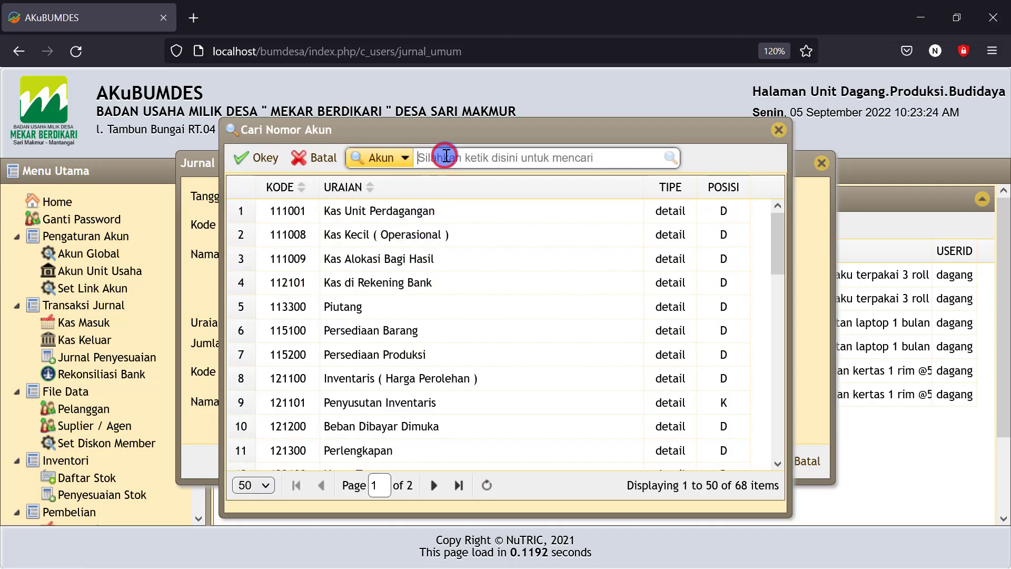
type("ben")
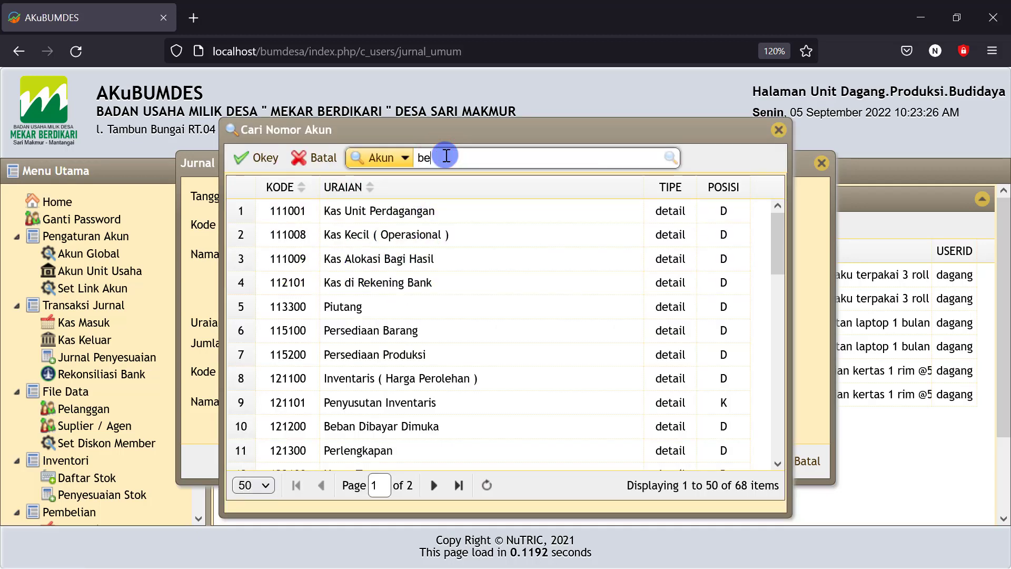
left_click(667, 157)
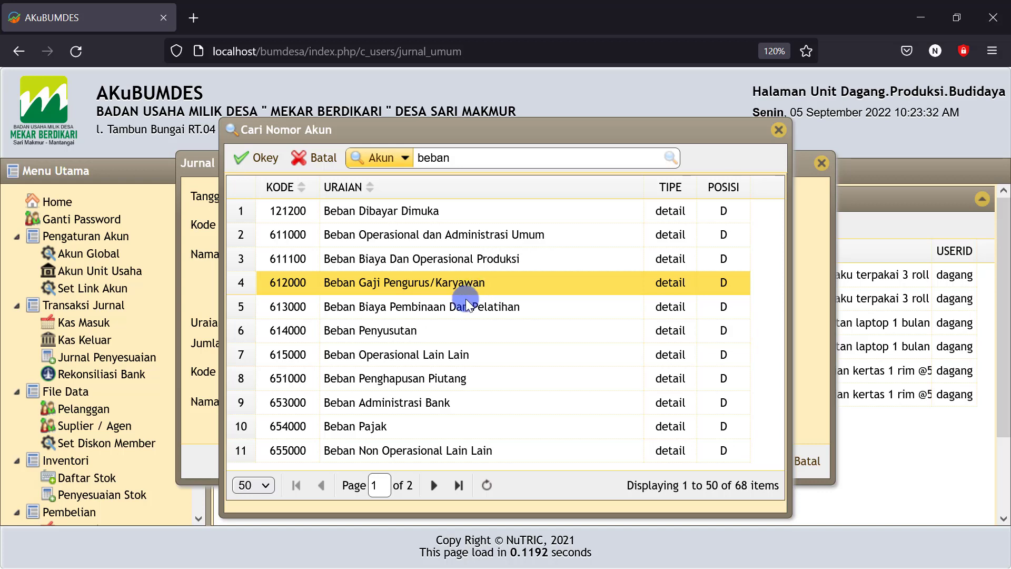
left_click(370, 333)
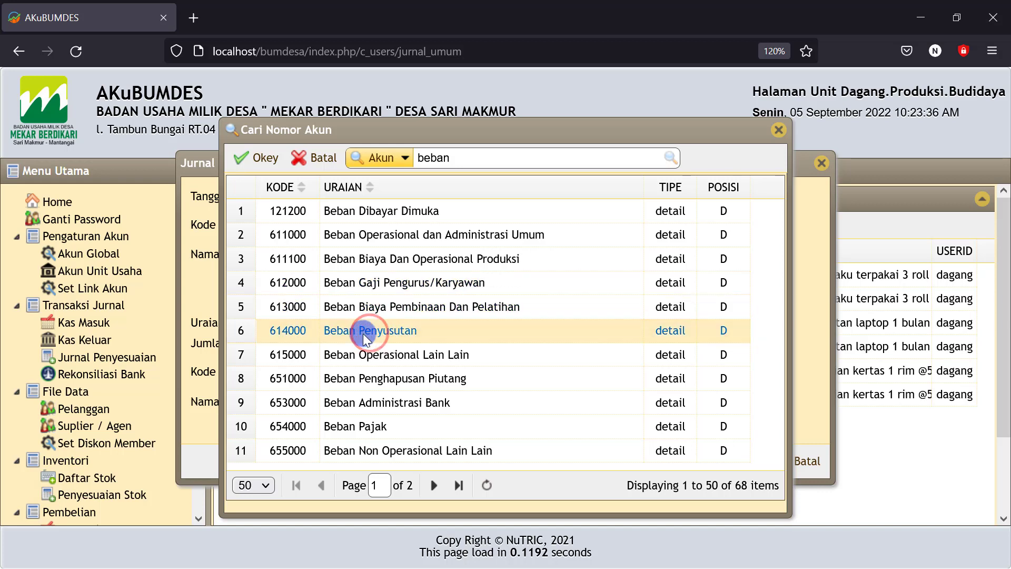
left_click(266, 159)
Describe the entry as "biaya penyusutan penggunaan kios 1 bulan" and set its amount to Rp 208.350.
left_click(356, 292)
type("biaya penyusutan penggunaan kios 1 bulan")
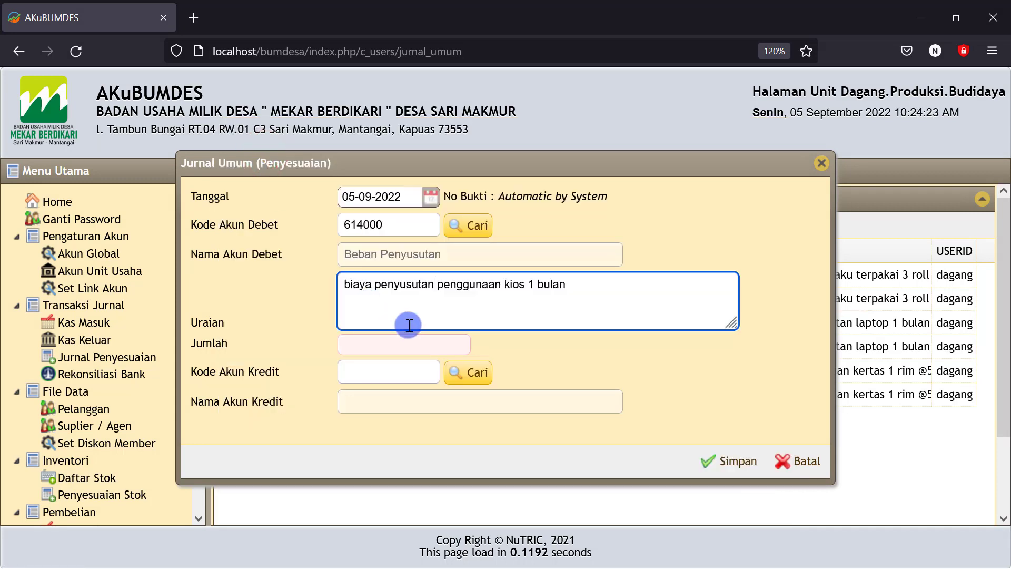
left_click(372, 345)
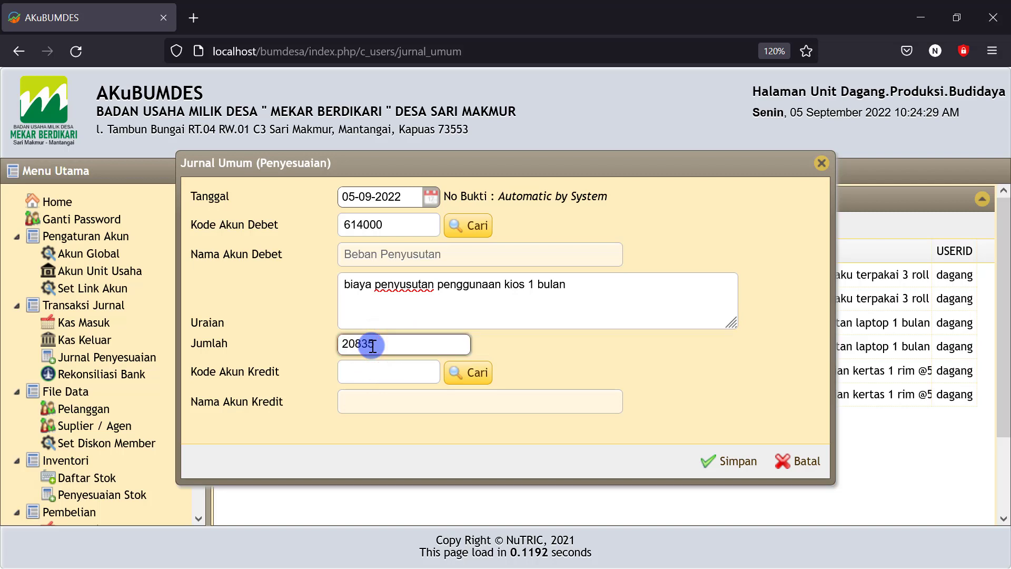
type("208350")
left_click(573, 350)
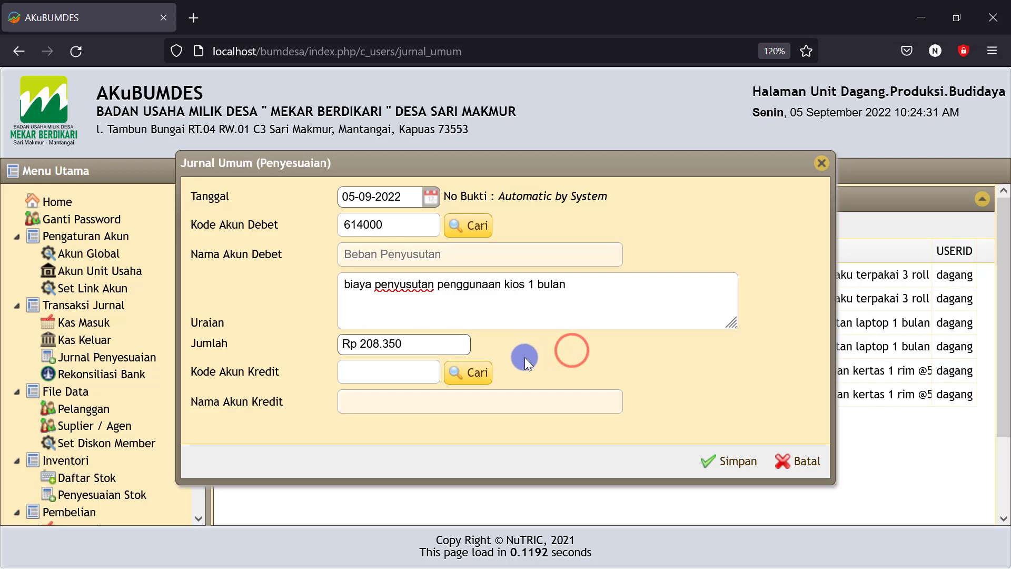
Set account 121200 Beban Dibayar Dimuka as the credit account and save the adjusting entry.
left_click(474, 375)
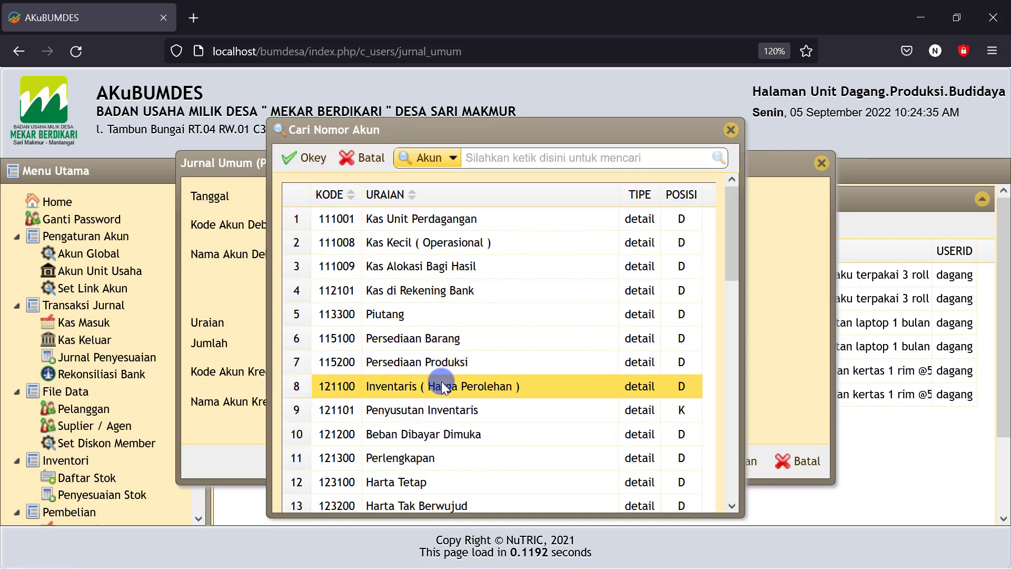
left_click(412, 433)
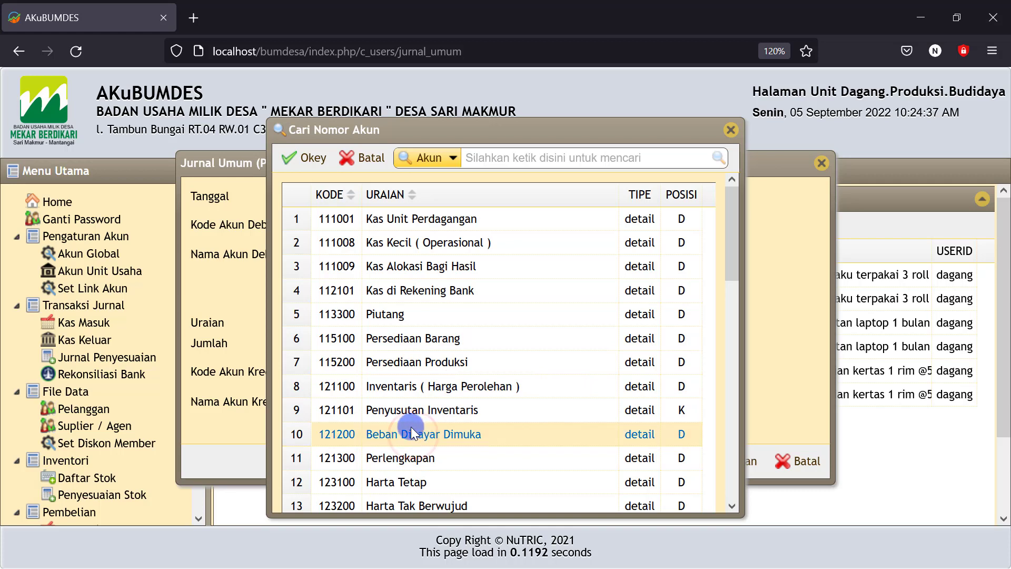
left_click(308, 159)
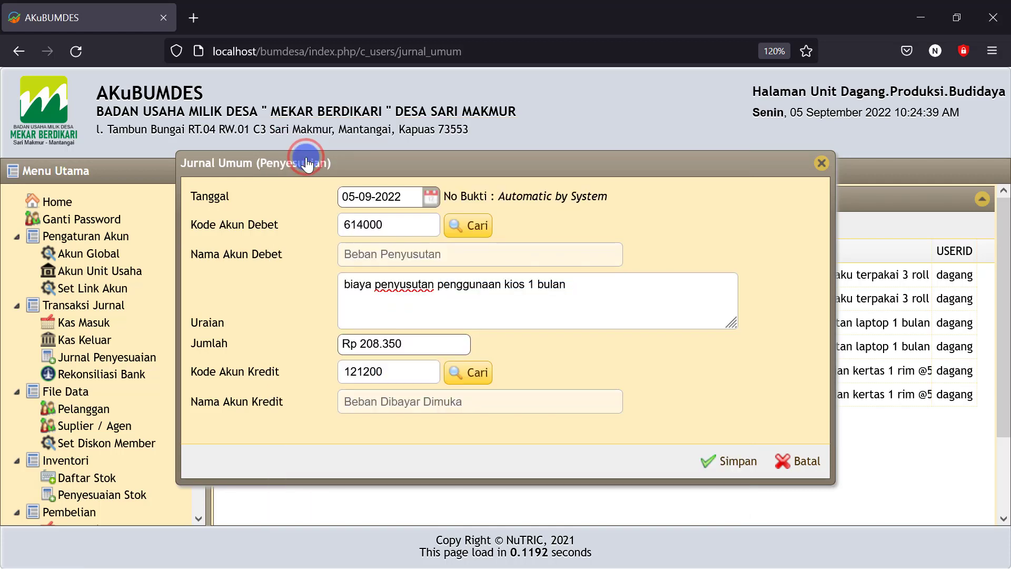
left_click(727, 463)
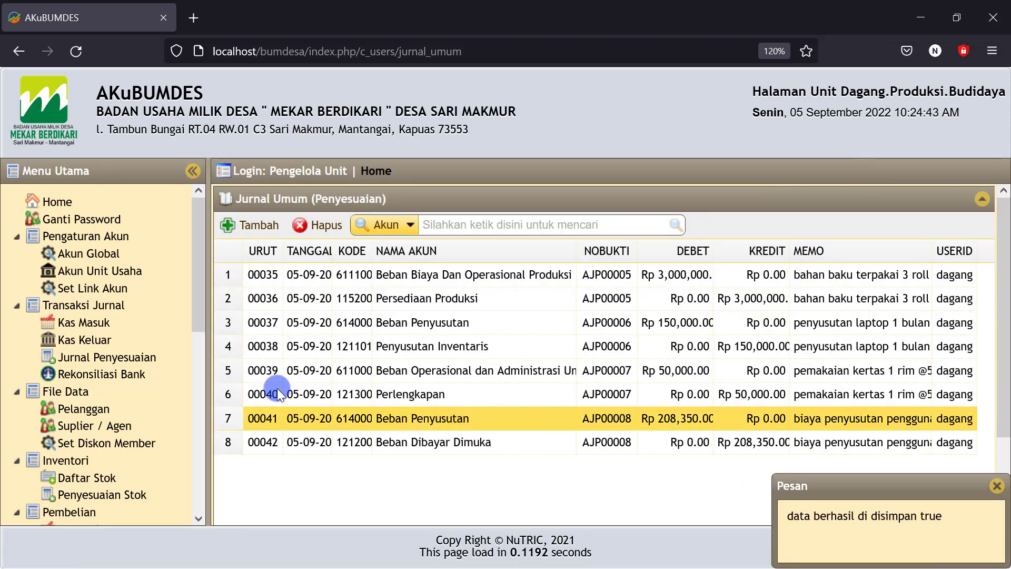
Open the Neraca report and display it for 05-09-2022.
left_click_drag(199, 331, 200, 500)
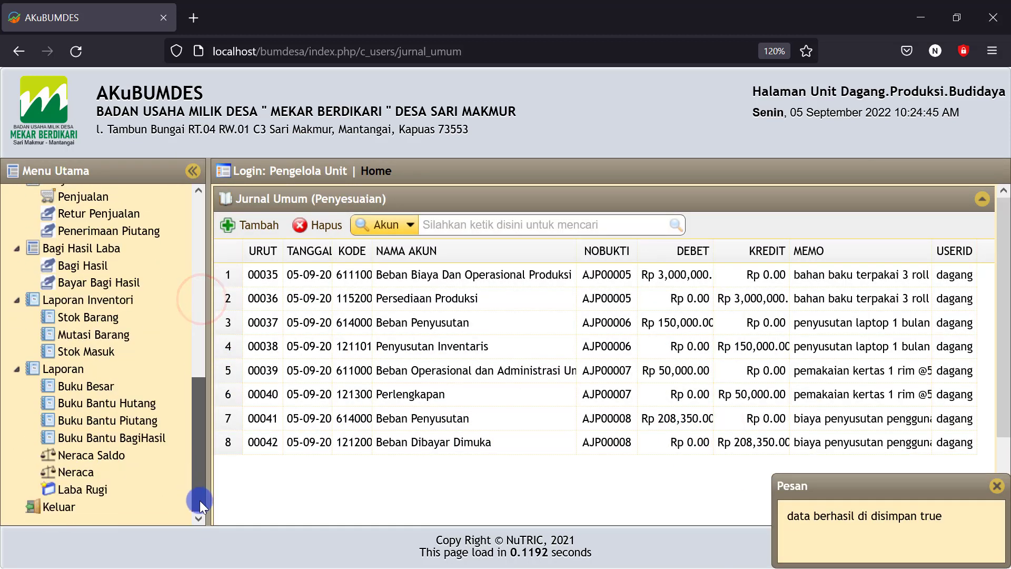
left_click(77, 471)
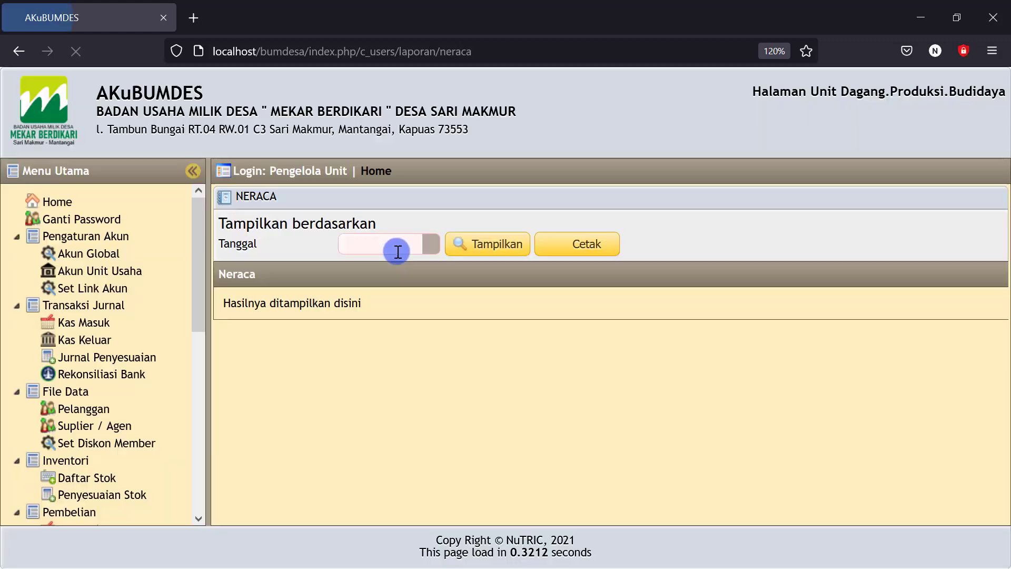
left_click(430, 244)
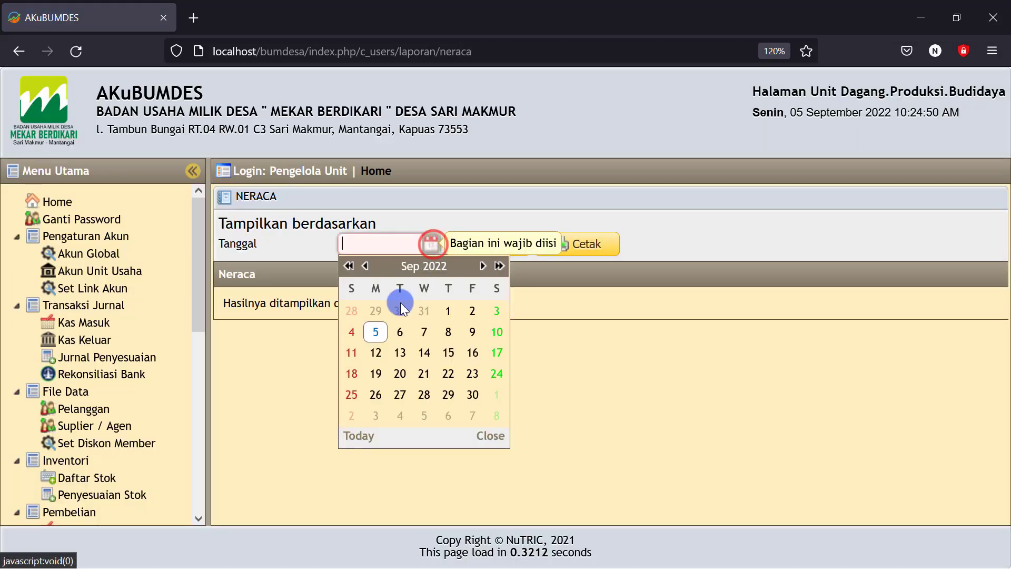
left_click(376, 332)
left_click(509, 241)
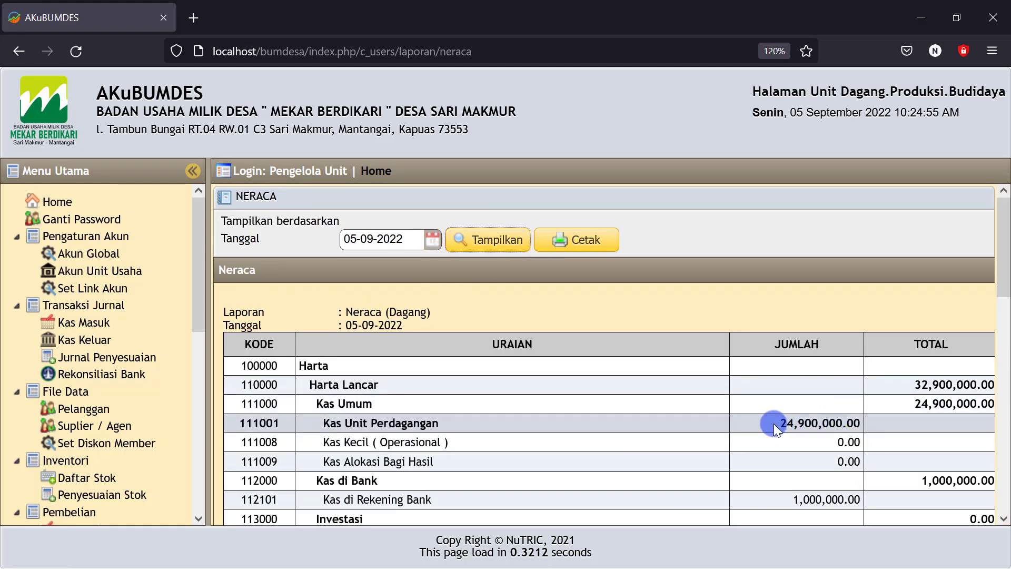
Examine the Kas Unit Perdagangan, Kas di Rekening Bank, Persediaan Barang, Persediaan Produksi and Beban Dibayar Dimuka amounts in the Neraca.
left_click_drag(772, 423, 858, 424)
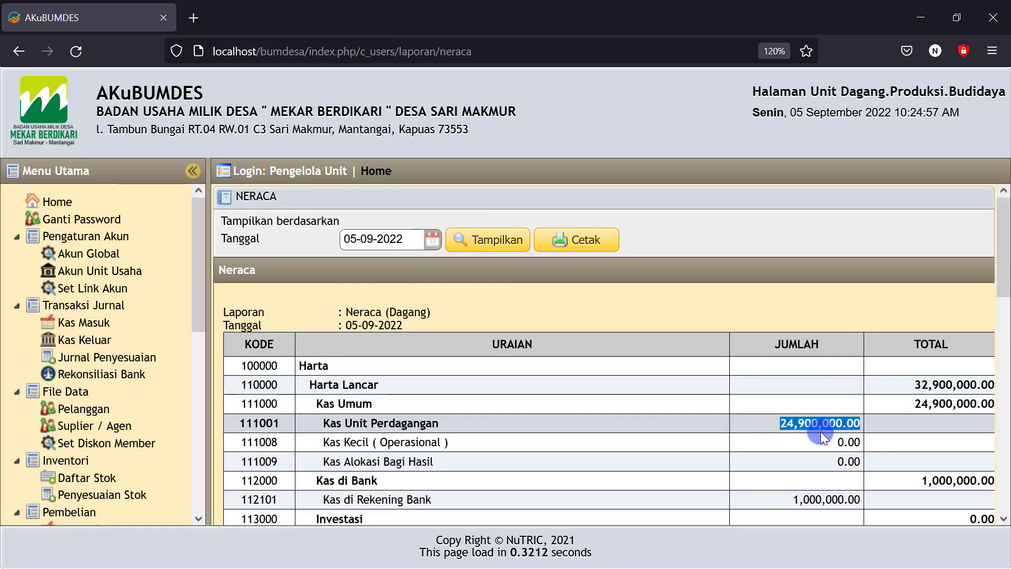
scroll(805, 434, "down", 3)
left_click_drag(789, 420, 853, 420)
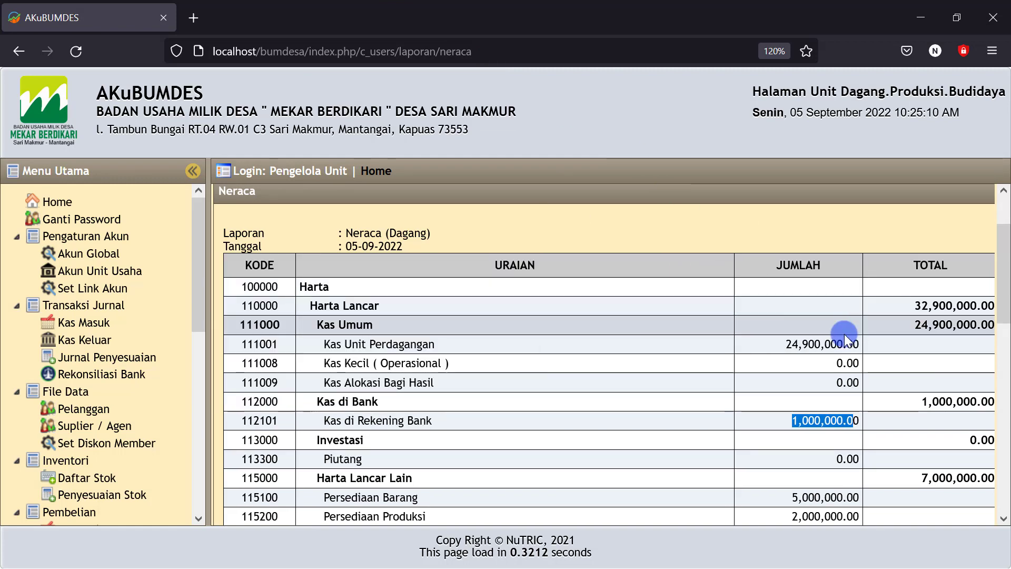
scroll(817, 355, "down", 3)
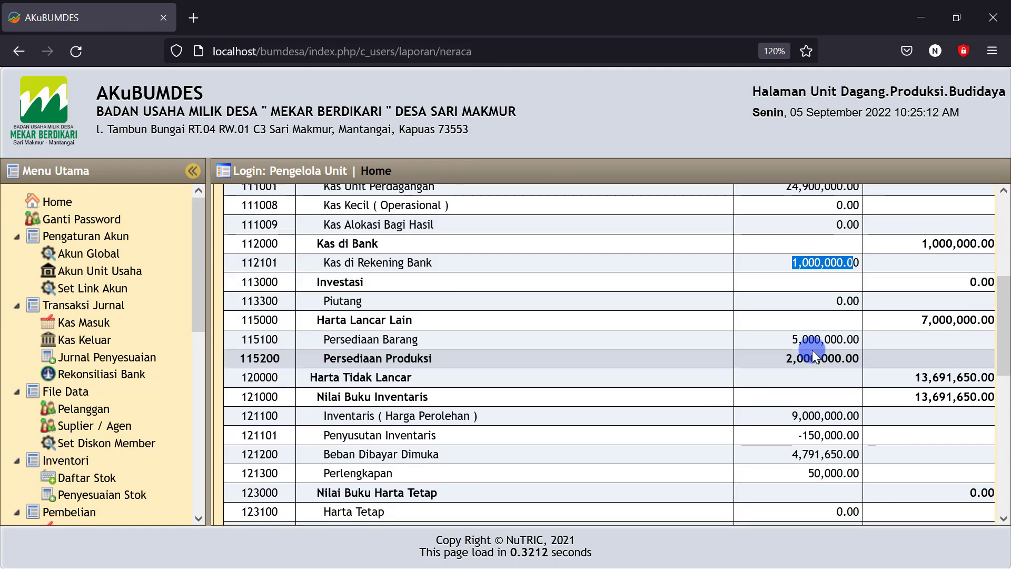
left_click(784, 338)
left_click_drag(814, 337, 862, 337)
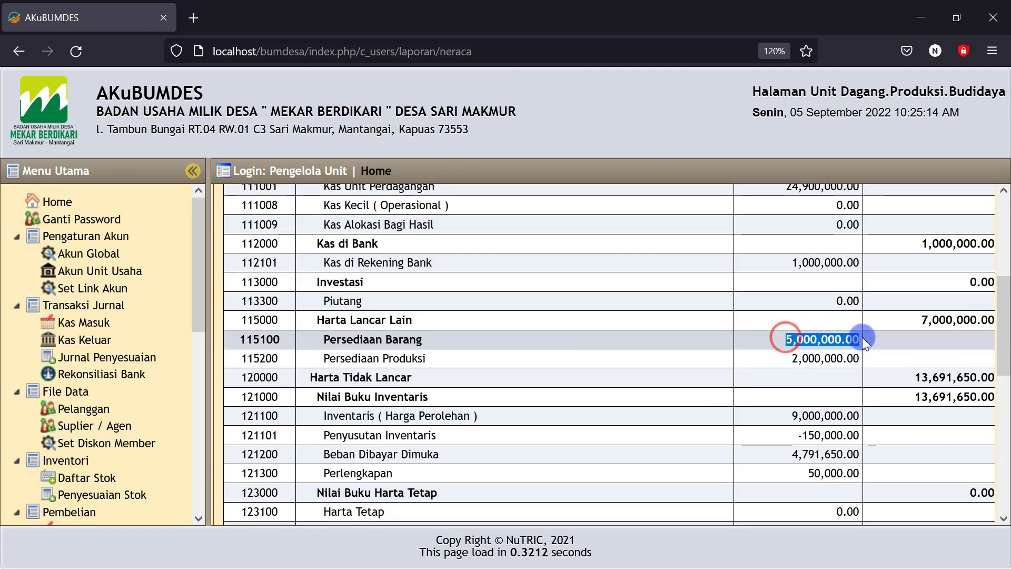
left_click_drag(775, 357, 861, 357)
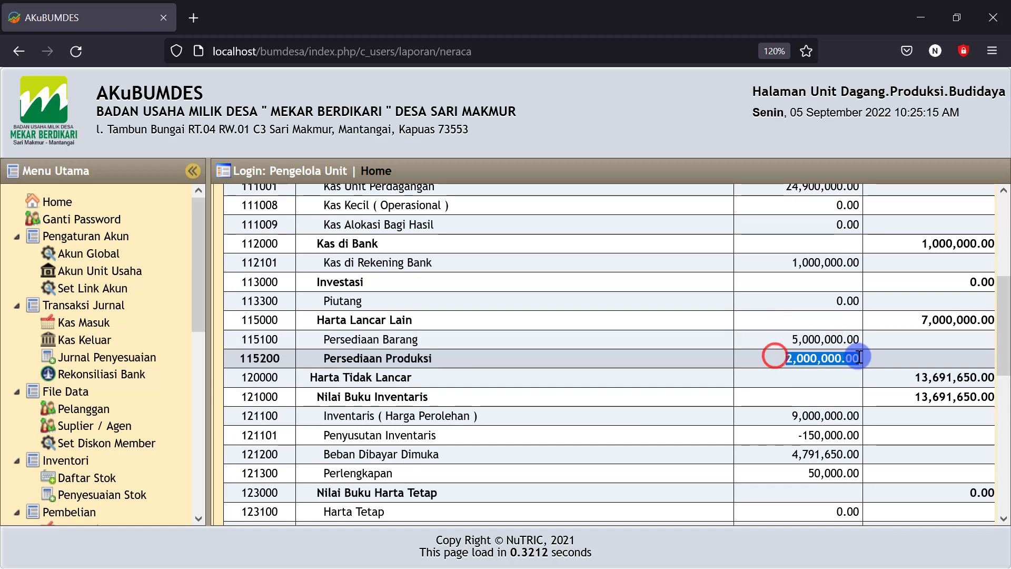
scroll(860, 354, "down", 3)
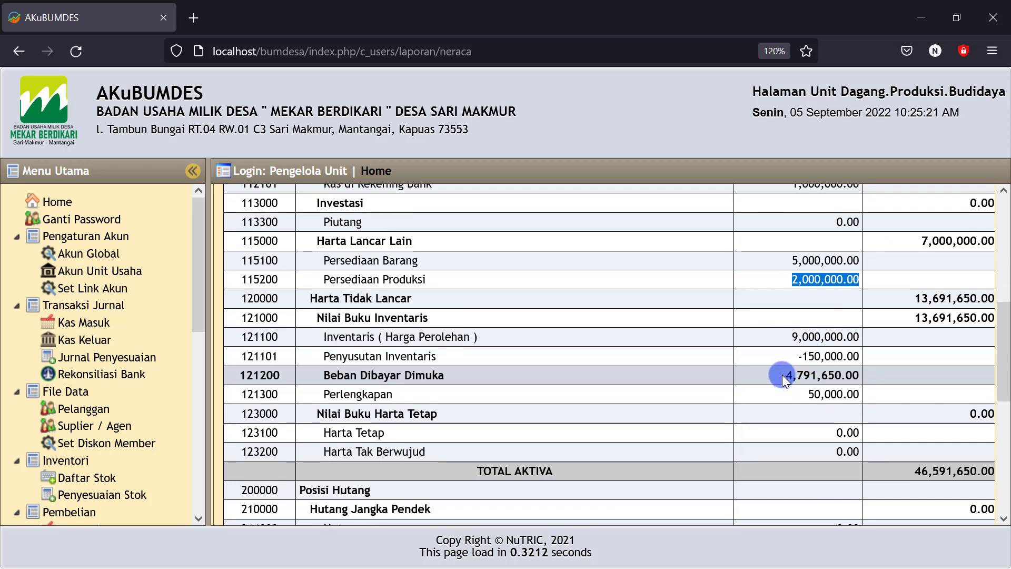
left_click_drag(782, 374, 845, 376)
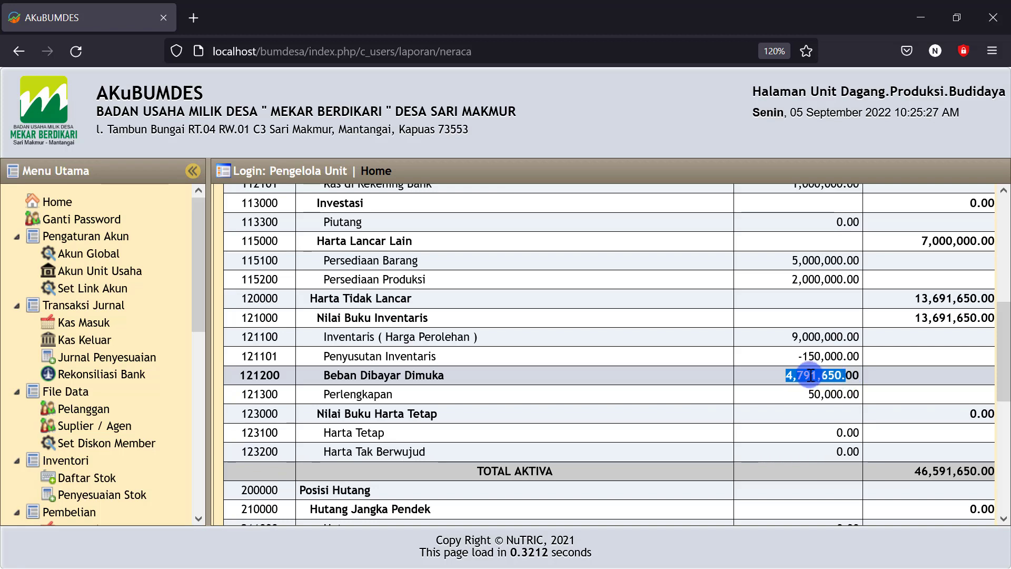
Check Total Aktiva, the liabilities, Laba Berjalan and Total Pasiva in the Neraca.
scroll(809, 375, "down", 2)
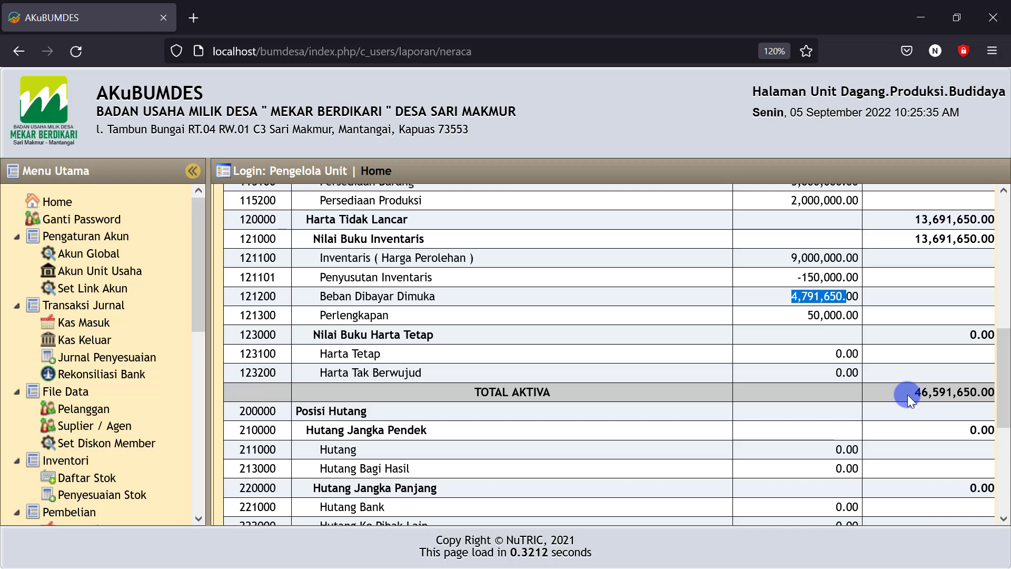
scroll(896, 402, "down", 1)
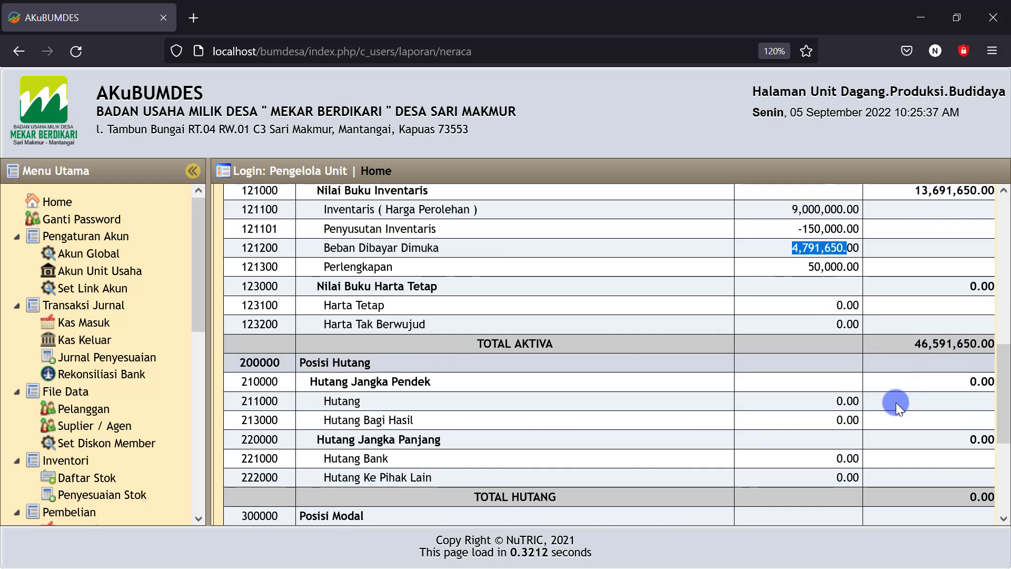
scroll(896, 403, "down", 2)
scroll(896, 403, "down", 2)
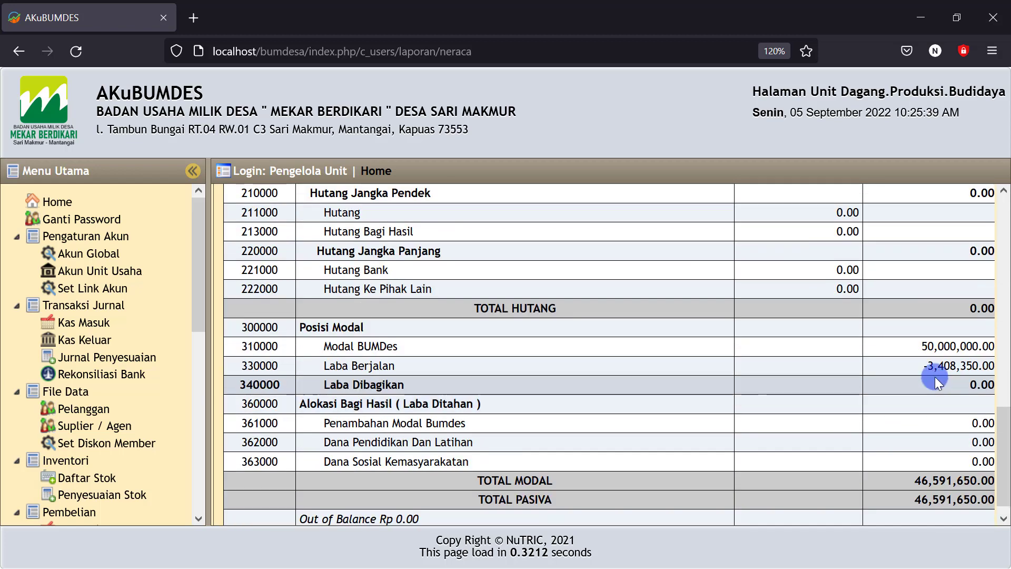
left_click_drag(912, 346, 965, 365)
left_click(889, 372)
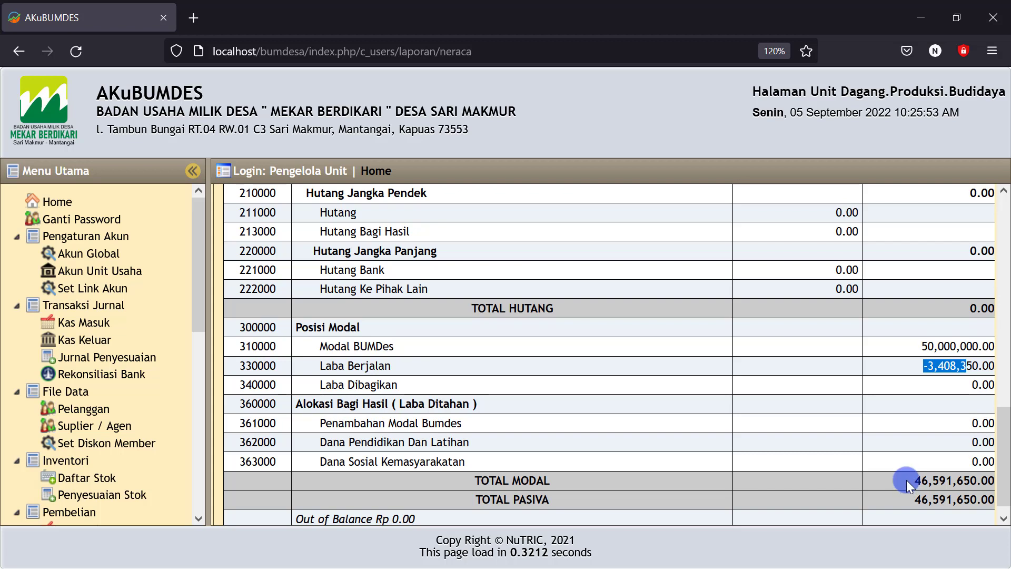
left_click(849, 368)
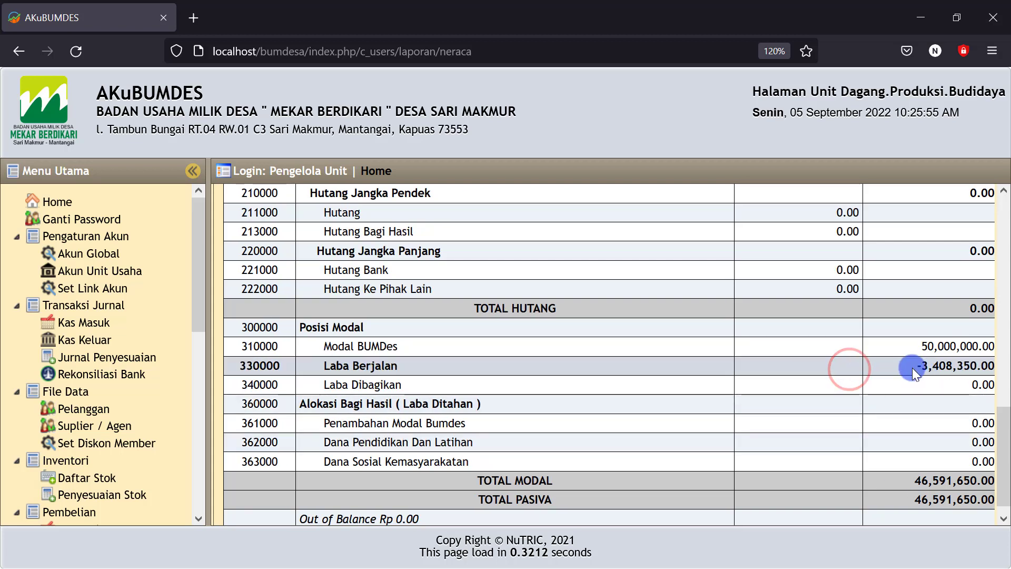
left_click(894, 366)
left_click_drag(901, 370, 974, 371)
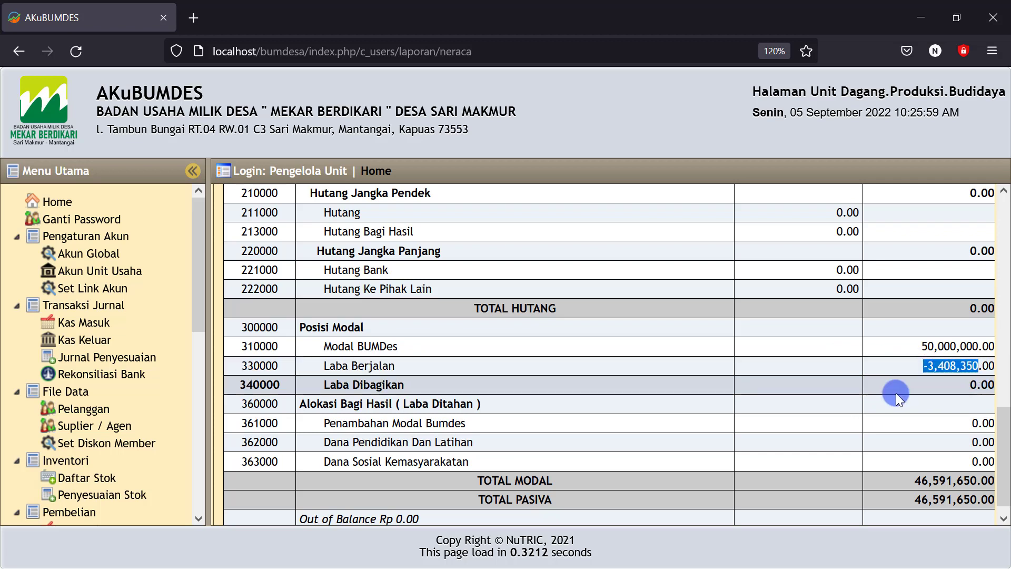
left_click(889, 397)
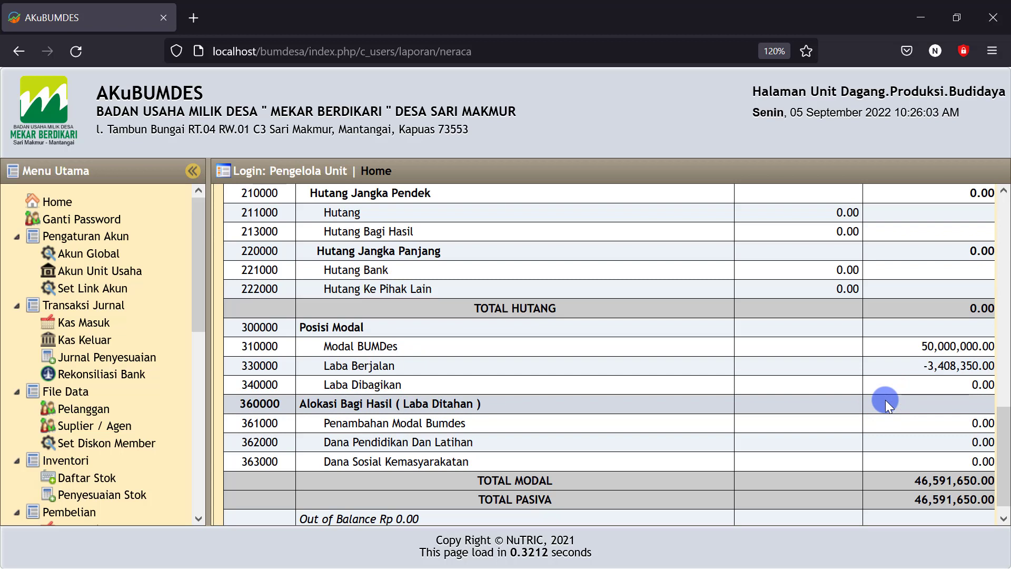
left_click_drag(915, 365, 972, 365)
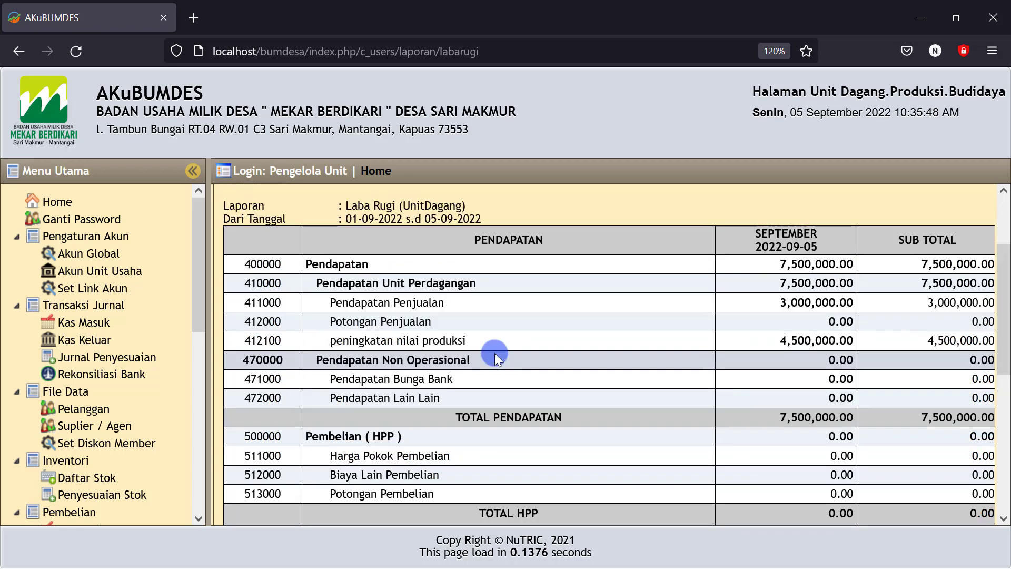
Examine the Laba Rugi report for 01-09-2022 to 05-09-2022, including its heading and income section.
scroll(494, 353, "up", 3)
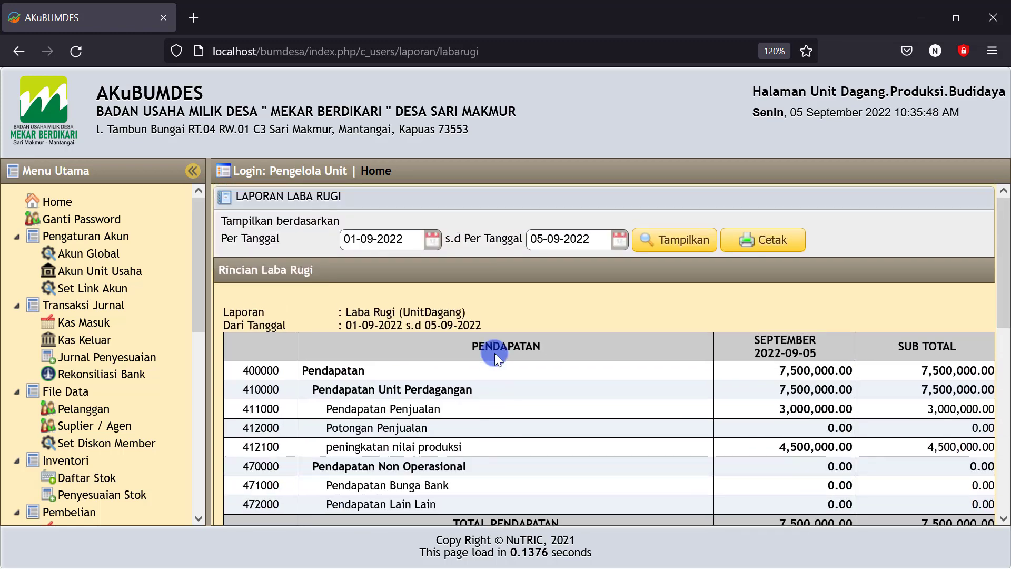